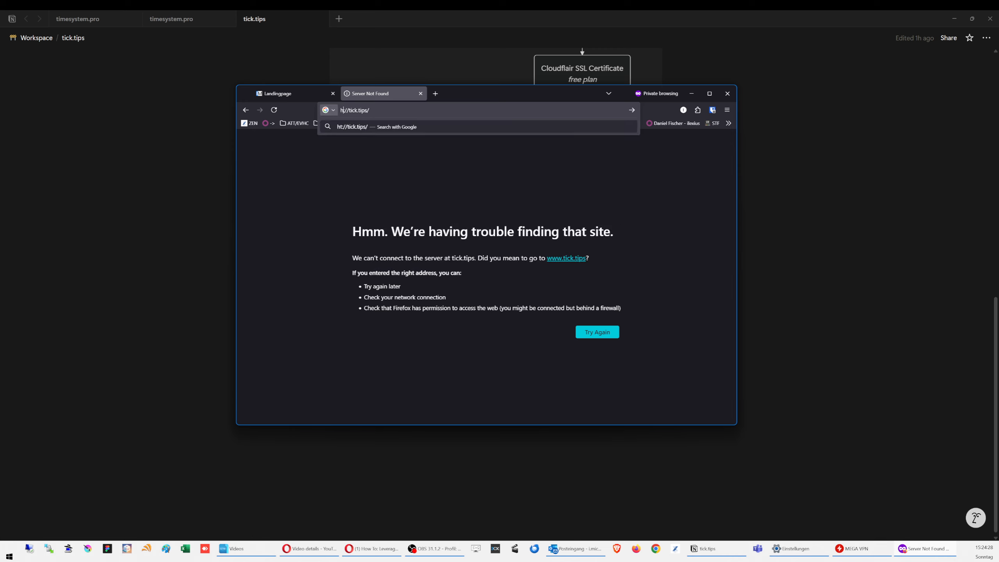
type("w")
key("BackSpace")
type("https://www.")
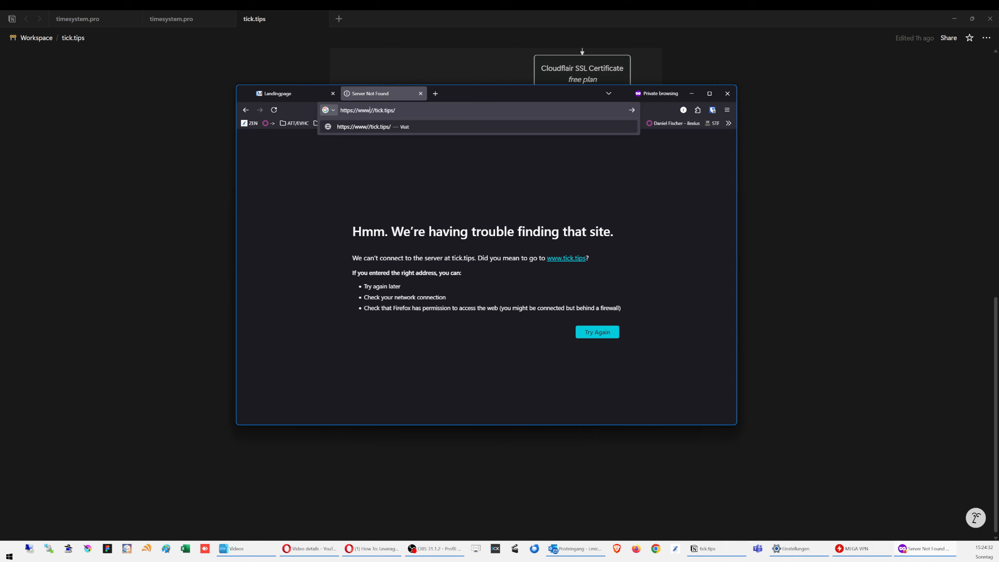
key("Delete")
key("Delete")
type("t")
key("Return")
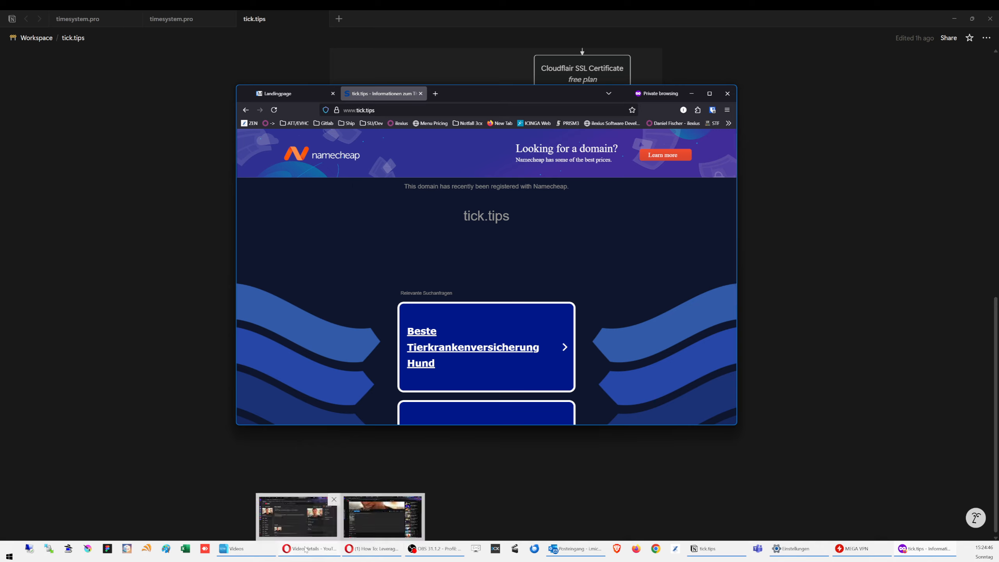
Step: Switch to the Namecheap domain list, manage tick.tips, and open its Advanced DNS page
left_click(368, 550)
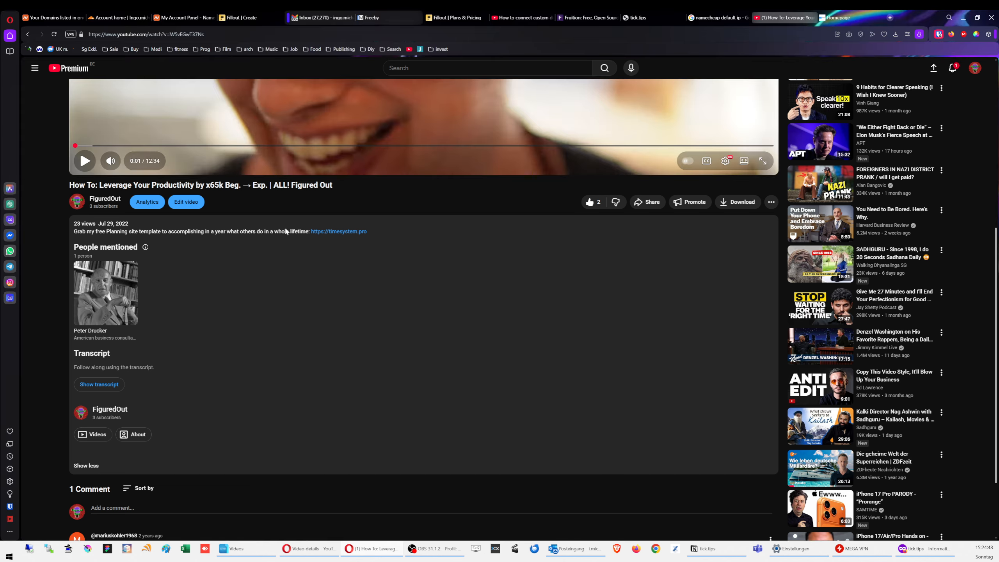
left_click(65, 16)
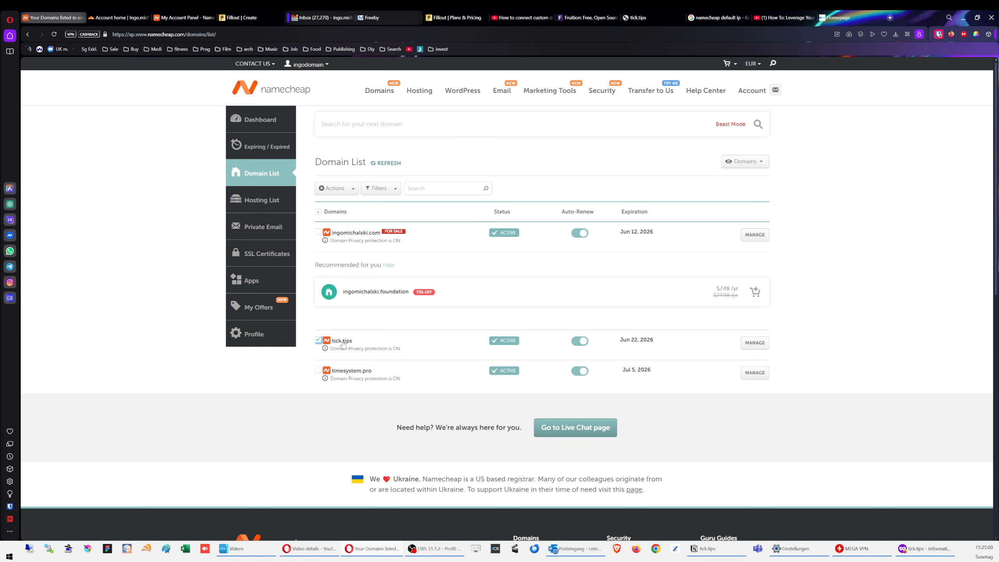
left_click(755, 342)
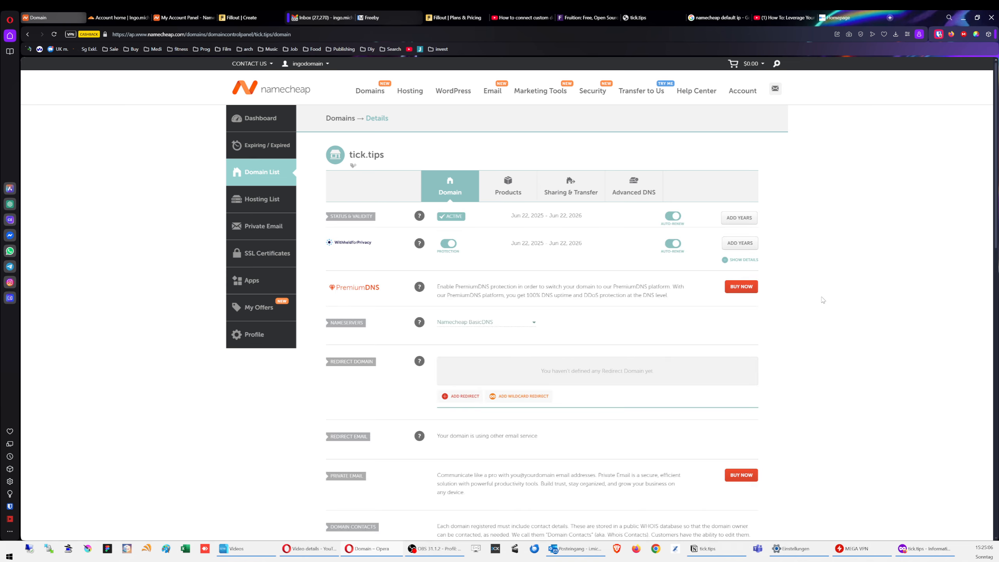
scroll(819, 289, "down", 3)
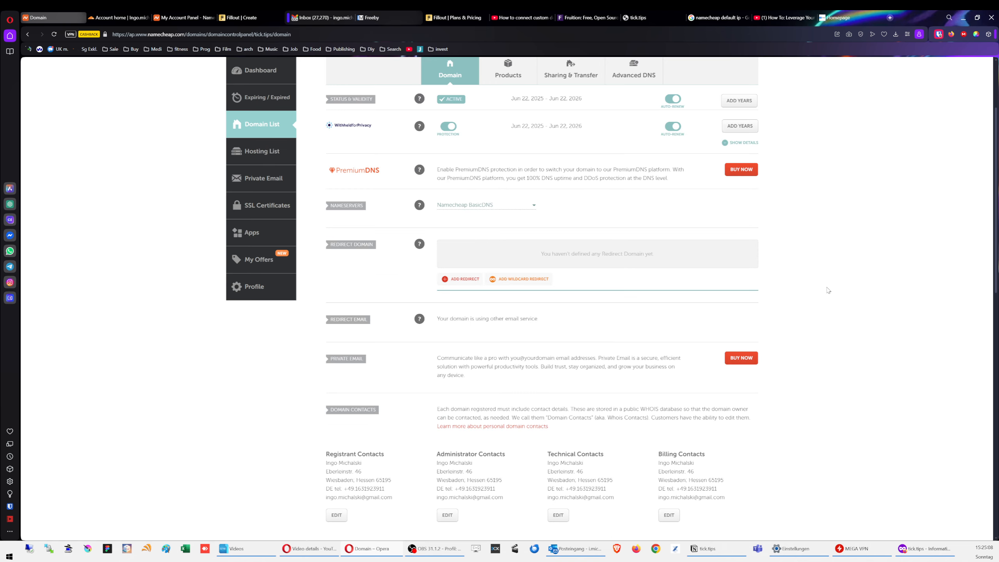
scroll(838, 284, "up", 1)
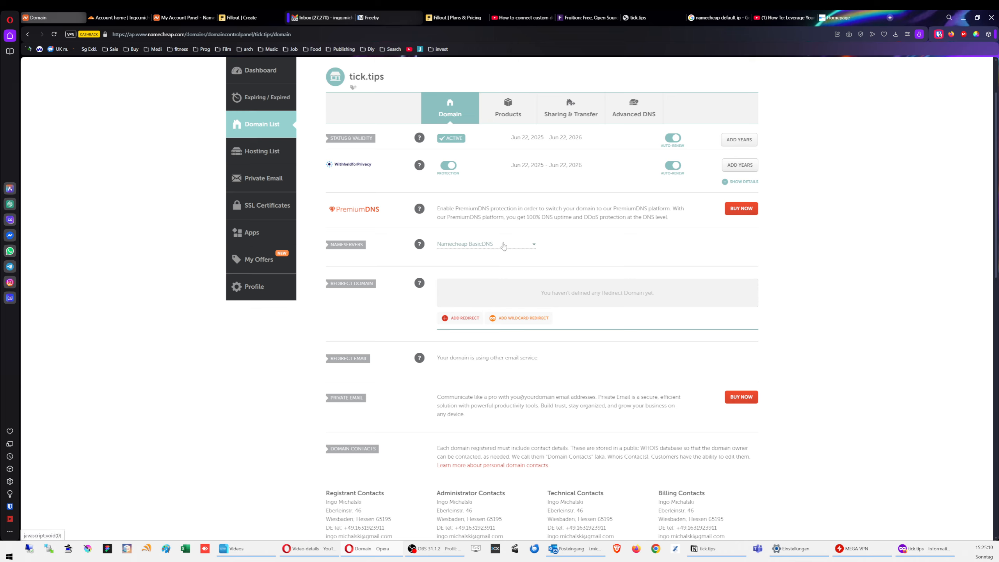
left_click(649, 108)
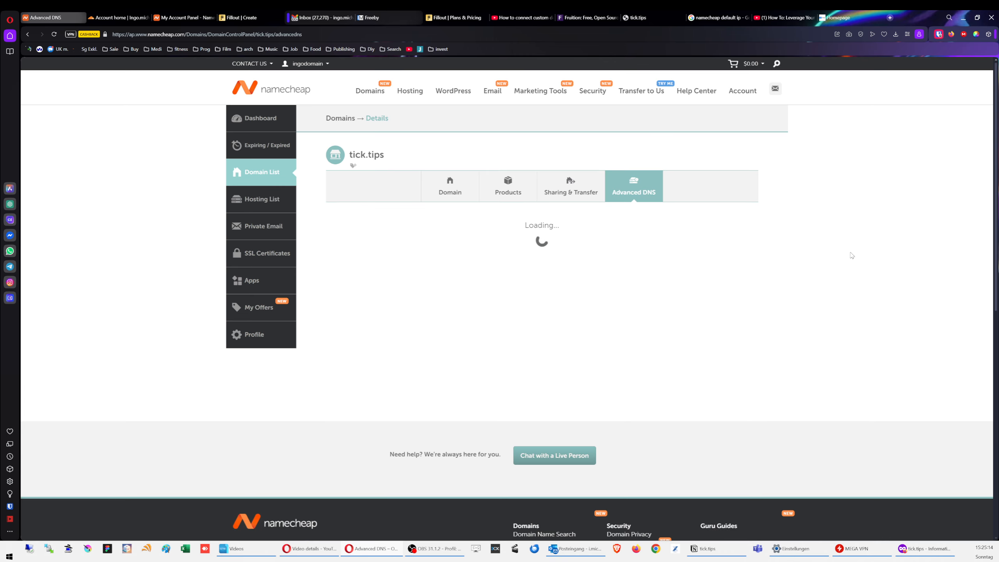
scroll(540, 262, "down", 2)
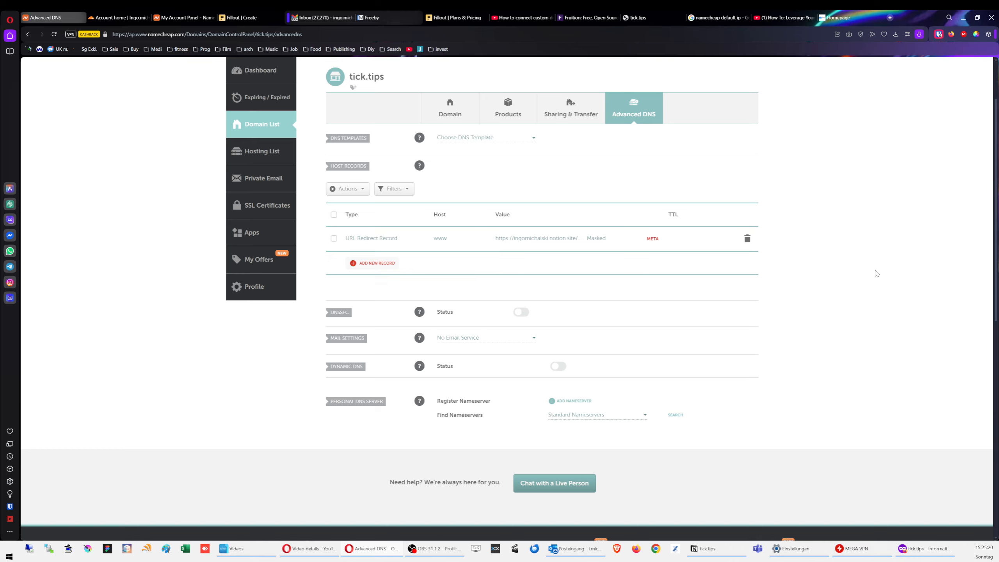
scroll(865, 263, "up", 2)
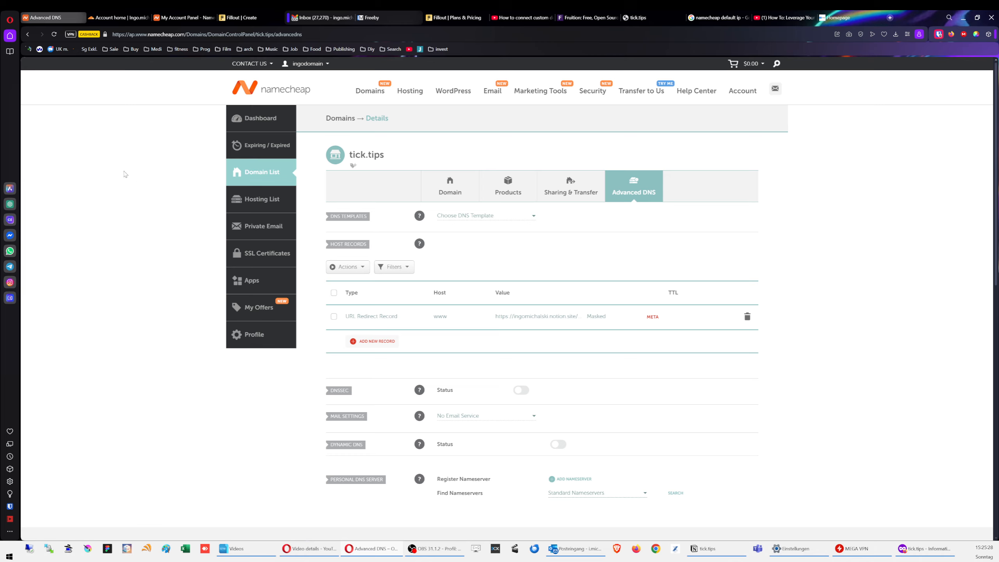
left_click(122, 18)
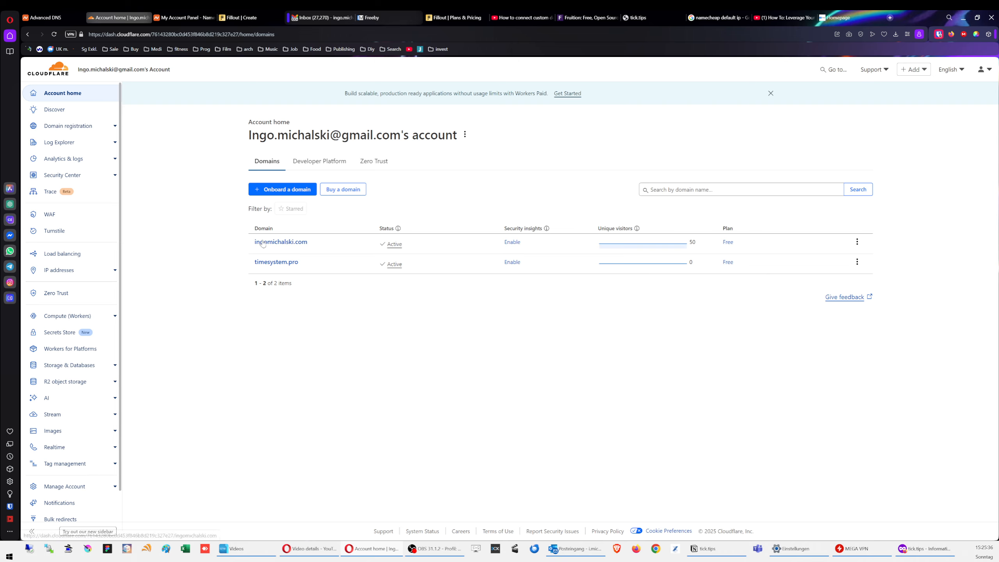
Step: Onboard the domain tick.tips to Cloudflare and select the Free plan
left_click(294, 191)
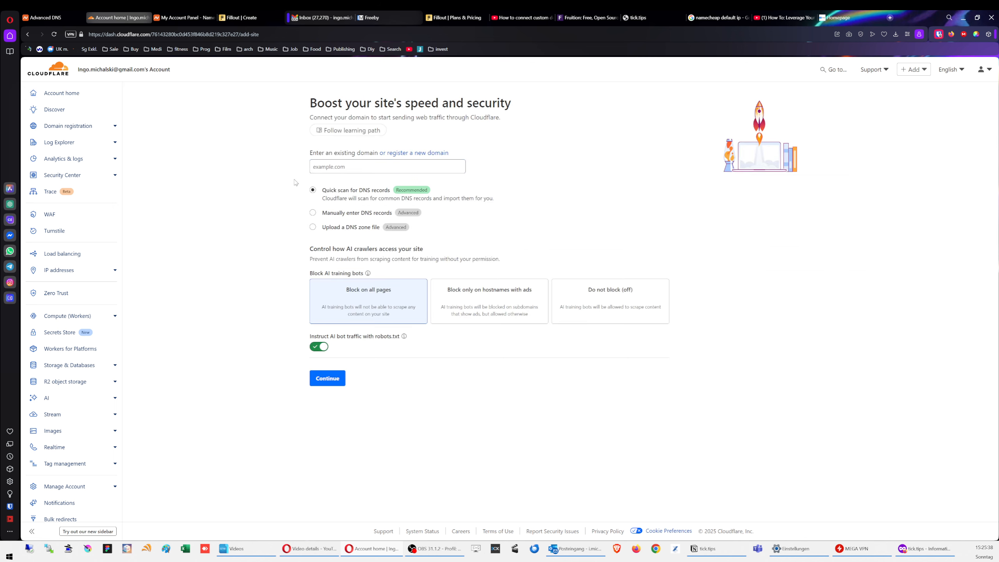
left_click(376, 170)
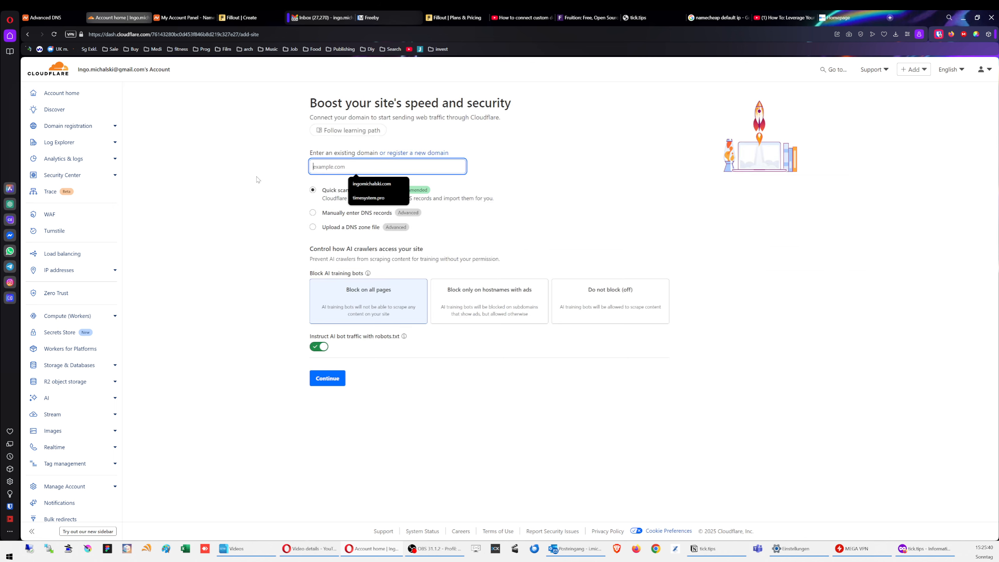
type("tick.tips")
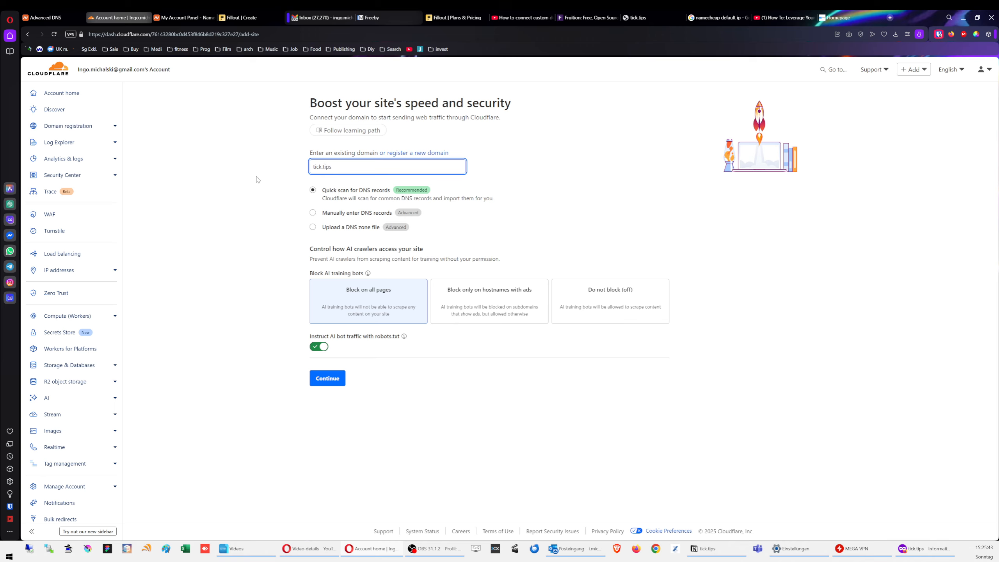
left_click(227, 190)
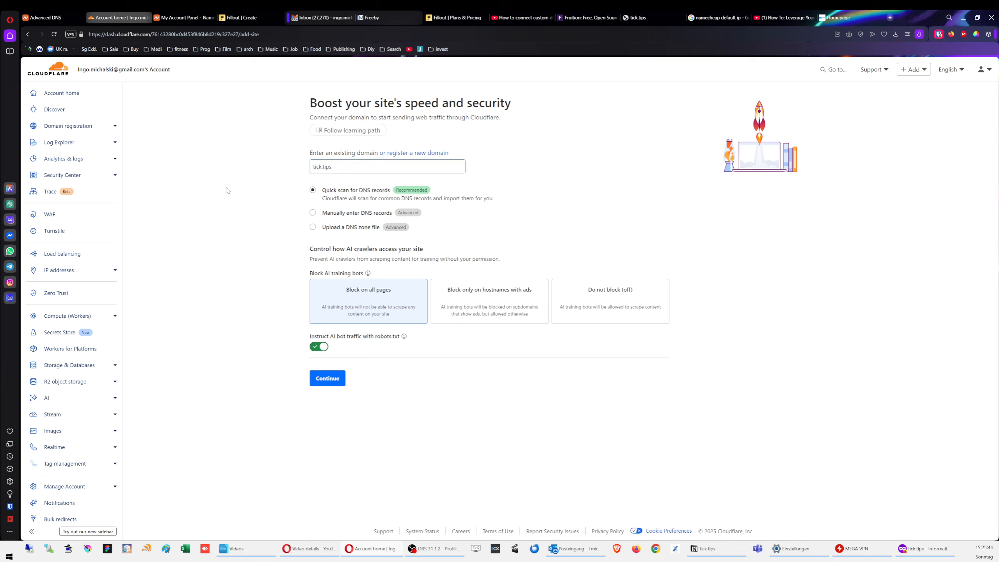
left_click(330, 381)
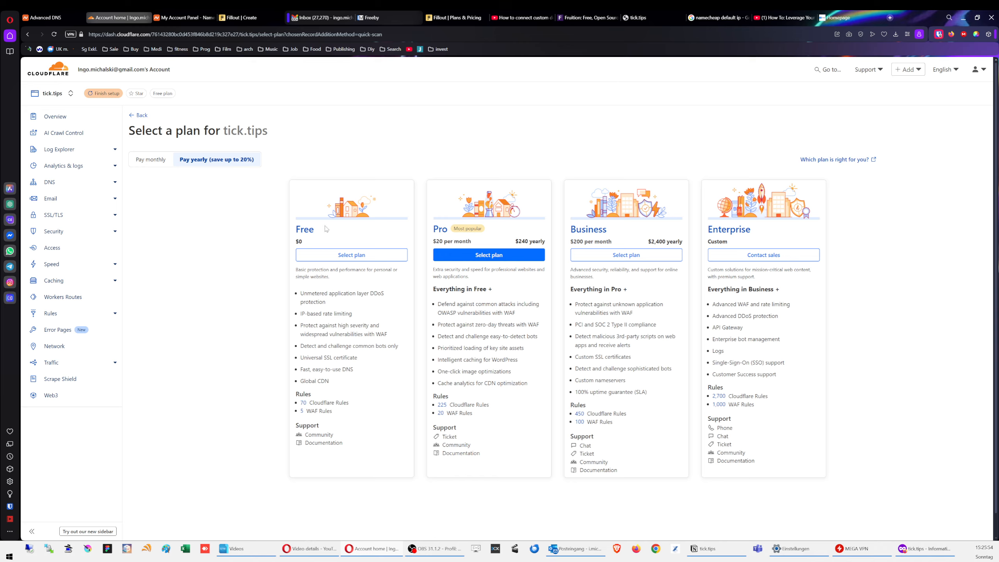
left_click(333, 255)
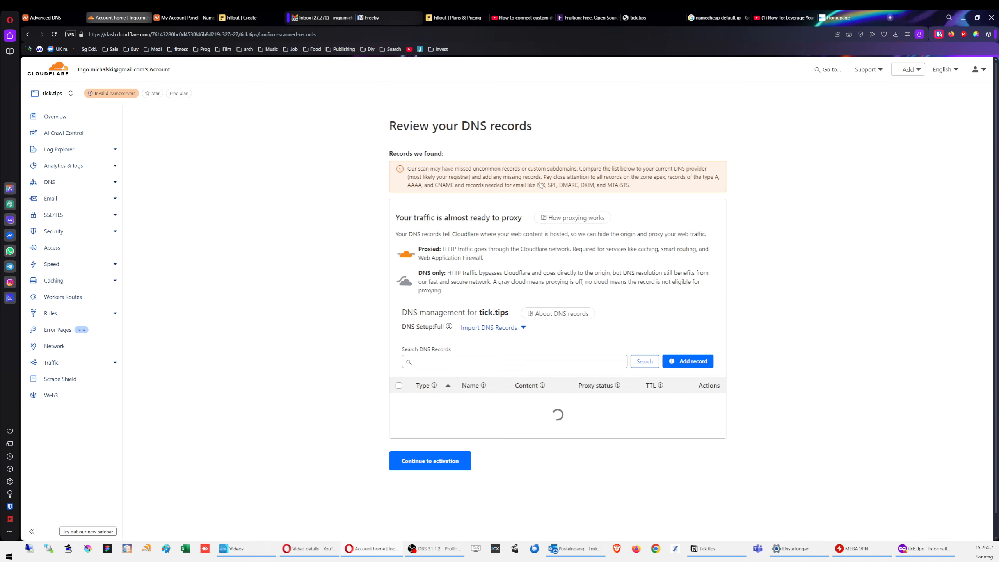
Step: Delete the www A record and the dns2 and dns1 NS records, then continue to activation
scroll(569, 237, "down", 1)
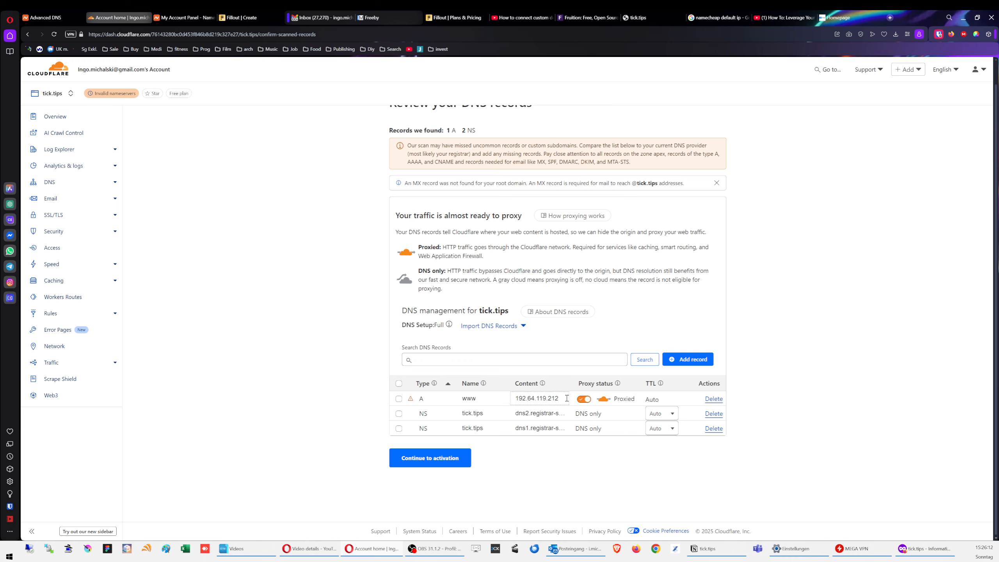
left_click(713, 399)
left_click(647, 334)
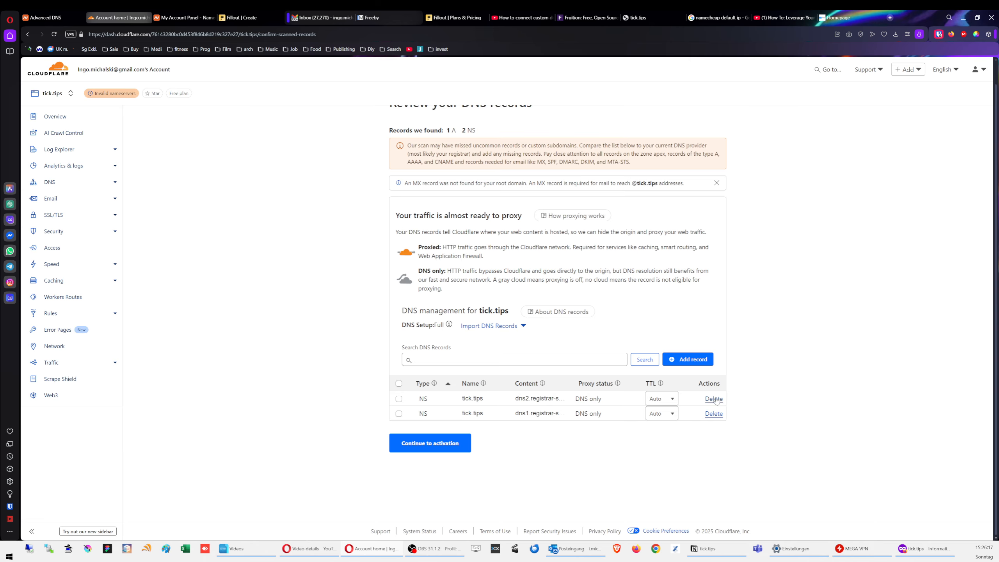
left_click(714, 399)
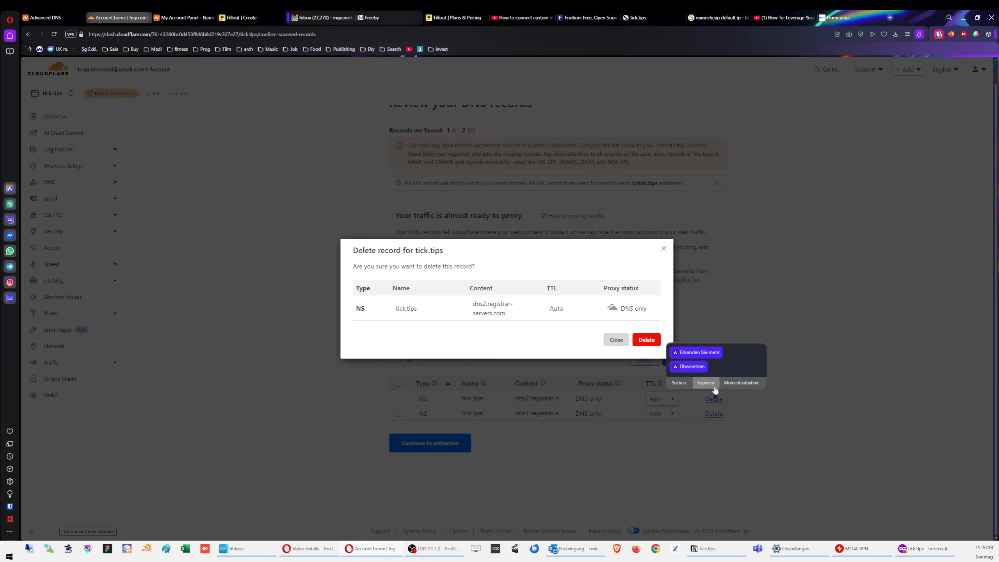
left_click(645, 341)
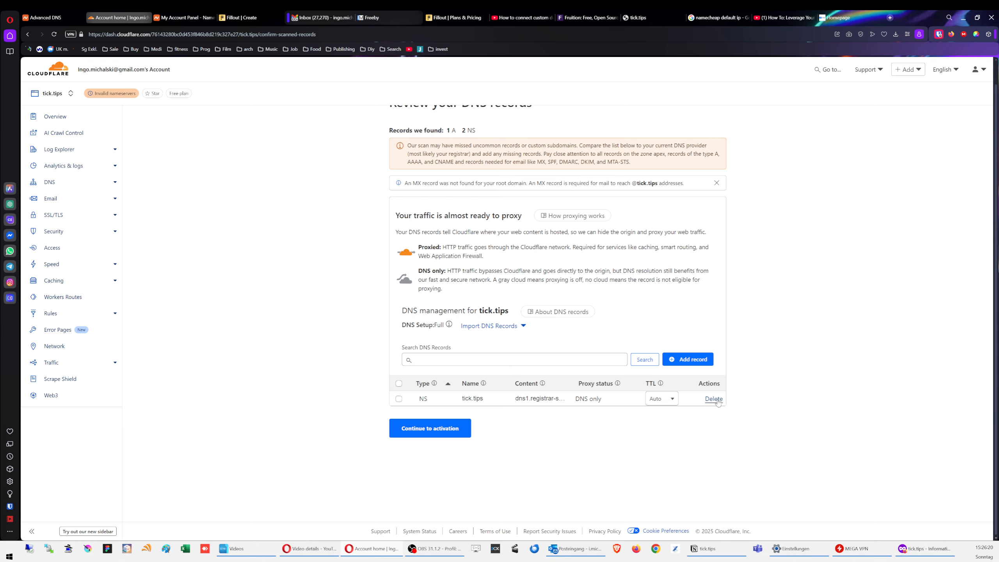
left_click(714, 399)
left_click(651, 342)
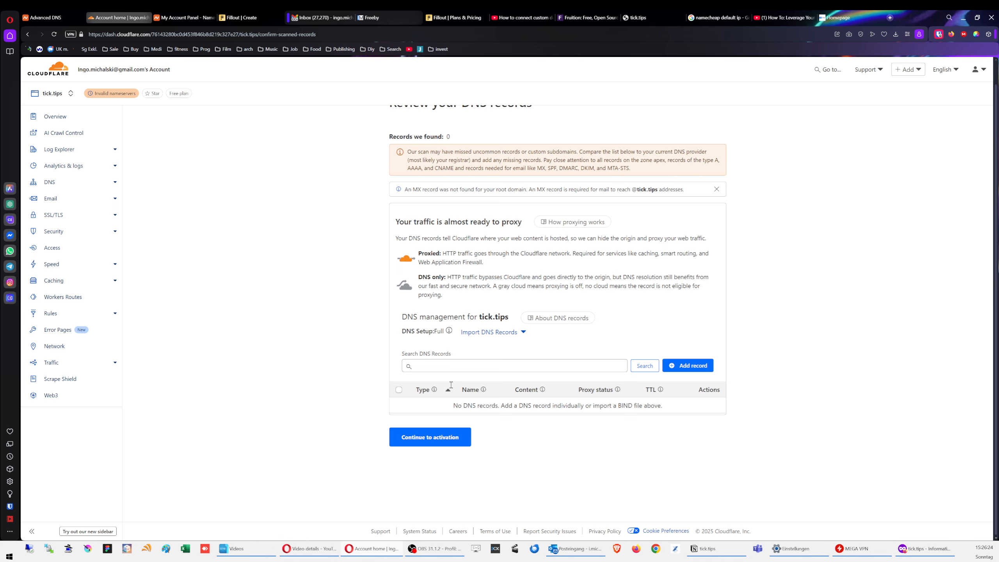
left_click(423, 431)
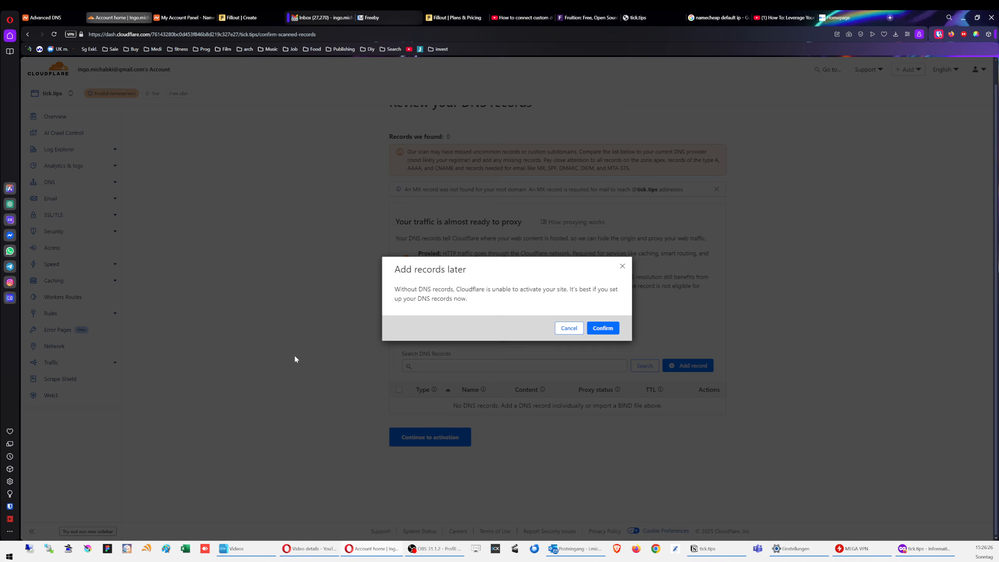
Step: Agree to add records later, copy courtney.ns.cloudflare.com, and return to Namecheap's Advanced DNS
left_click(616, 329)
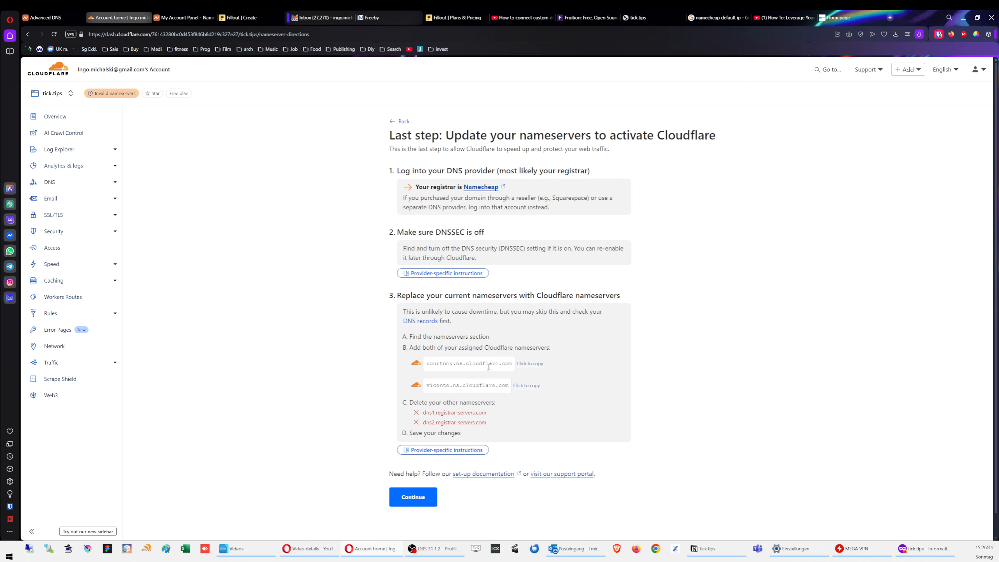
left_click(530, 364)
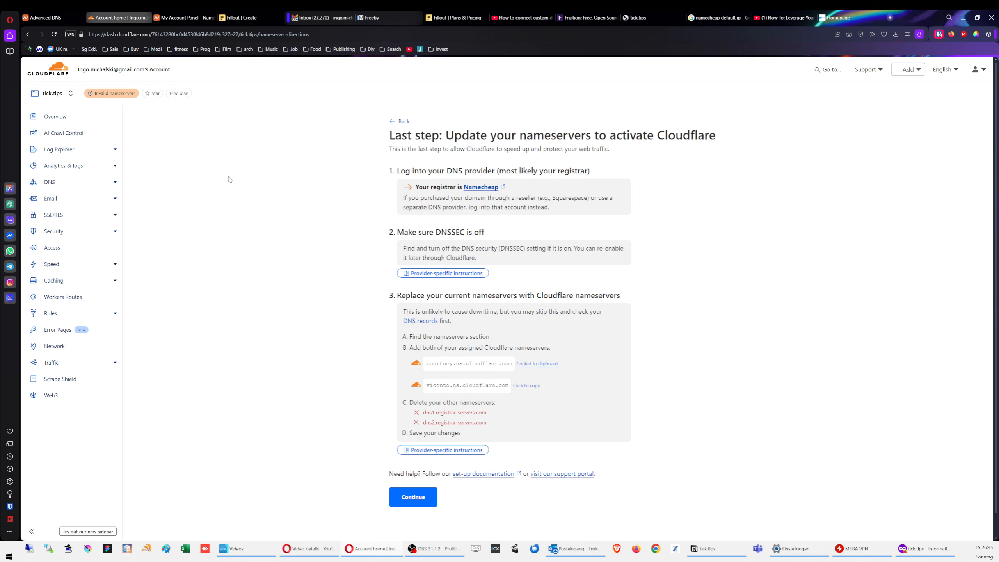
left_click(55, 17)
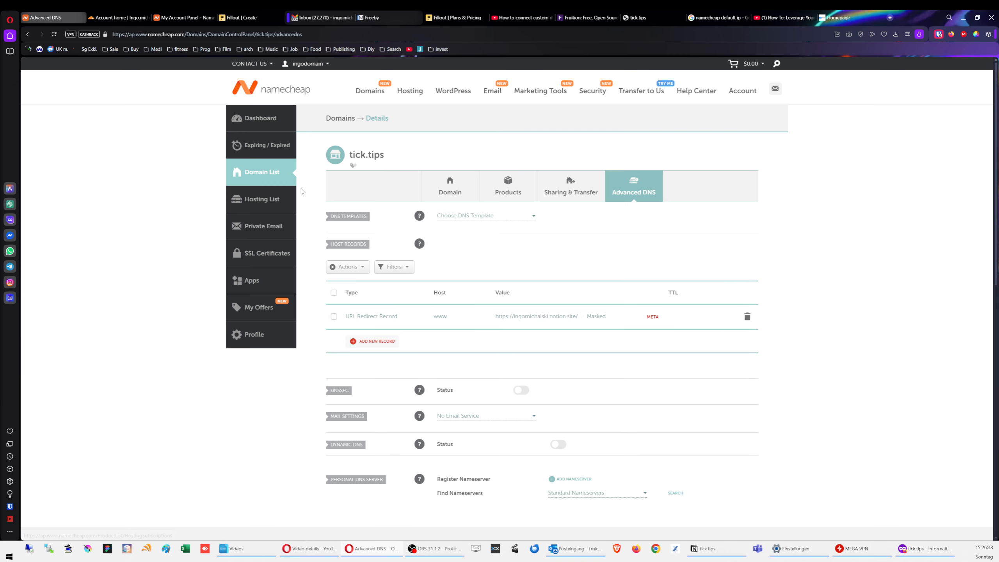
Step: Delete the www URL Redirect record so tick.tips has no host records
left_click(747, 318)
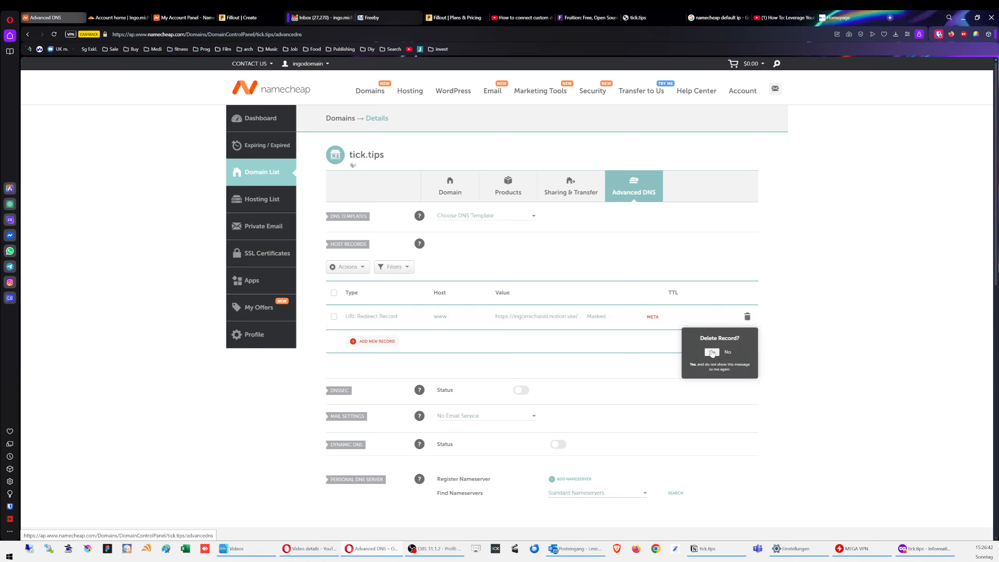
left_click(713, 353)
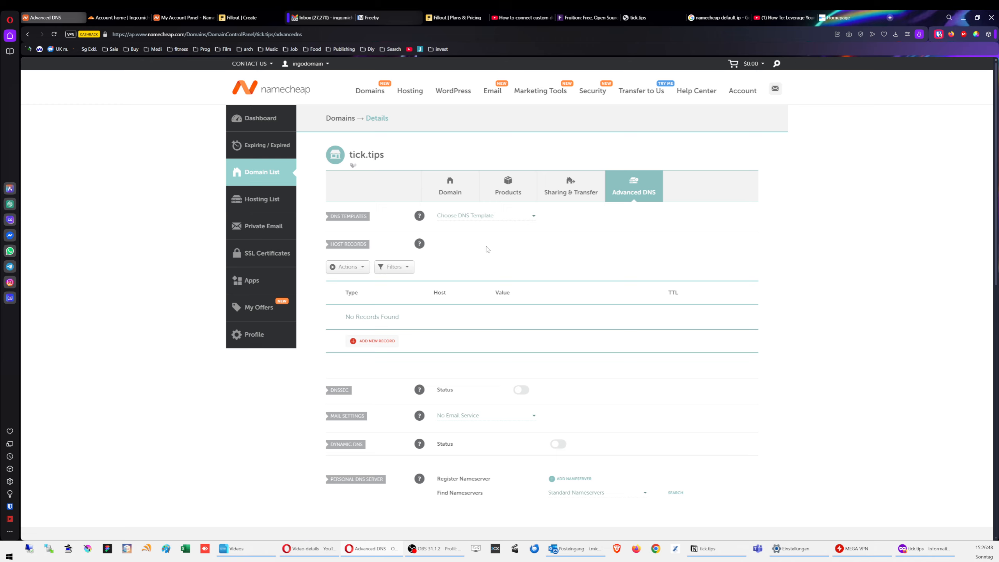
scroll(523, 251, "down", 2)
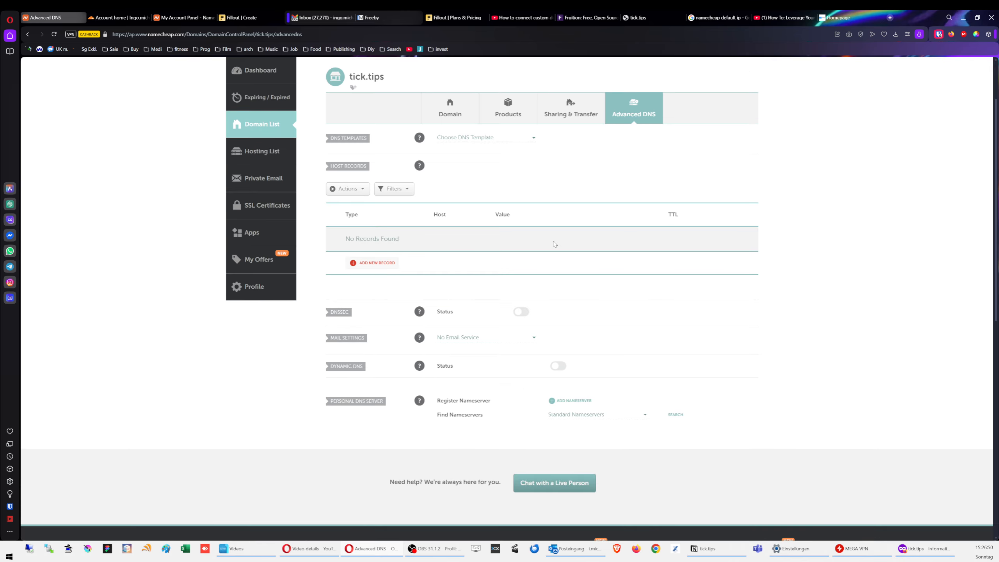
scroll(802, 365, "down", 2)
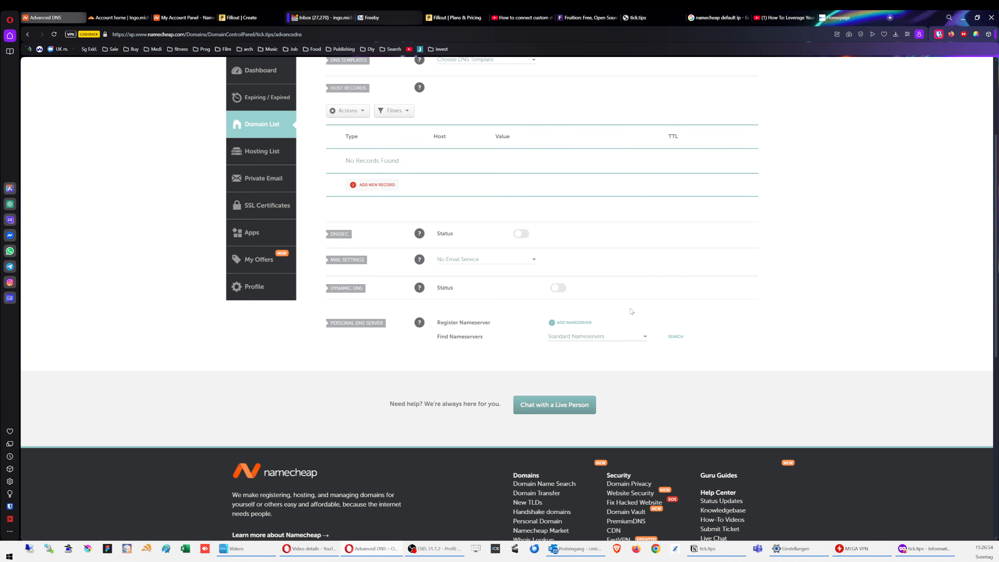
Step: Set the nameserver finder to Custom Nameservers, then go to the Domain tab
scroll(630, 296, "down", 2)
scroll(645, 293, "up", 2)
left_click(584, 338)
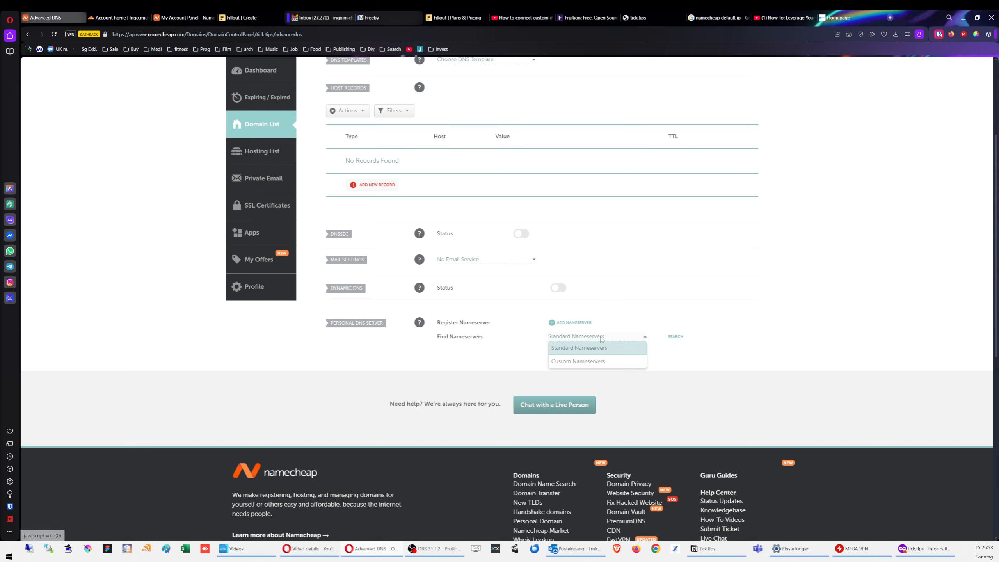
left_click(589, 361)
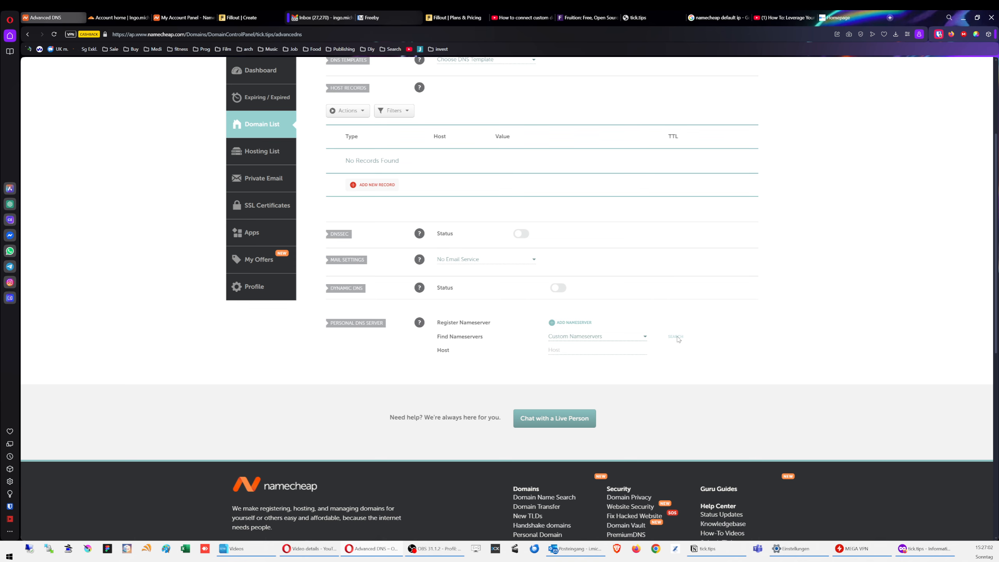
scroll(723, 315, "up", 4)
left_click(462, 195)
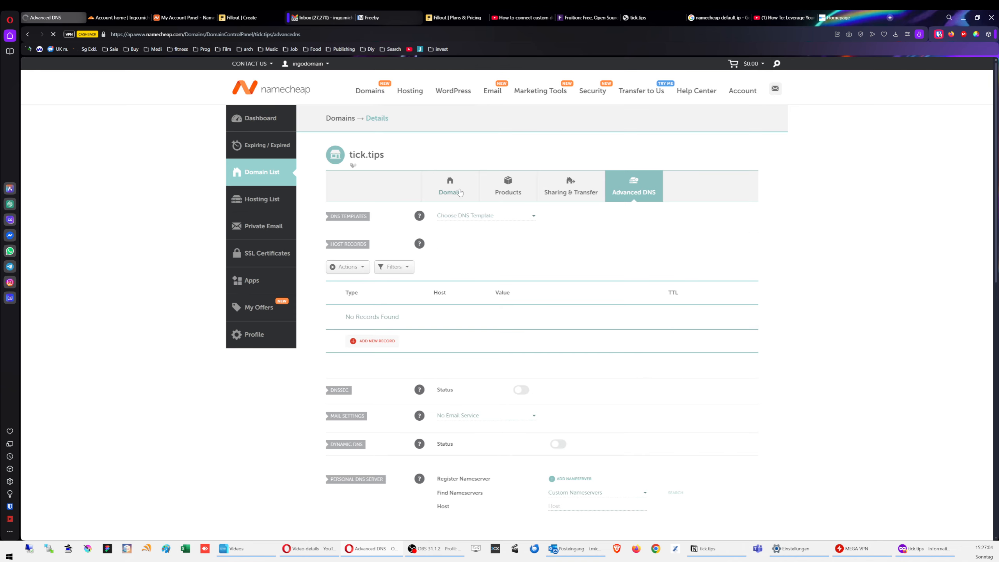
Step: Switch tick.tips to Custom DNS and paste courtney.ns.cloudflare.com as the first nameserver
scroll(771, 282, "down", 3)
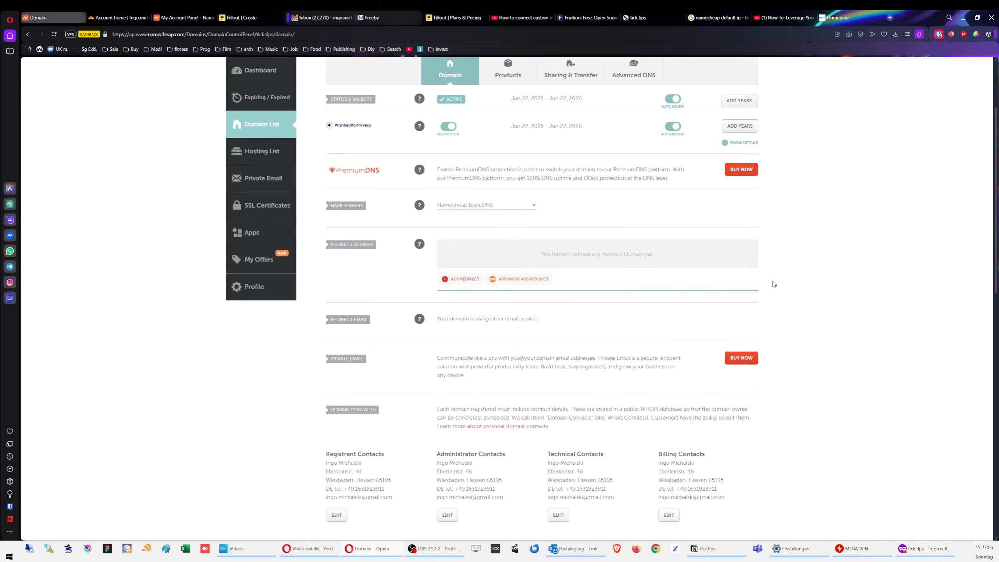
left_click(474, 205)
left_click(464, 243)
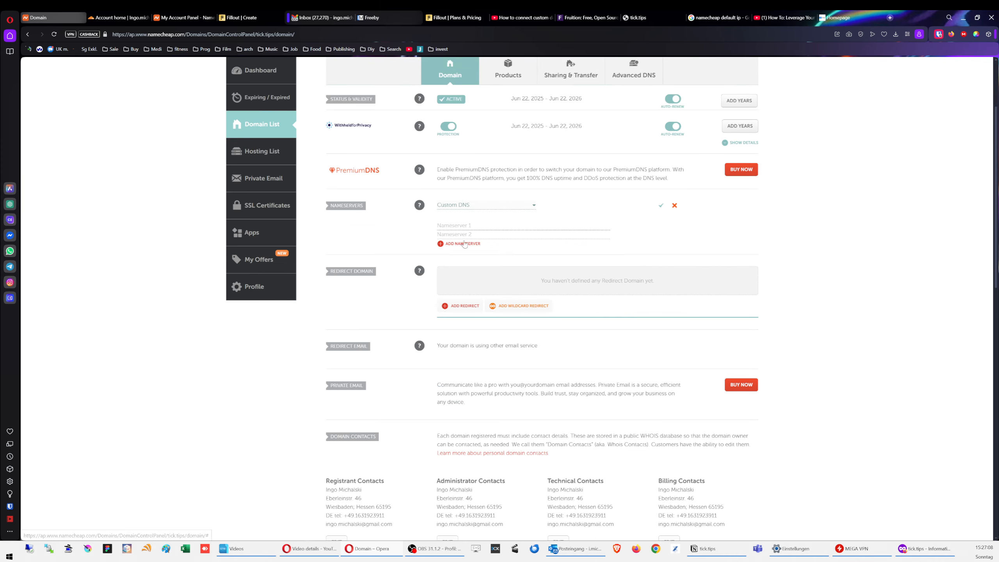
left_click(467, 226)
key("ctrl+v")
Step: Copy vicente.ns.cloudflare.com from Cloudflare, paste it as Nameserver 2, and save
left_click(118, 18)
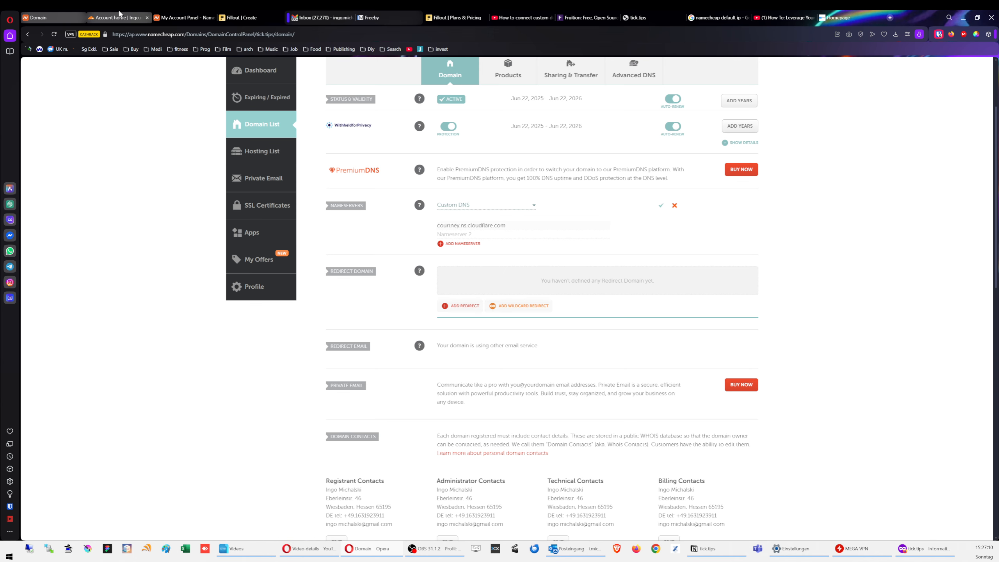
left_click(527, 386)
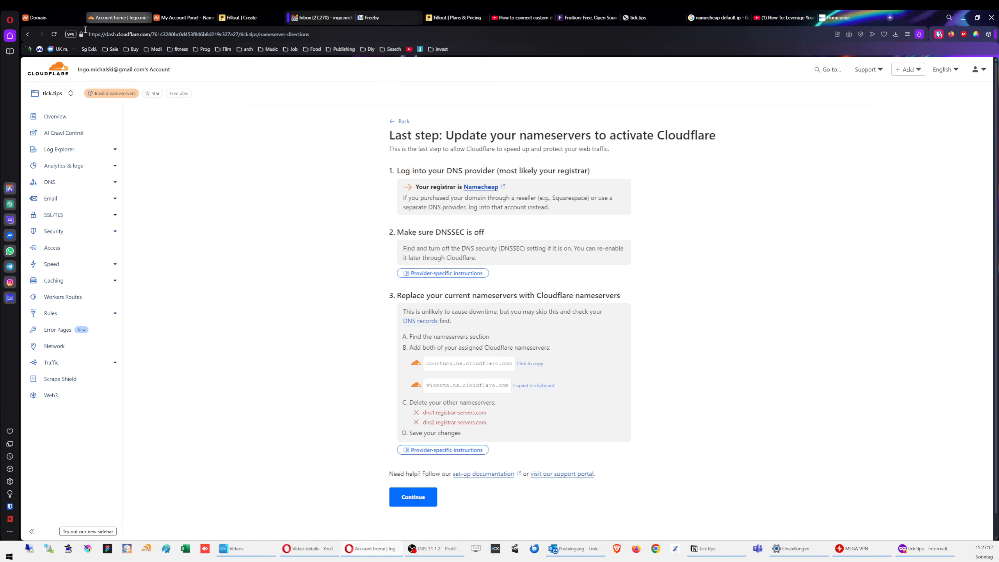
key("ctrl+Tab")
left_click(479, 235)
key("ctrl+v")
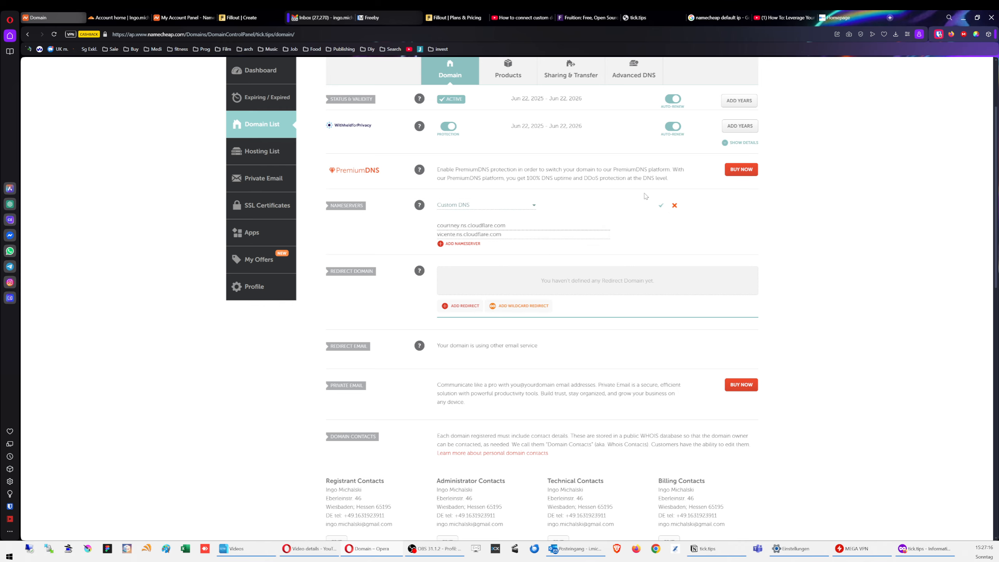
left_click(658, 207)
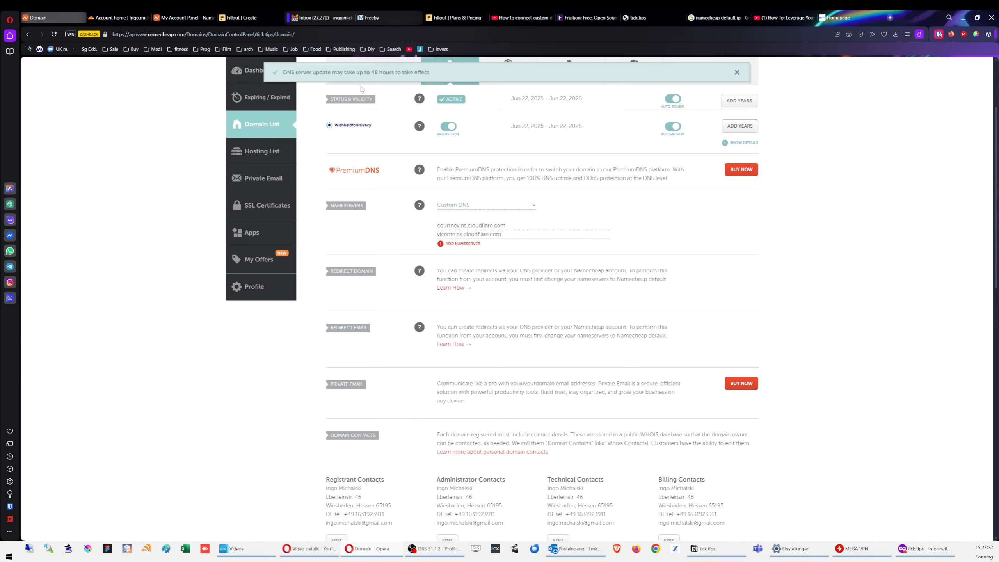
Step: Note the 48-hour propagation warning and return to Cloudflare's nameserver instructions
left_click_drag(416, 73, 333, 73)
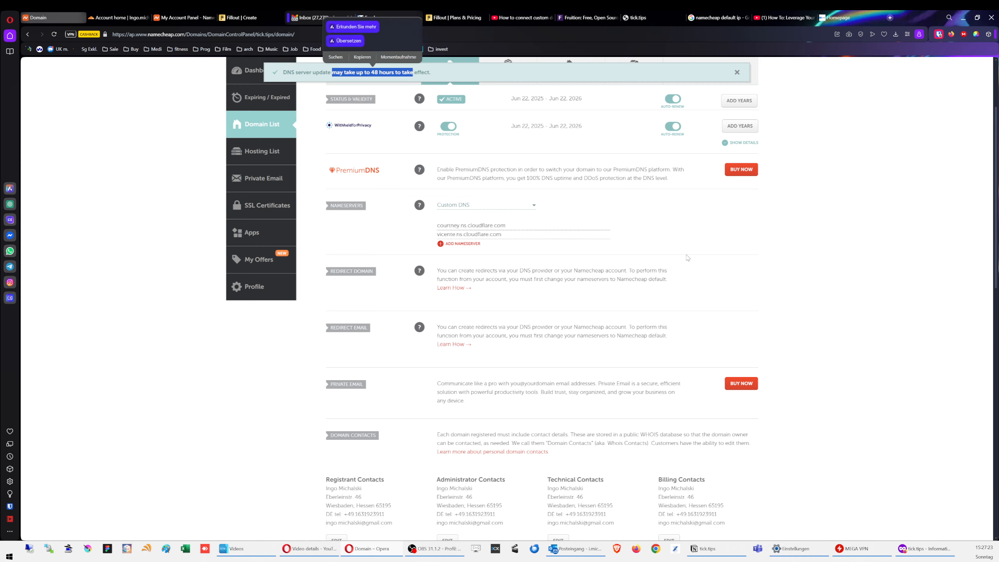
left_click(775, 242)
scroll(797, 277, "up", 3)
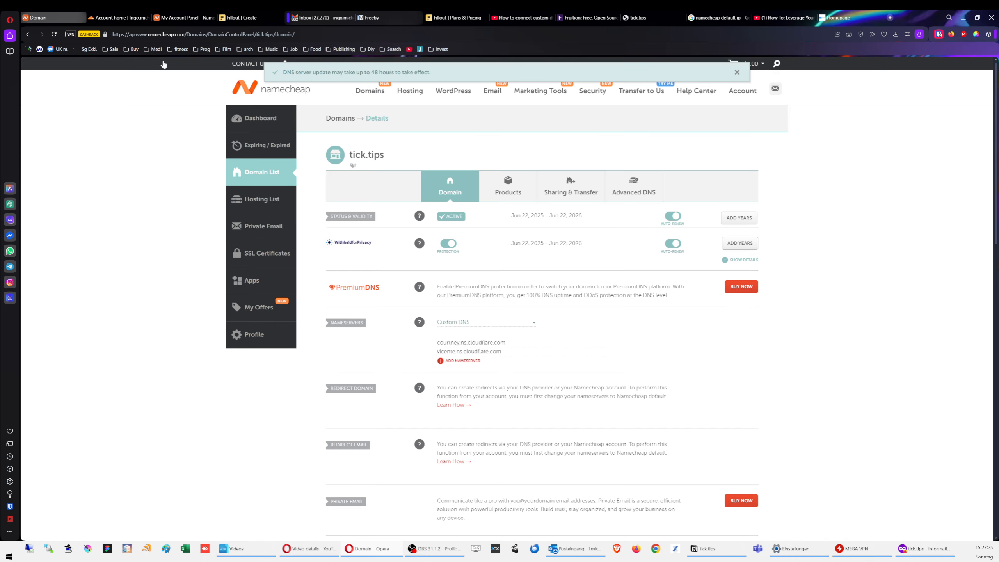
left_click(118, 17)
Step: Start Cloudflare's nameserver check for tick.tips, then open DNS > Settings
left_click(413, 497)
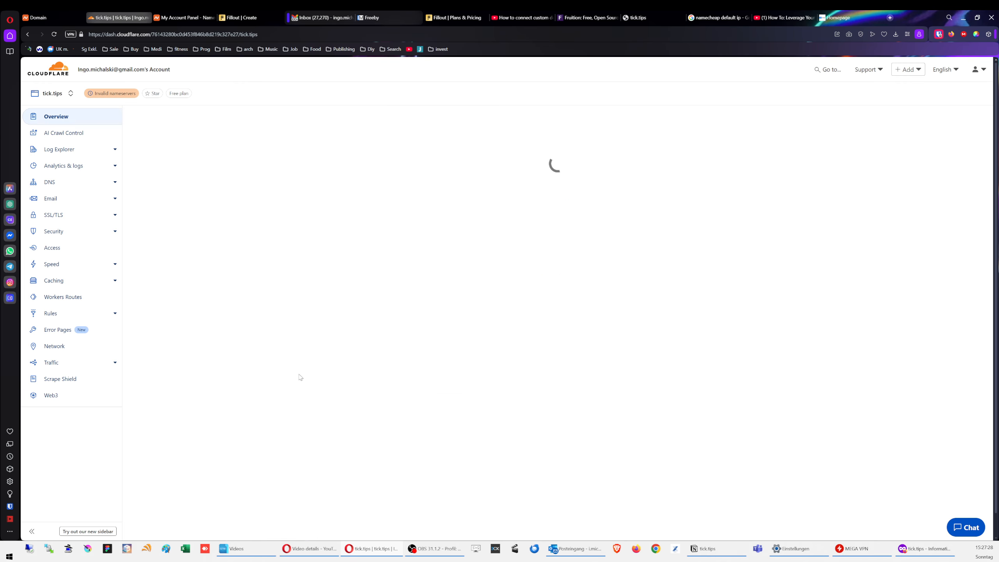
scroll(270, 345, "down", 3)
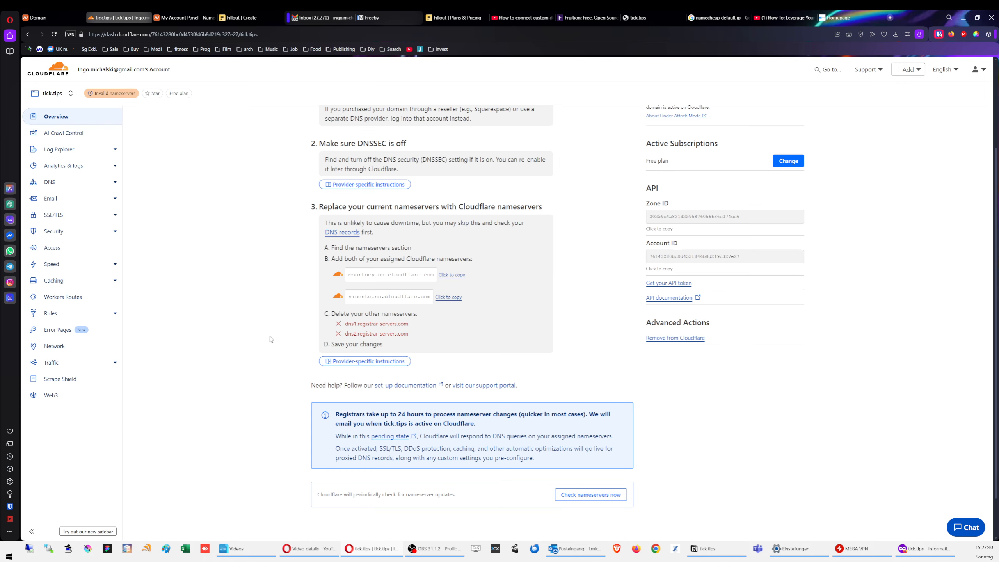
left_click(584, 498)
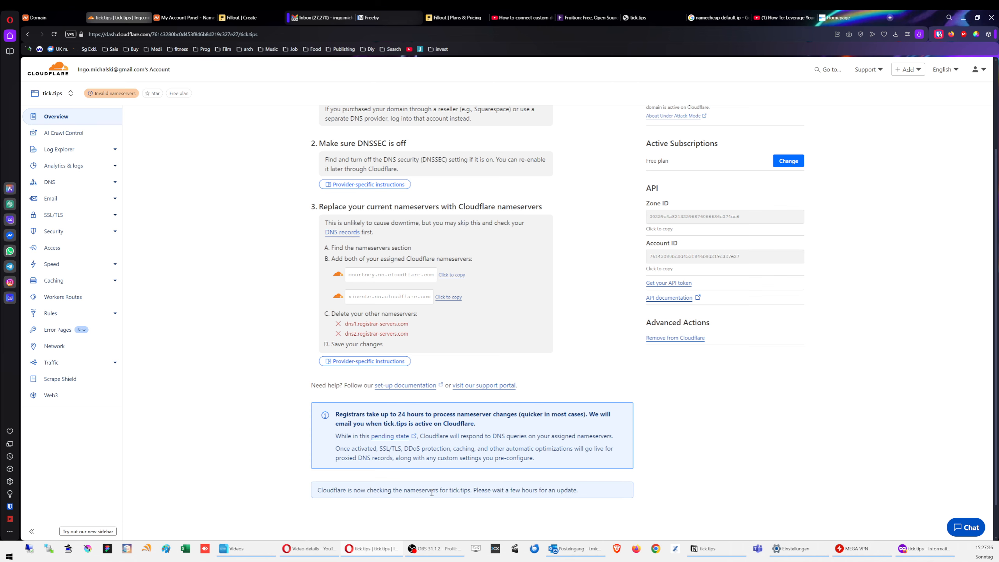
scroll(251, 297, "up", 3)
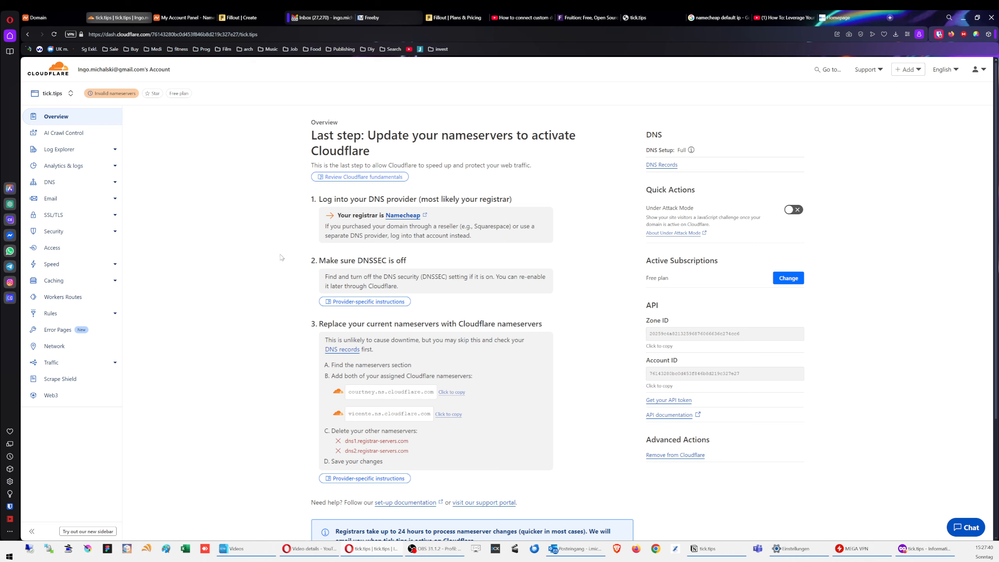
left_click(50, 183)
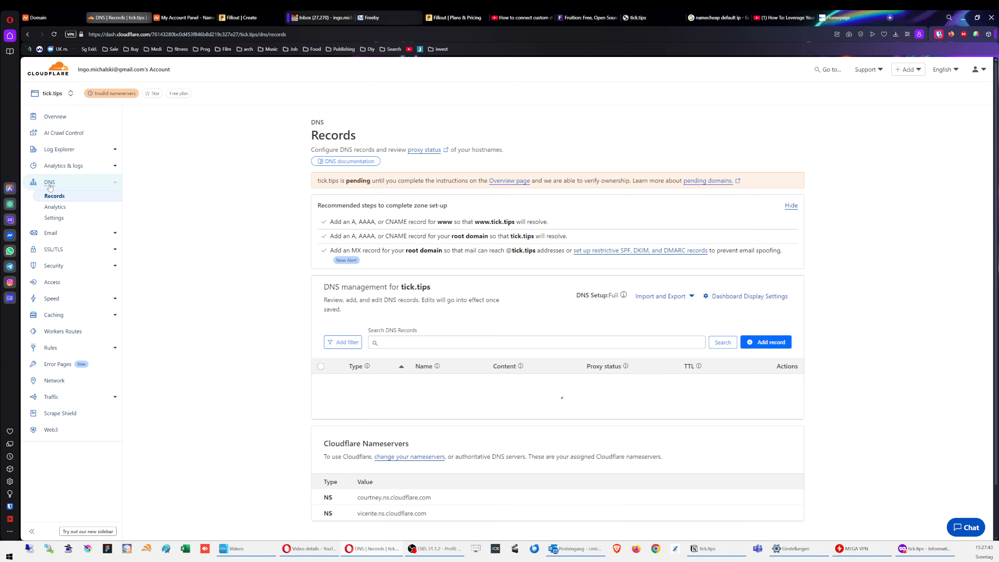
left_click(67, 217)
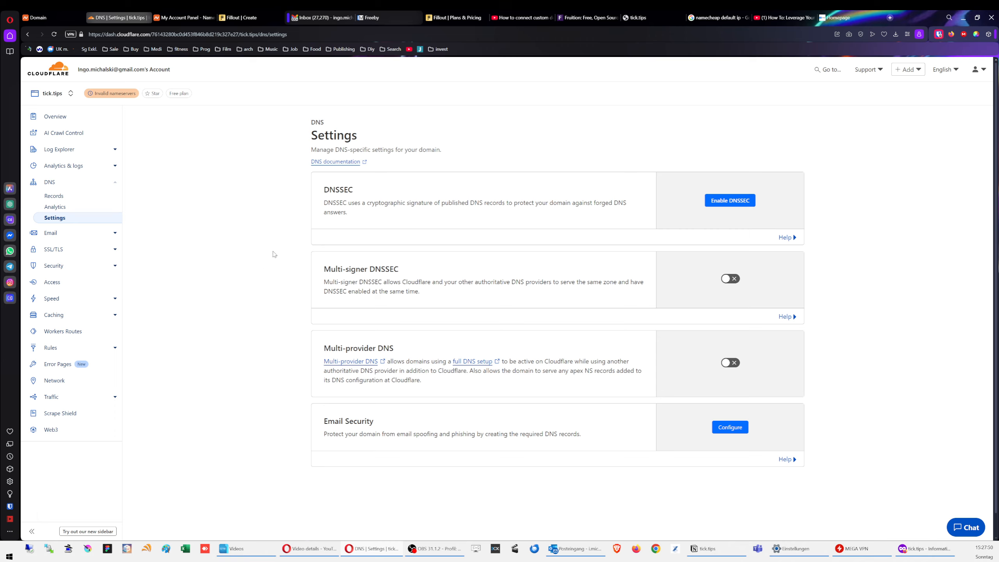
Step: Enable DNSSEC, note the DS values (Algorithm 13, Digest Type SHA256), and return to Namecheap
left_click(726, 199)
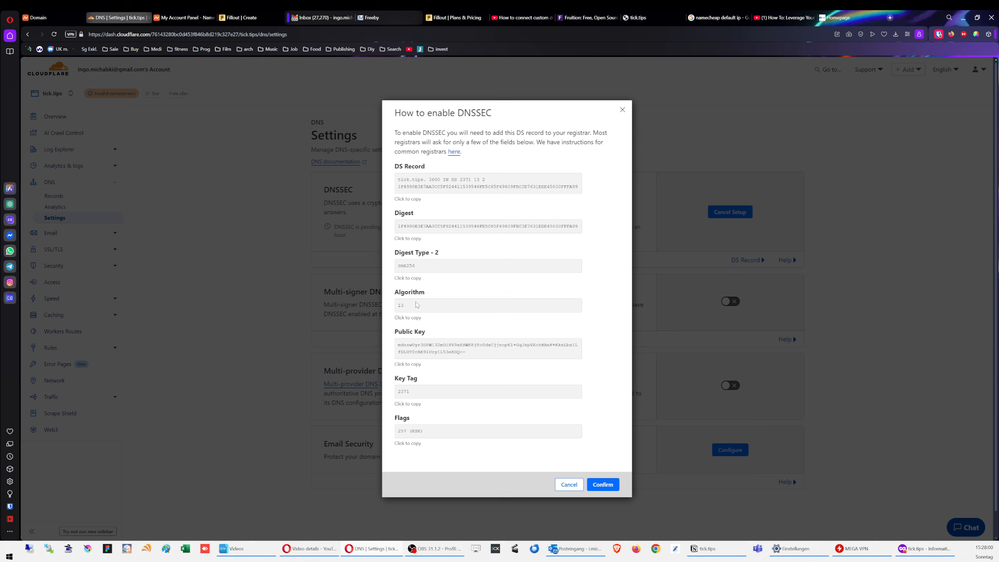
left_click_drag(411, 304, 392, 307)
left_click(512, 293)
left_click_drag(422, 268, 395, 269)
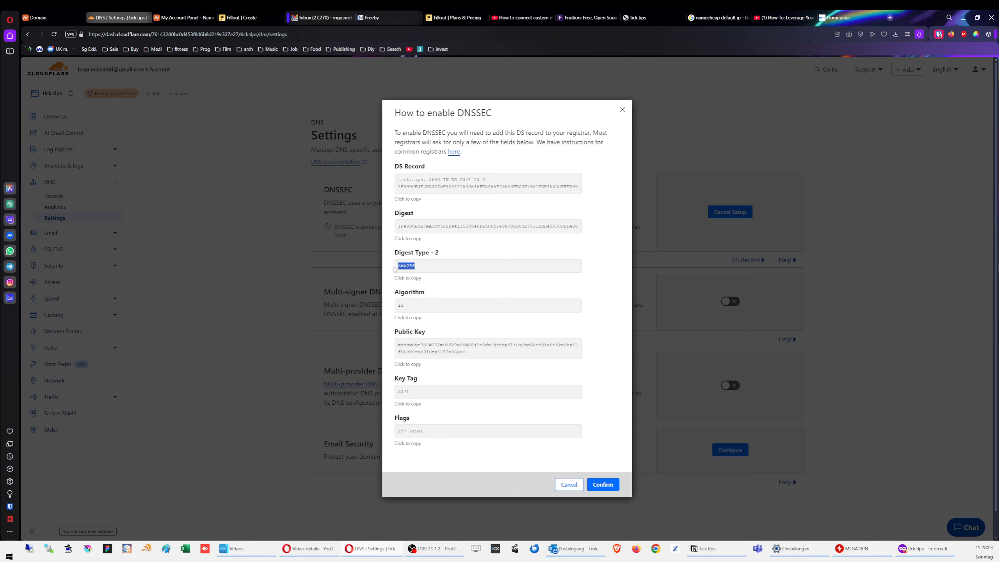
left_click(430, 269)
left_click(61, 17)
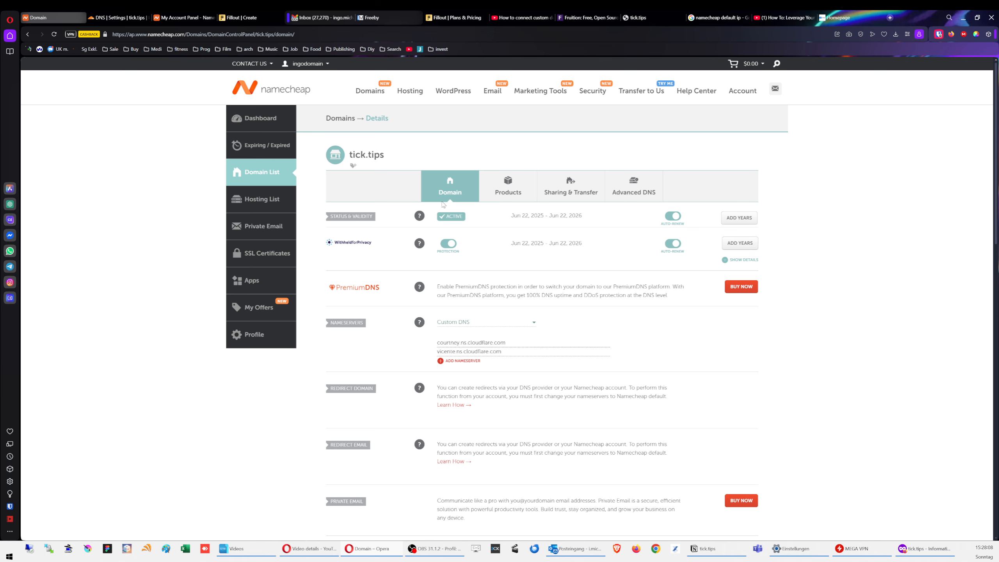
Step: Enable DNSSEC for tick.tips in Namecheap with algorithm 13 ECDSA/SHA-256 and digest type 2 SHA-256
left_click(638, 192)
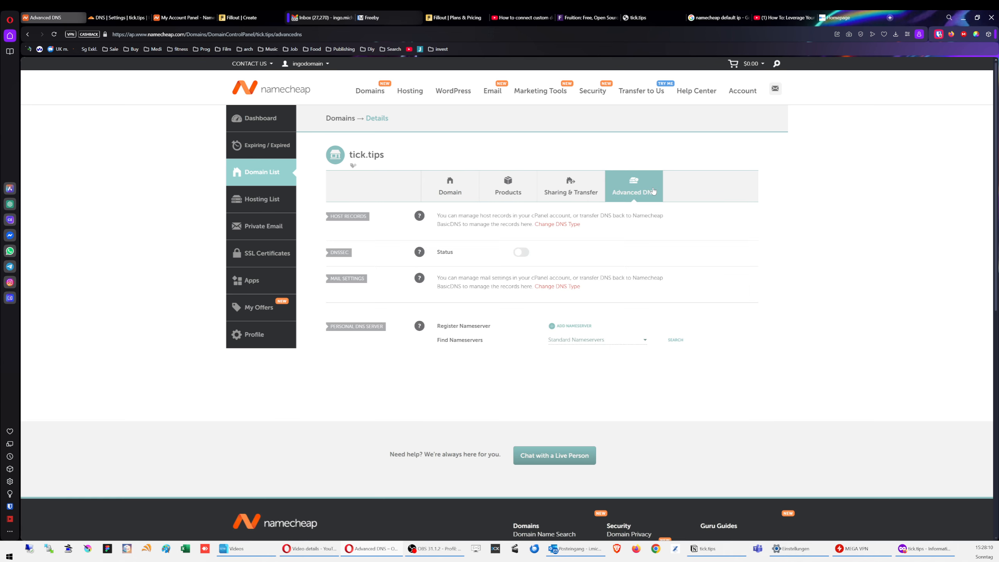
left_click(522, 252)
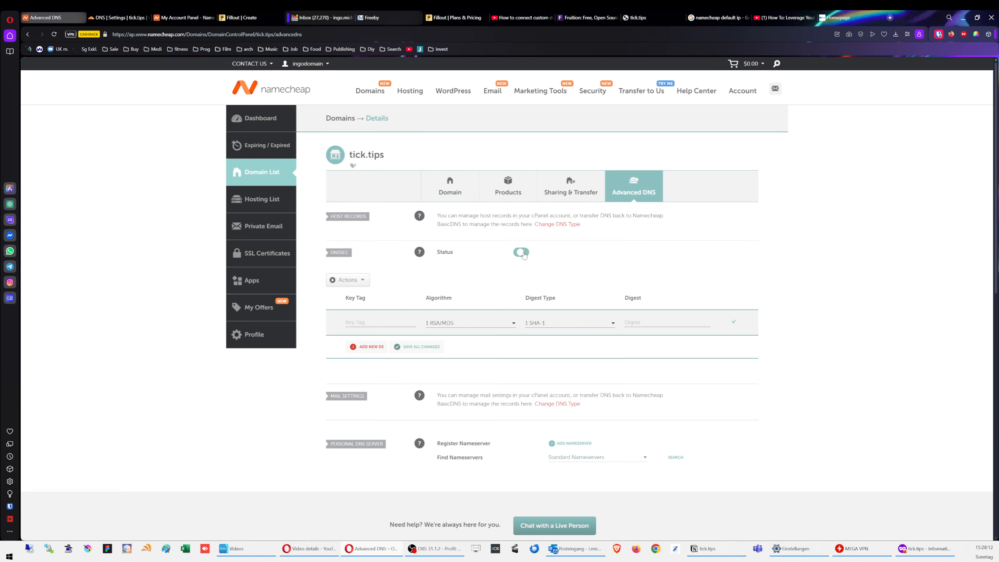
scroll(523, 255, "down", 1)
left_click(461, 284)
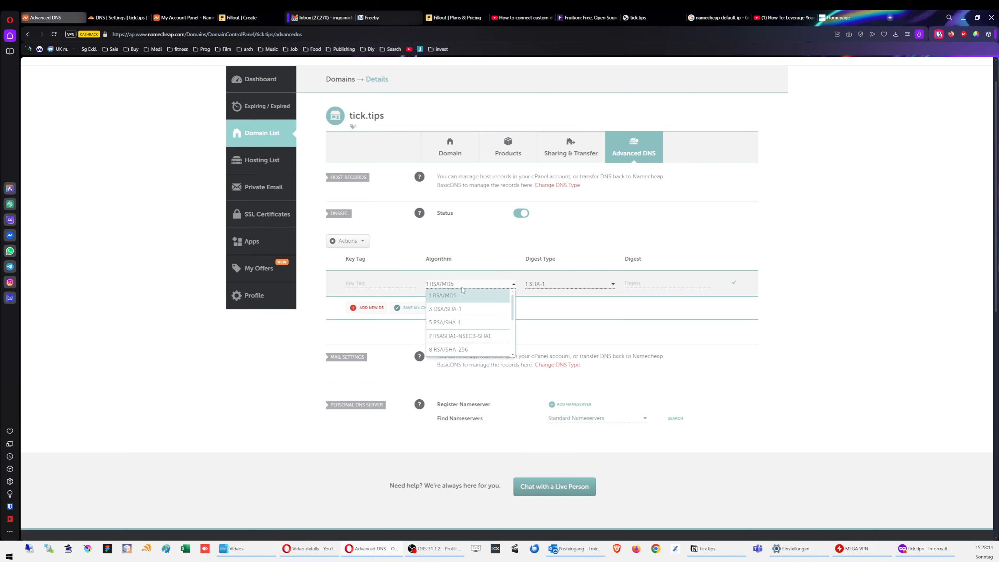
scroll(474, 334, "down", 3)
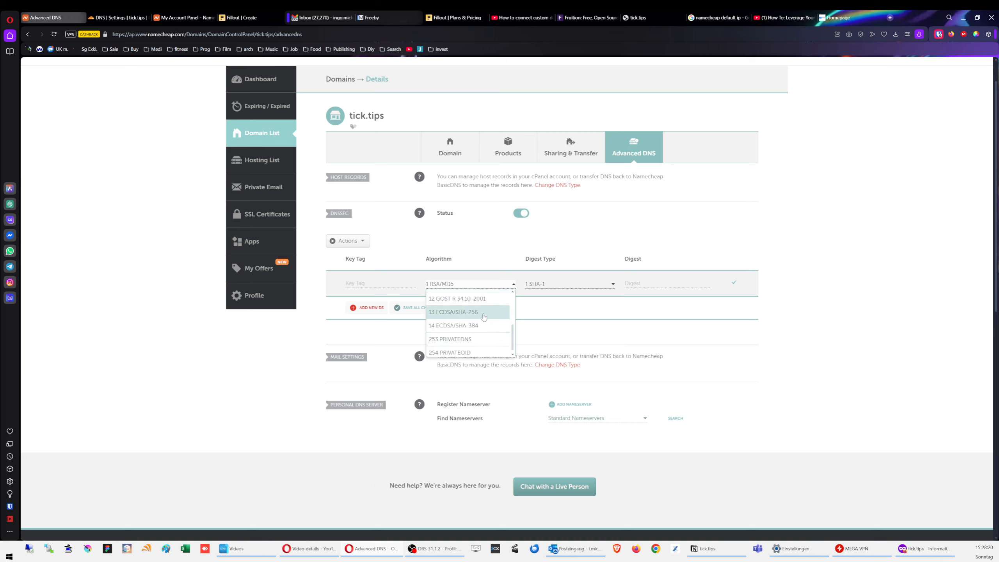
left_click(483, 312)
left_click(563, 283)
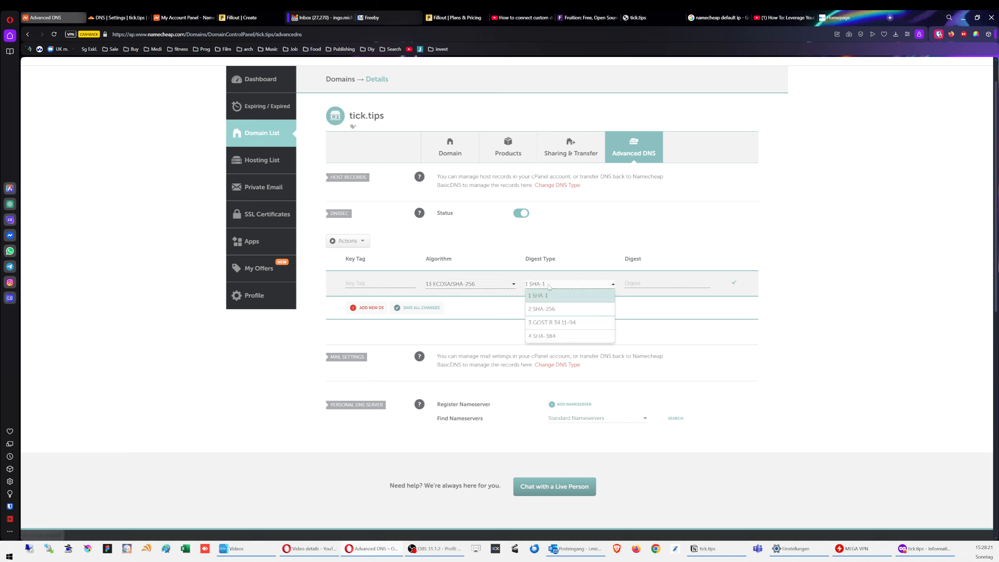
left_click(560, 310)
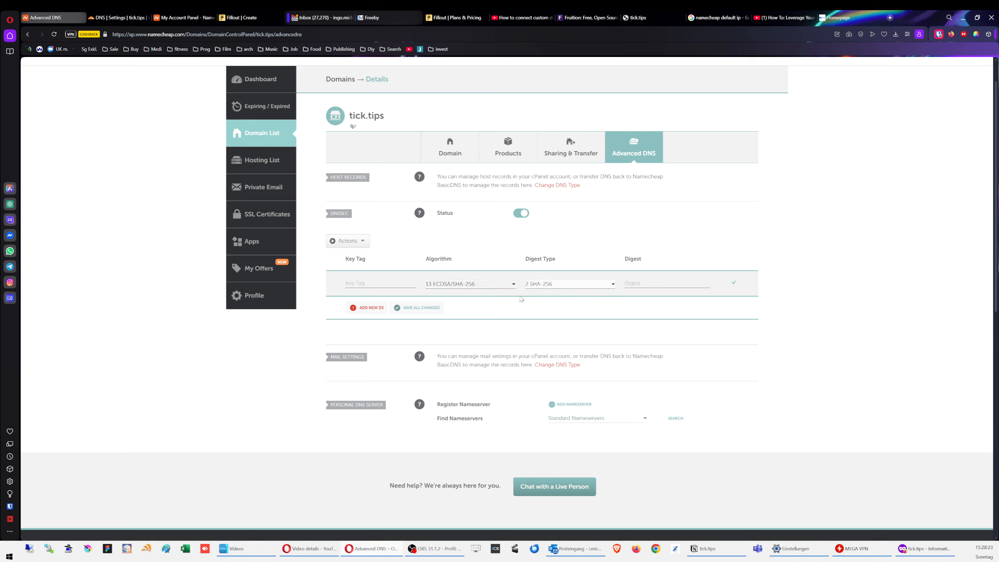
left_click(96, 19)
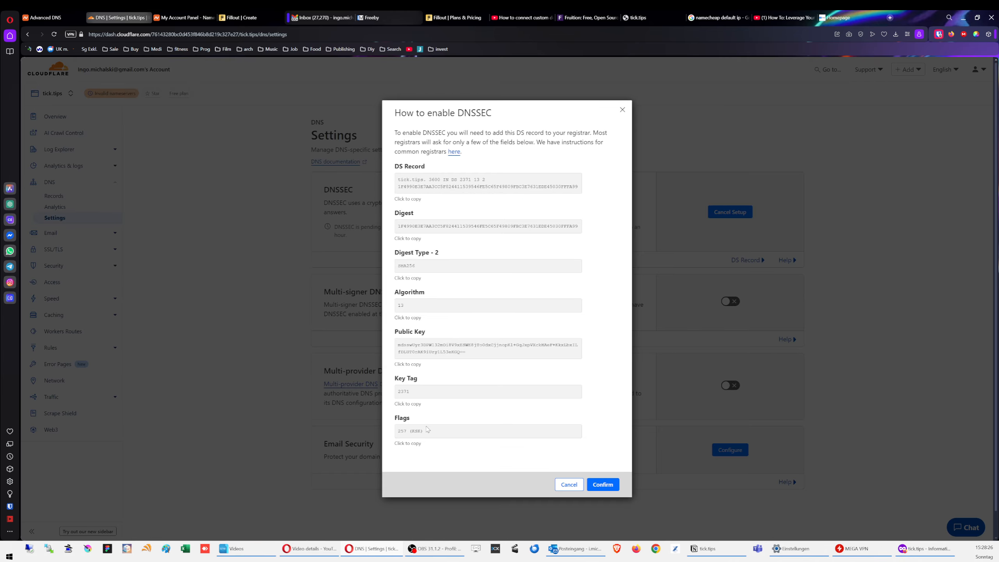
Step: Copy key tag 2371 and the digest from Cloudflare into Namecheap's DS record row
left_click(420, 394)
key("ctrl+c")
key("ctrl+Tab")
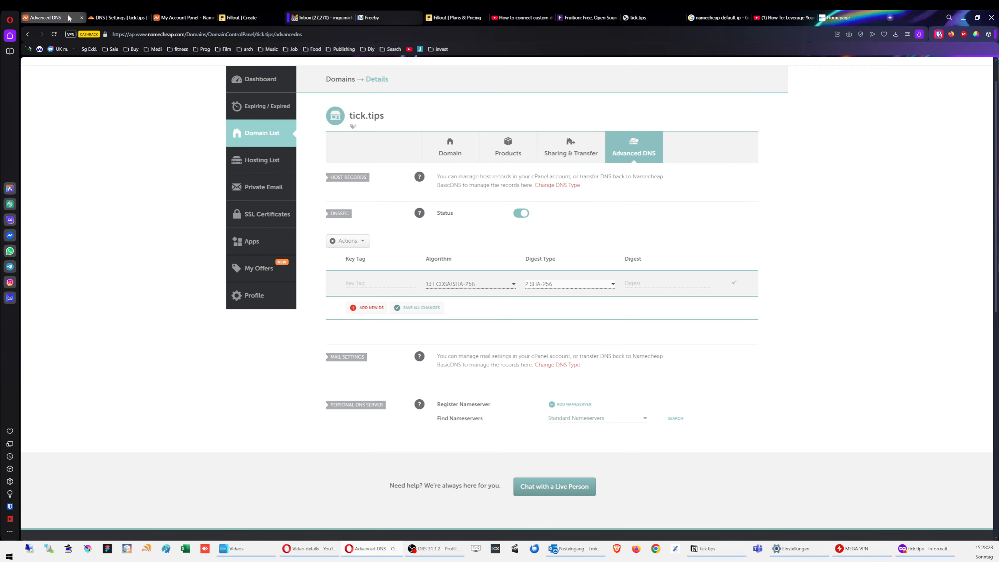
left_click(380, 284)
key("ctrl+v")
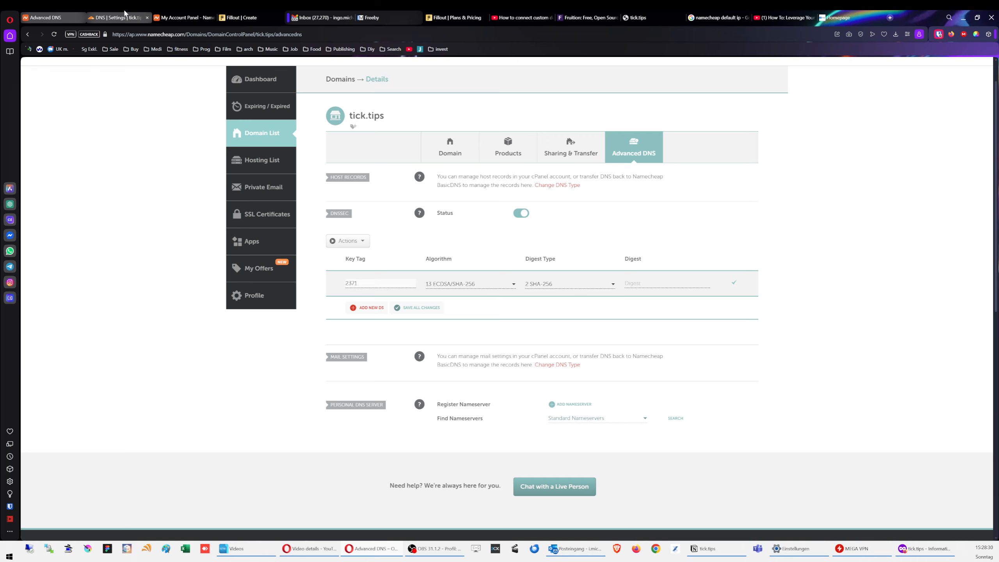
key("ctrl+Tab")
left_click(443, 227)
key("ctrl+c")
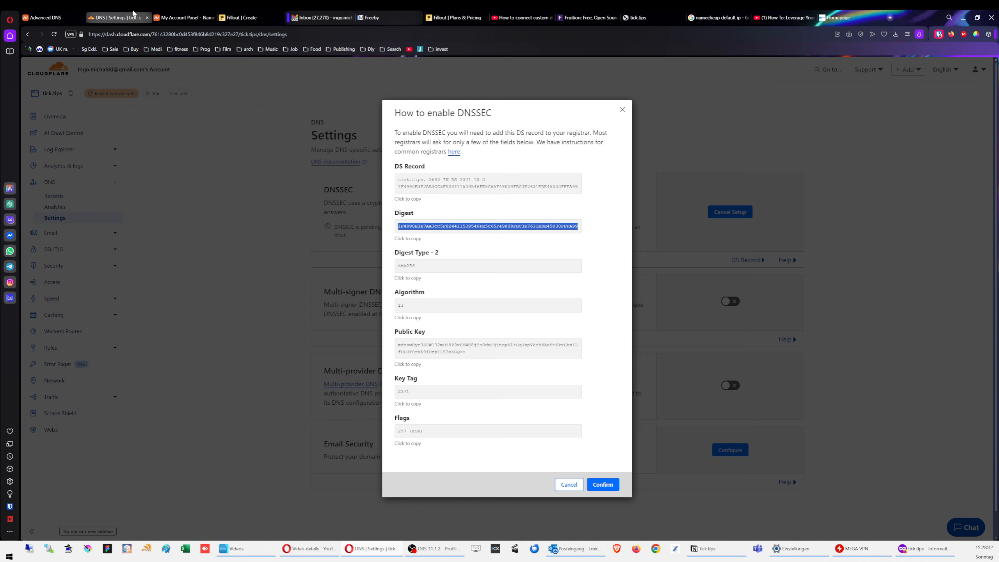
key("ctrl+Tab")
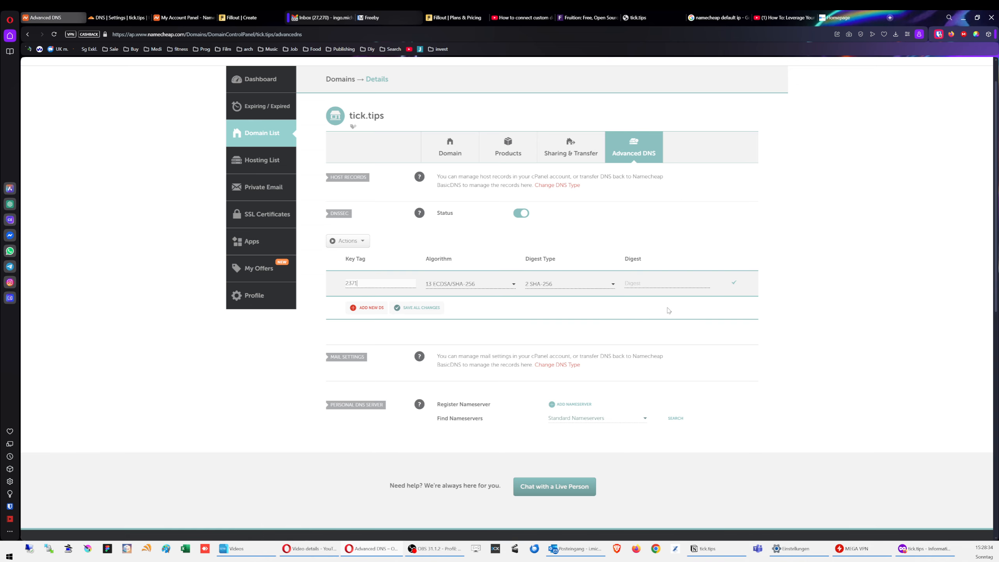
left_click(664, 282)
key("ctrl+v")
Step: Close the Cloudflare DNS settings tab and save the tick.tips DS record in Namecheap
left_click(149, 22)
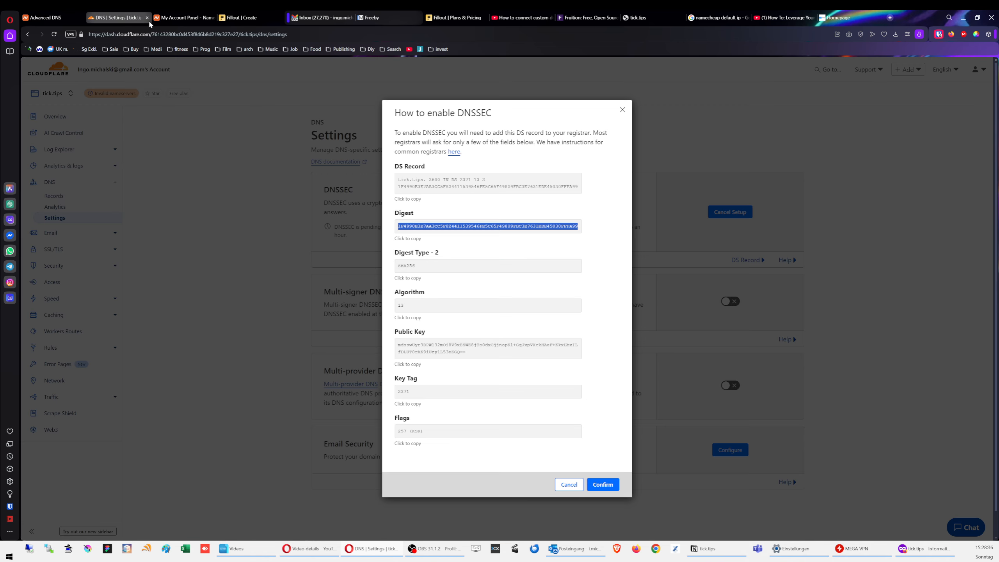
left_click(147, 19)
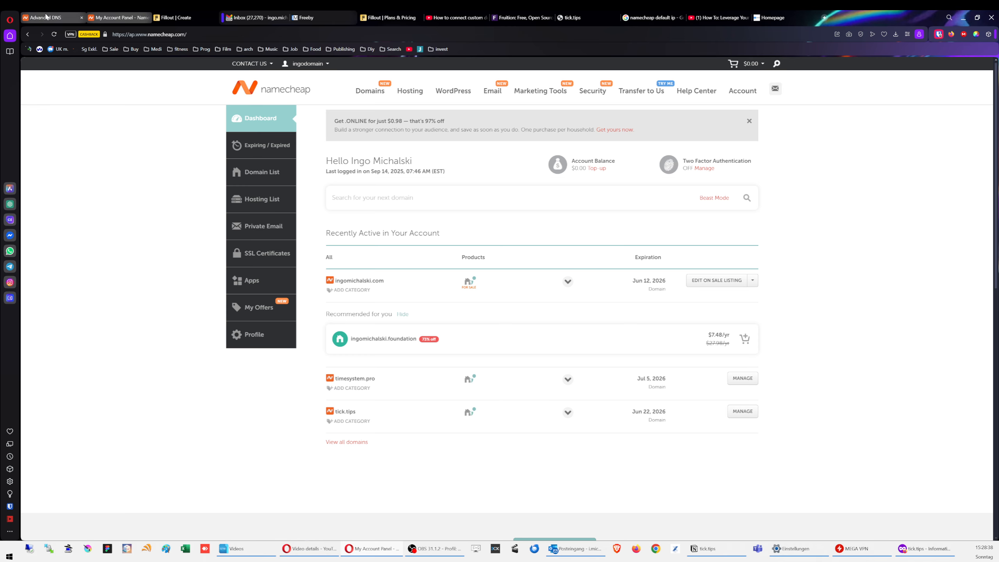
key("ctrl+Tab")
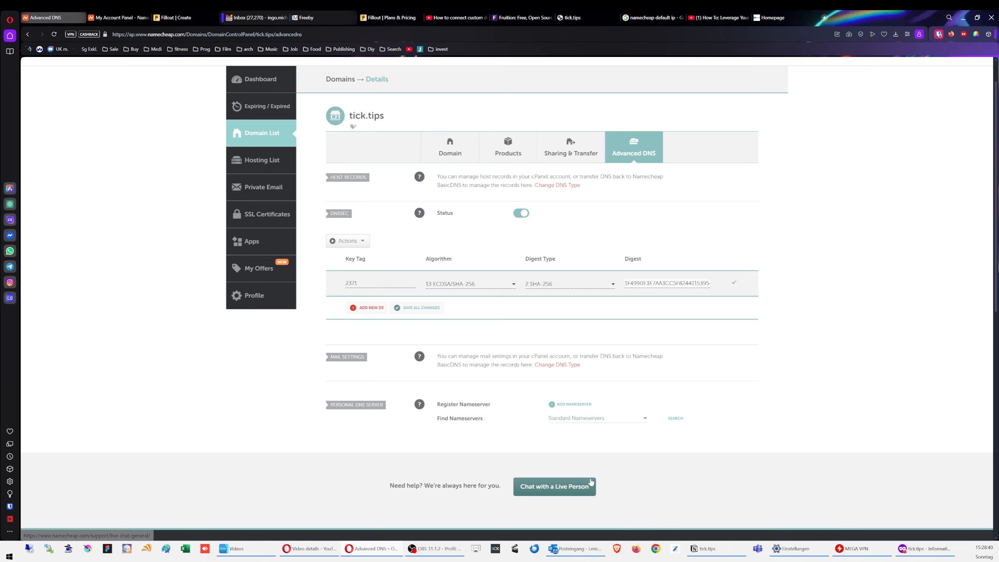
left_click(425, 311)
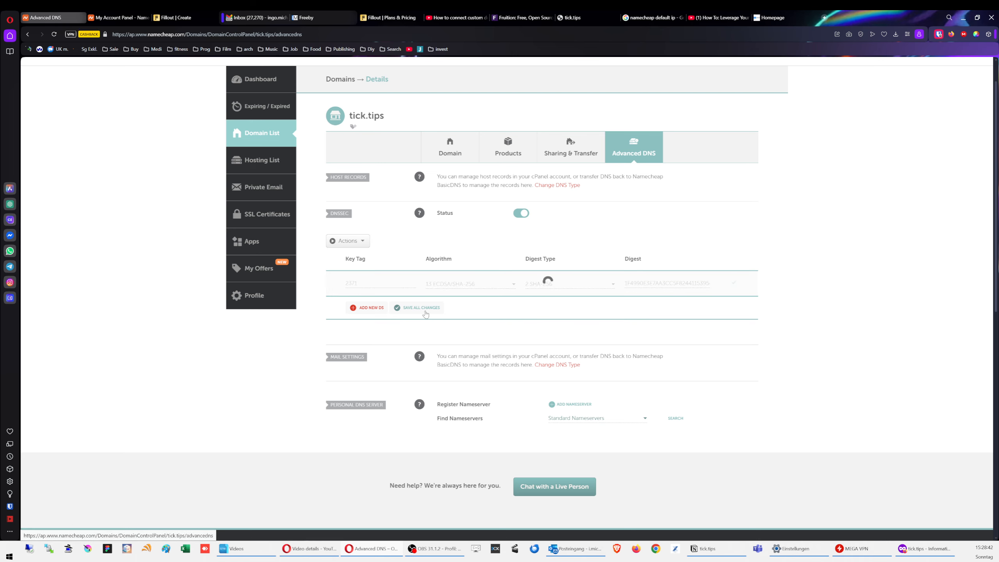
left_click(825, 18)
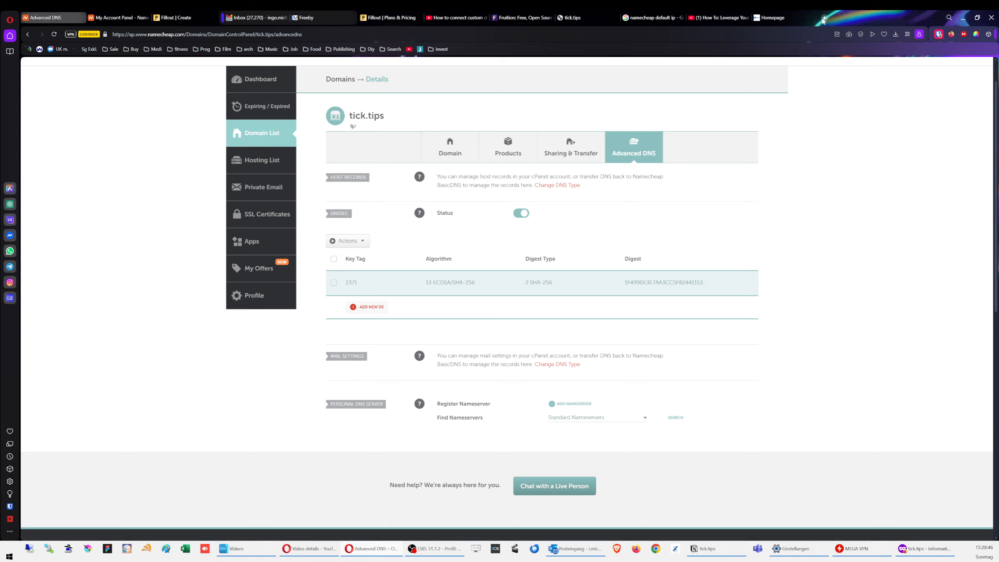
Step: Go to cloudflare.com, log in, and open the tick.tips domain and its DNS section
type("cloudflare.com")
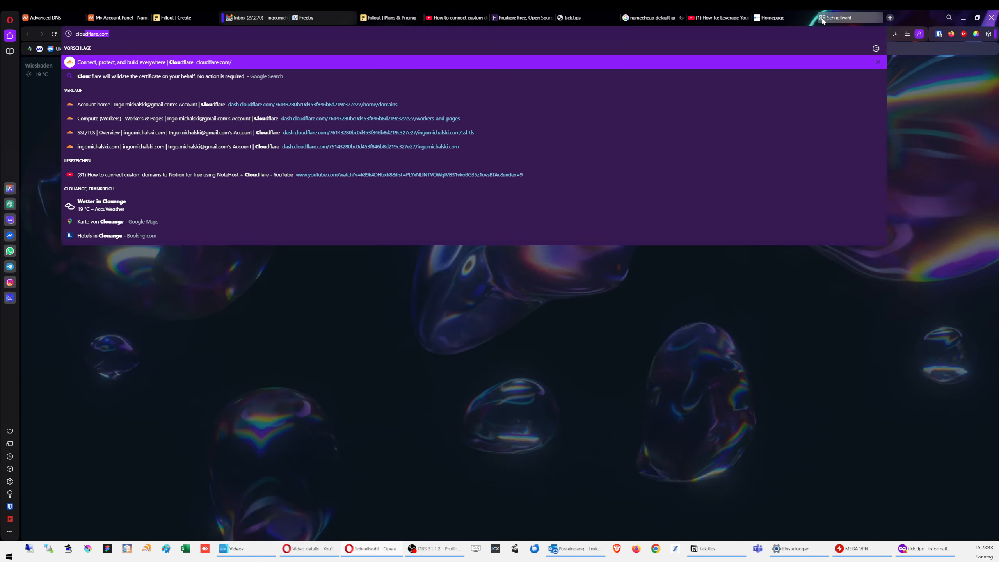
key("Return")
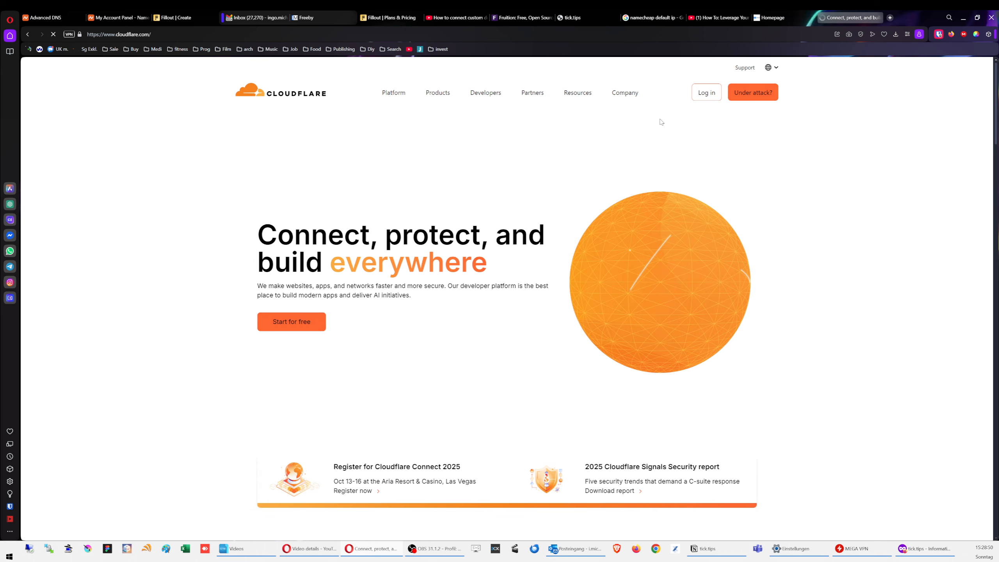
left_click(706, 92)
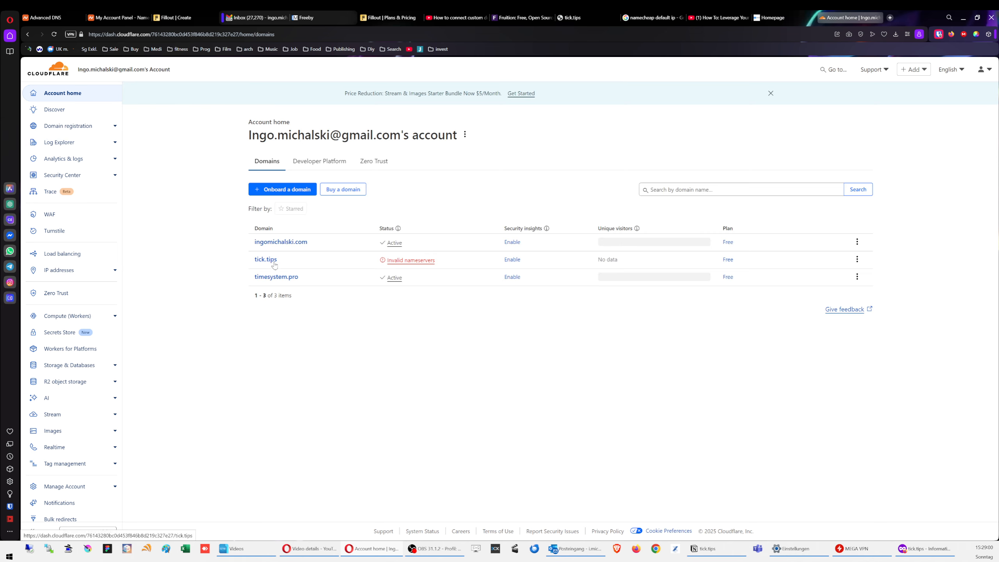
left_click(269, 261)
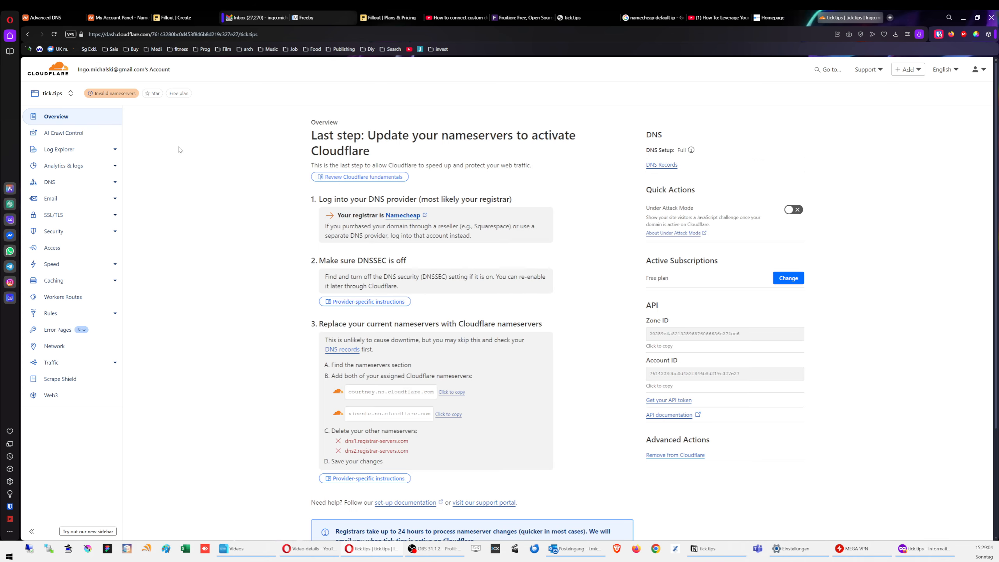
scroll(227, 273, "down", 1)
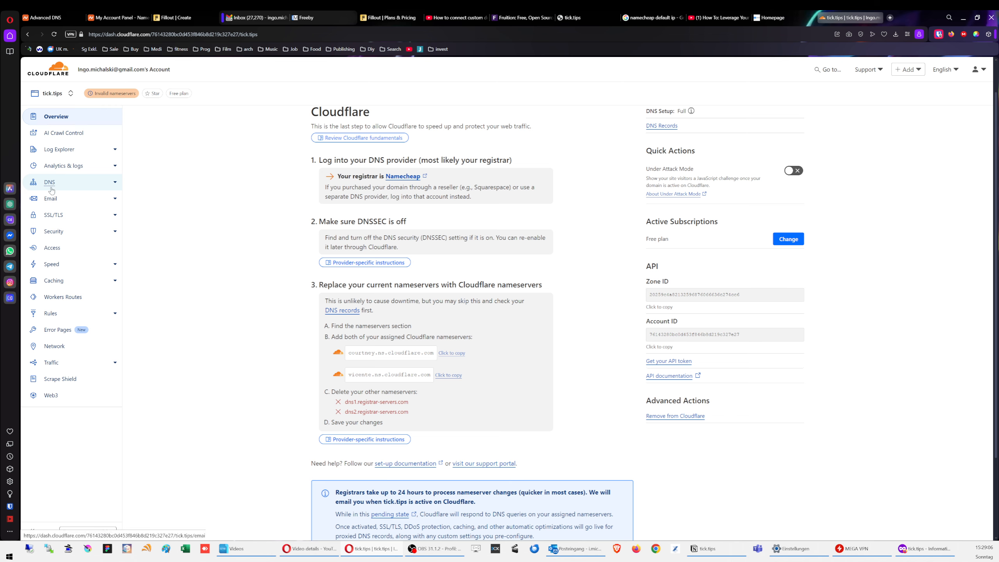
left_click(50, 182)
left_click(55, 217)
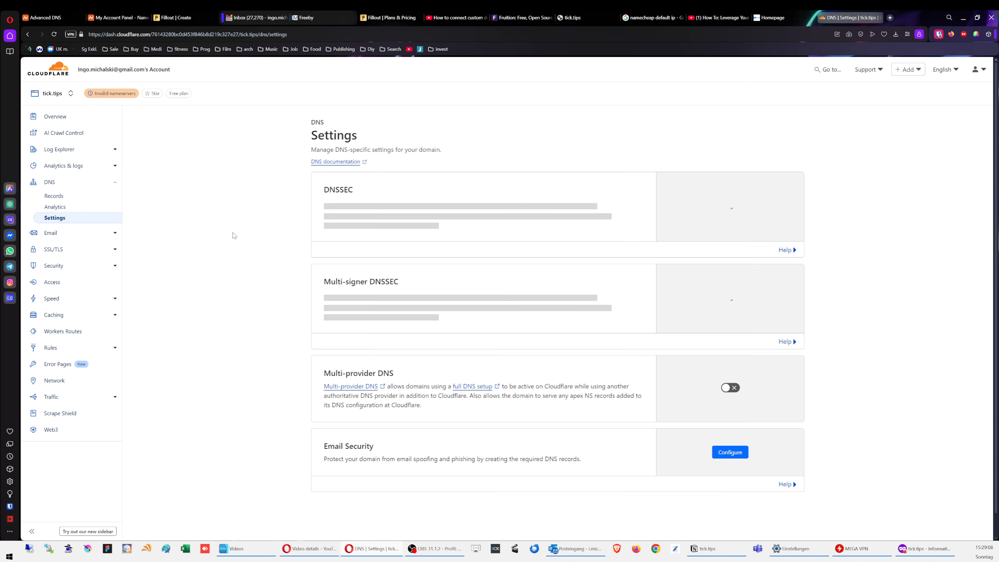
left_click(730, 211)
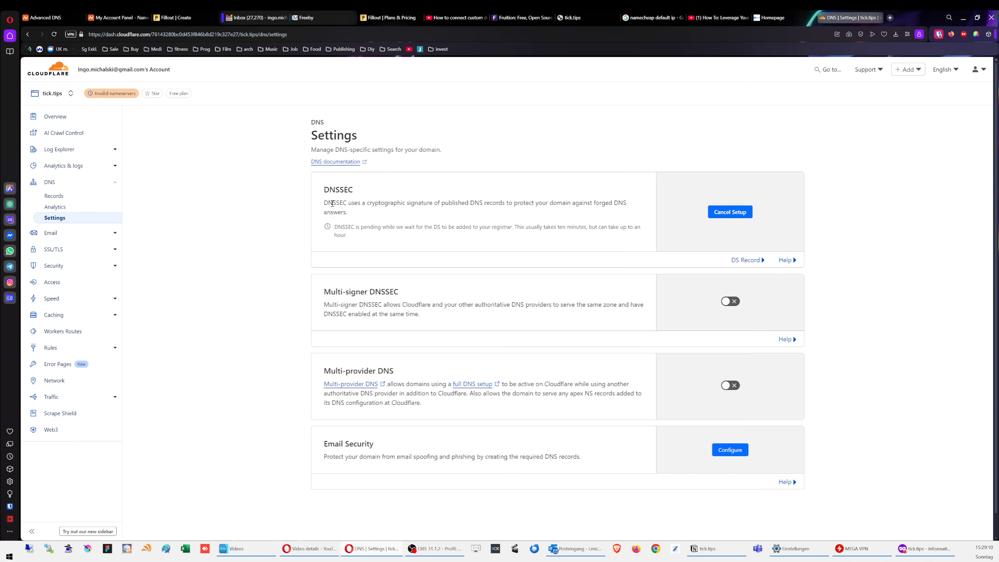
left_click_drag(337, 228, 427, 235)
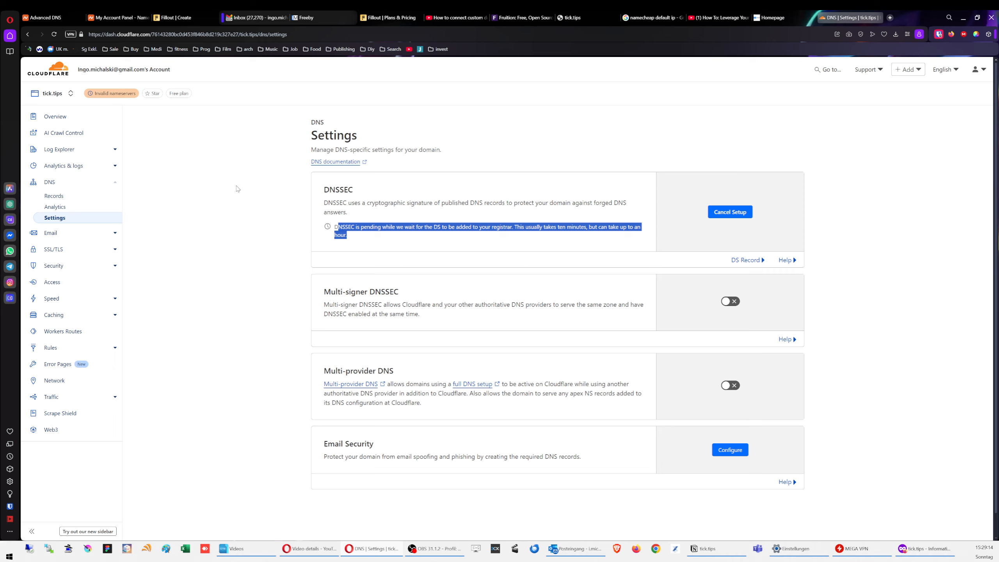
left_click(227, 201)
left_click(54, 34)
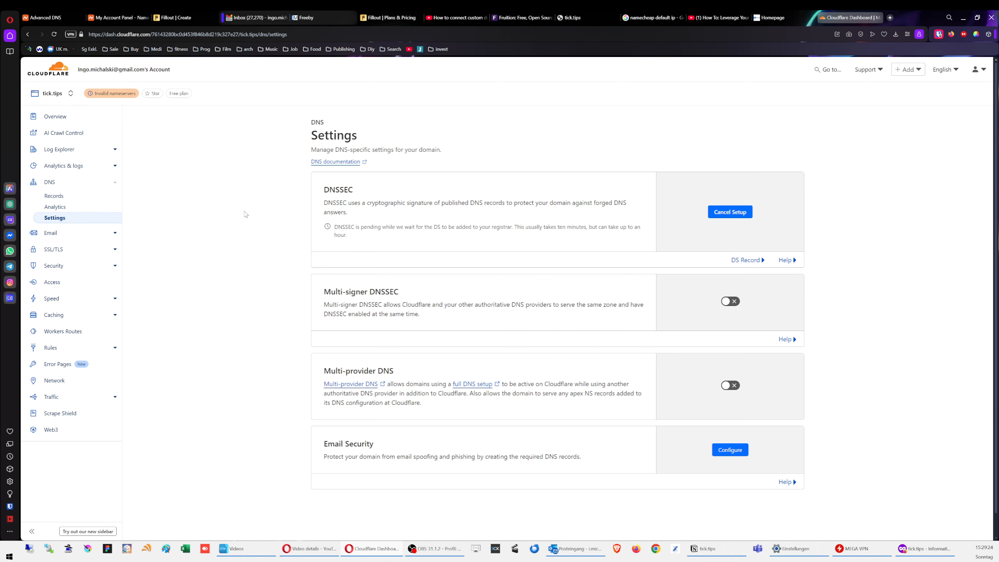
left_click(746, 259)
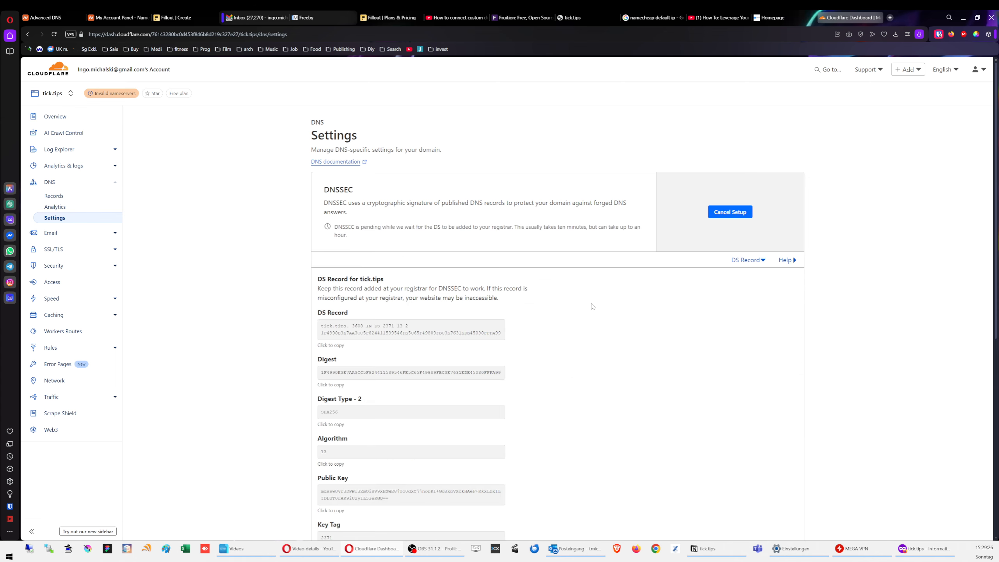
scroll(593, 307, "down", 5)
scroll(597, 301, "up", 7)
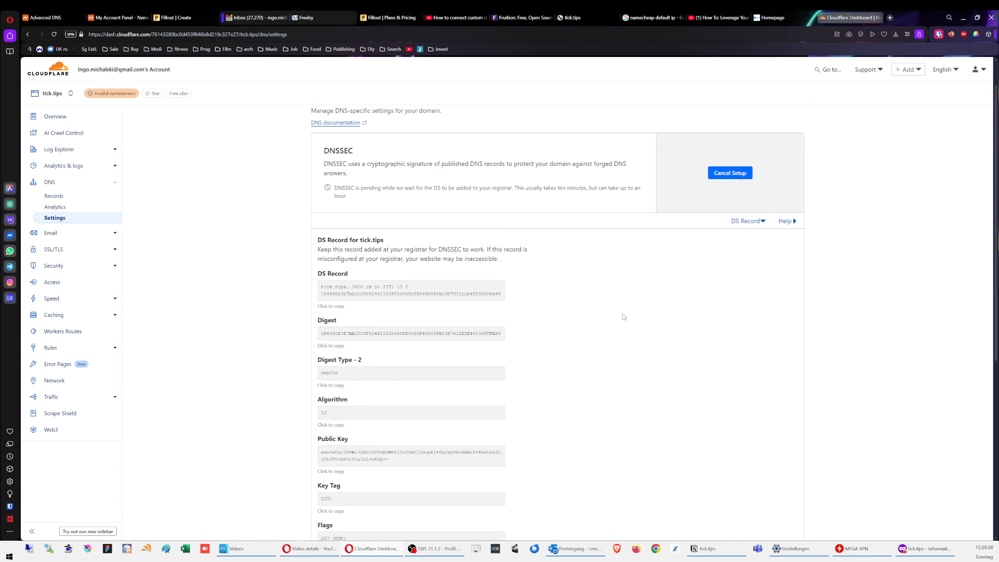
left_click(746, 260)
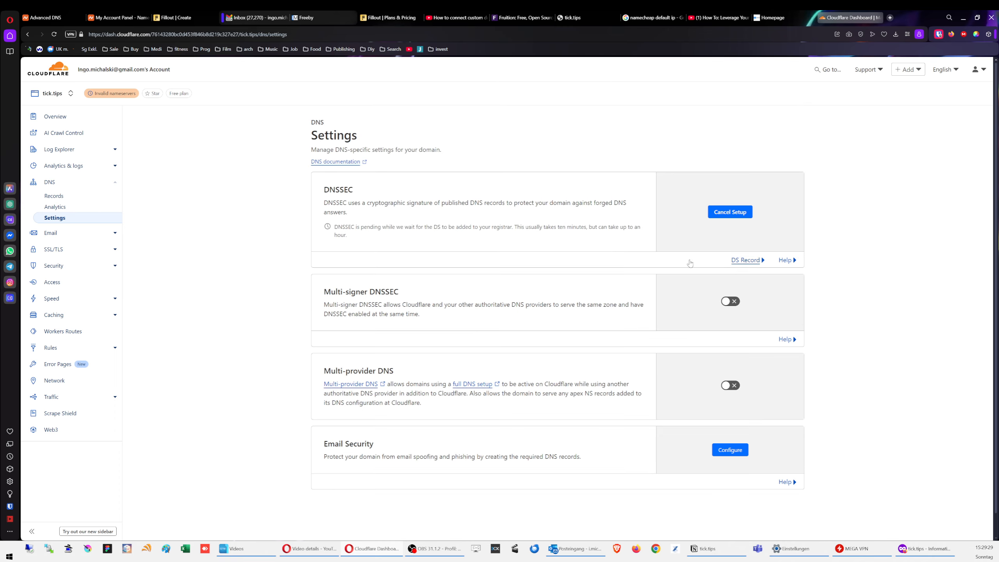
left_click(43, 17)
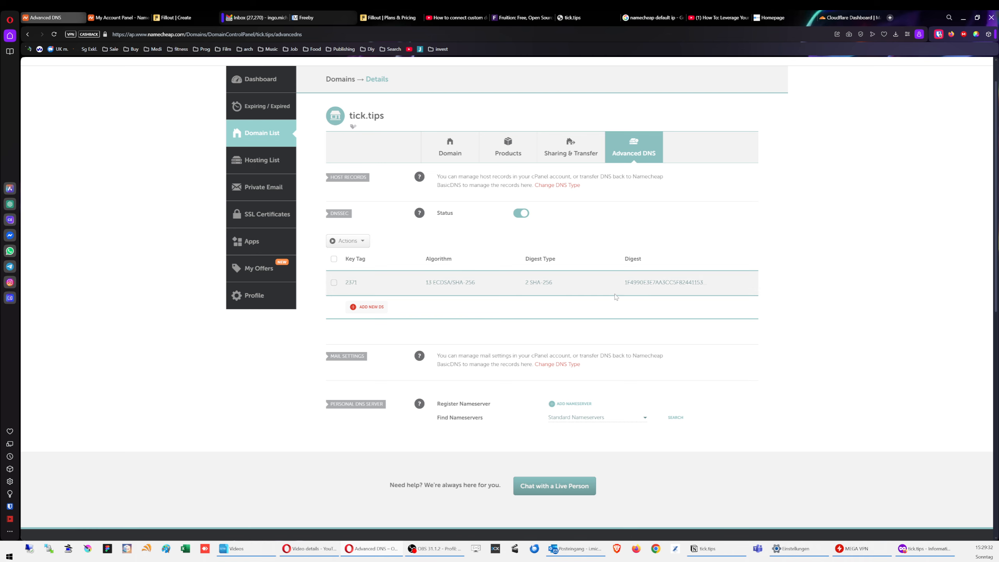
scroll(617, 297, "up", 1)
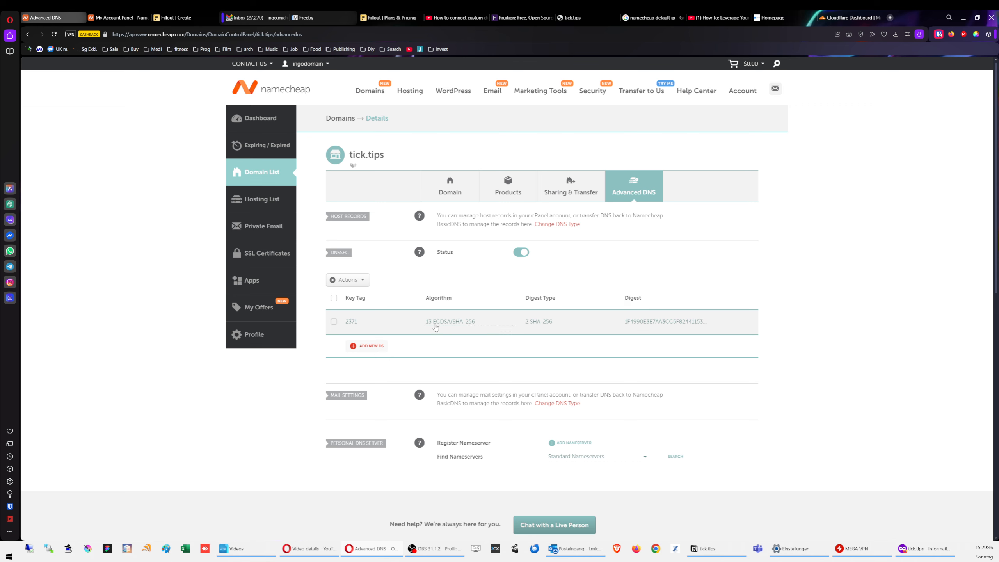
scroll(435, 328, "down", 3)
scroll(436, 326, "up", 3)
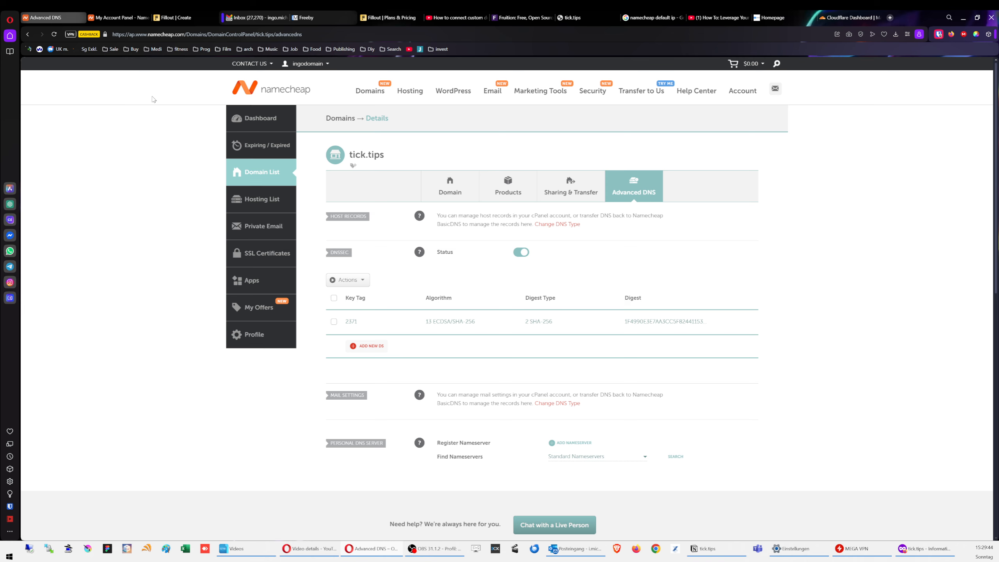
left_click(108, 18)
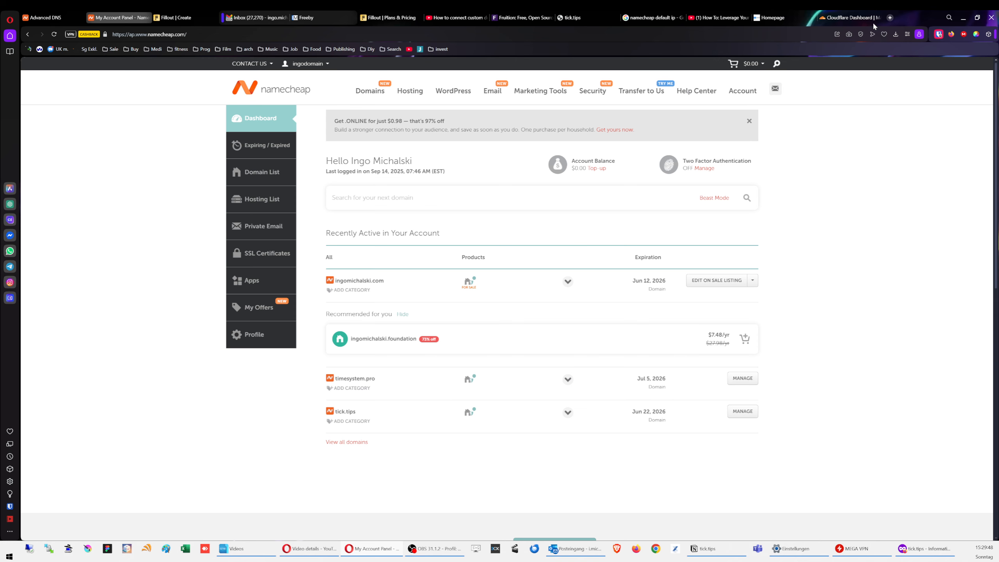
left_click_drag(850, 17, 114, 18)
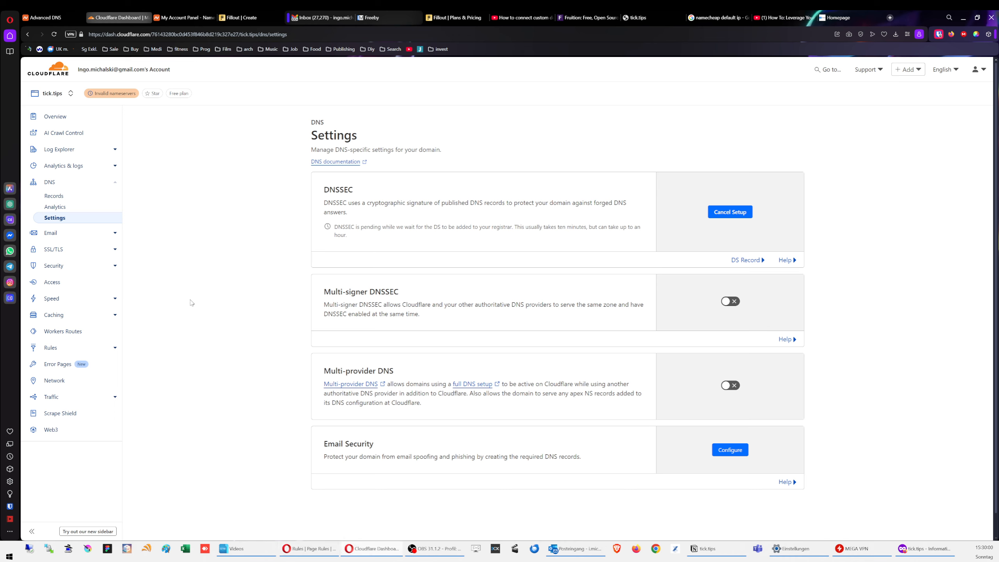
Step: Insert a new subpage block on the empty line under the tick.tips page title
left_click(708, 549)
scroll(330, 395, "up", 10)
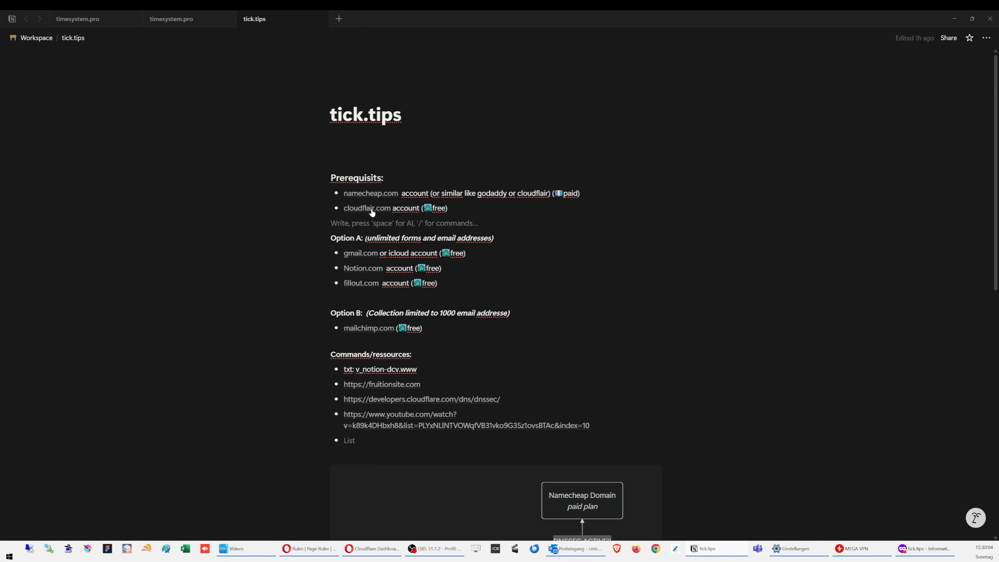
left_click(367, 163)
left_click(365, 143)
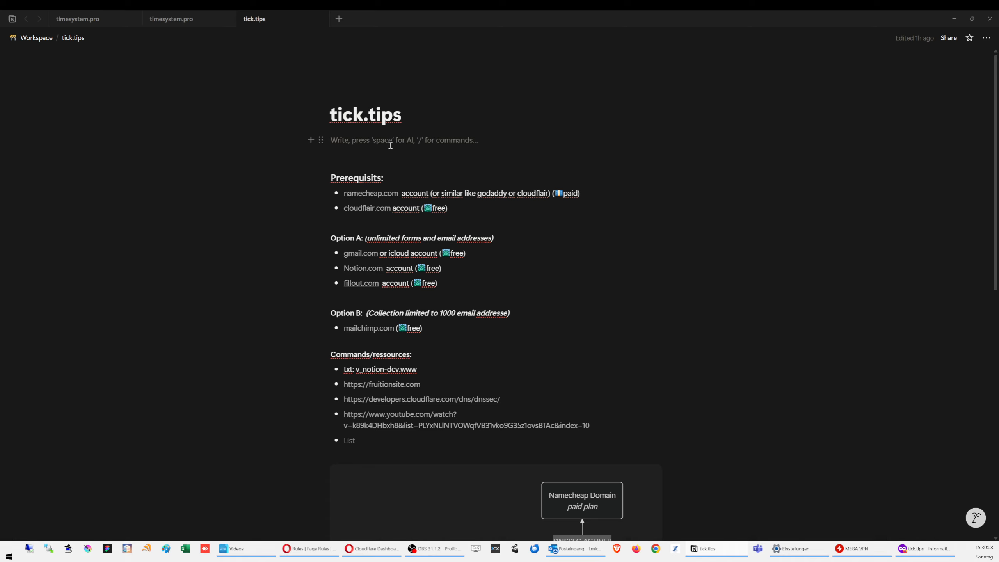
type("/")
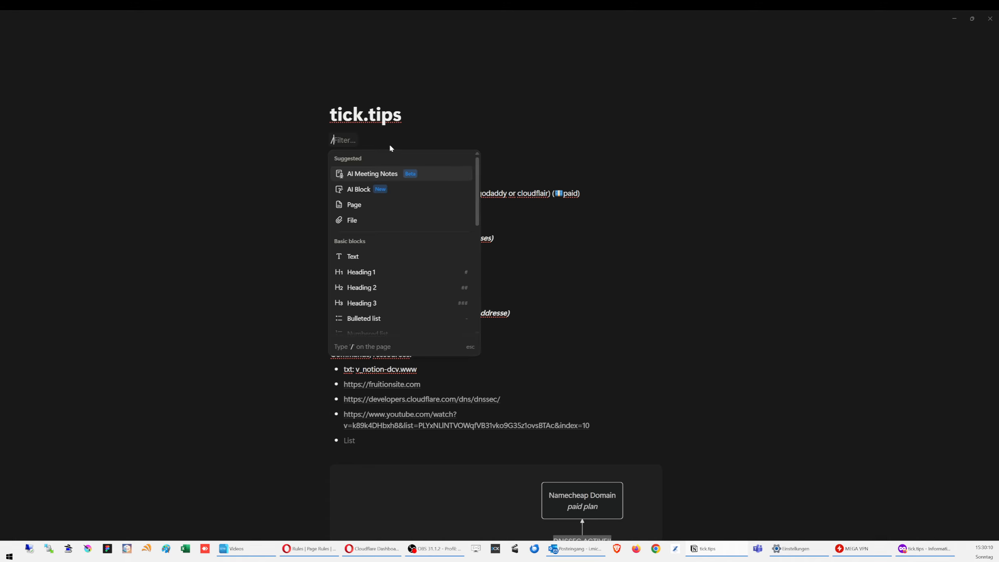
key("BackSpace")
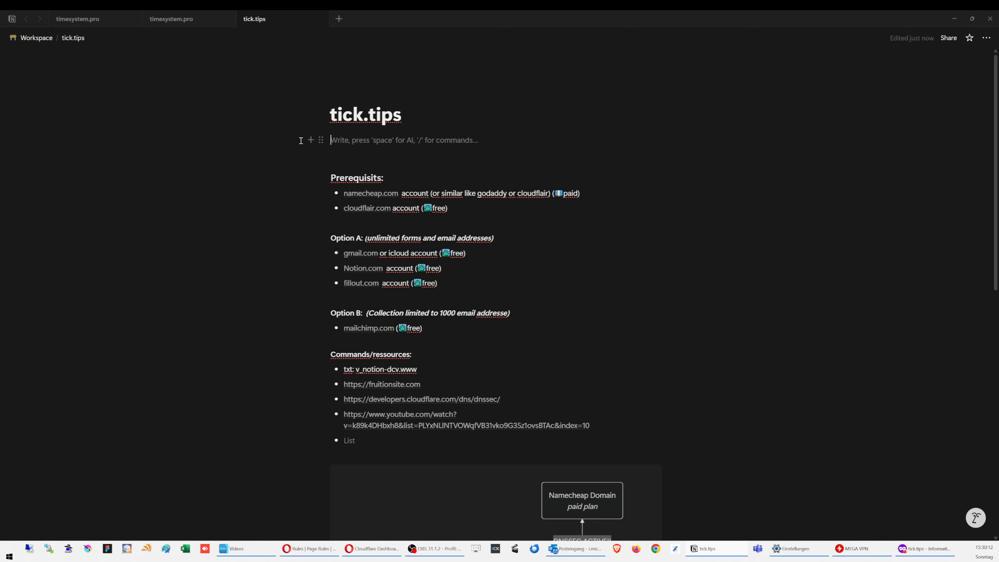
left_click(310, 140)
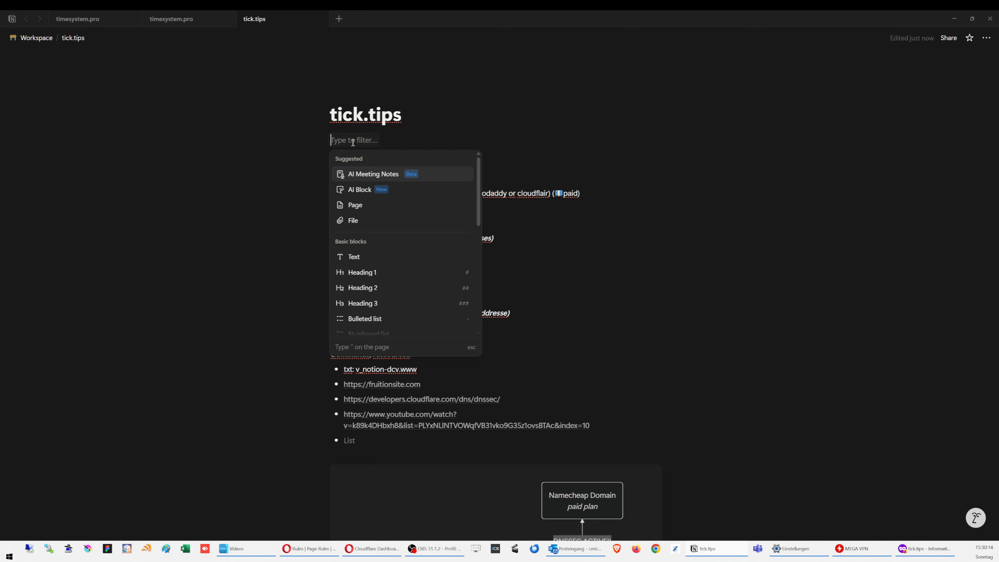
type("page")
key("Return")
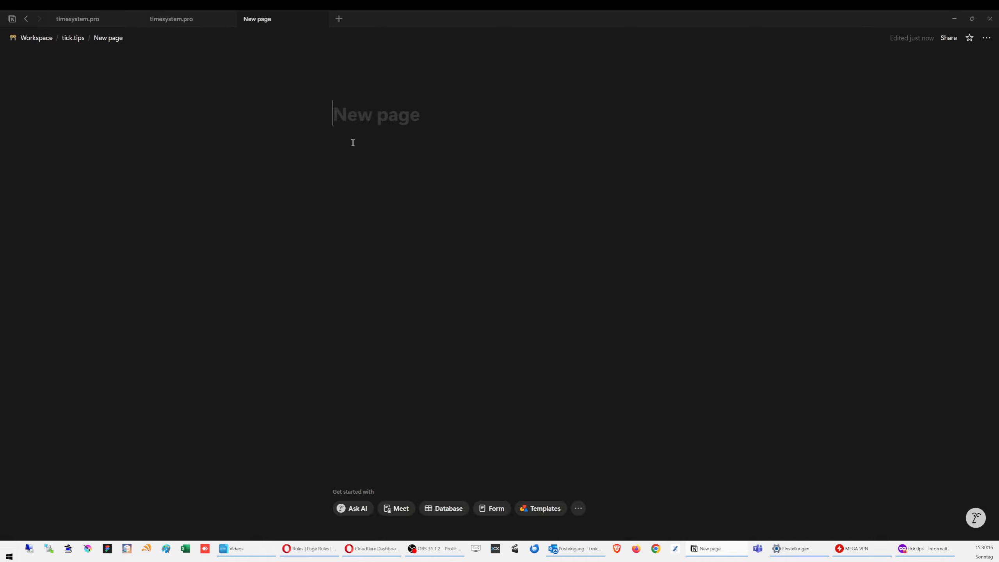
Step: Title the subpage 'Landingpage' and type 'from' as its first line
type("Lan")
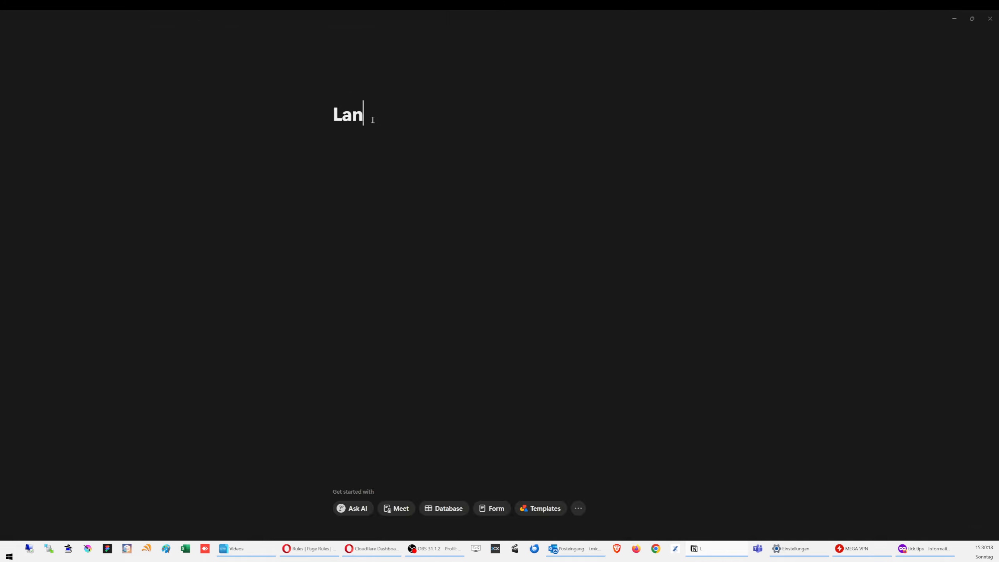
type("dingpage")
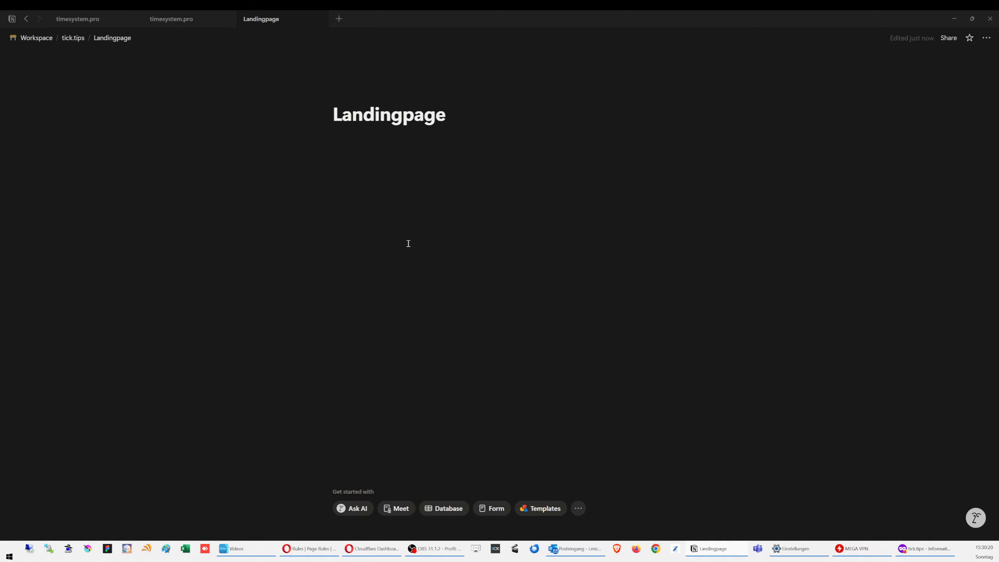
key("Return")
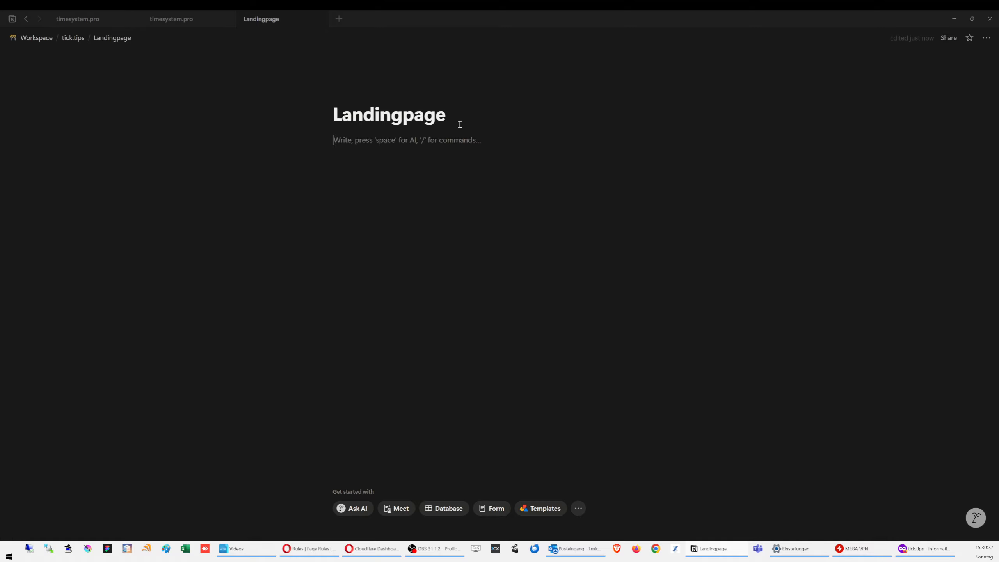
type("f")
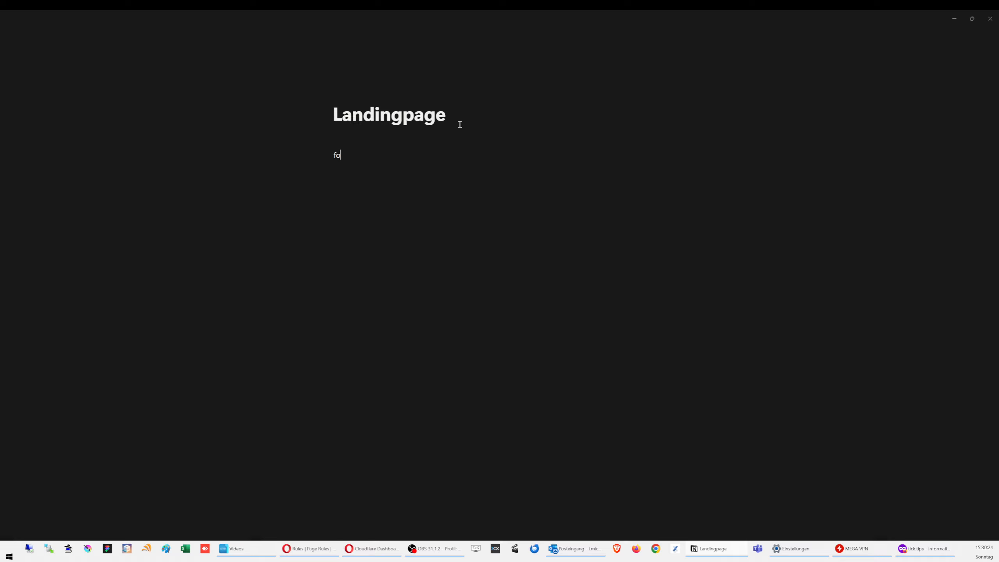
type("rom")
key("Return")
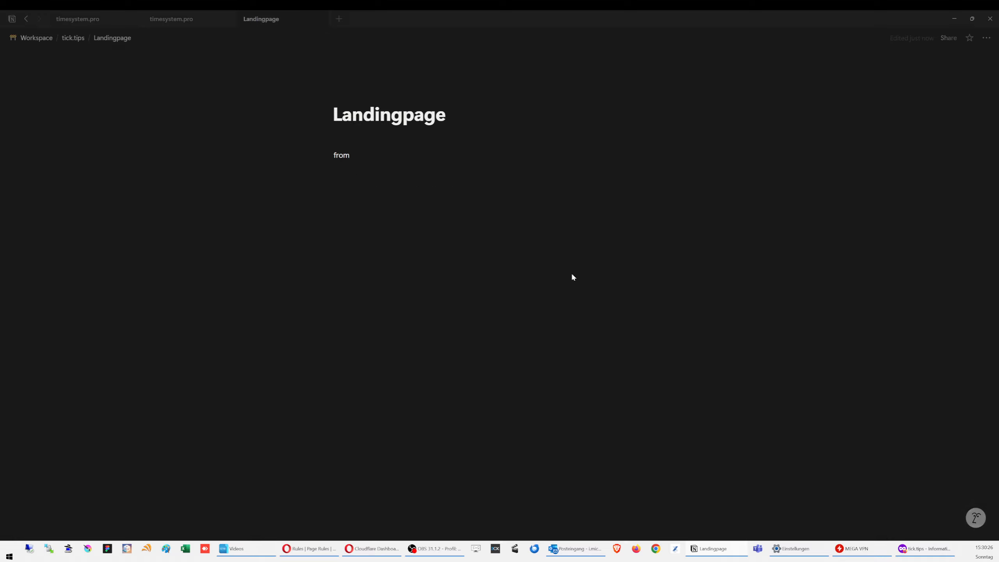
Step: Publish the Landingpage to the web from Notion's Share menu
left_click(949, 39)
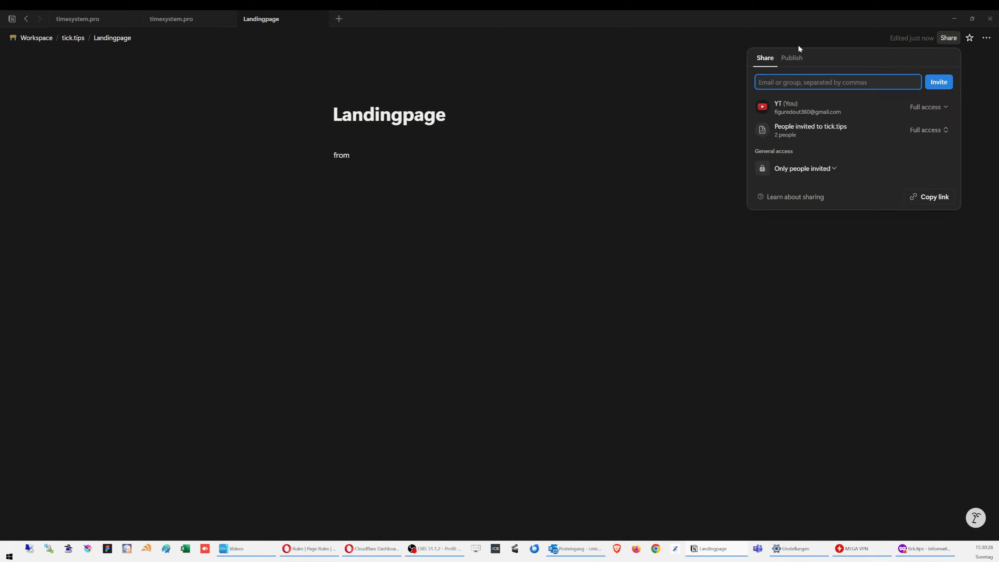
left_click(797, 60)
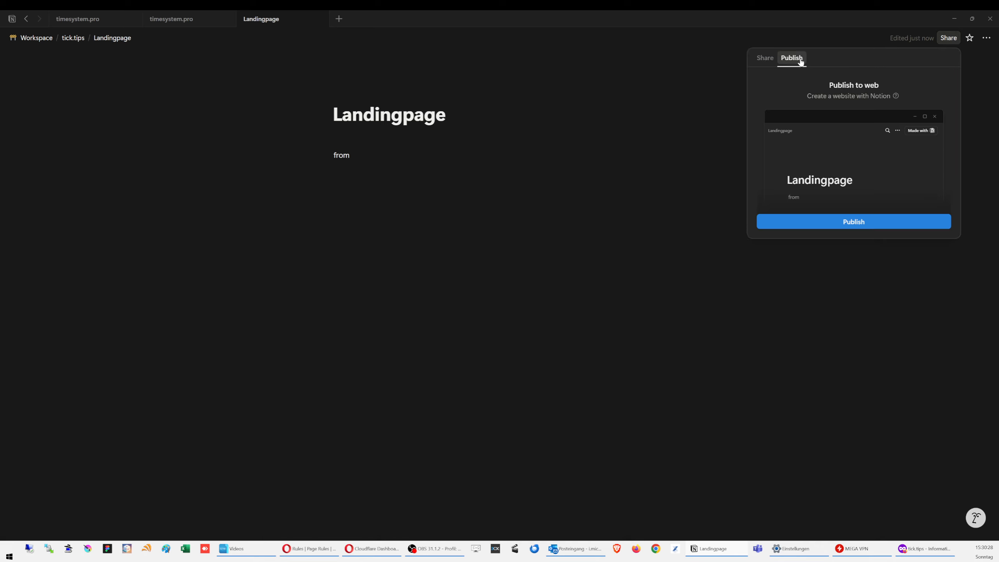
left_click(872, 222)
Step: Edit the published URL slug so it reads landingpage-26e46a
left_click(909, 83)
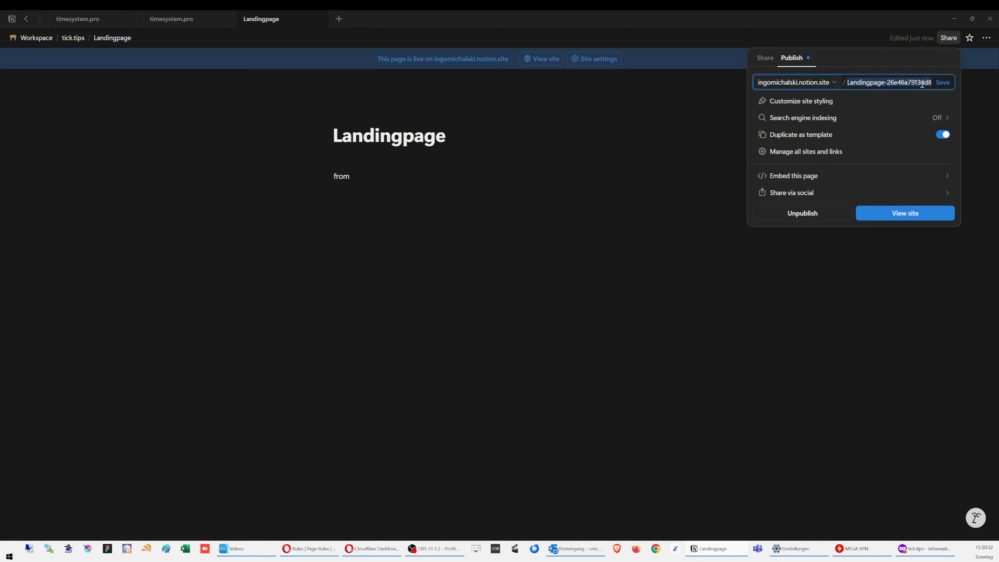
left_click(904, 84)
left_click_drag(910, 83, 992, 92)
type("a")
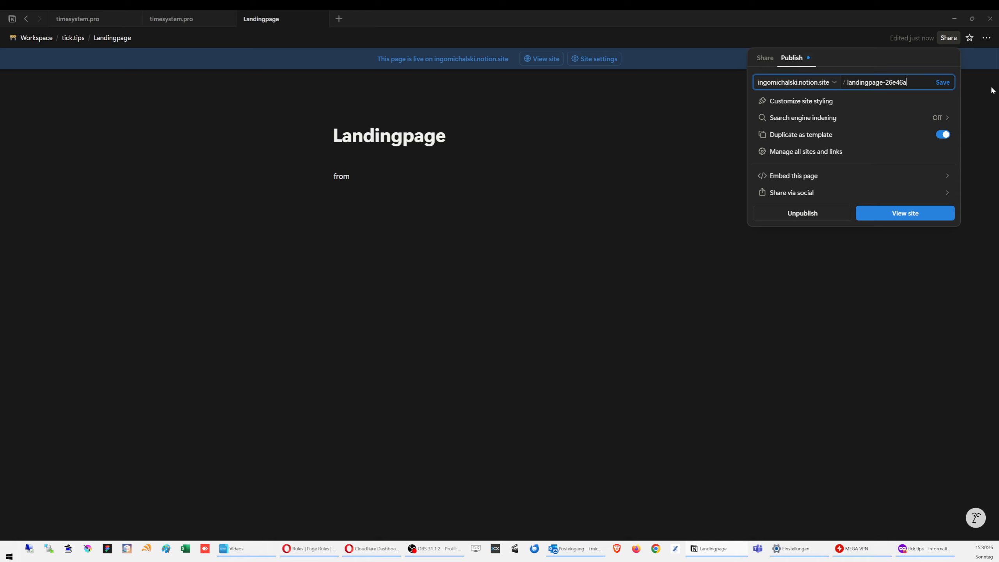
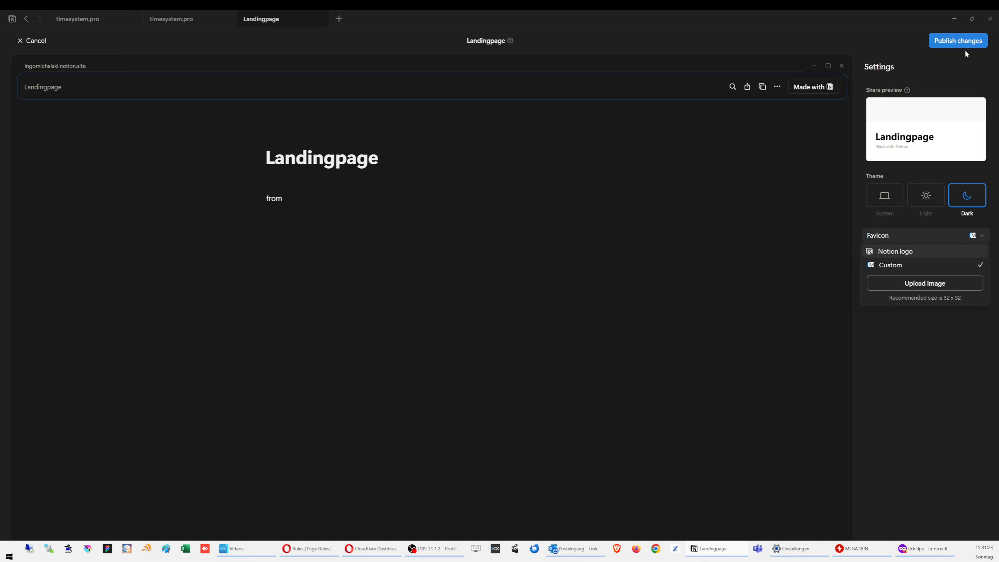
Step: Close the favicon choices and publish the dark-themed Landingpage site settings
left_click(968, 46)
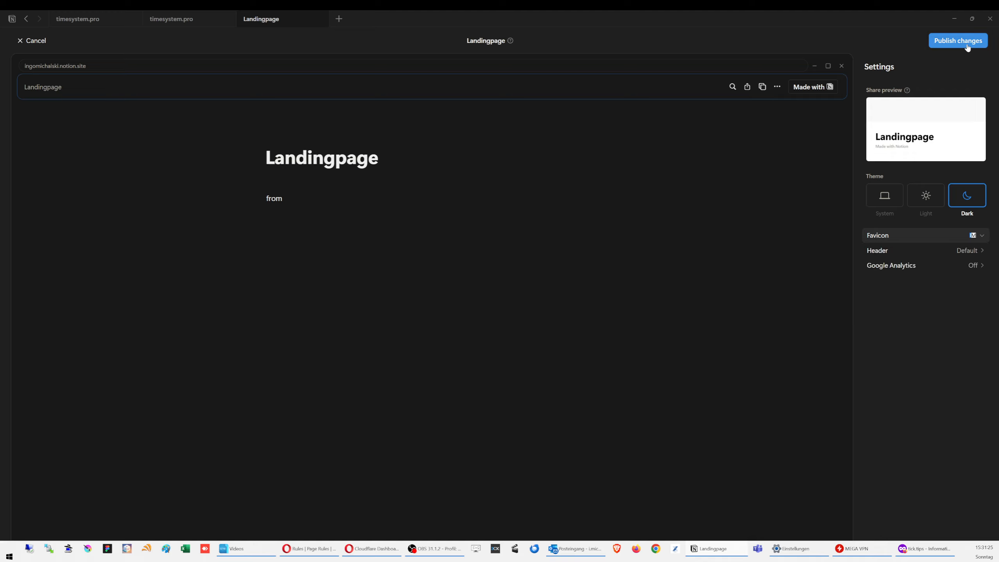
left_click(966, 45)
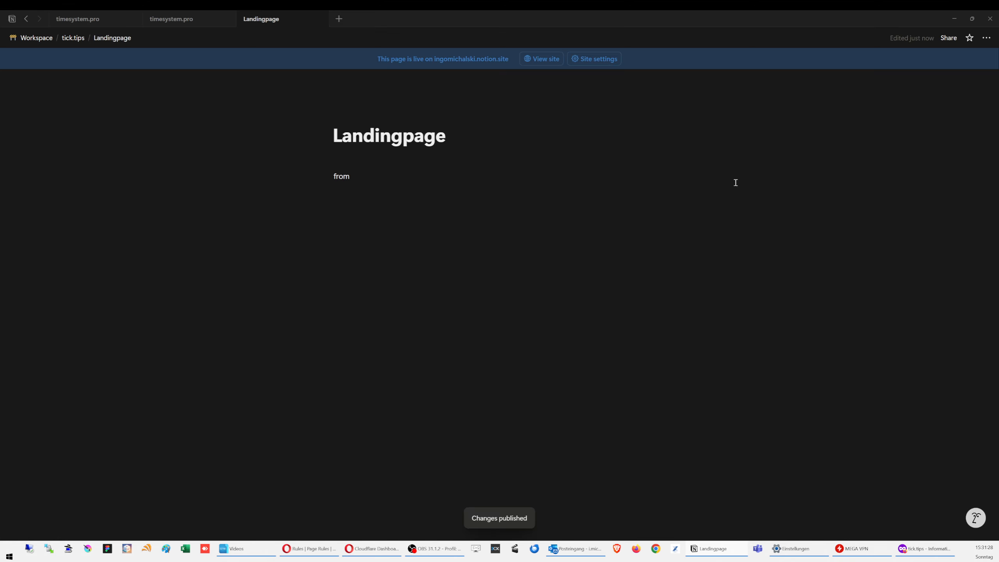
left_click(594, 59)
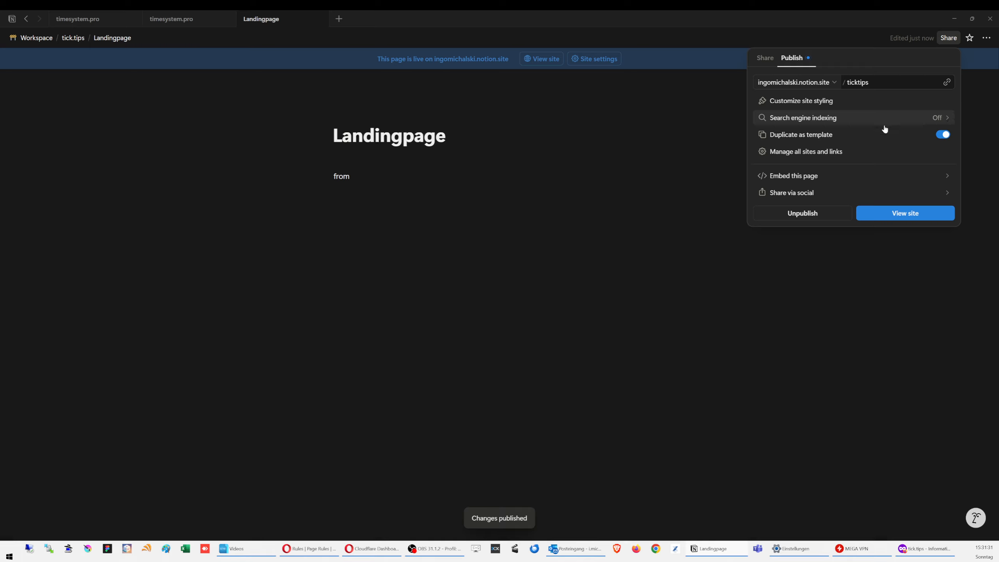
Step: Turn off Duplicate as template and review the Manage all sites and links settings
left_click(944, 136)
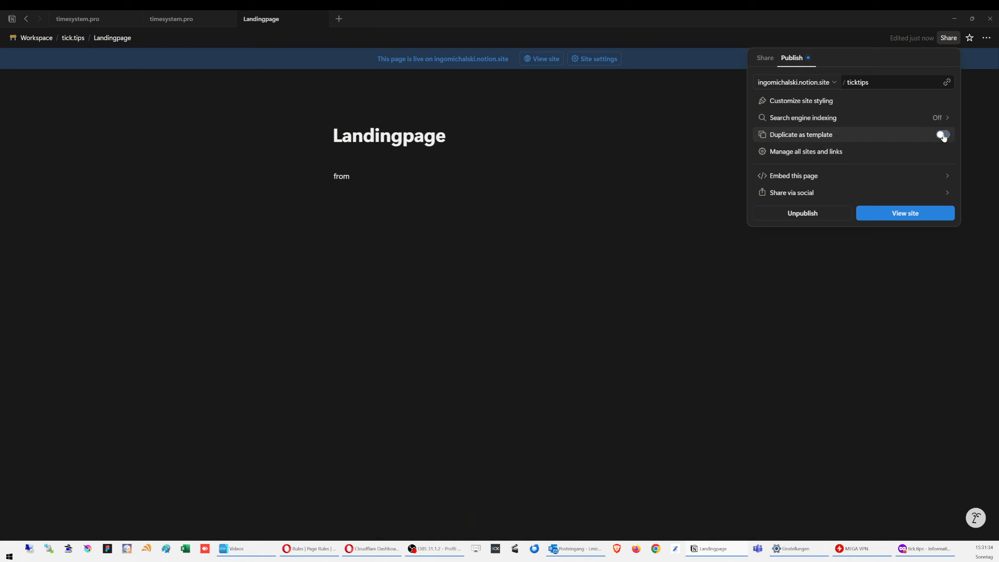
left_click(805, 153)
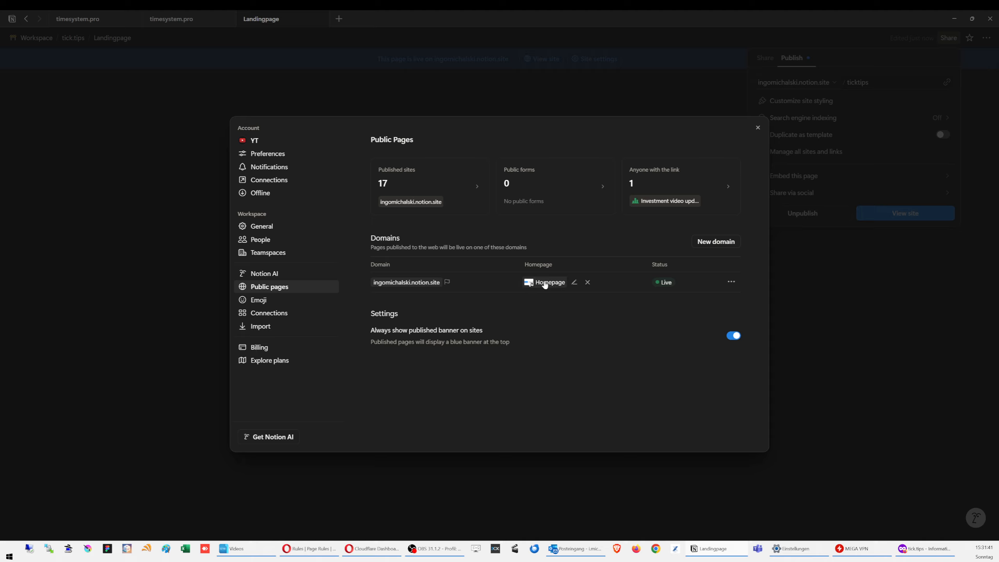
mouse_move(547, 285)
left_click(758, 128)
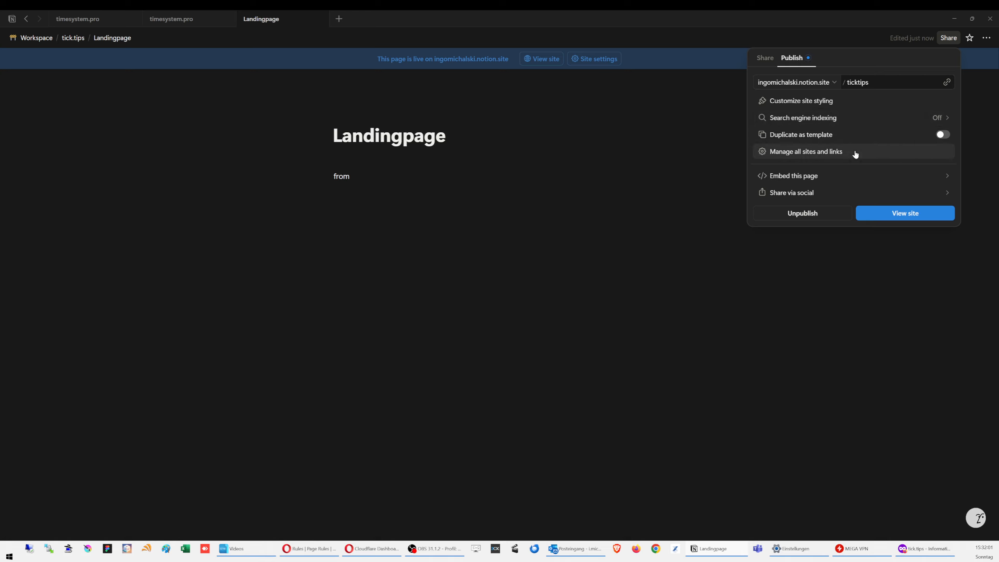
left_click(510, 264)
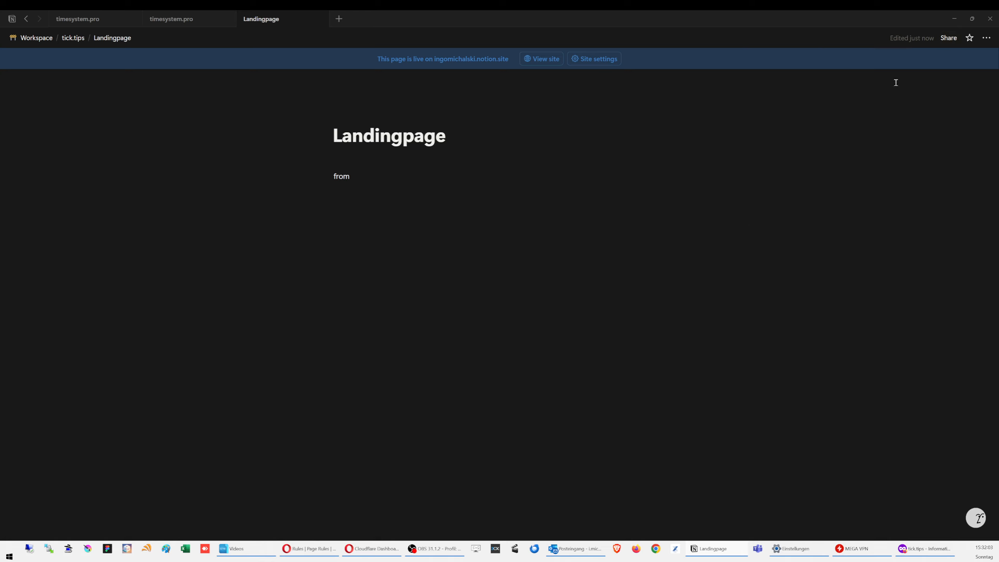
Step: Copy the published site's link and open a new Firefox private window
left_click(947, 39)
left_click(948, 83)
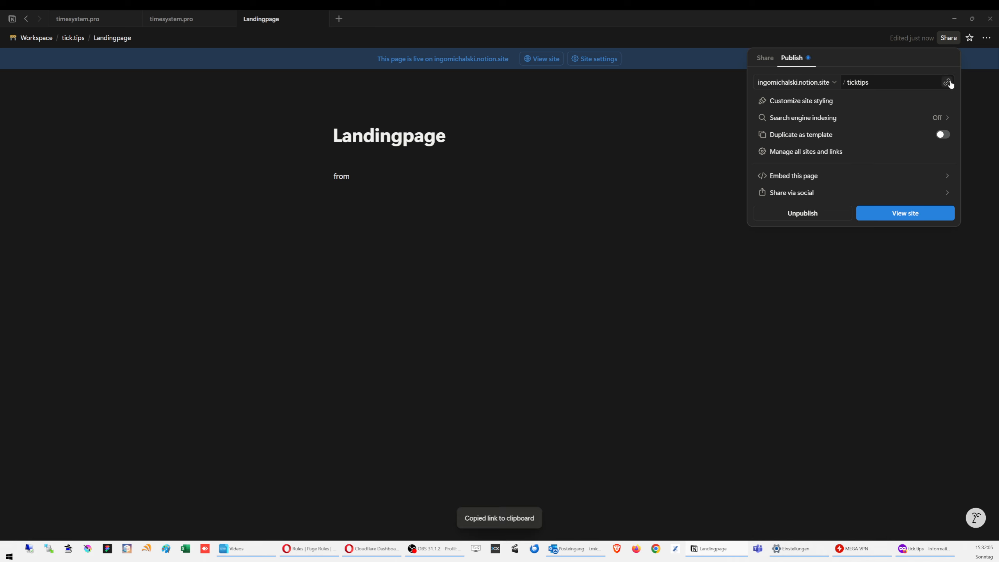
left_click(557, 197)
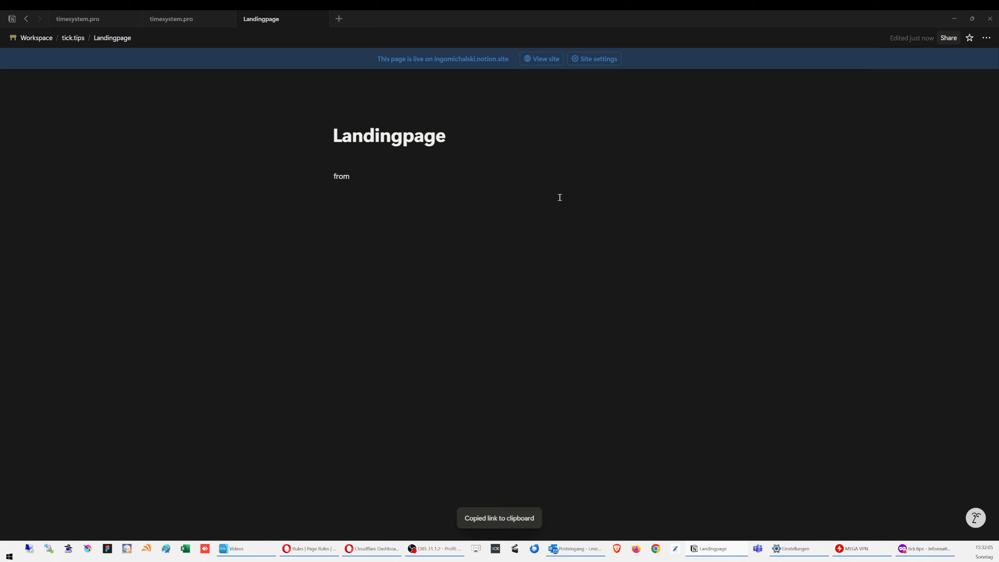
left_click(927, 547)
left_click(435, 93)
Step: Load the copied Landingpage link in the private tab, then return to Cloudflare's tick.tips dashboard
key("ctrl+v")
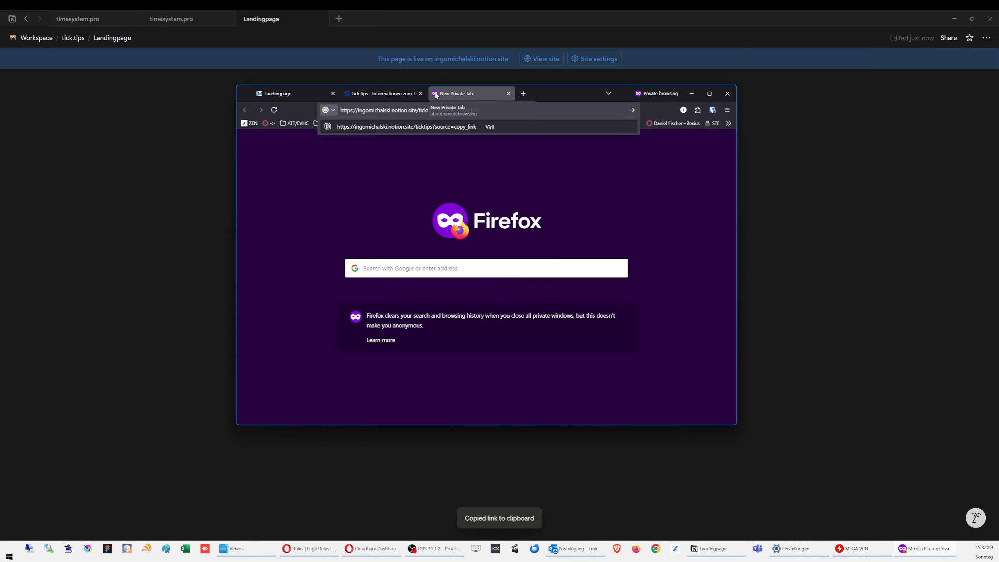
key("Return")
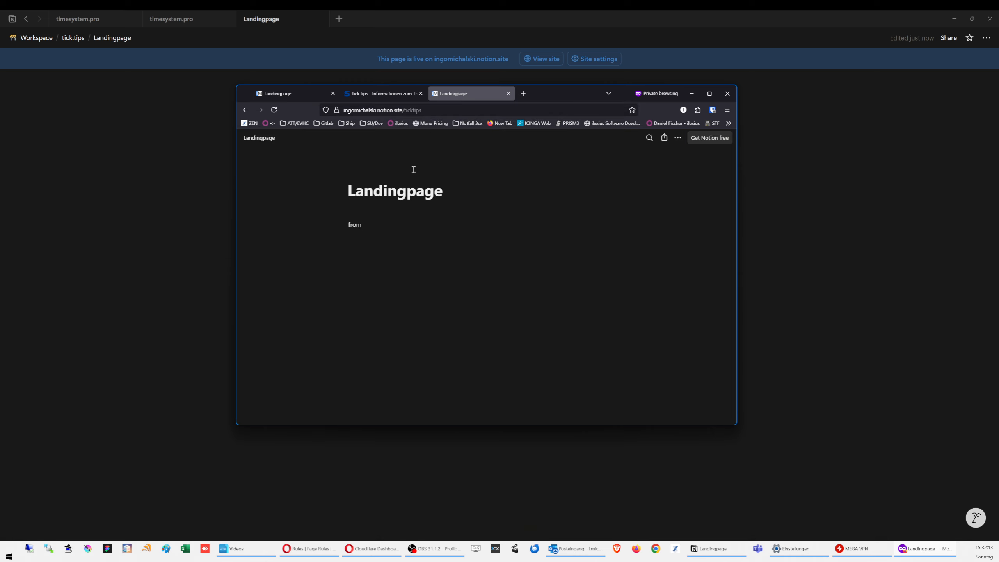
left_click(319, 550)
left_click(363, 548)
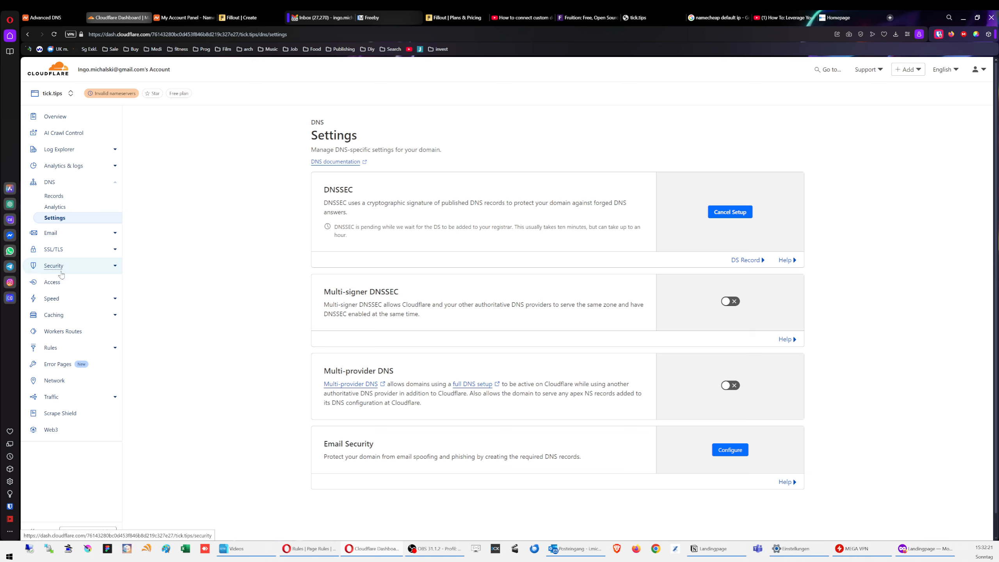
Step: Start a new page rule under Rules > Page Rules with the URL tick.tips/*
left_click(59, 348)
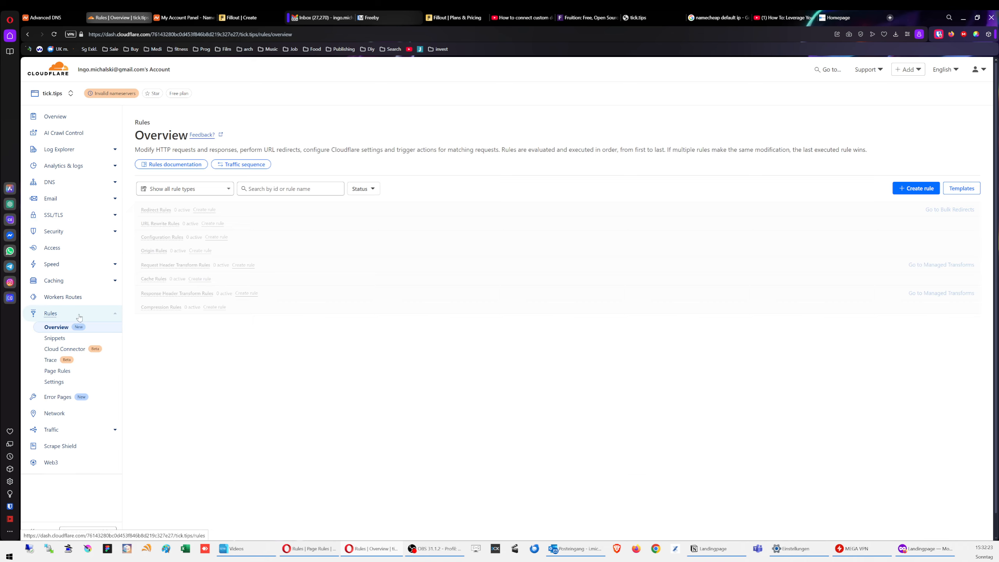
left_click(57, 370)
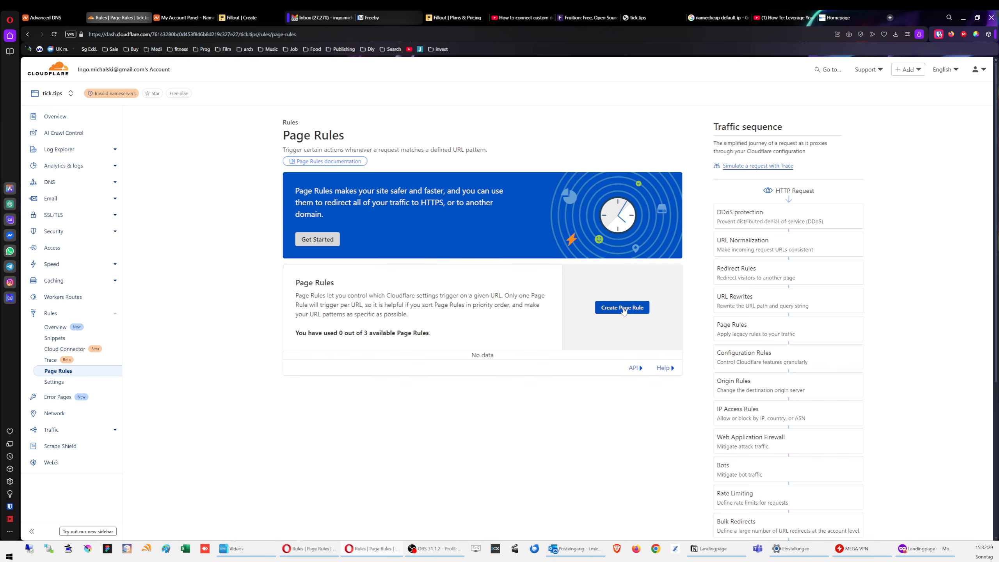
left_click(611, 311)
left_click(433, 262)
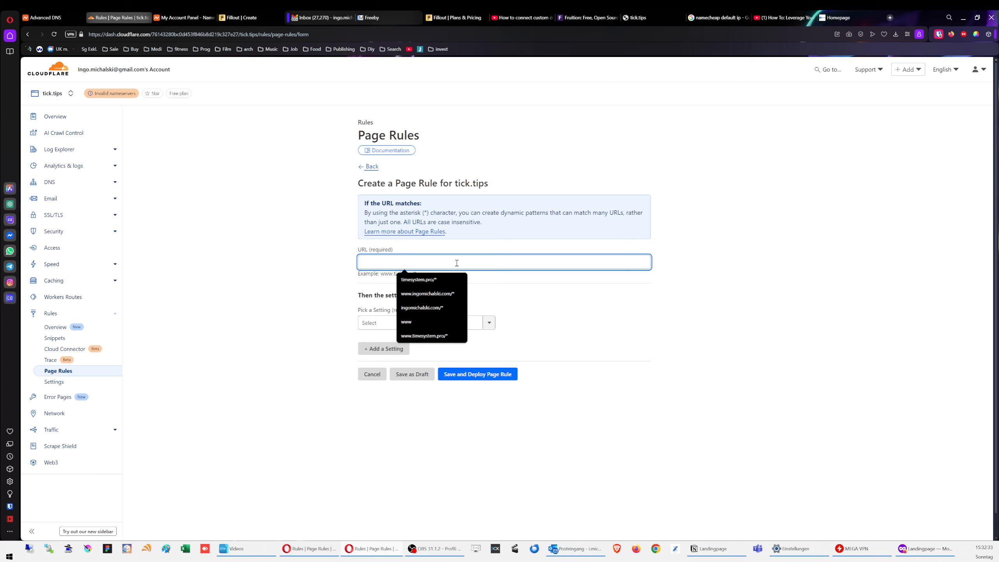
left_click_drag(381, 273, 394, 274)
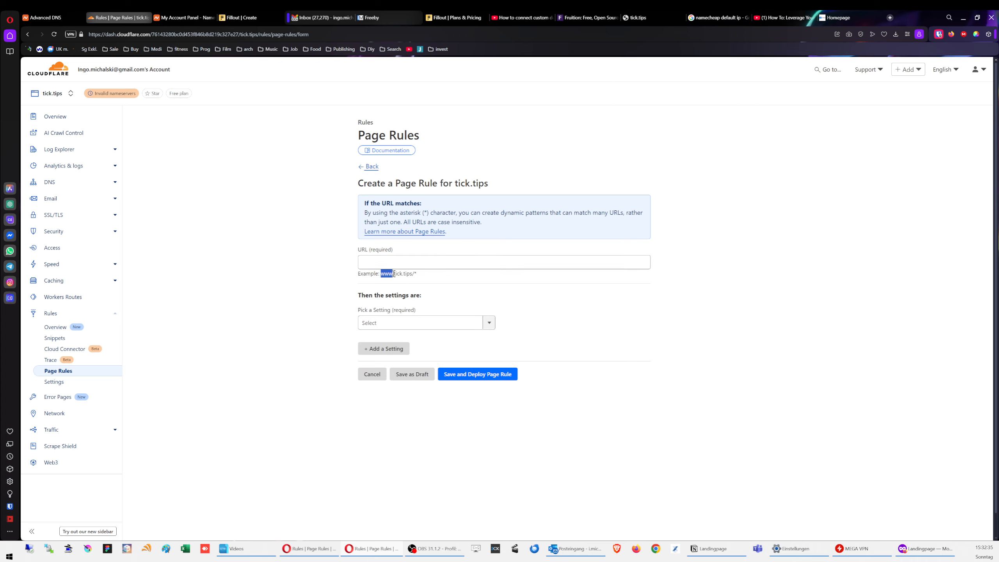
left_click(443, 280)
left_click(464, 260)
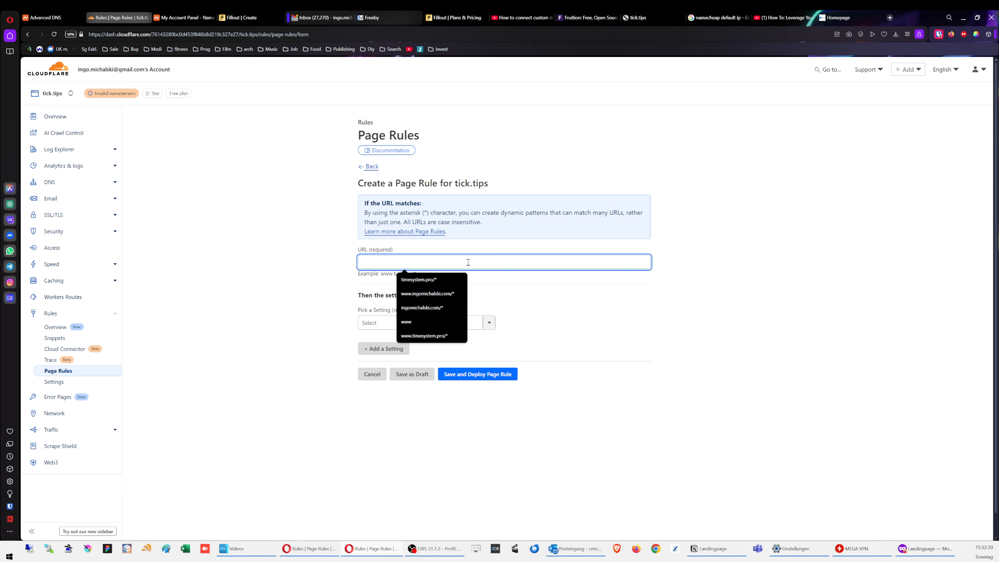
type("ti")
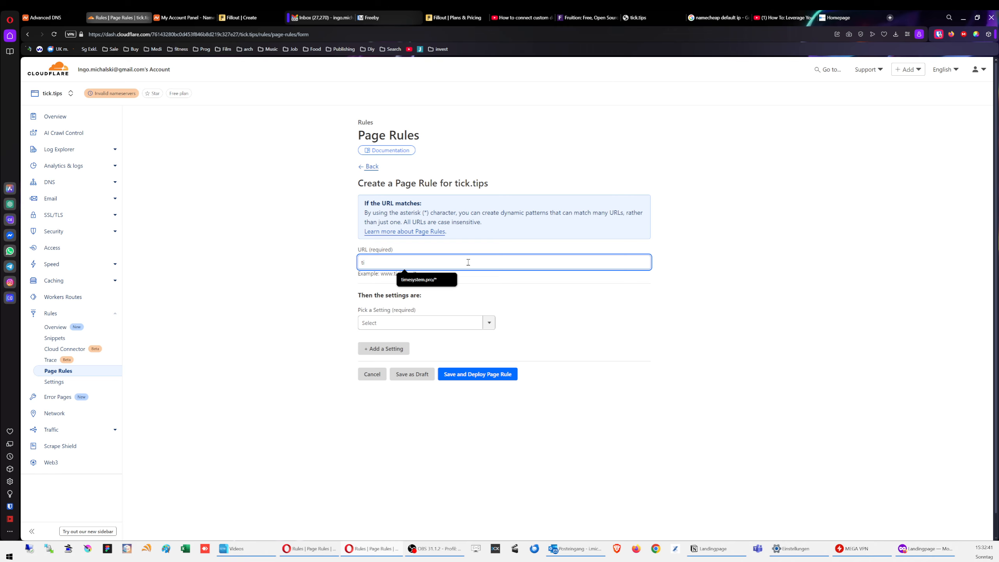
type("ck")
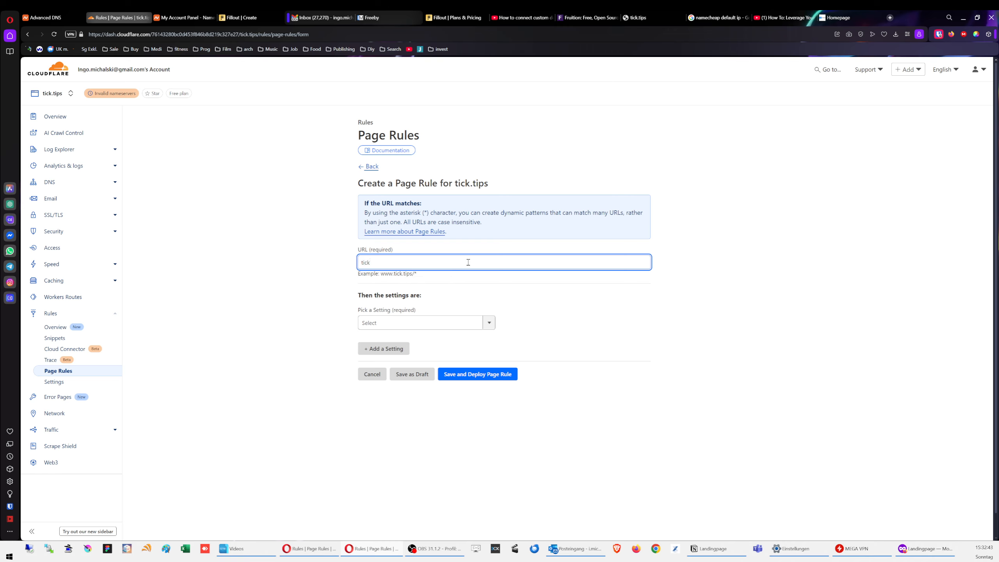
type(".tiöp")
key("BackSpace")
type("ps/*")
Step: Make it a 301 Forwarding URL to the pasted Notion landing page and save it
left_click(451, 323)
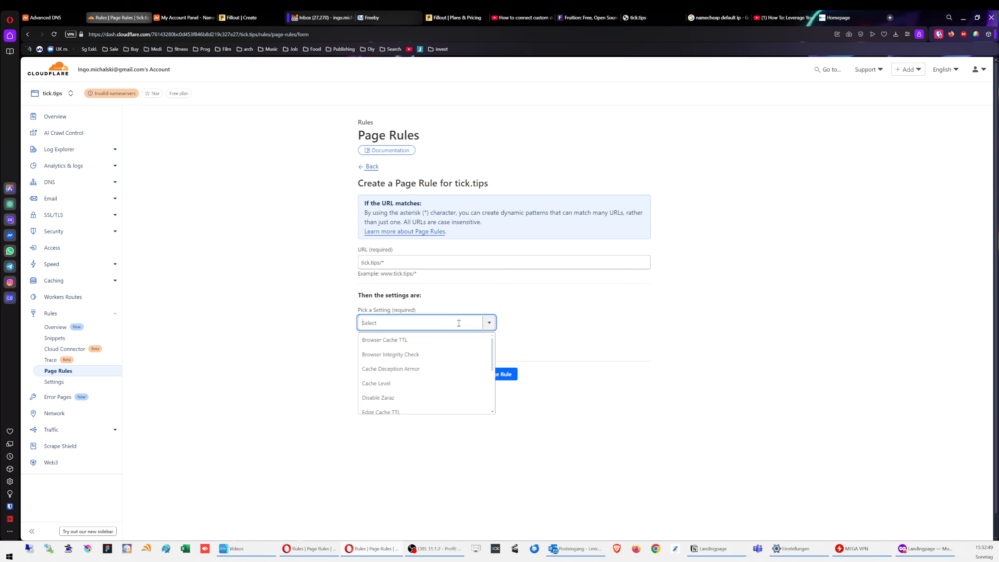
scroll(433, 373, "down", 2)
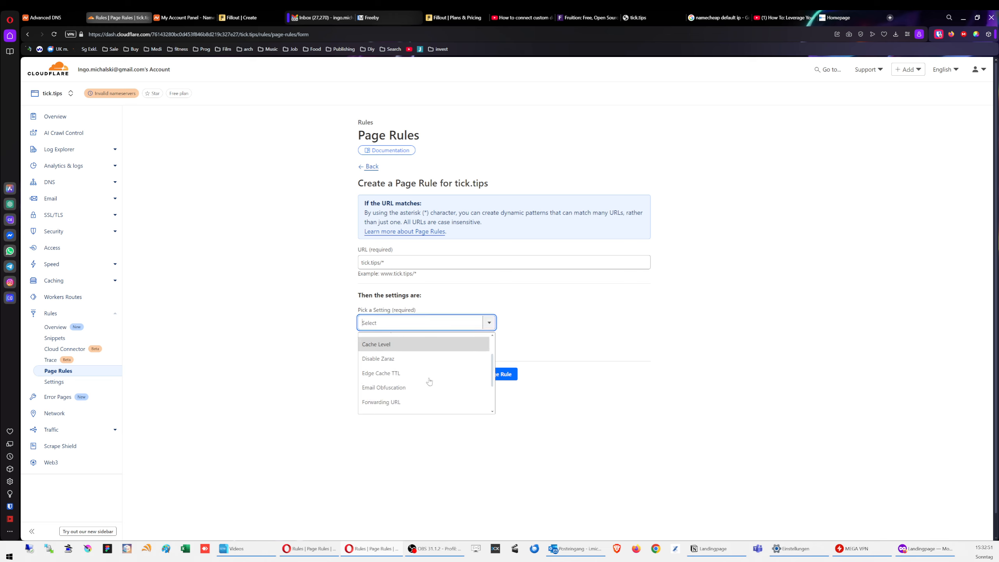
left_click(412, 406)
left_click(565, 327)
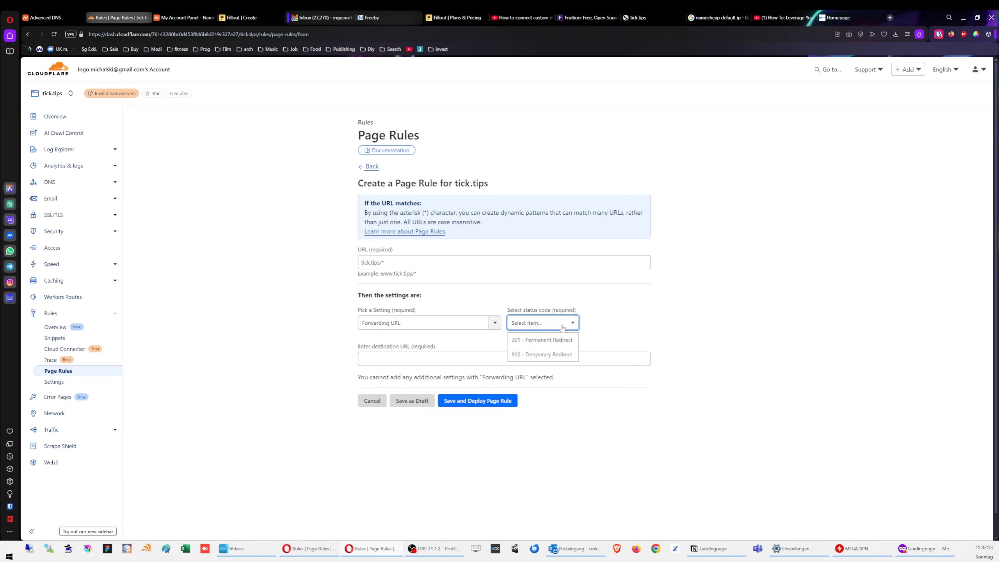
left_click(541, 341)
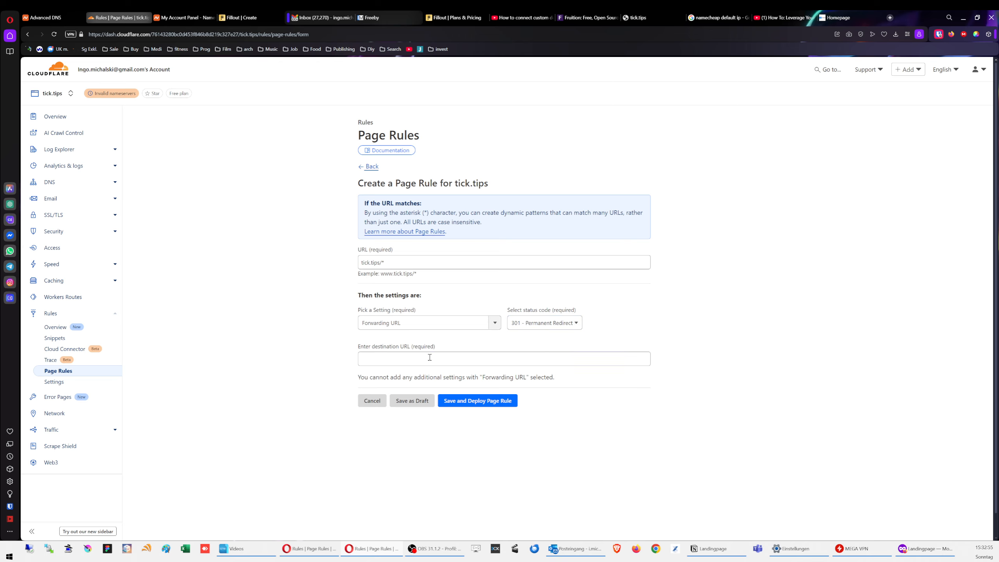
left_click(555, 359)
type("https://ingomichalski.notion.site/ticktips?source=copy_link")
left_click(316, 367)
left_click(458, 402)
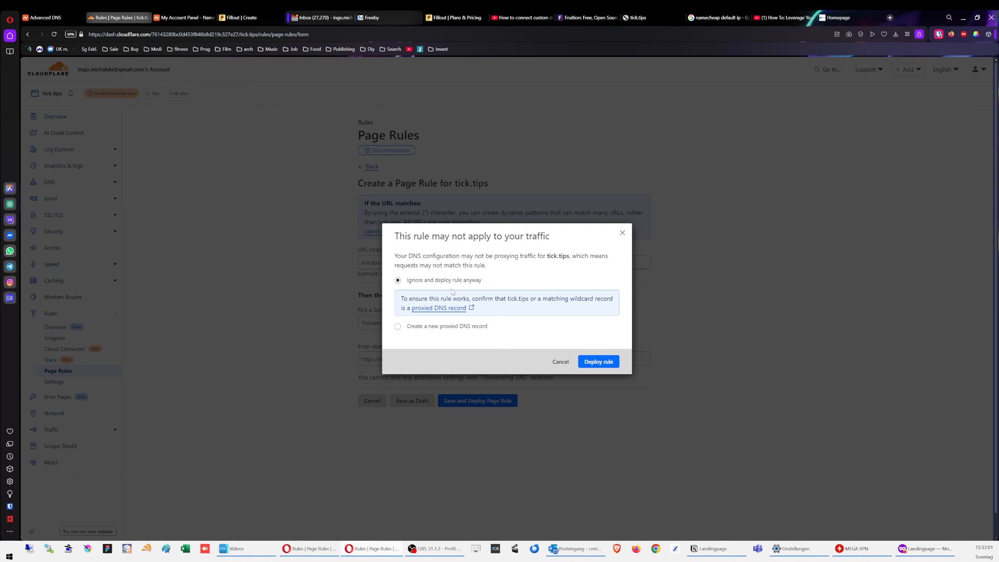
Step: Create a proxied A record named @ pointing to 192.0.2.1 and deploy the rule
left_click(429, 327)
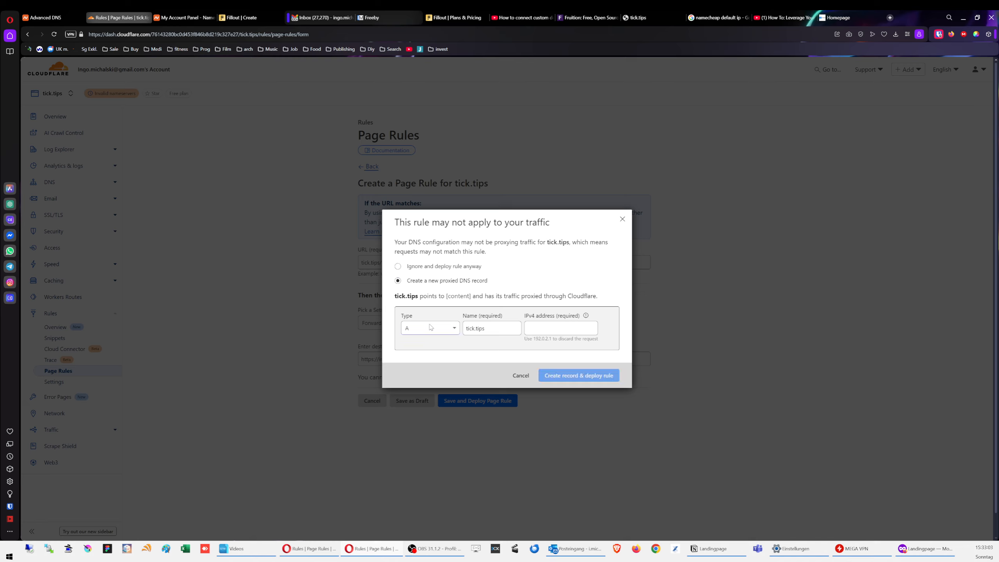
left_click(559, 330)
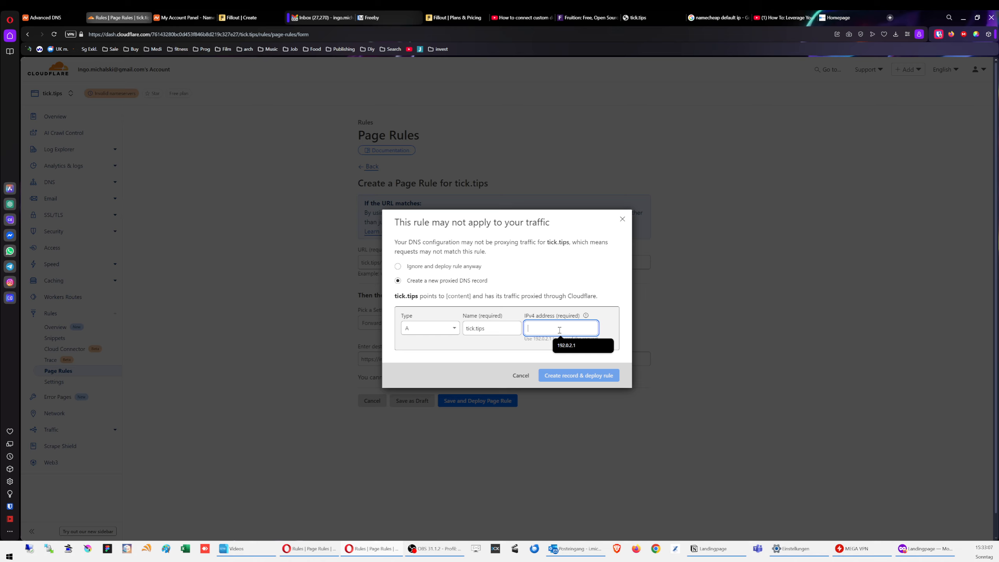
type("19")
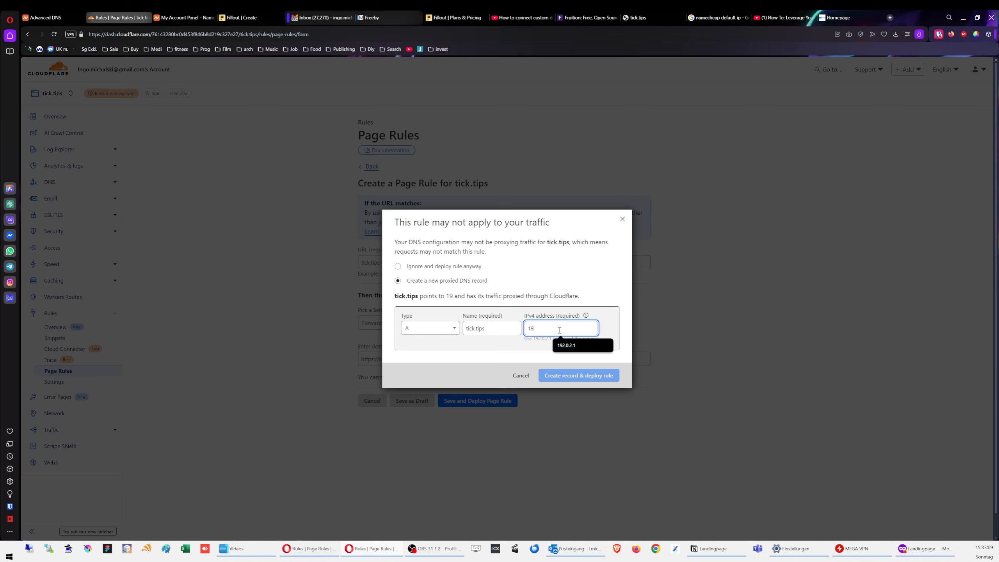
type("2.0.2.1")
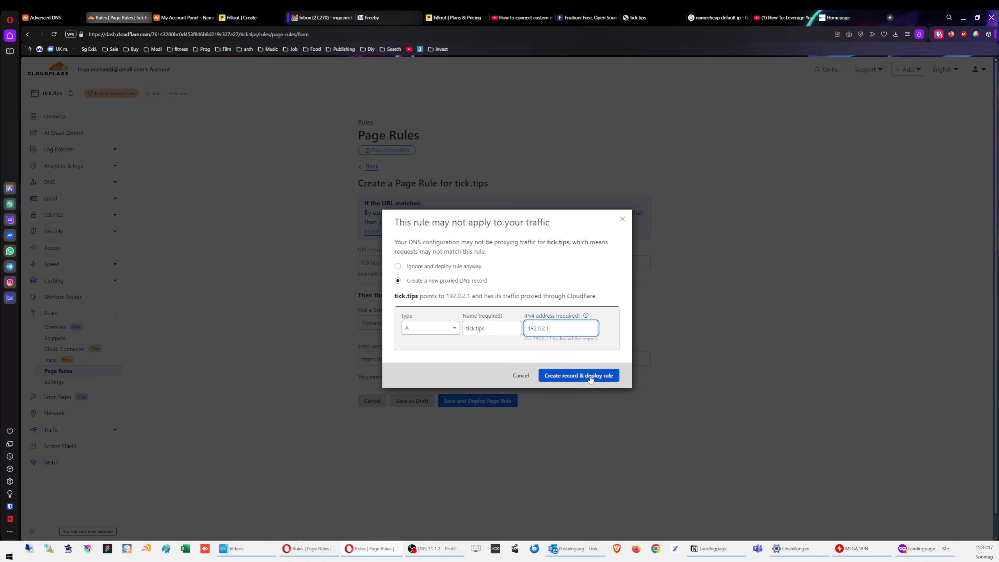
left_click_drag(495, 330, 450, 329)
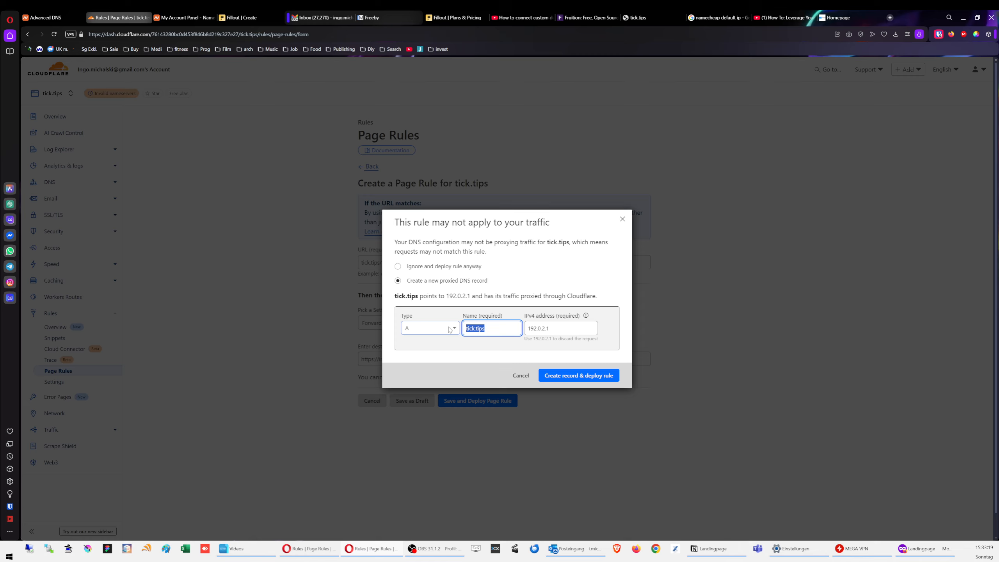
type("@")
left_click(470, 352)
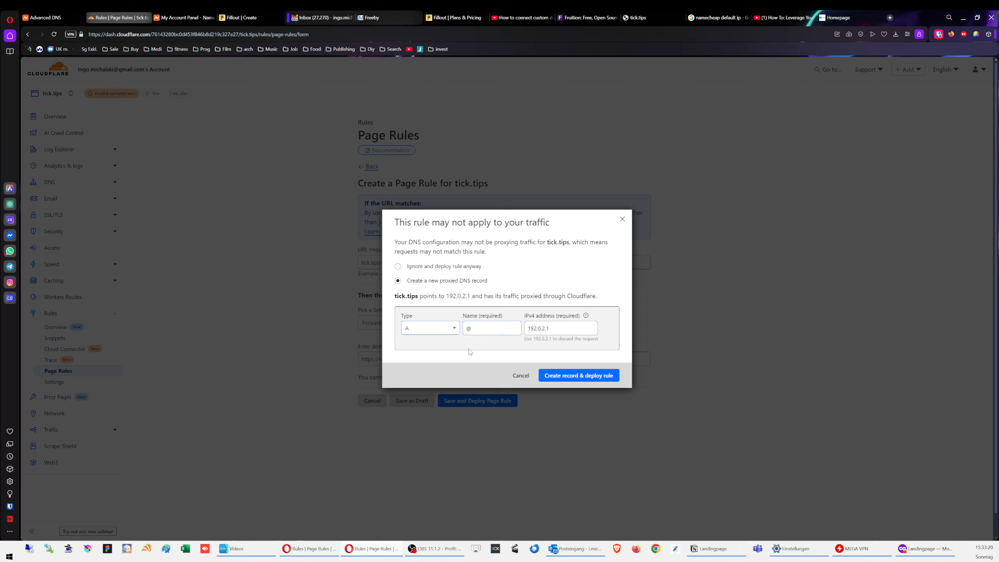
left_click(587, 374)
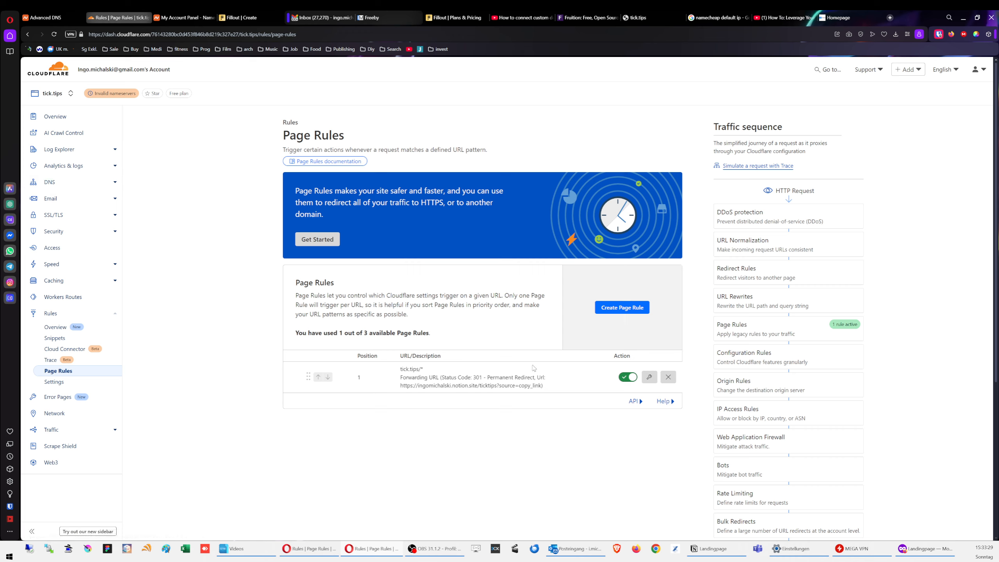
left_click(635, 309)
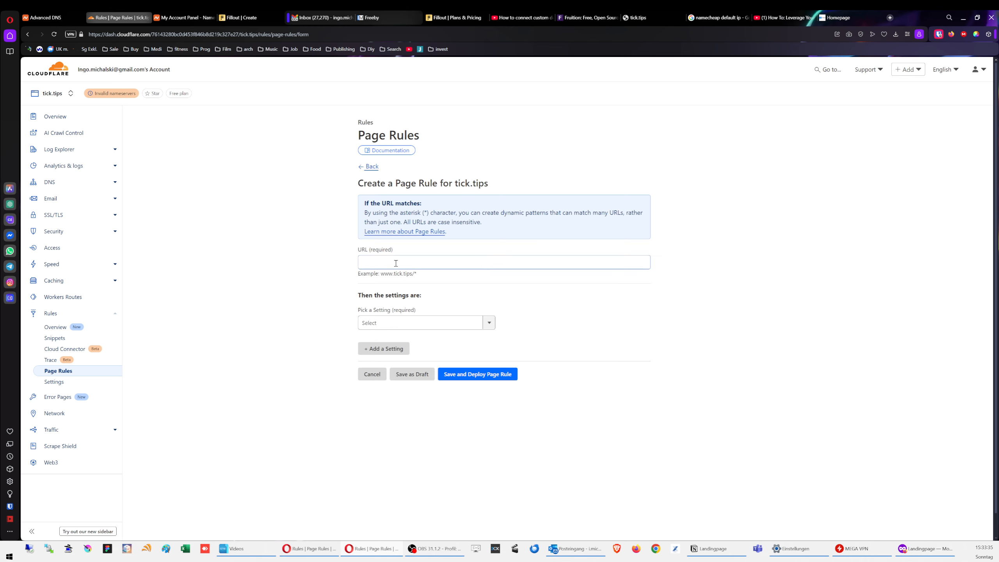
left_click(395, 264)
type("www.tip")
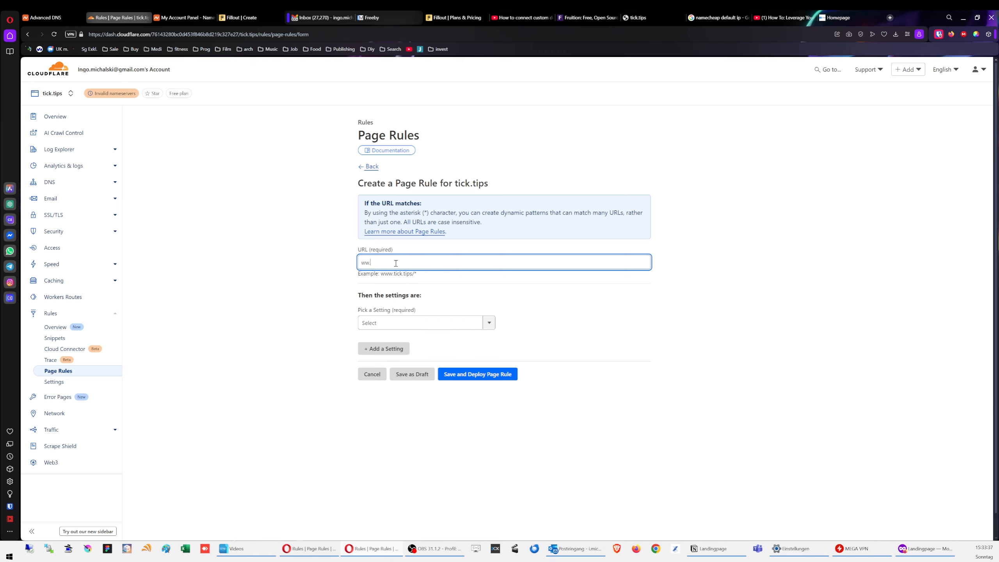
key("BackSpace")
type("ck.tips/*")
Step: Forward it with a 301 Permanent Redirect to the pasted Notion URL and save it
left_click(456, 323)
scroll(407, 401, "down", 3)
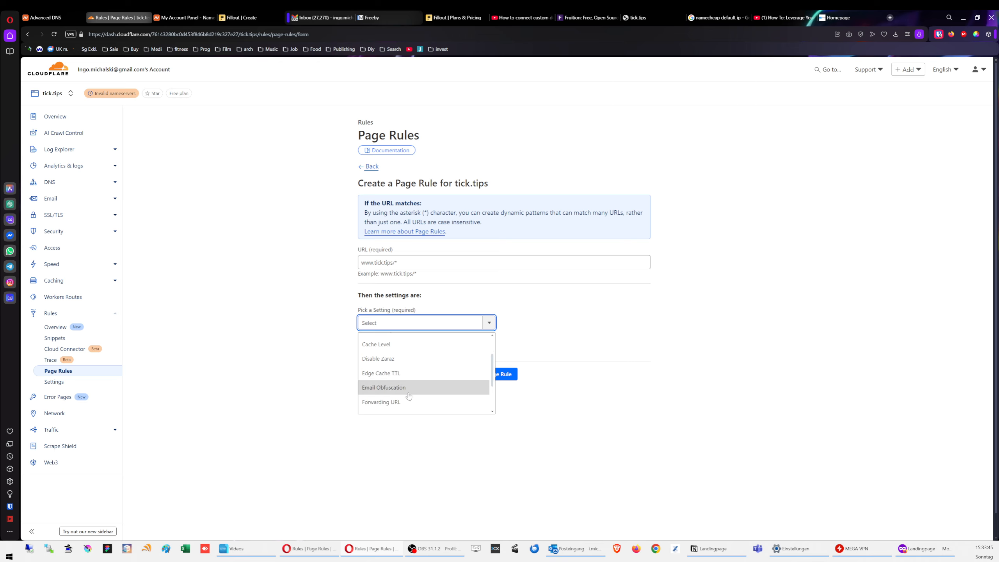
left_click(407, 405)
left_click(556, 322)
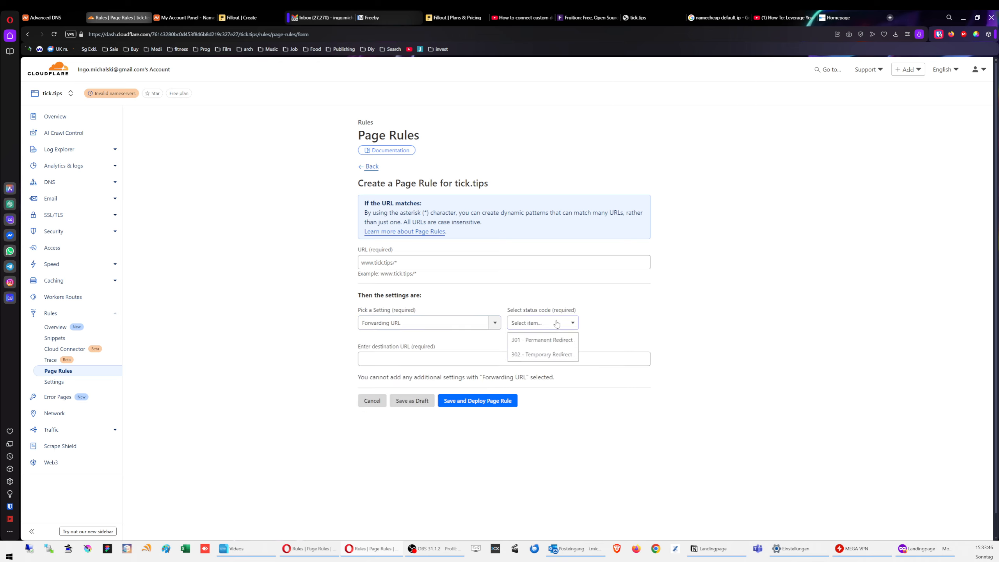
left_click(542, 340)
left_click(437, 358)
type("https://ingomichalski.notion.site/ticktips?source=copy_link")
left_click(311, 352)
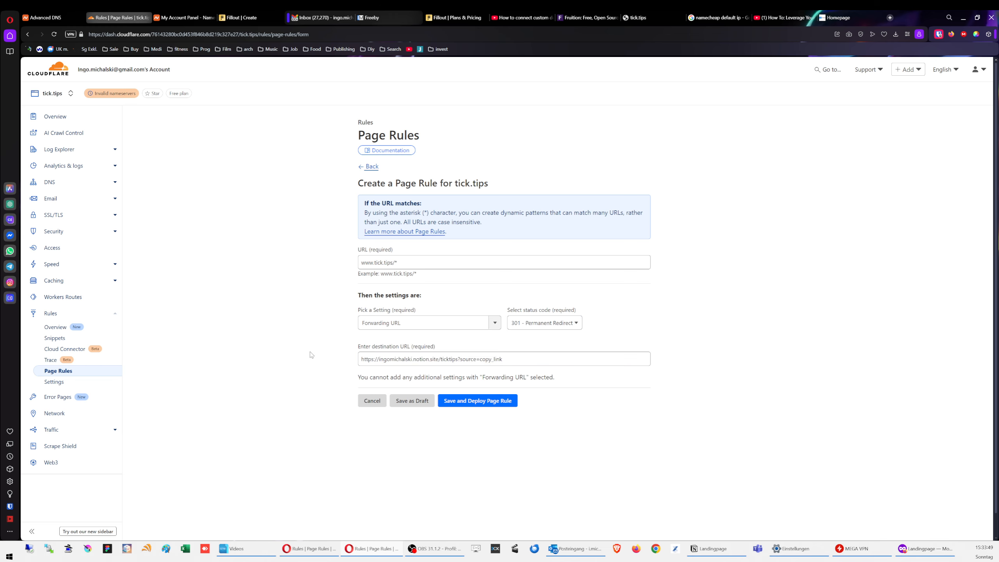
left_click(475, 402)
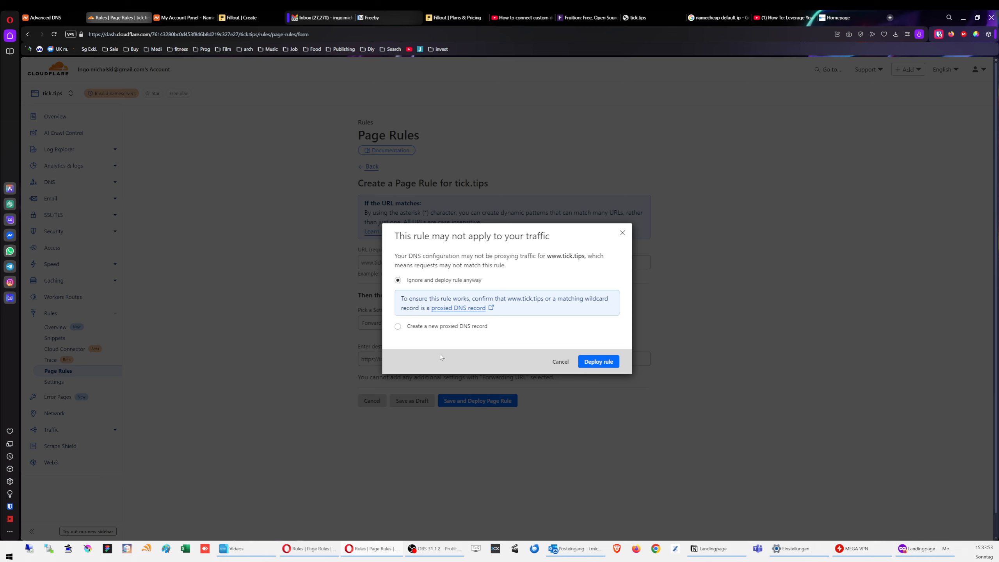
Step: Choose a new proxied CNAME record and paste the Notion address as its target
left_click(427, 327)
left_click(445, 330)
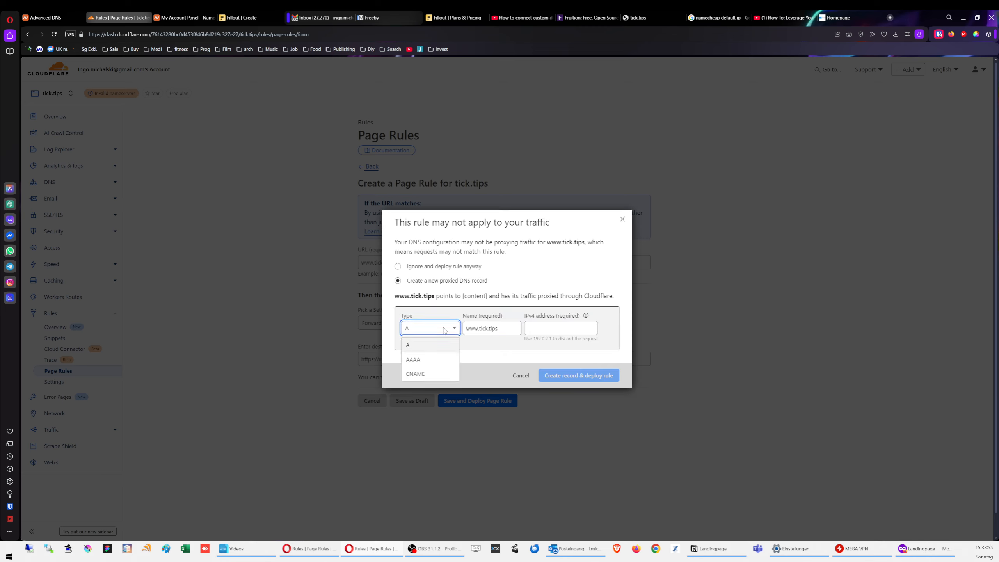
left_click(435, 373)
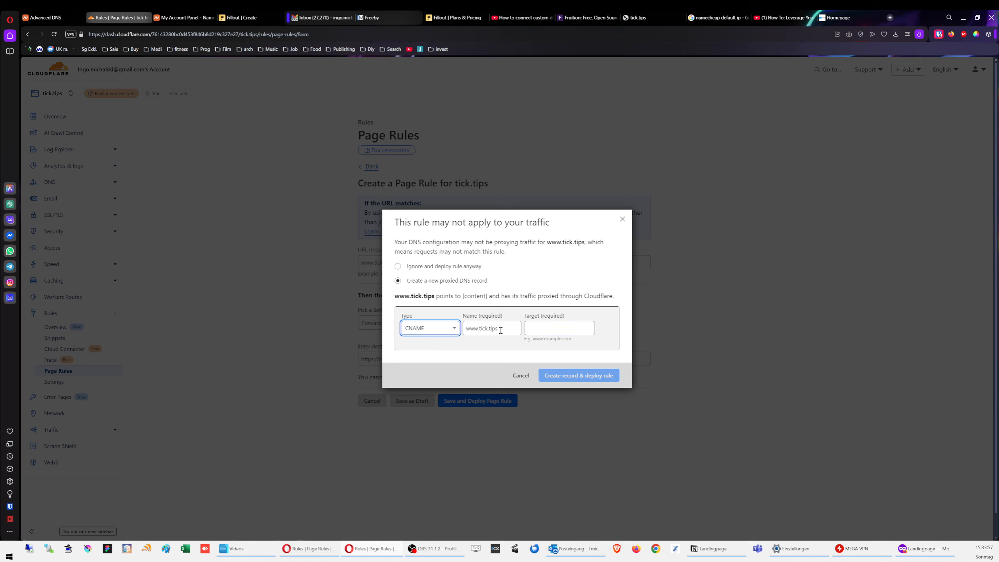
left_click(431, 328)
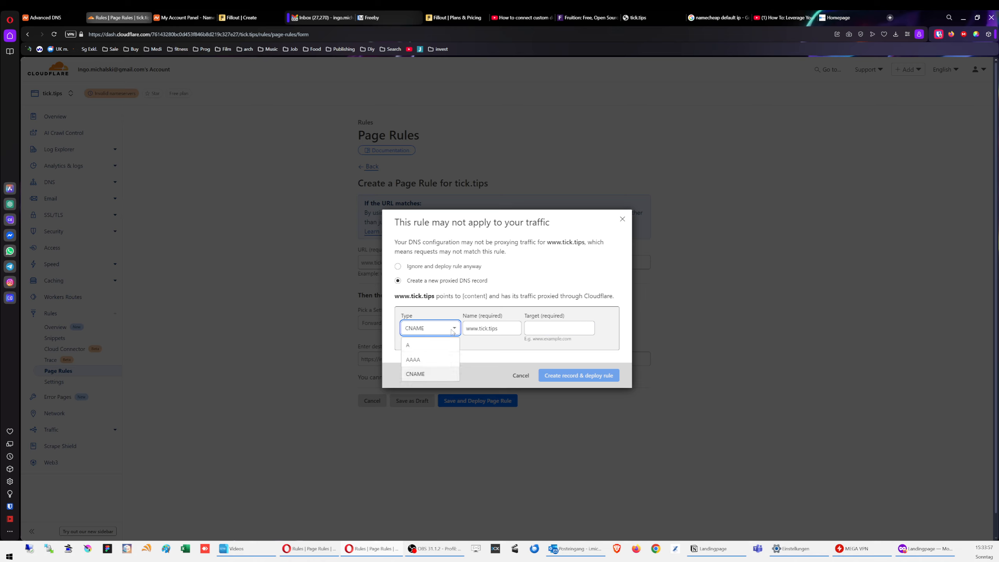
left_click(431, 373)
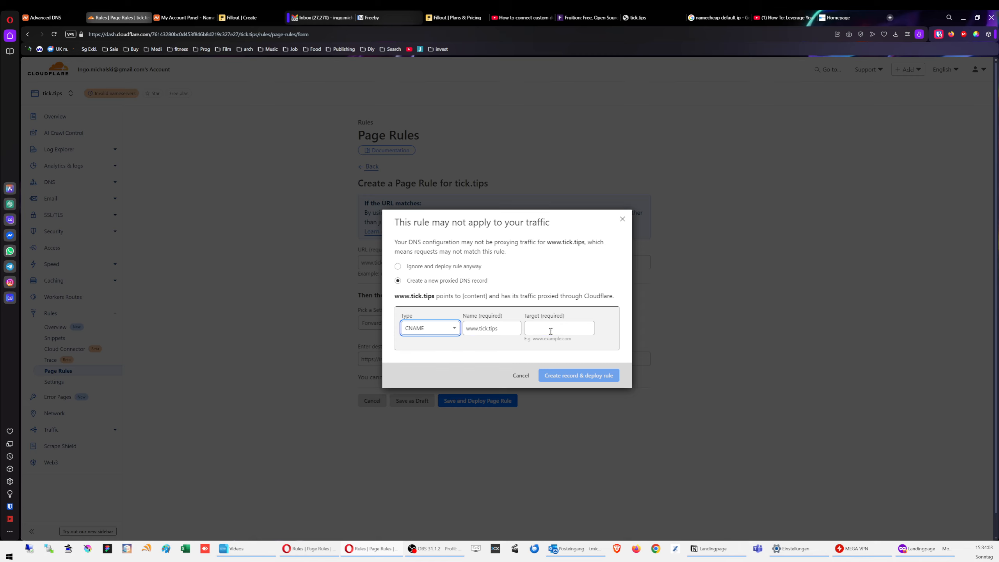
left_click(560, 330)
type("https://ingomichalski.notion.site/ticktips?source=copy_link")
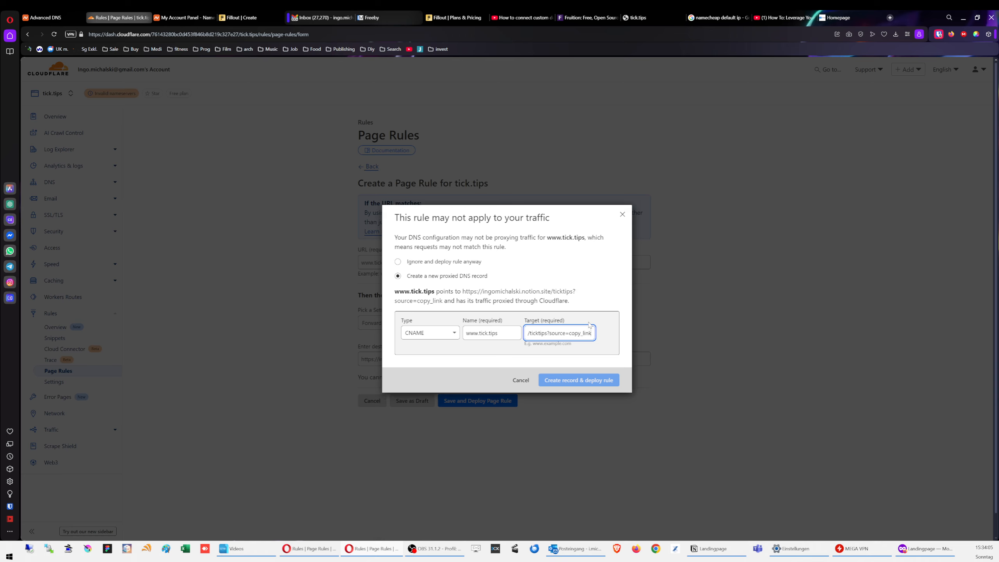
Step: Trim the target to the bare notion.site domain, then create the record and deploy the rule
left_click_drag(590, 334, 549, 335)
key("BackSpace")
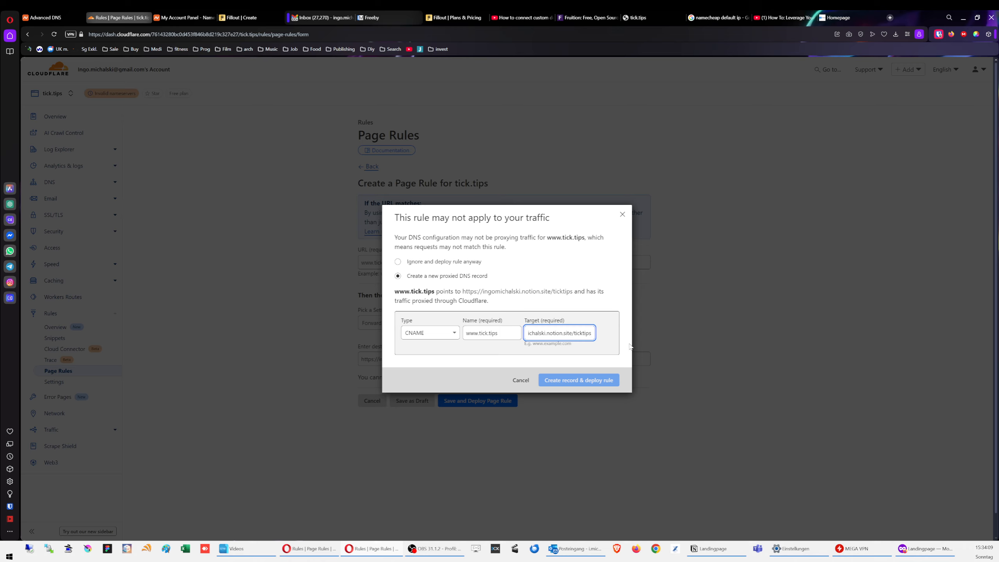
left_click(579, 381)
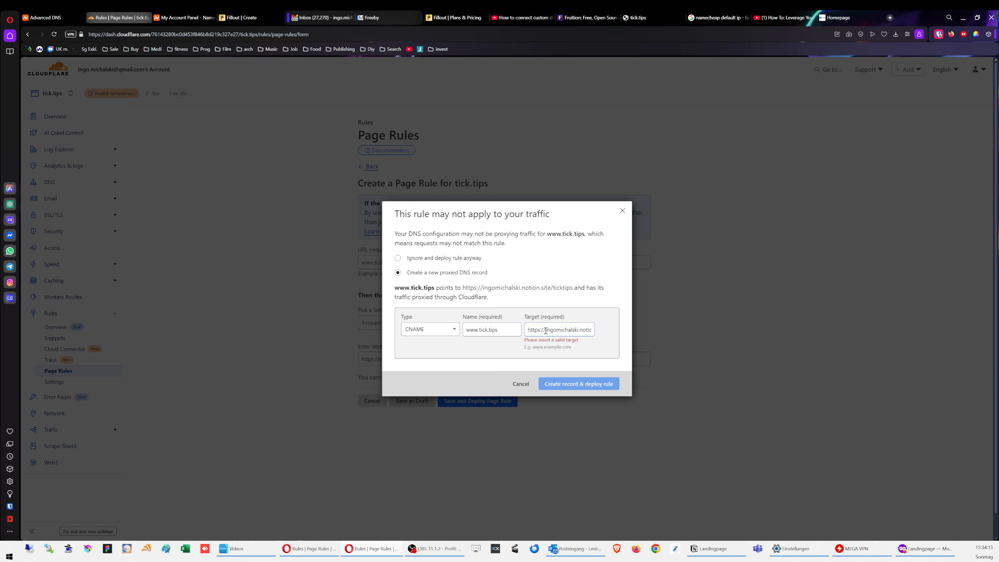
left_click_drag(546, 330, 492, 334)
key("BackSpace")
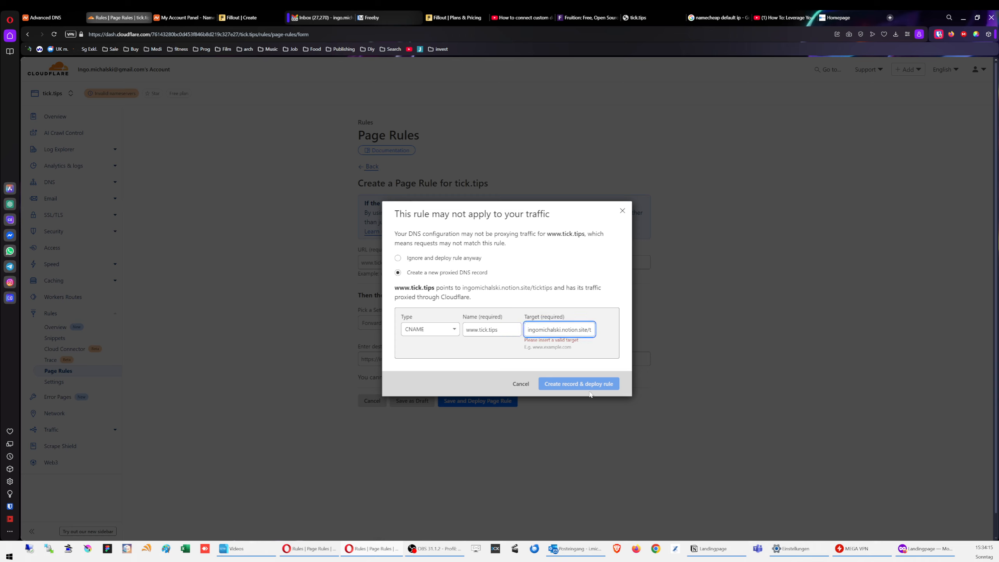
left_click(600, 384)
left_click_drag(588, 331, 606, 330)
key("BackSpace")
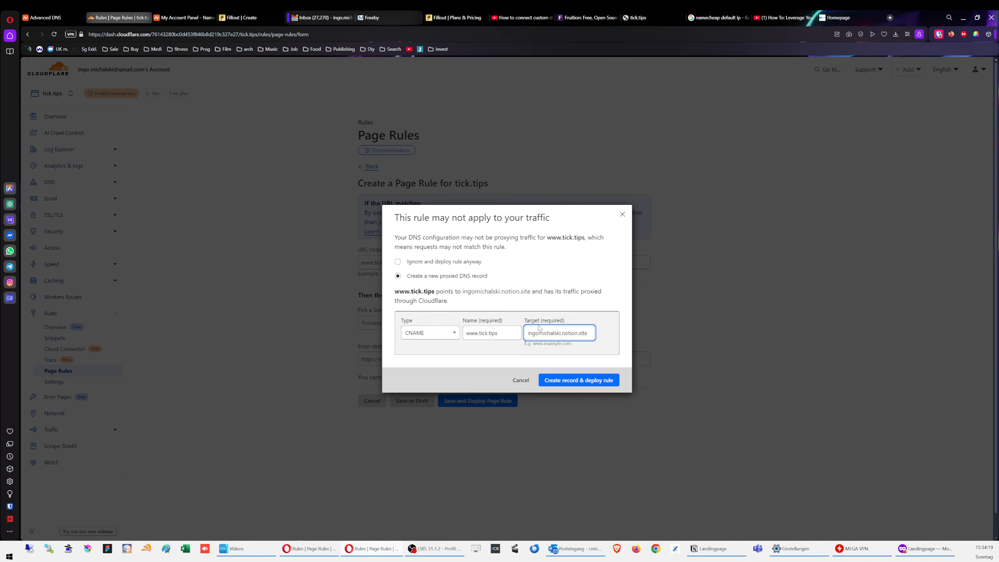
left_click(590, 385)
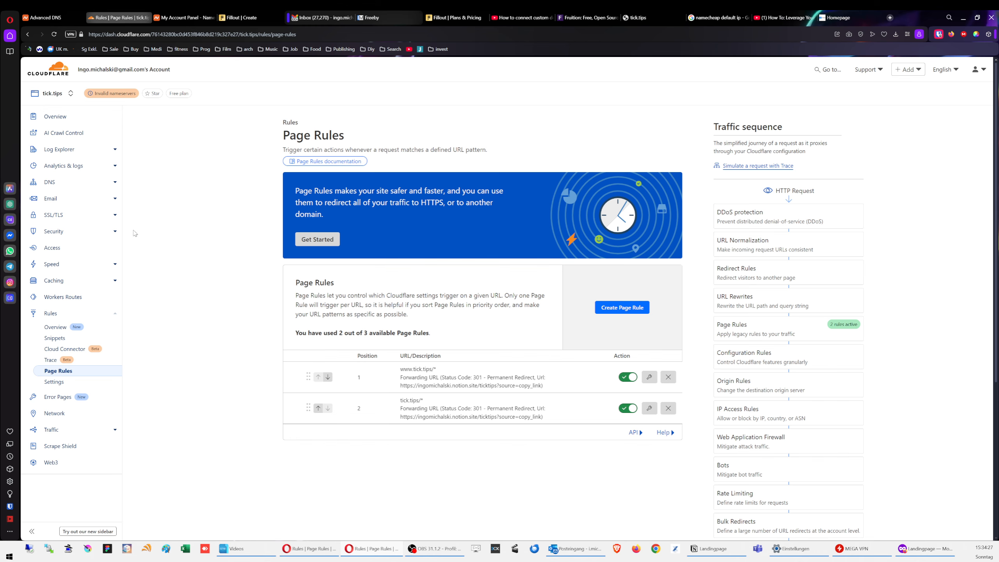
left_click(68, 188)
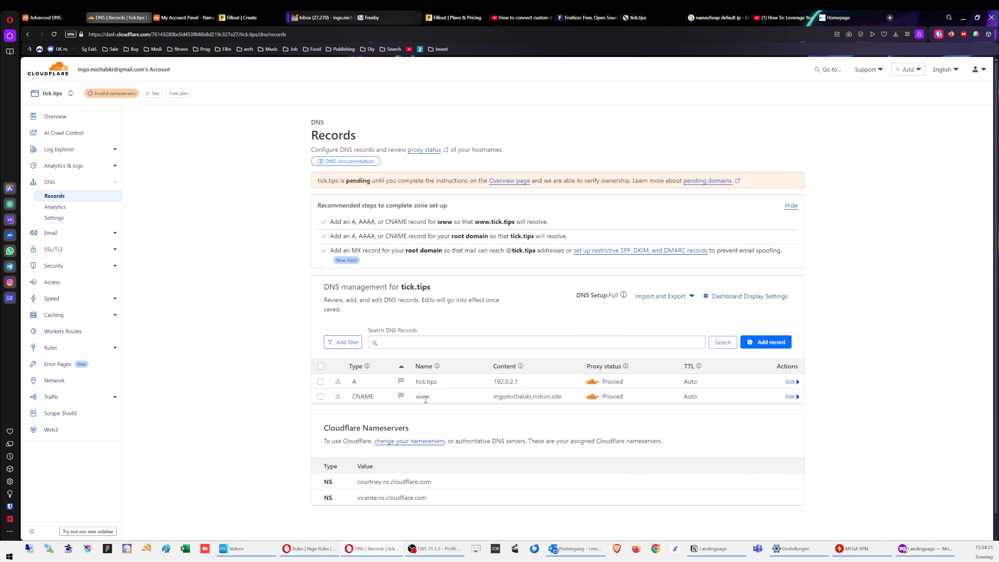
double_click(417, 397)
left_click_drag(417, 397, 413, 397)
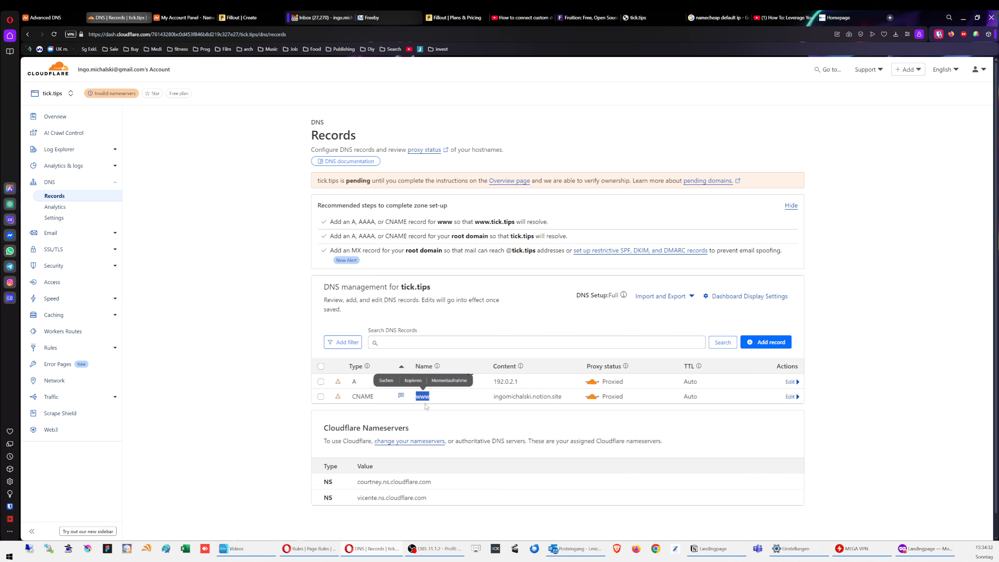
left_click(476, 399)
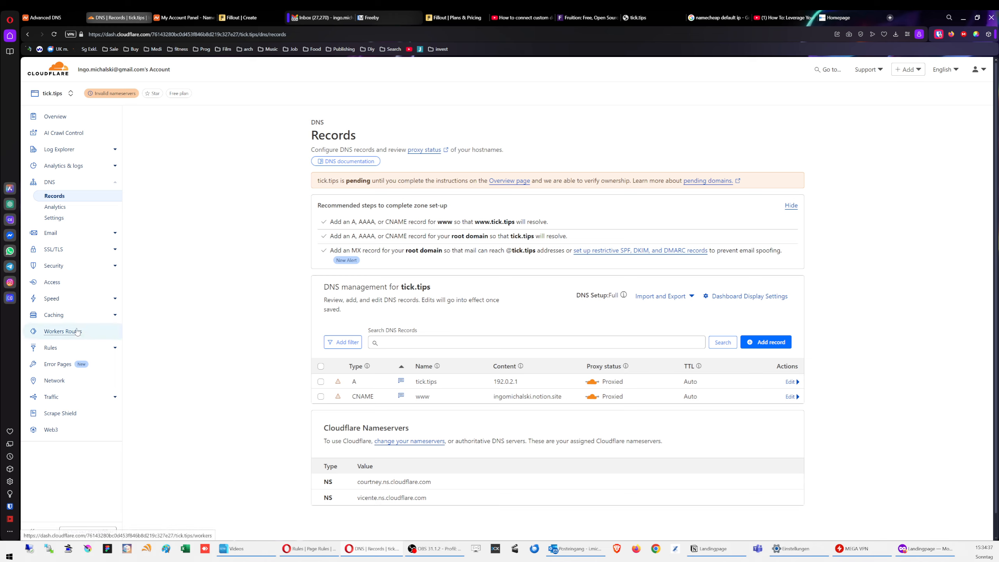
left_click(58, 348)
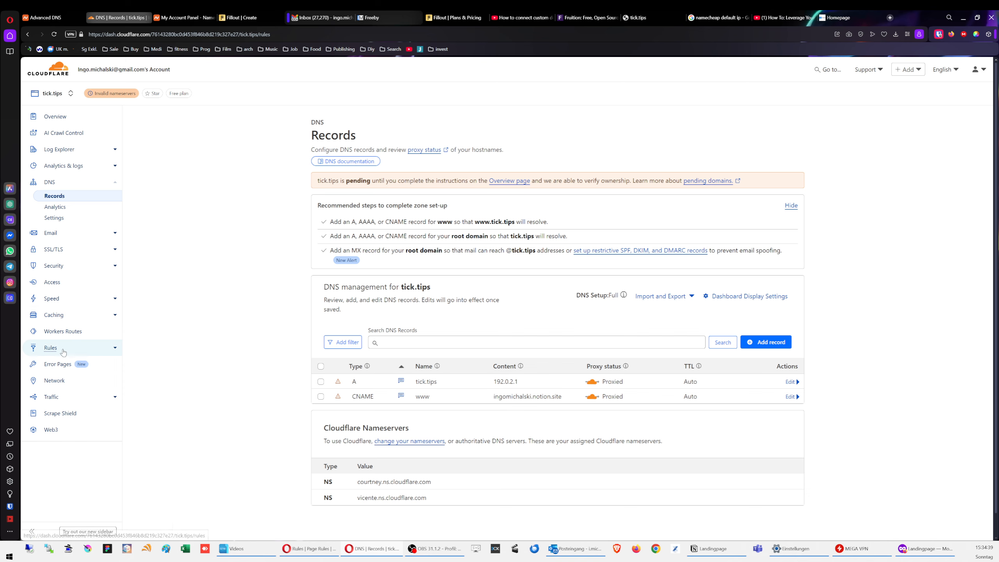
left_click(64, 383)
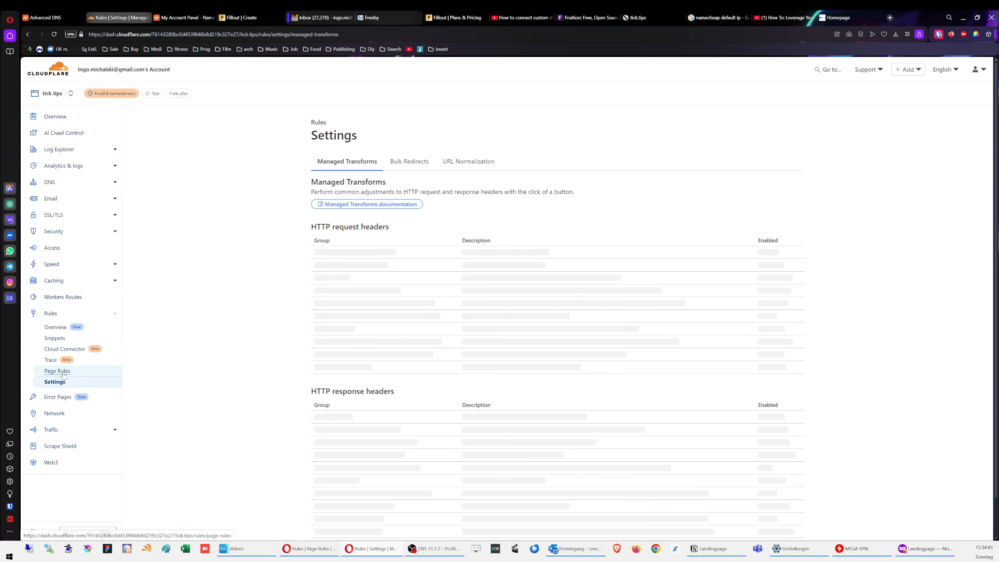
left_click(58, 371)
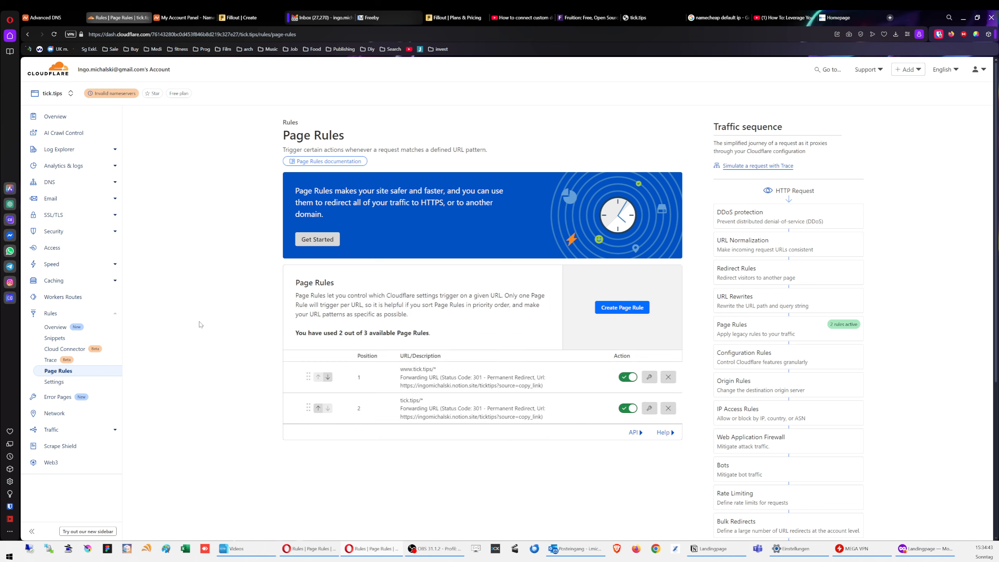
scroll(387, 349, "down", 1)
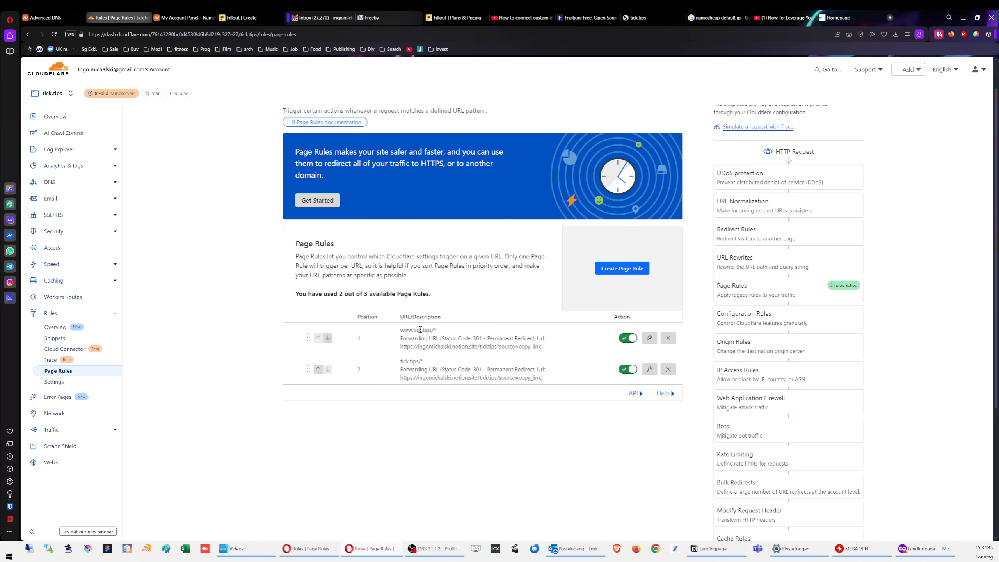
left_click_drag(425, 361, 400, 363)
left_click(460, 445)
Step: Load tick.tips in the private Firefox window
left_click(925, 551)
left_click(434, 113)
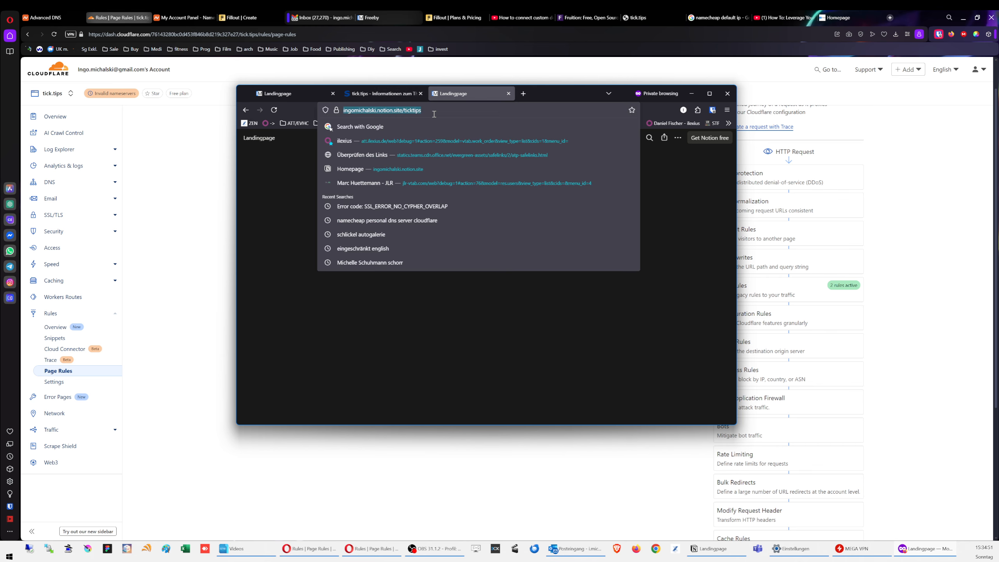
type("tick.tips")
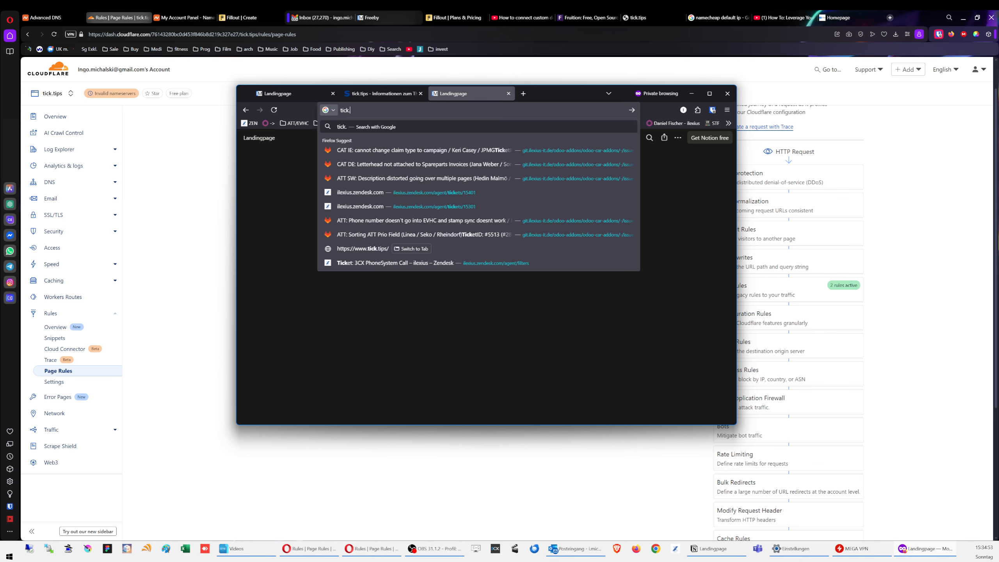
key("Return")
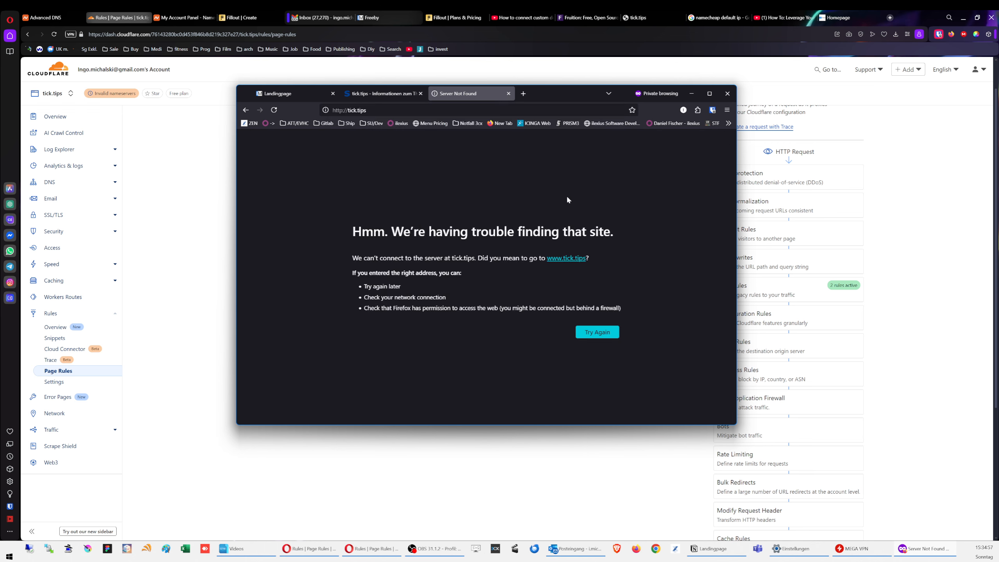
left_click(342, 111)
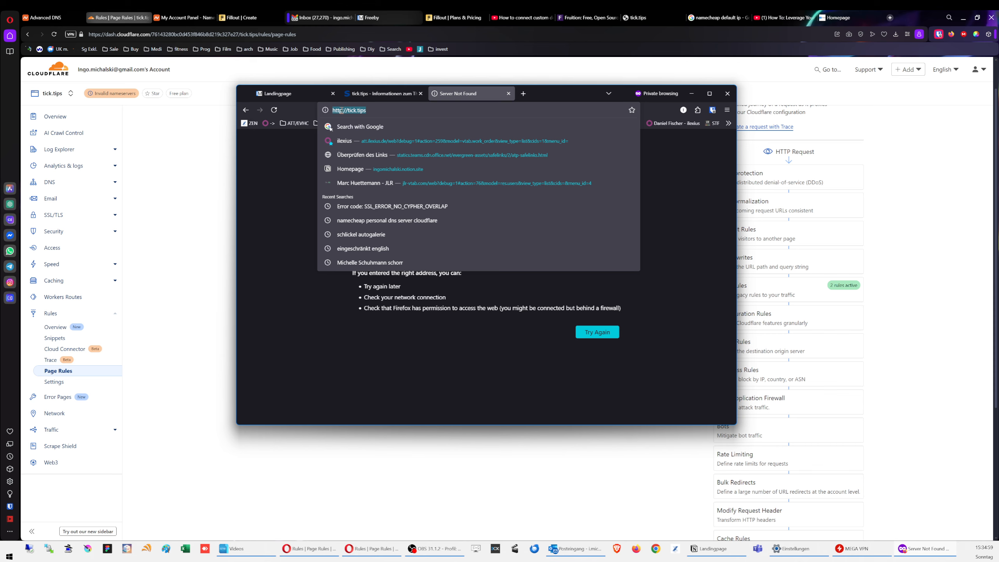
left_click(342, 111)
type("s")
key("Return")
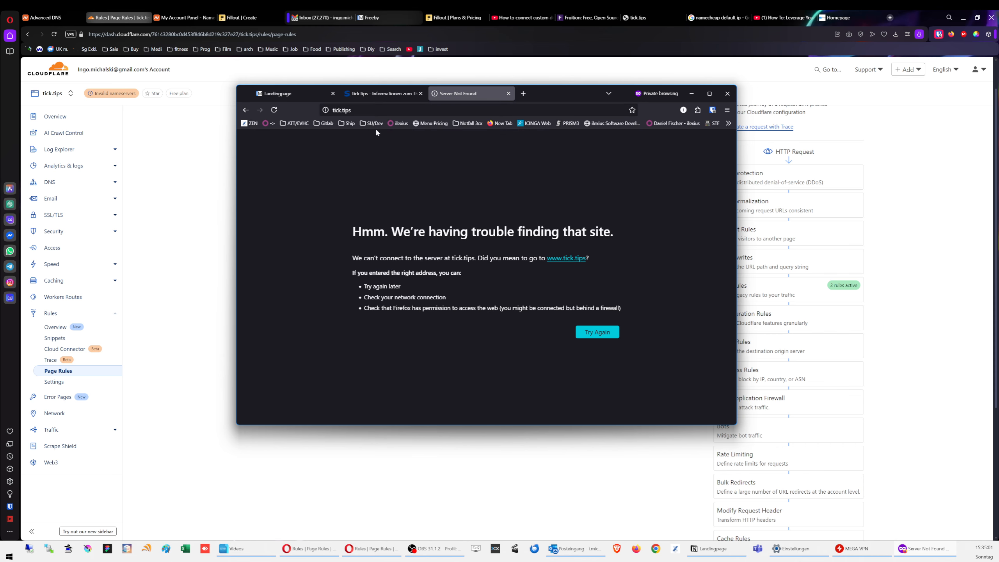
left_click(509, 93)
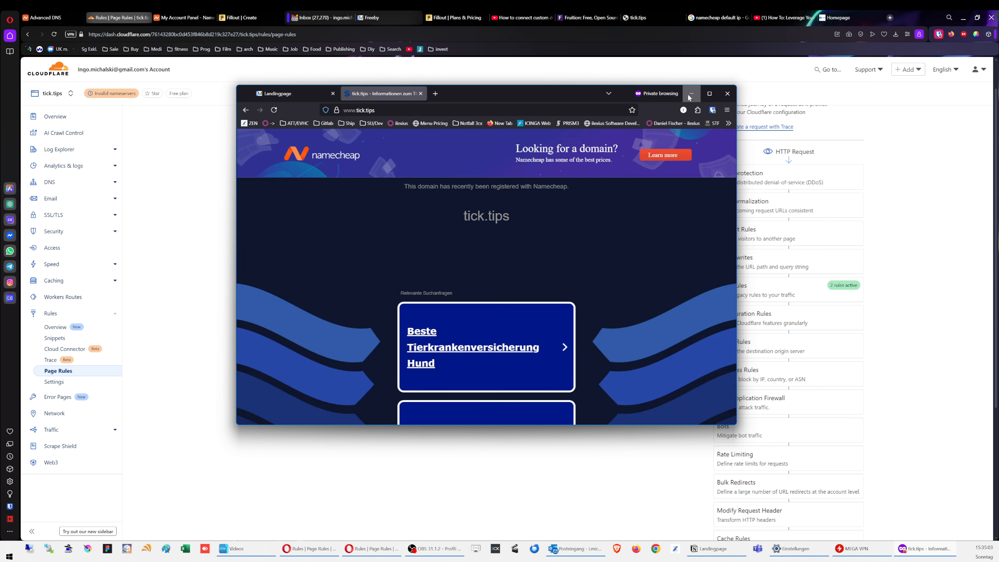
left_click(691, 93)
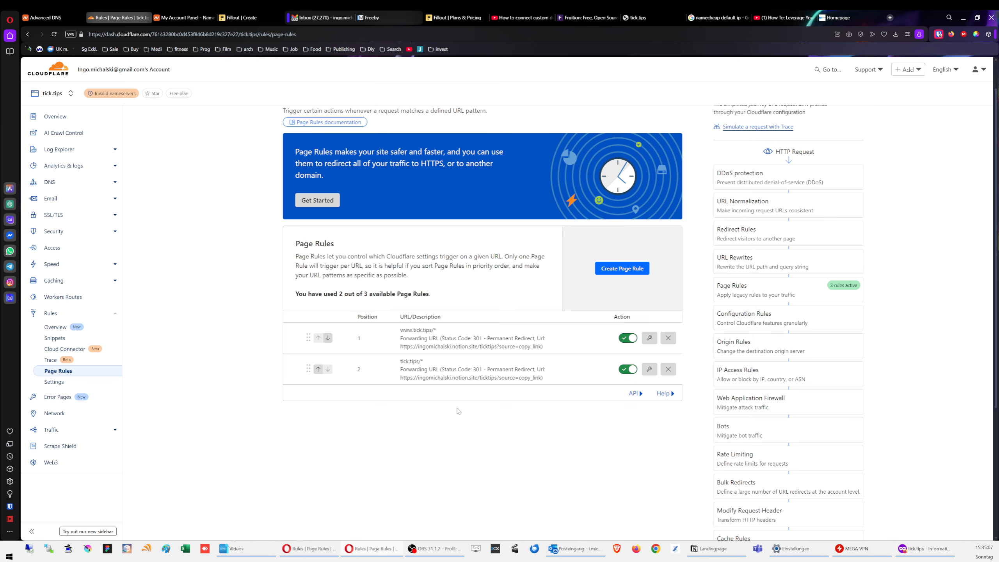
Step: Open DNS > Records for tick.tips, then bring Notion's Landingpage forward
left_click(83, 182)
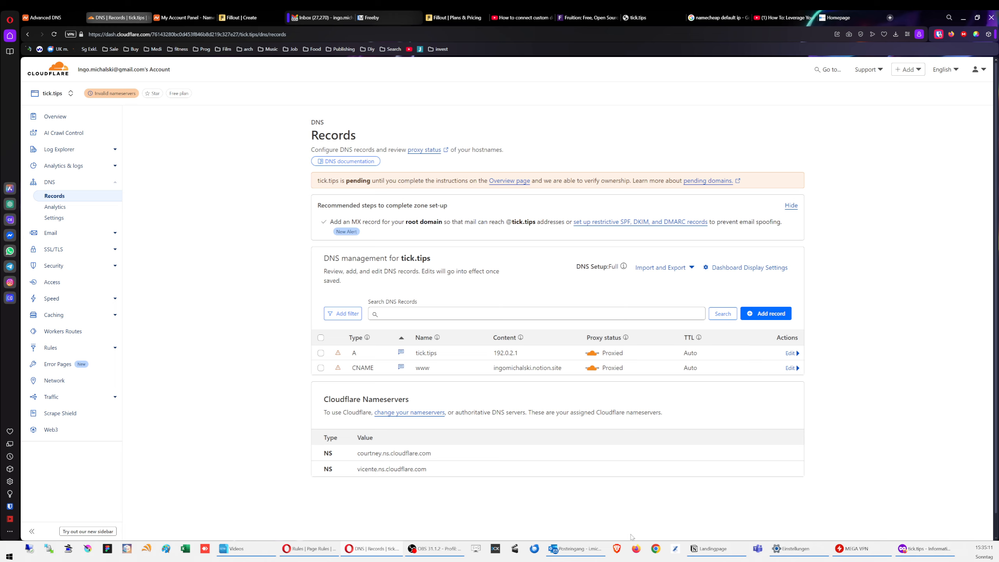
left_click(713, 549)
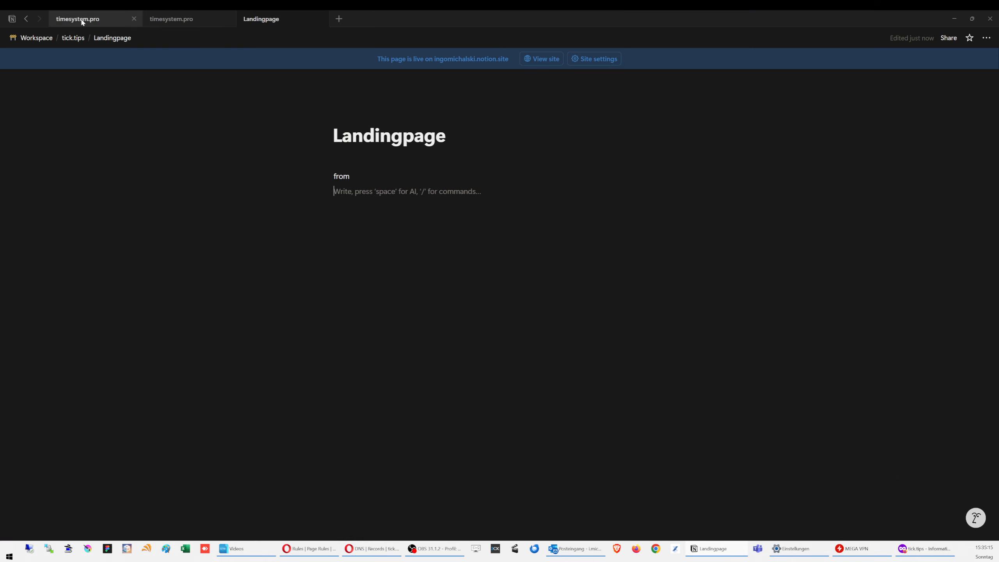
Step: Copy v_notion-dcv.www from the Notion tick.tips page and start a new Cloudflare DNS record
left_click(74, 39)
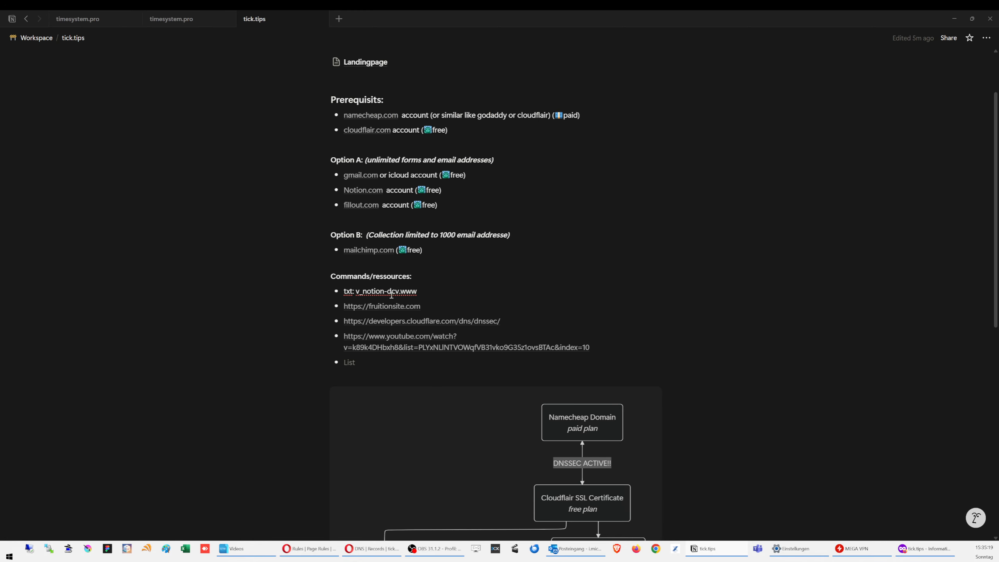
left_click_drag(417, 292, 357, 293)
key("ctrl+c")
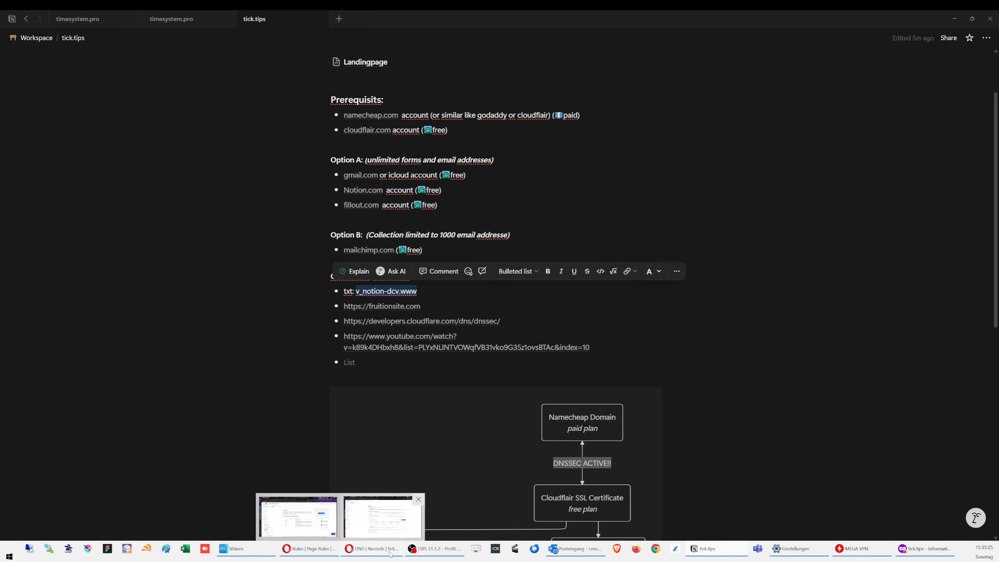
left_click(350, 549)
left_click(766, 313)
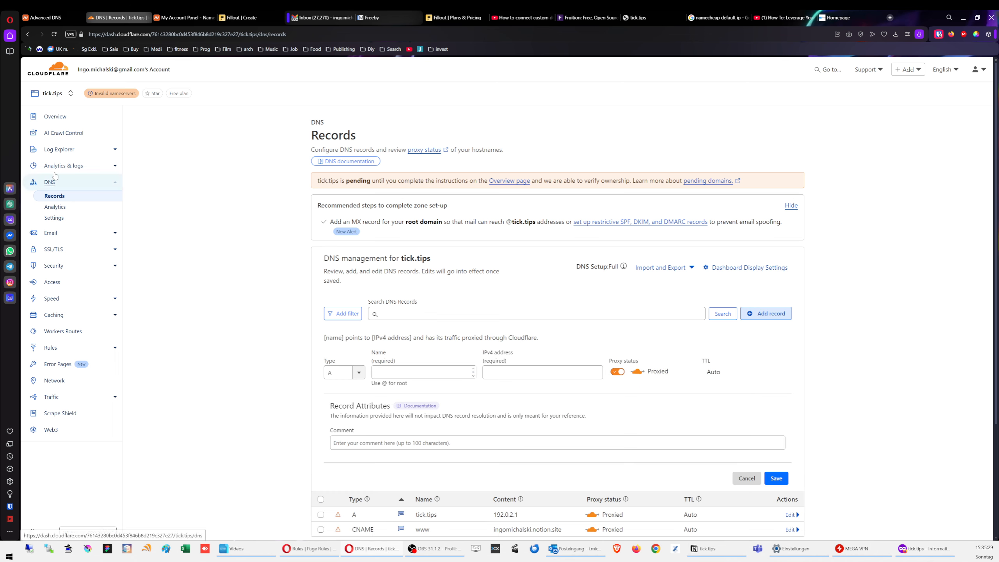
Step: Draft a TXT record named v_notion-dcv.www for tick.tips, leaving its content empty
scroll(459, 389, "down", 3)
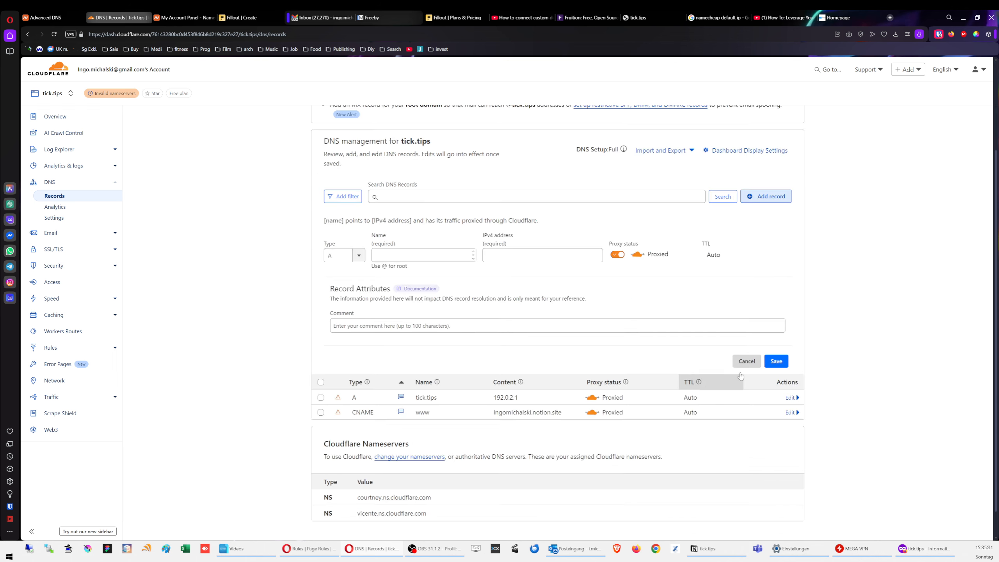
left_click(346, 255)
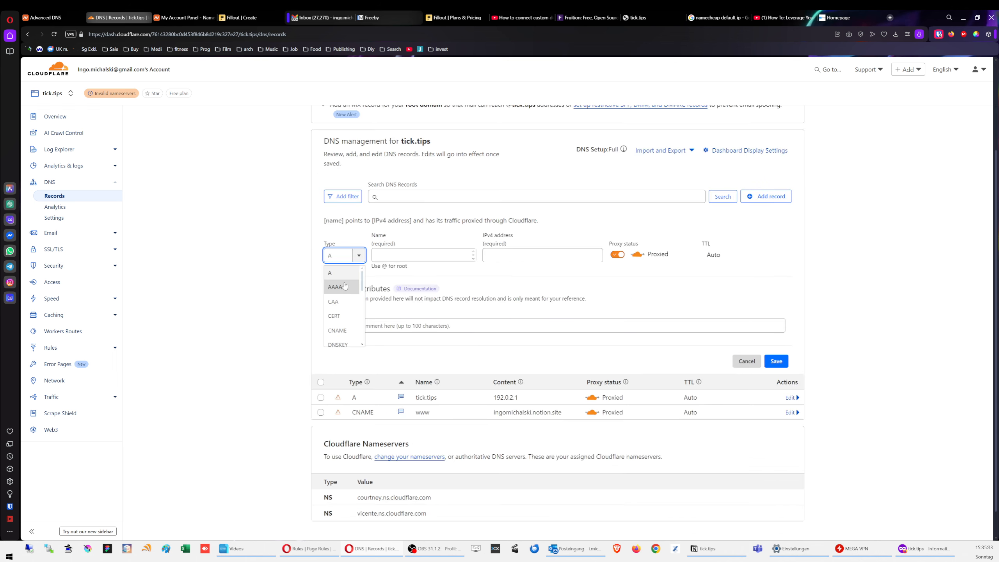
scroll(343, 295, "down", 3)
scroll(343, 306, "down", 2)
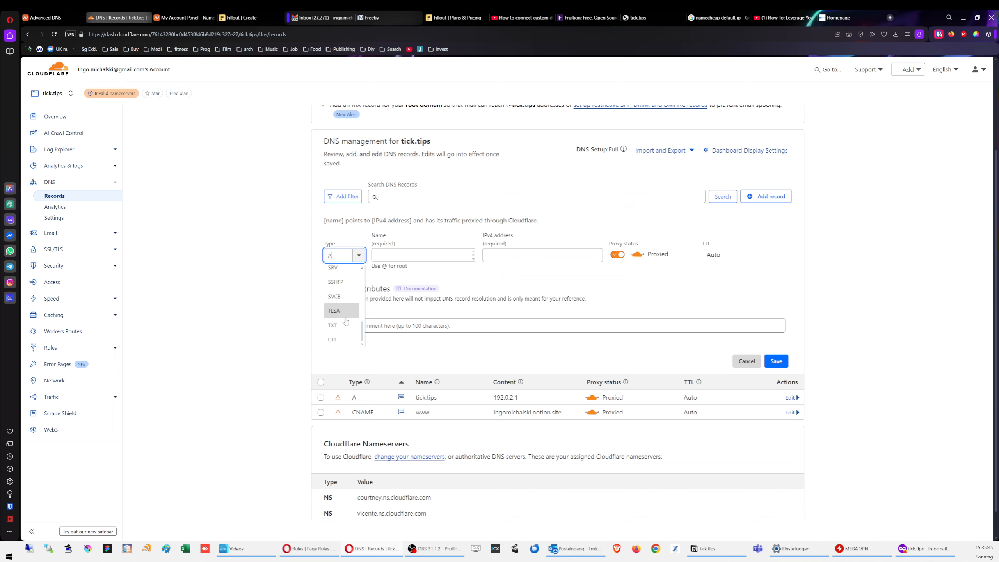
left_click(327, 321)
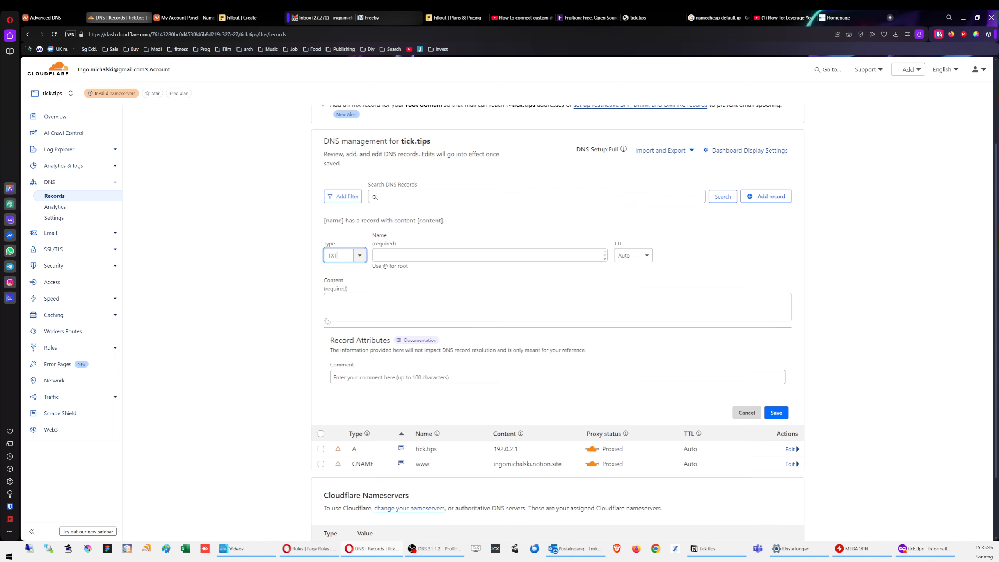
left_click(446, 255)
key("ctrl+v")
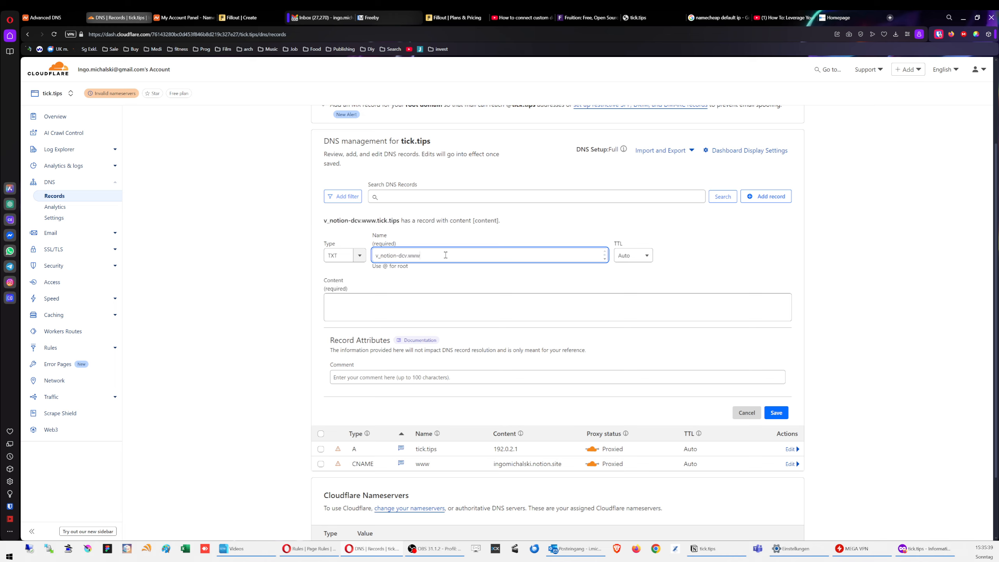
left_click(253, 274)
left_click(376, 312)
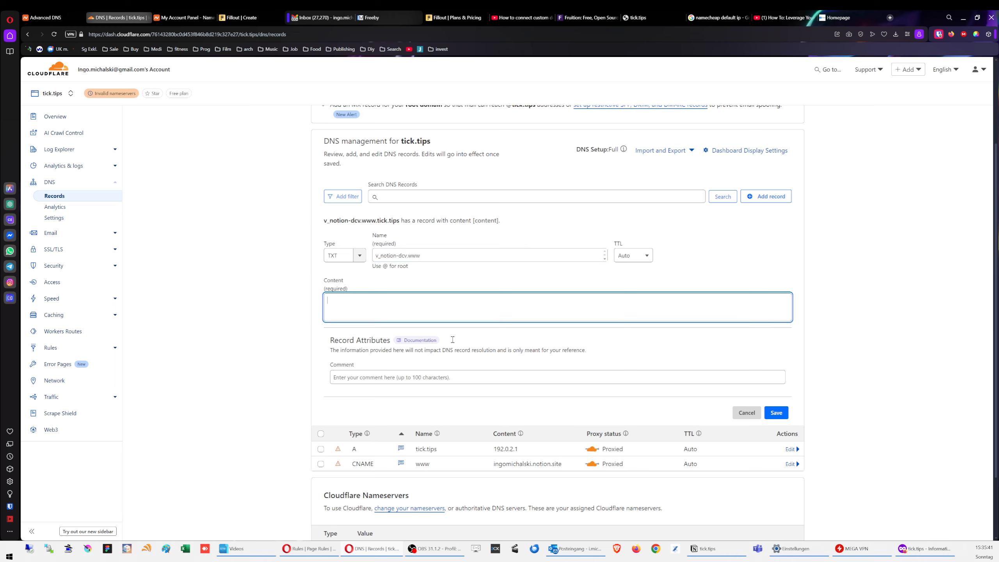
left_click(729, 554)
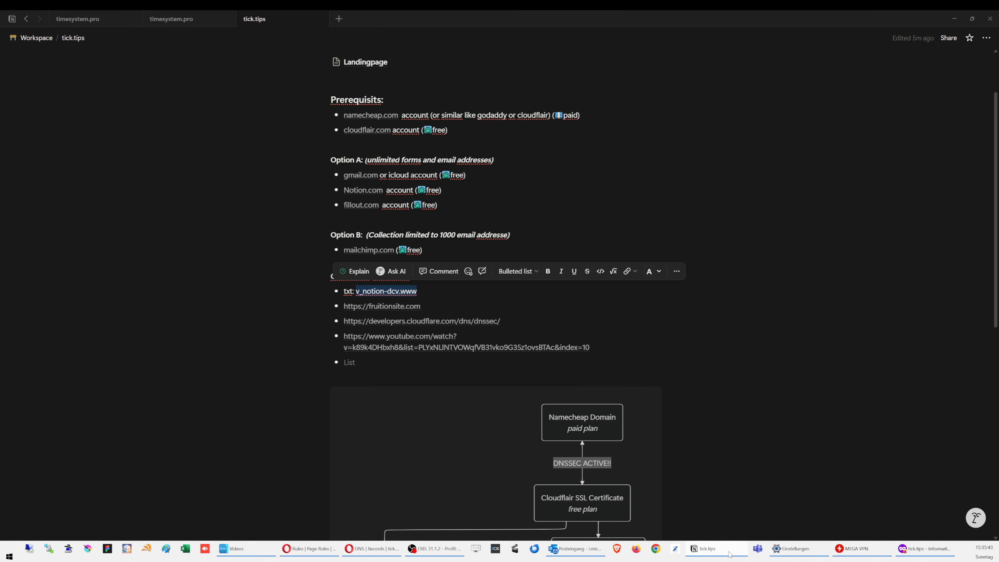
Step: Browse Notion's sharing and publish settings to reach the workspace General settings
left_click(949, 38)
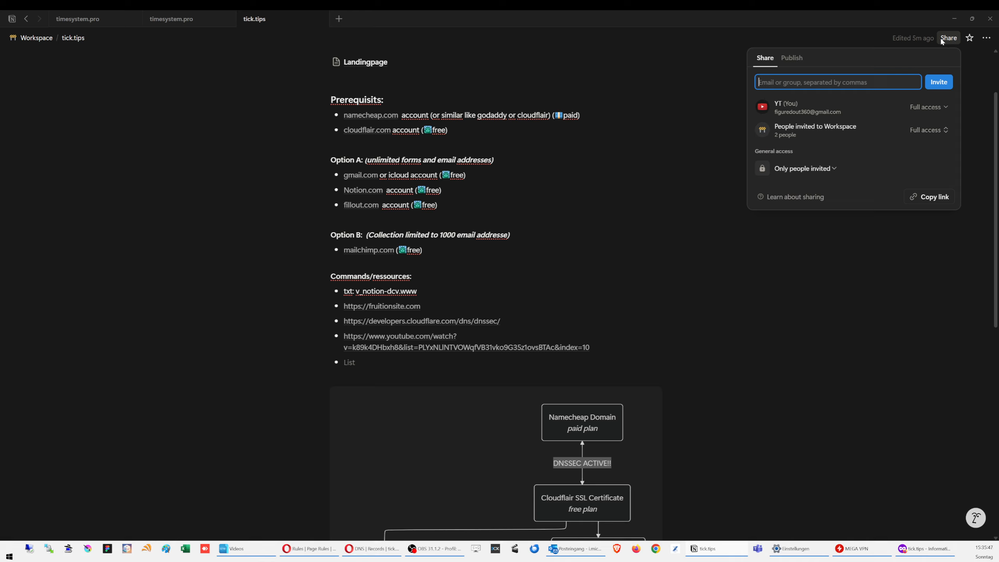
left_click(717, 56)
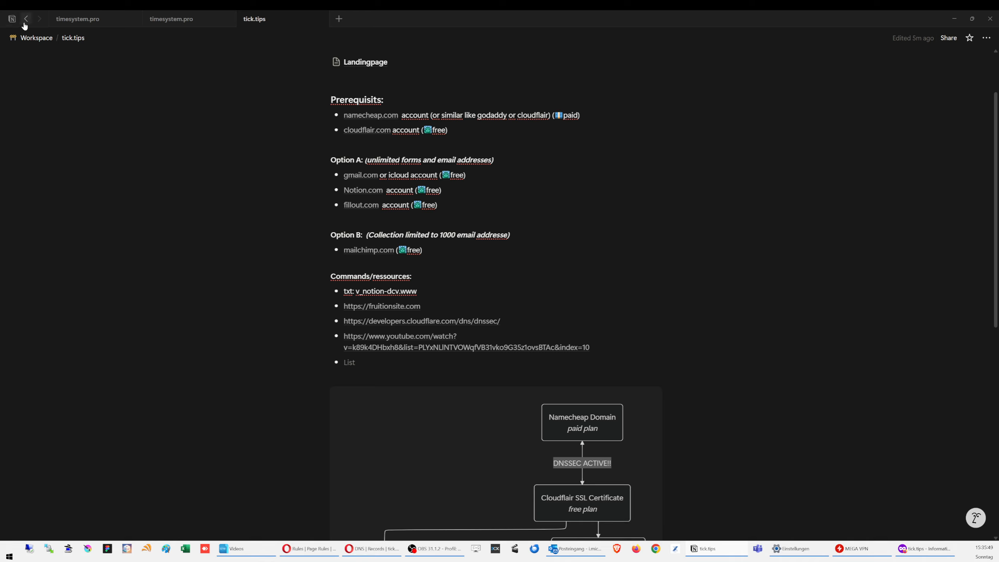
left_click(12, 18)
mouse_move(27, 41)
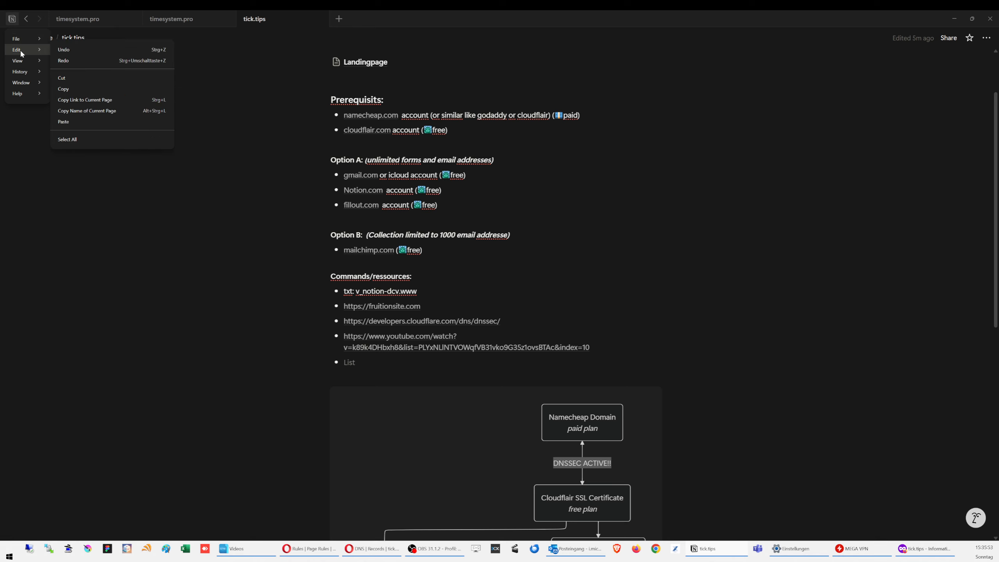
left_click(991, 149)
left_click(952, 38)
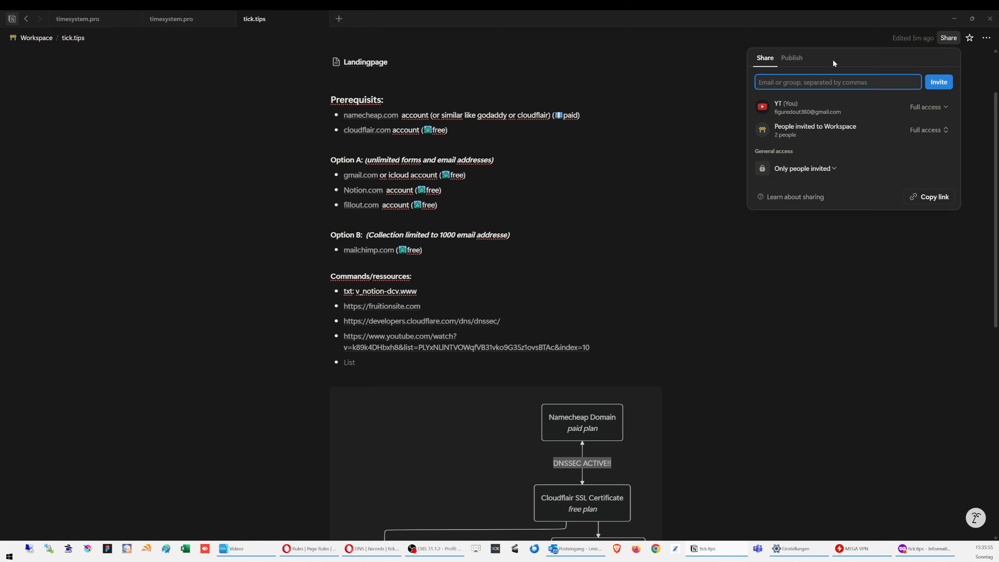
left_click(792, 58)
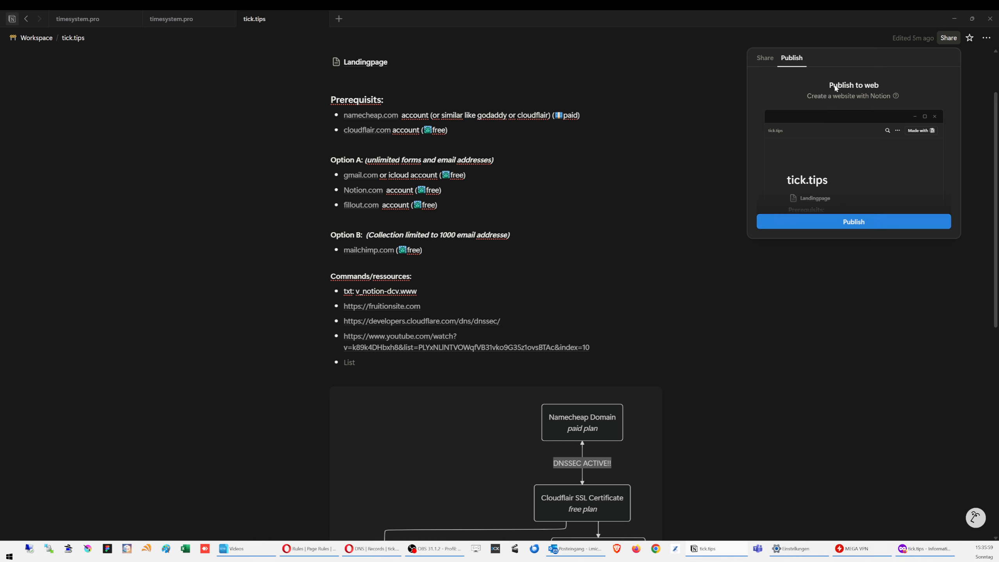
left_click(570, 223)
scroll(445, 169, "up", 2)
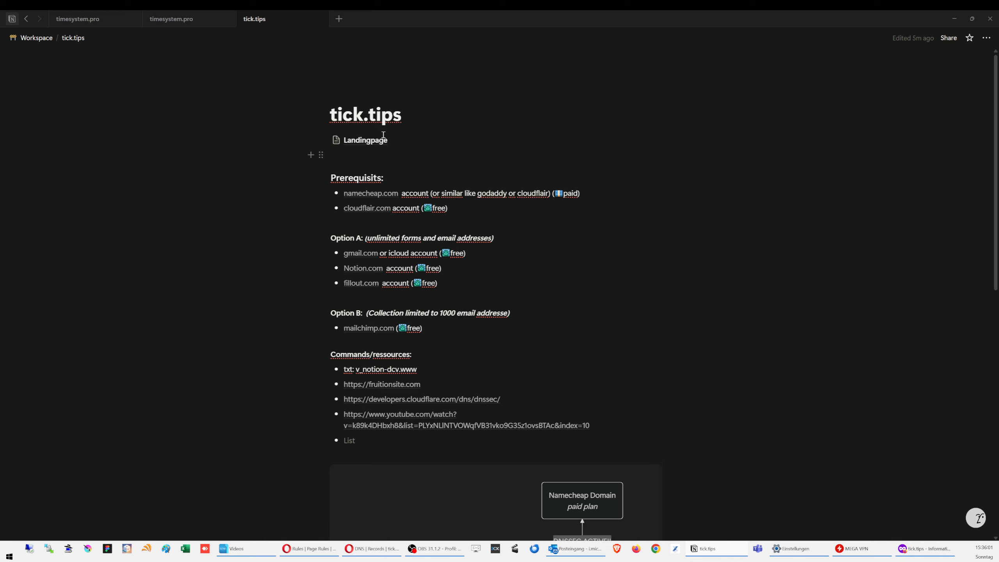
left_click(354, 142)
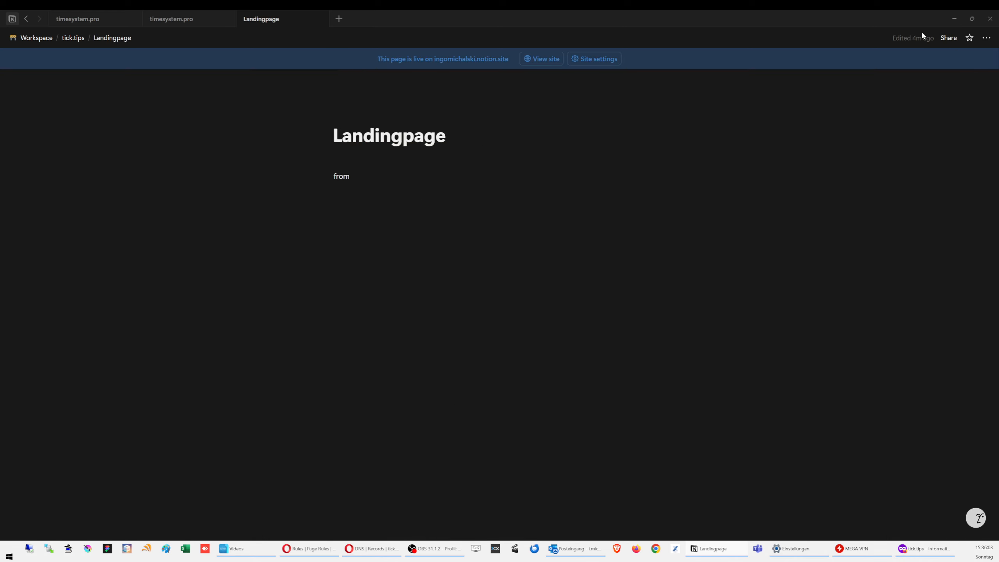
left_click(602, 60)
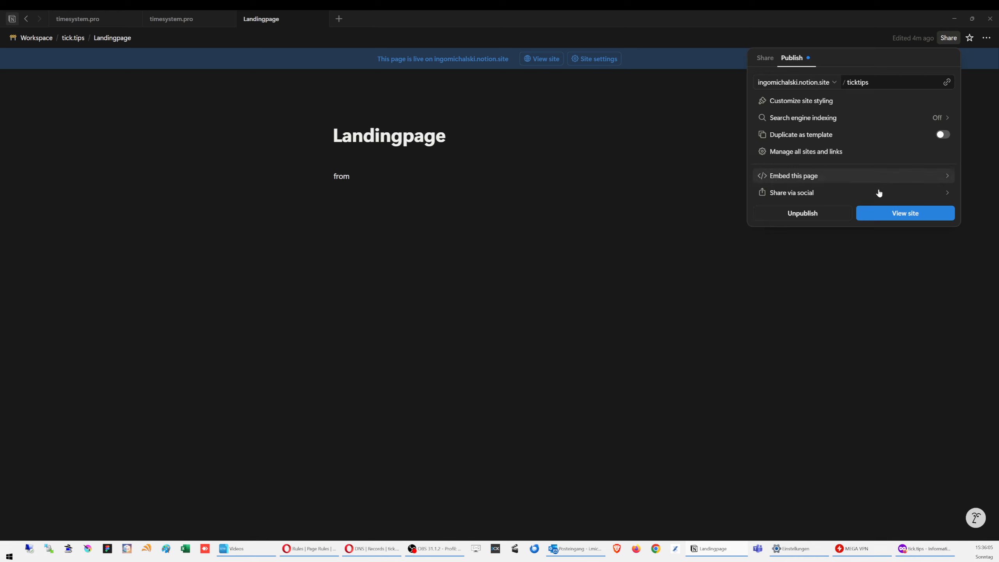
left_click(827, 157)
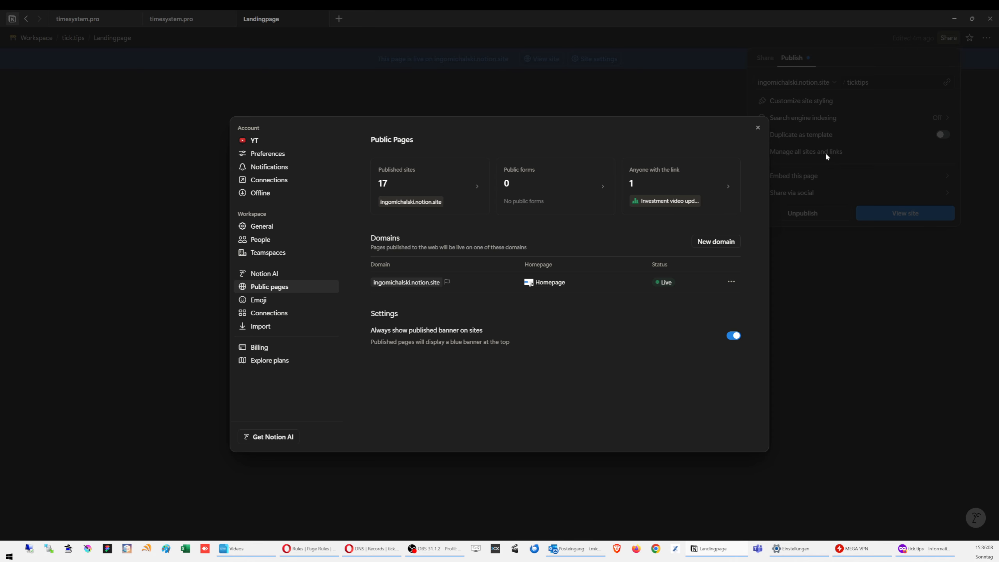
left_click(261, 230)
scroll(551, 279, "down", 10)
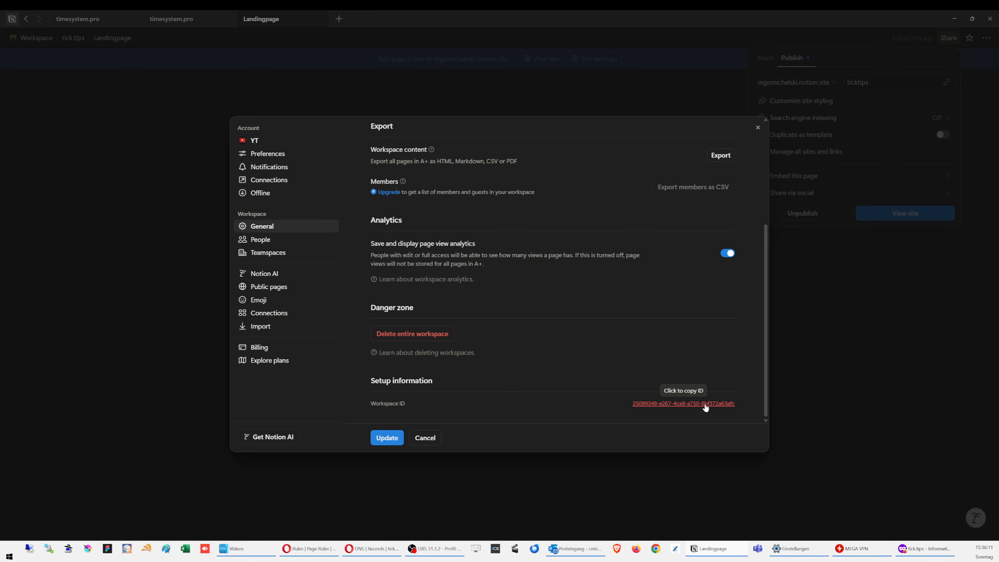
Step: Copy the Notion workspace ID and save it as the v_notion-dcv.www TXT record's content
left_click(704, 405)
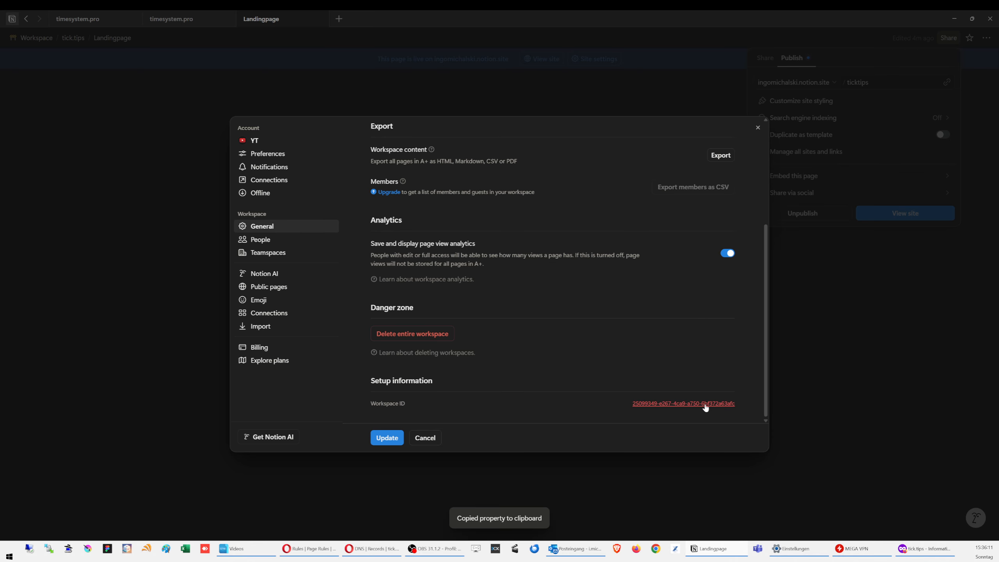
left_click(370, 551)
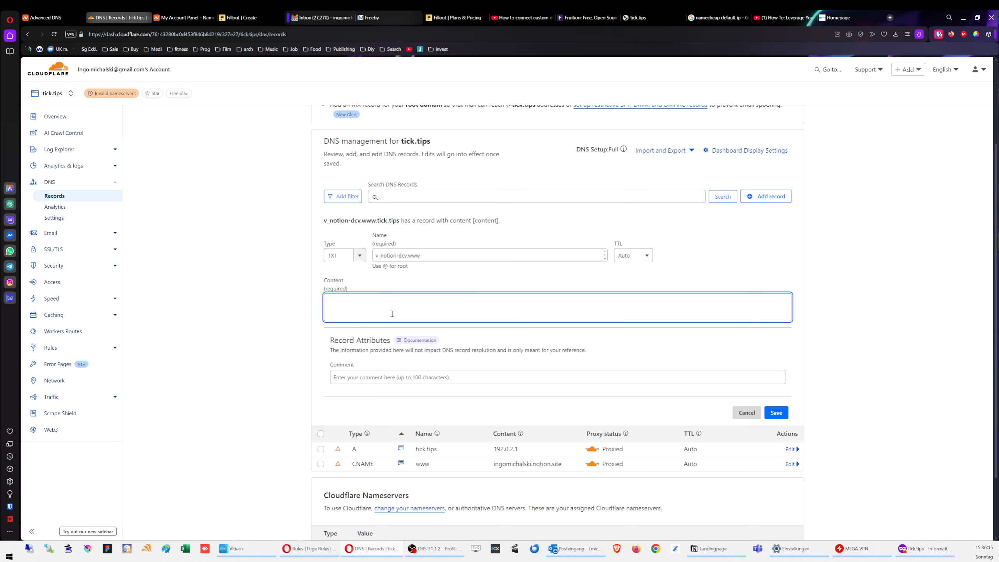
key("ctrl+v")
left_click(776, 413)
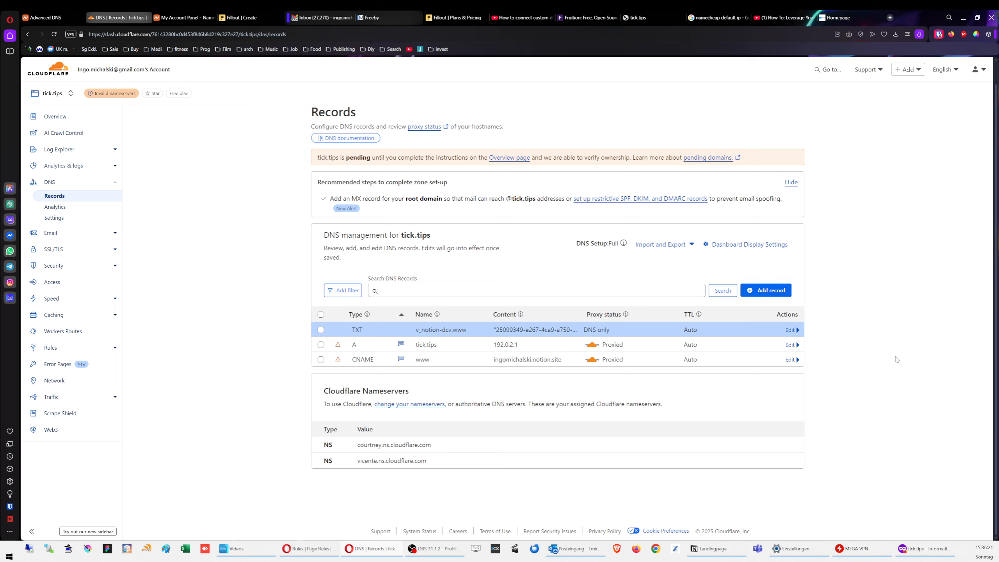
left_click(922, 548)
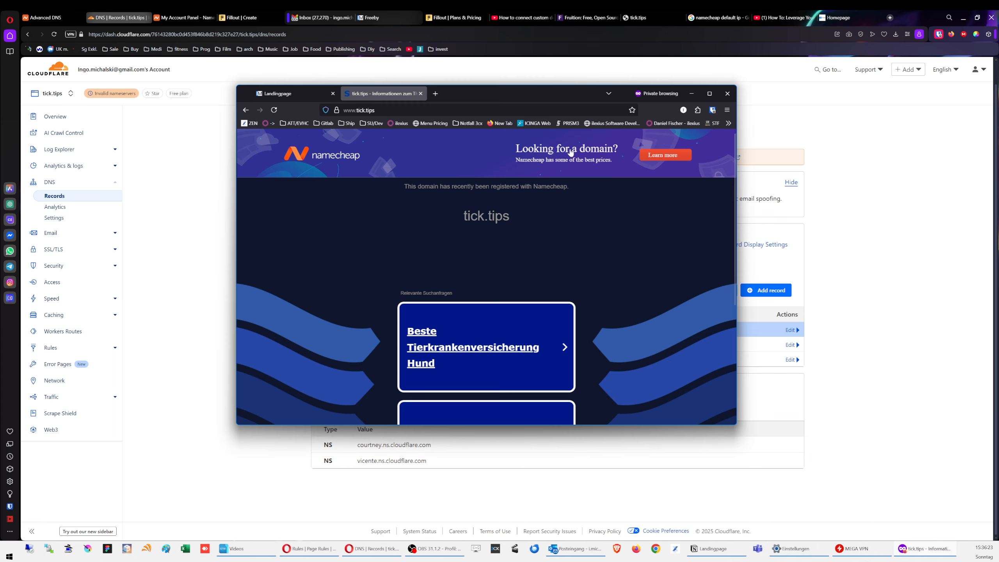
Step: Load tick.tips in a new private Firefox tab, which still reports server not found
left_click(436, 94)
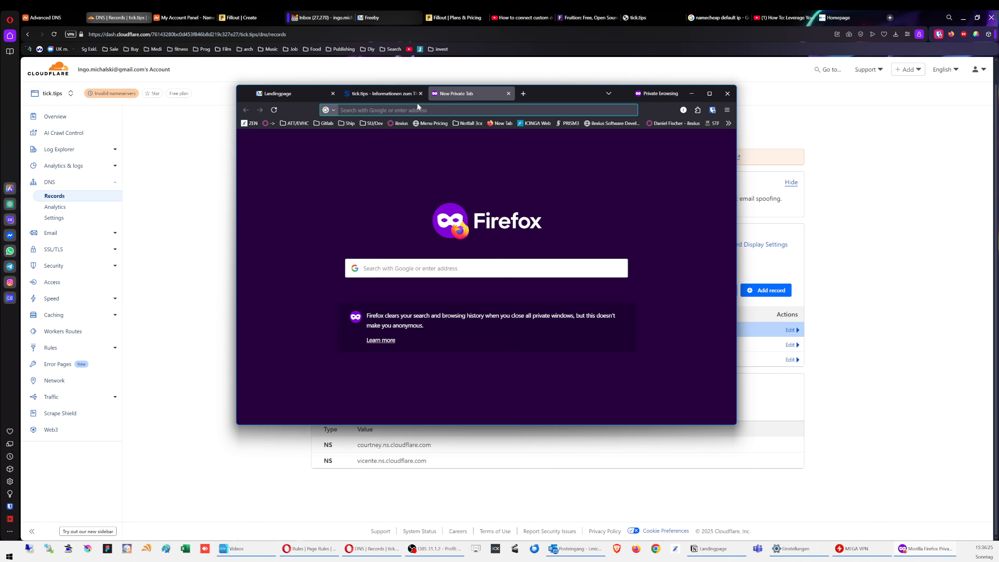
type("tick.")
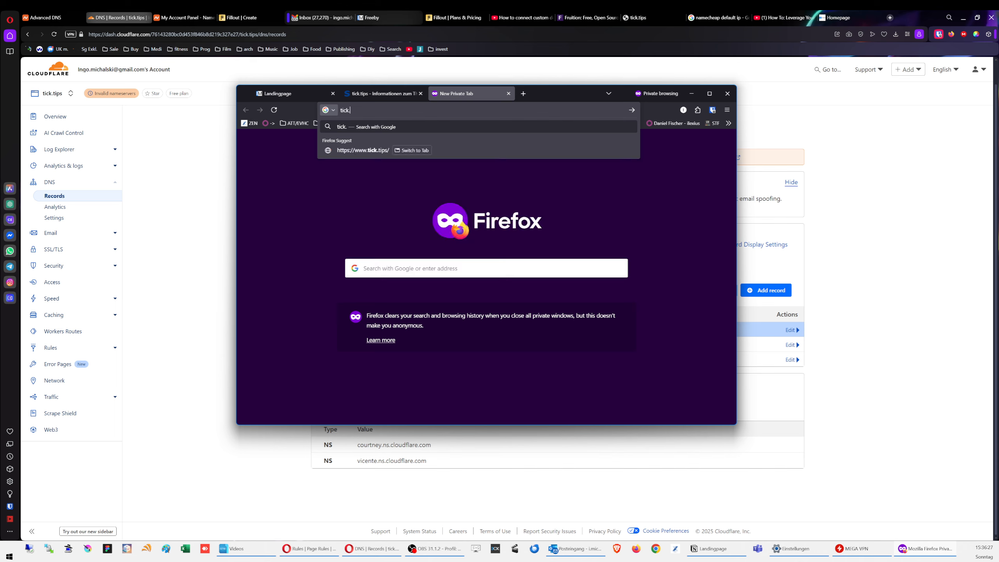
type("tips")
key("Return")
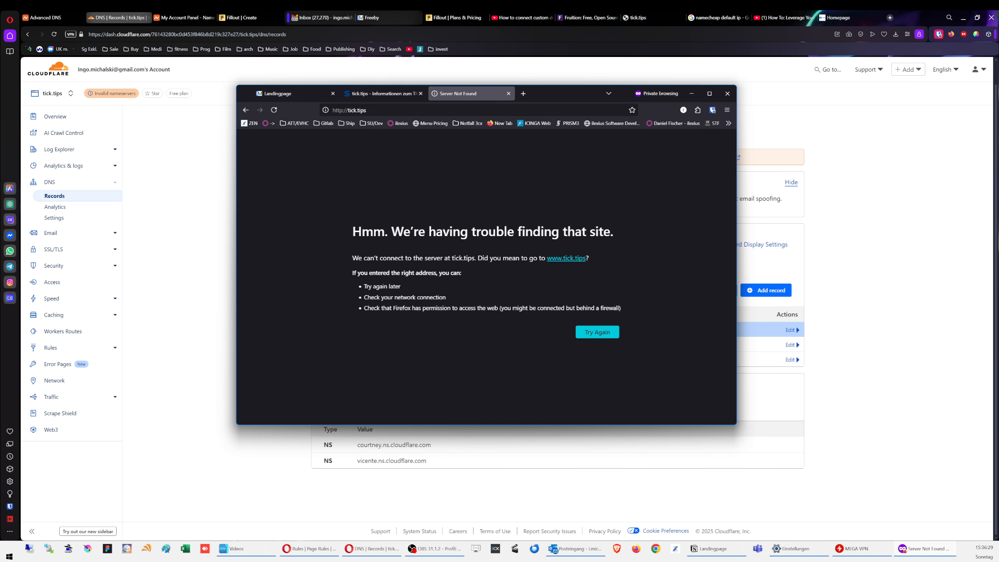
Step: Set the tick.tips SSL/TLS encryption mode to Flexible
left_click(834, 277)
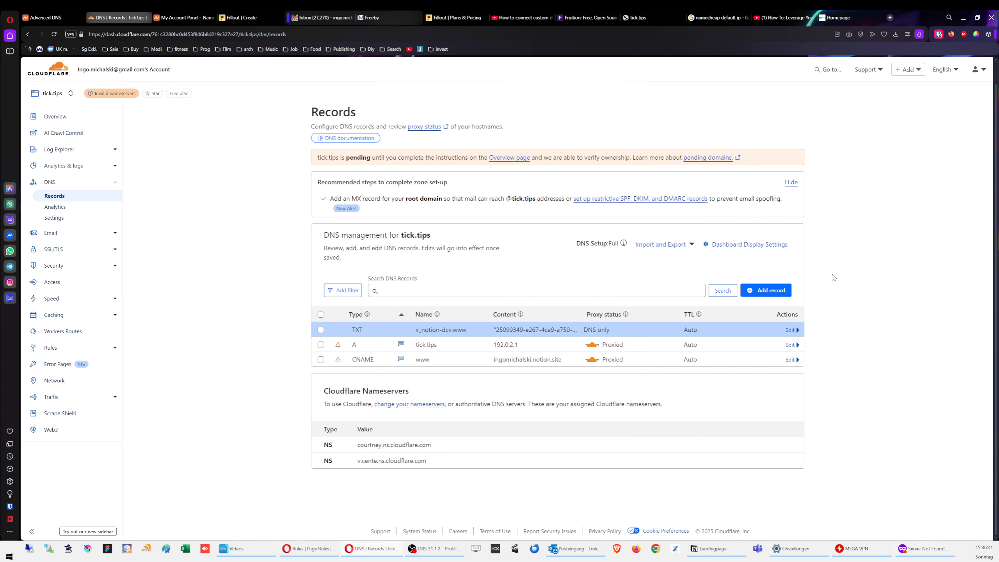
left_click(71, 249)
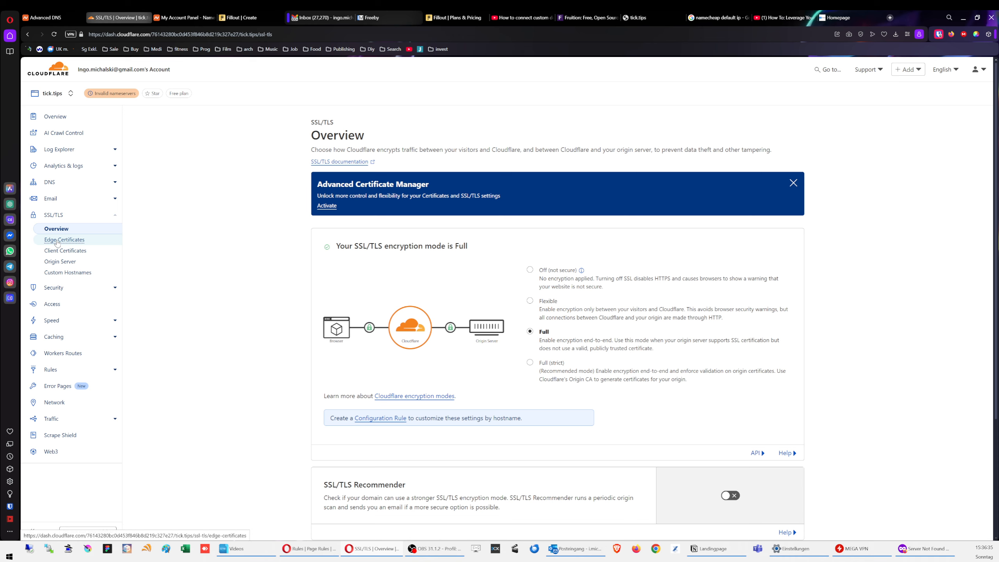
left_click(548, 303)
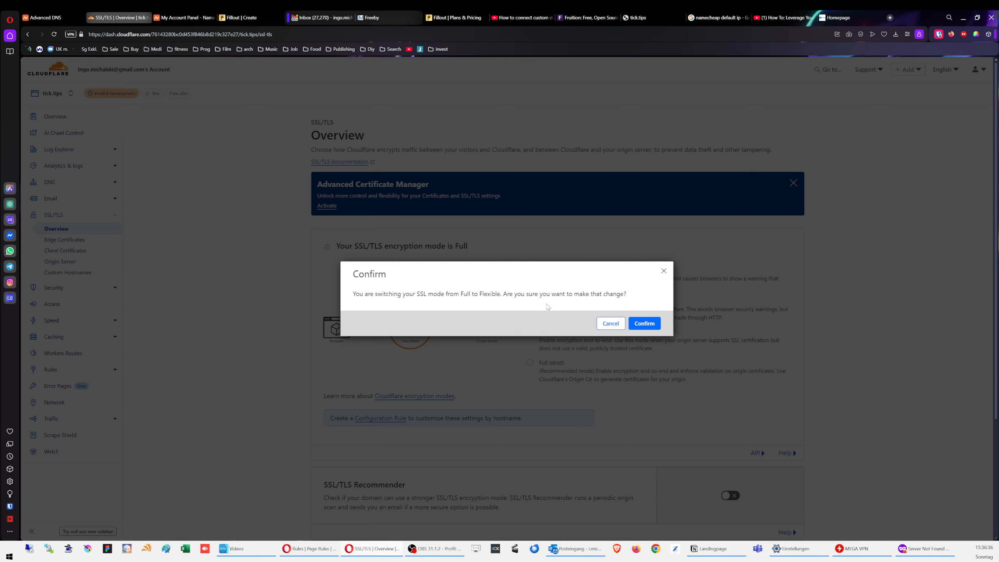
left_click(649, 325)
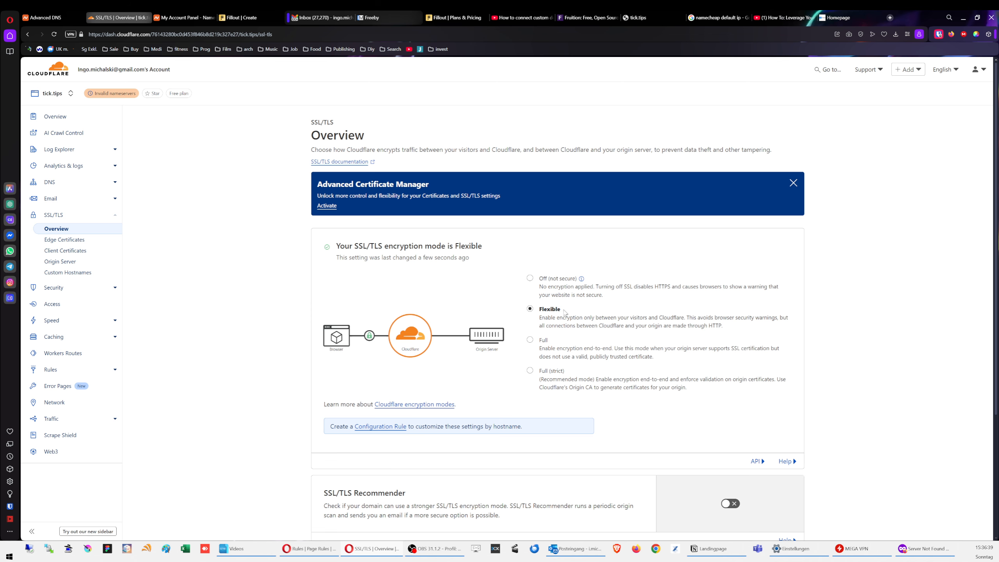
Step: Turn on the SSL/TLS Recommender for tick.tips
scroll(490, 314, "down", 2)
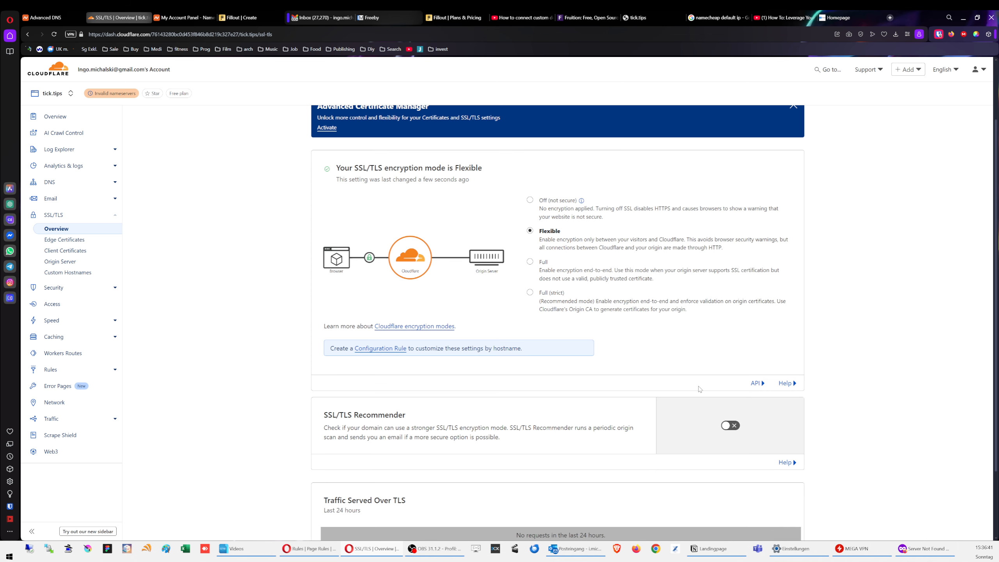
scroll(699, 389, "down", 1)
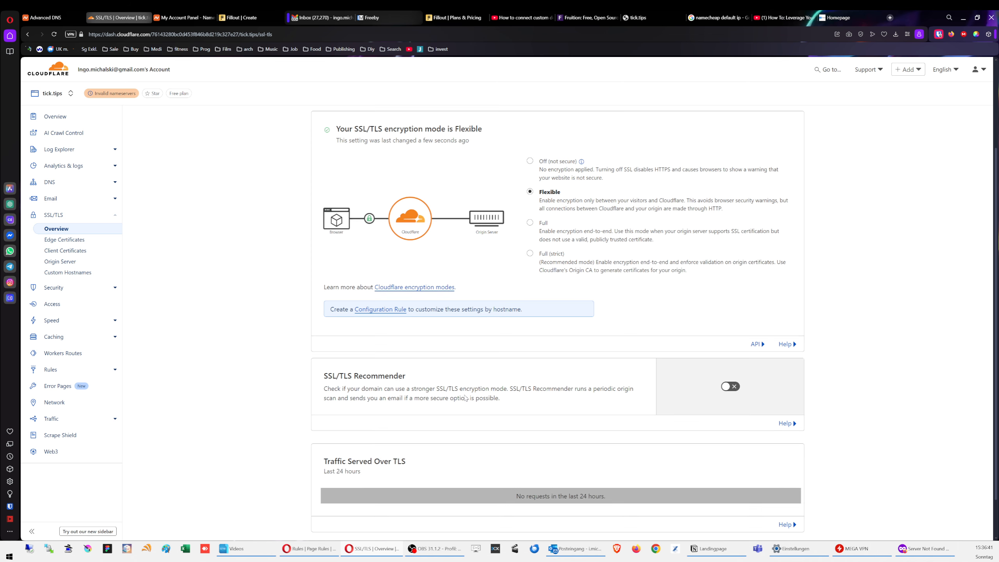
left_click(731, 387)
scroll(377, 335, "down", 1)
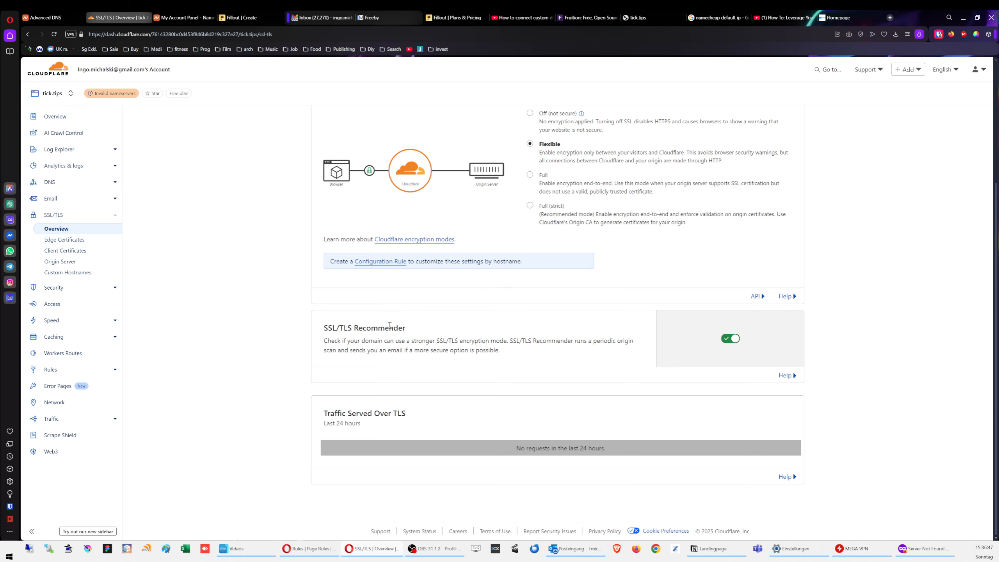
left_click(66, 240)
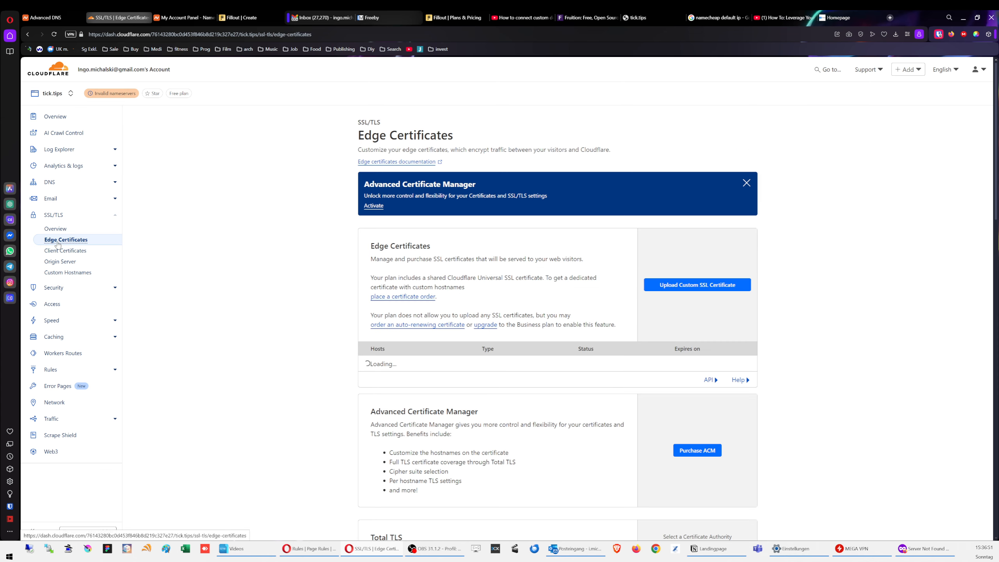
Step: Turn on Always Use HTTPS in the Edge Certificates settings
scroll(207, 300, "down", 1)
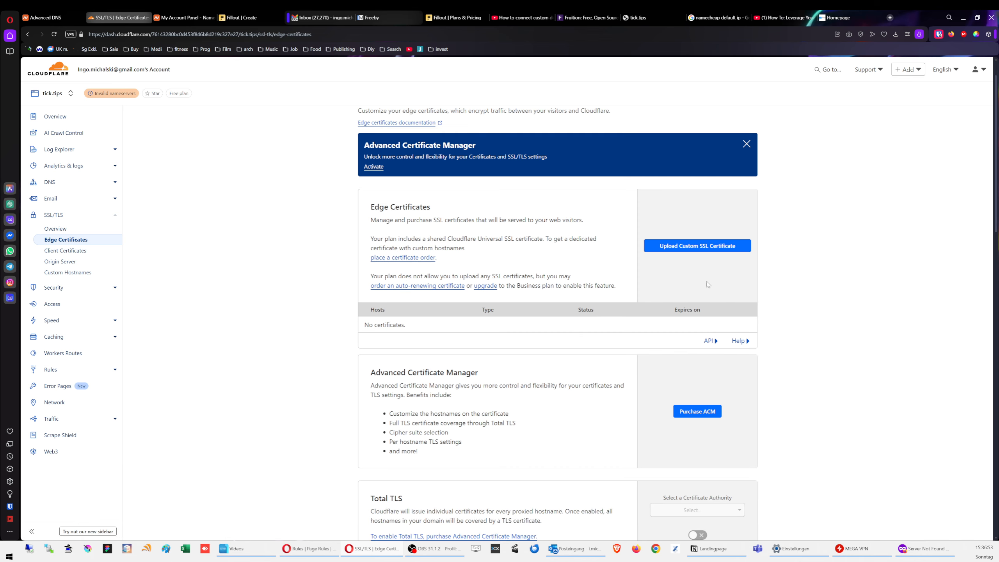
scroll(692, 301, "up", 1)
scroll(695, 303, "down", 4)
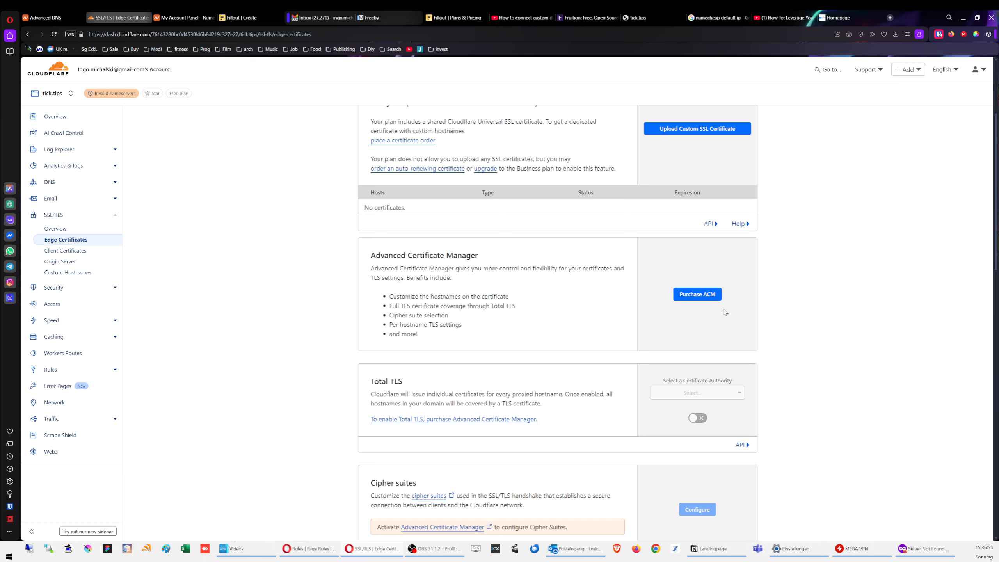
scroll(725, 312, "down", 3)
scroll(421, 279, "down", 2)
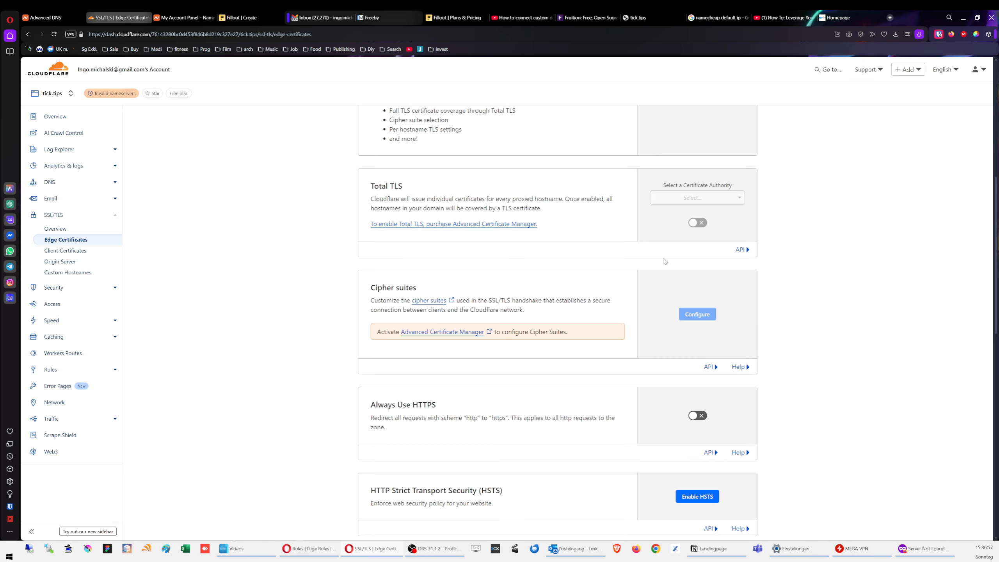
scroll(529, 288, "down", 4)
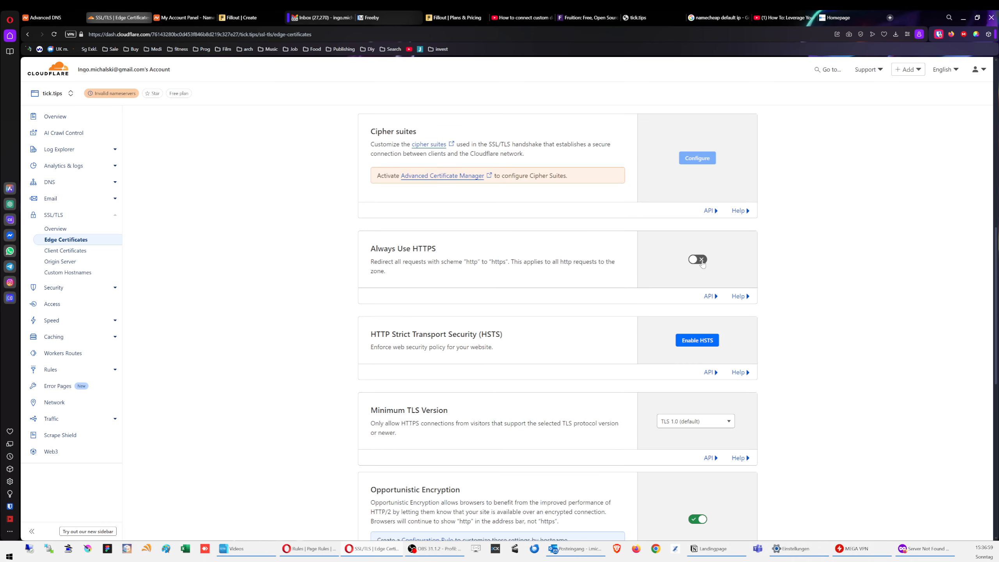
left_click(698, 260)
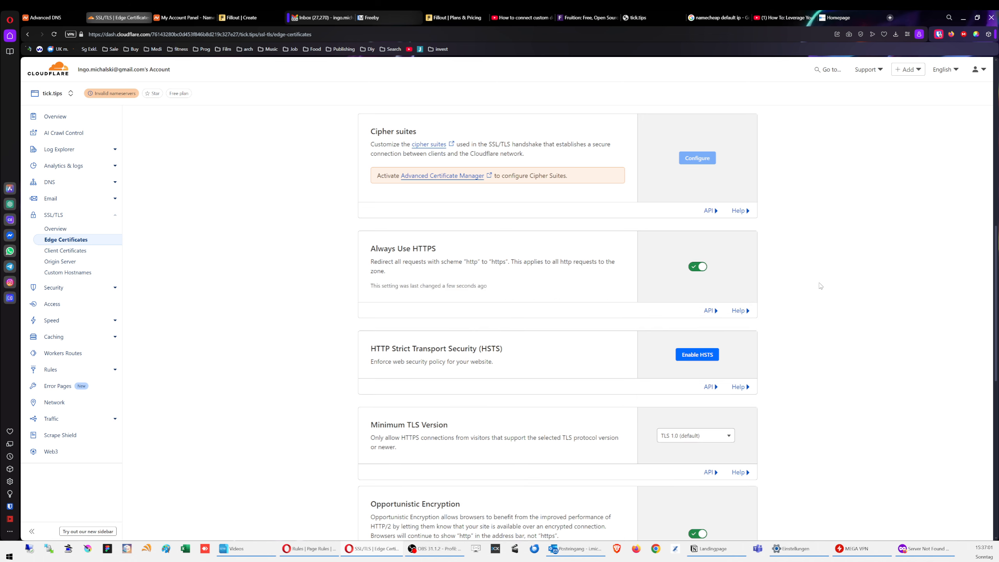
Step: Try enabling Certificate Transparency Monitoring, dismiss its errors, and review the proxied DNS records
scroll(820, 286, "down", 2)
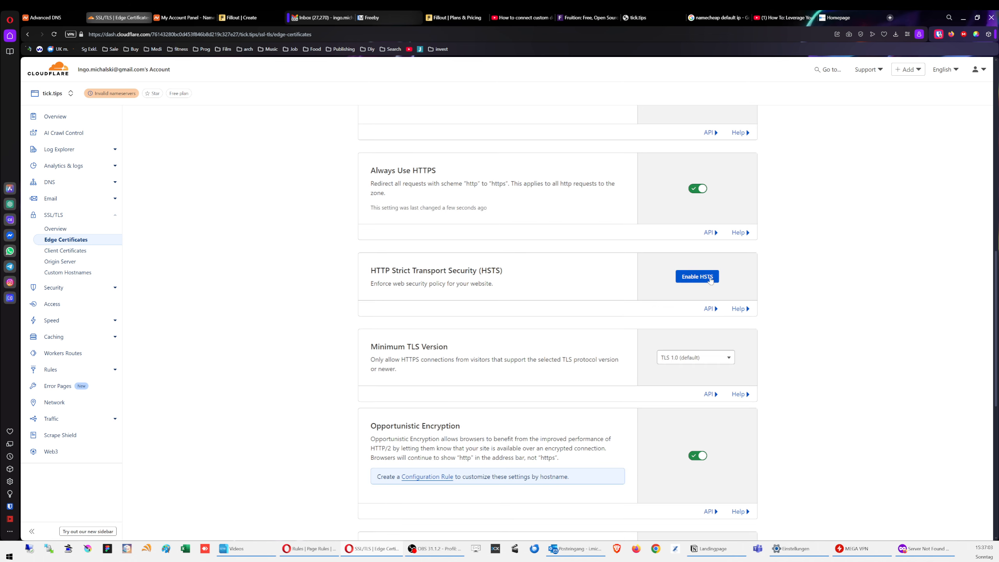
scroll(881, 315, "down", 3)
scroll(839, 303, "down", 6)
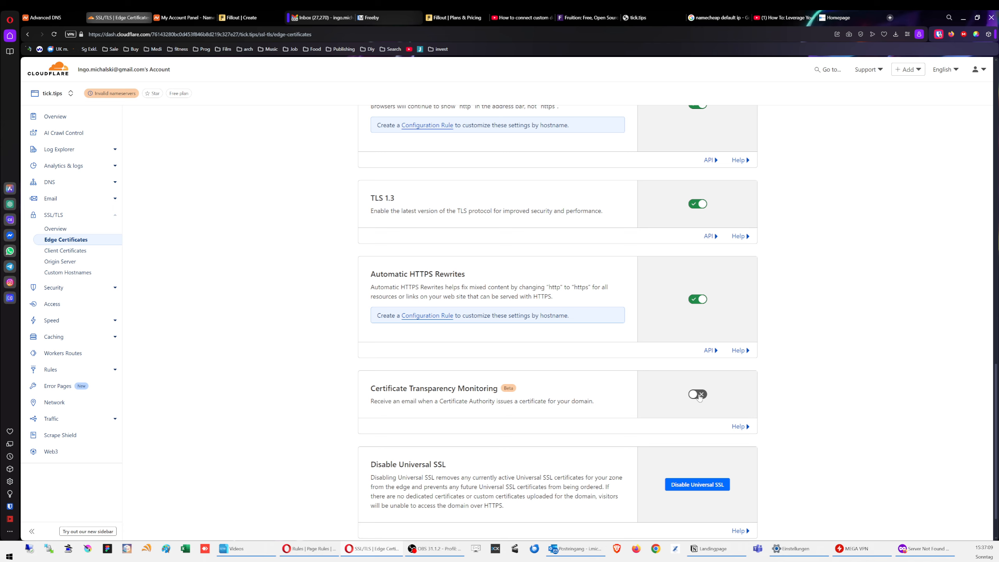
left_click(698, 395)
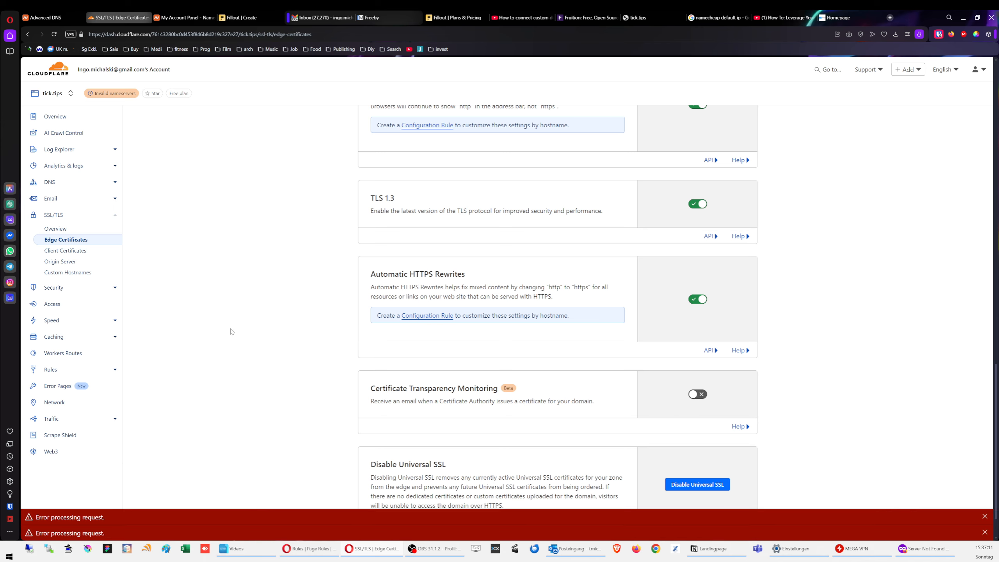
scroll(246, 362, "up", 10)
scroll(256, 375, "up", 10)
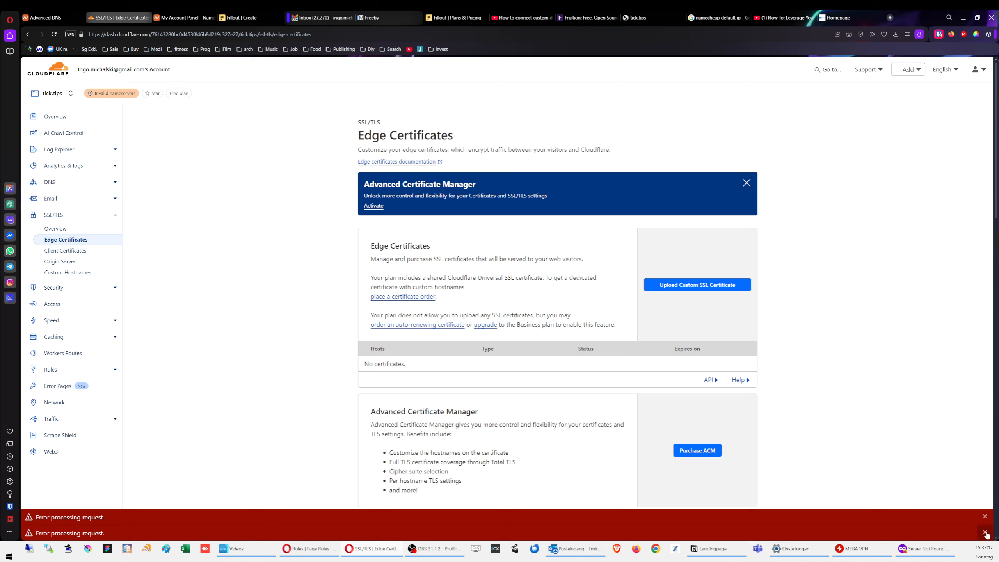
left_click(984, 516)
left_click(986, 532)
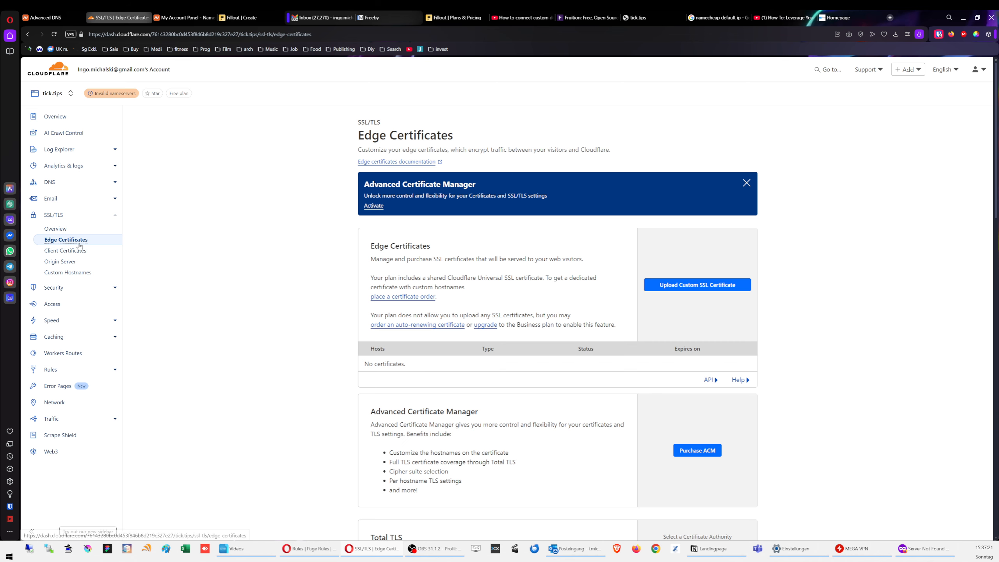
left_click(70, 183)
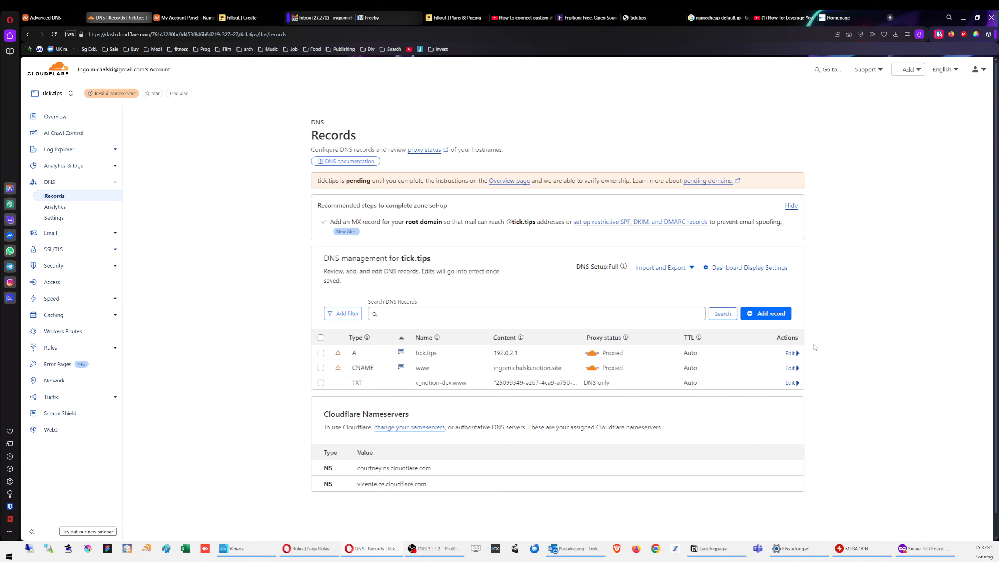
left_click(830, 20)
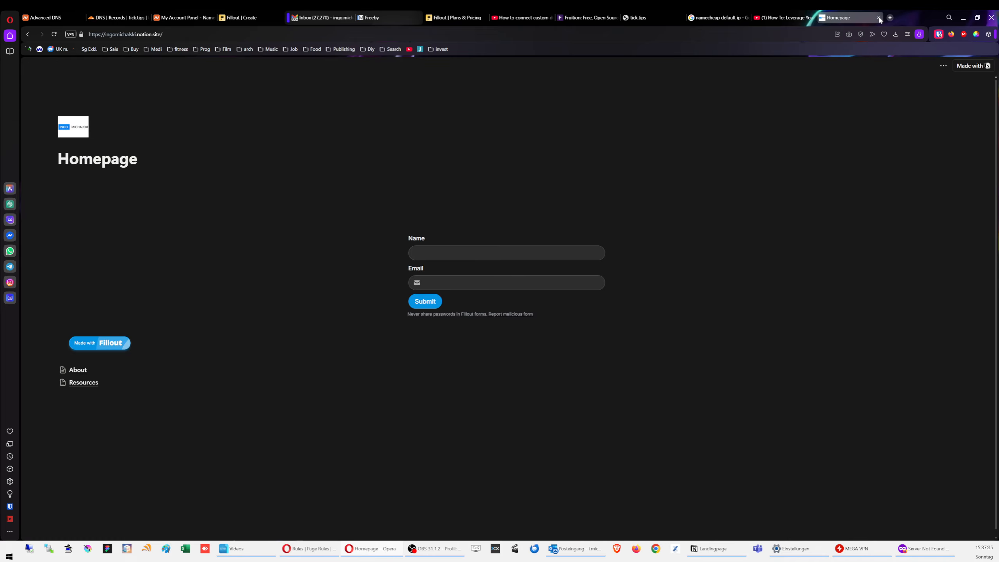
Step: Close the Homepage preview, recheck tick.tips in Firefox, then return to Notion
left_click(881, 17)
left_click(924, 551)
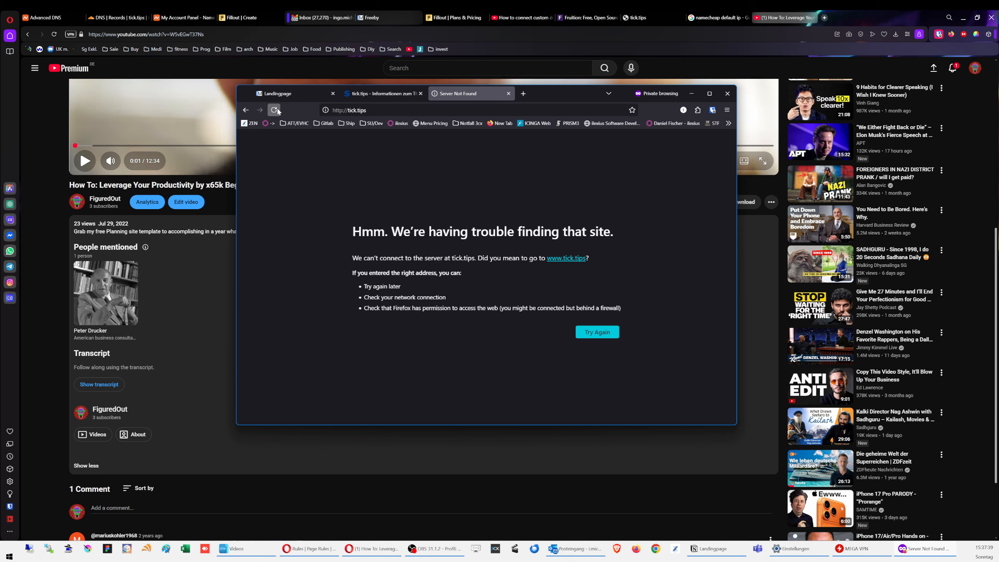
key("ctrl+l")
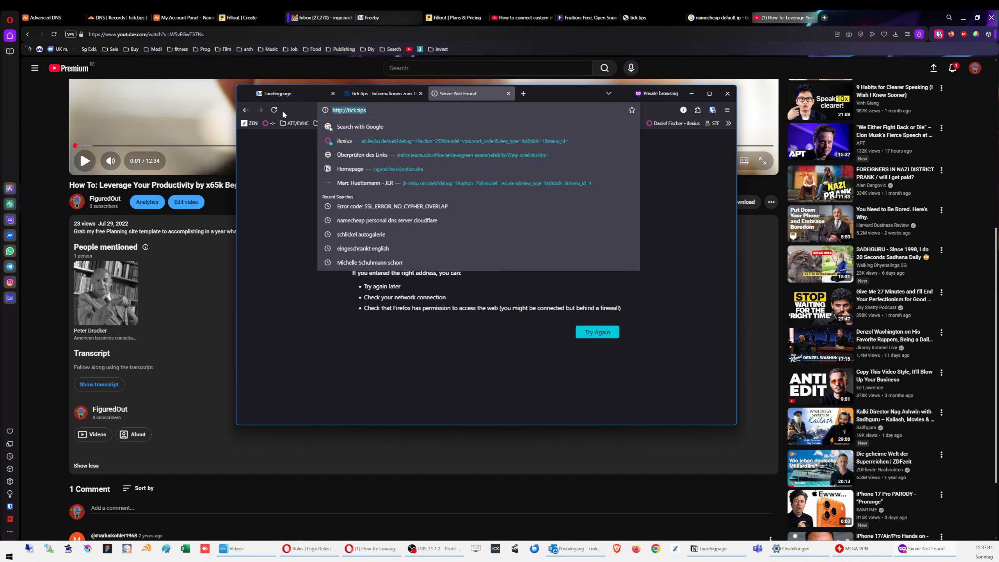
type("tick.ti")
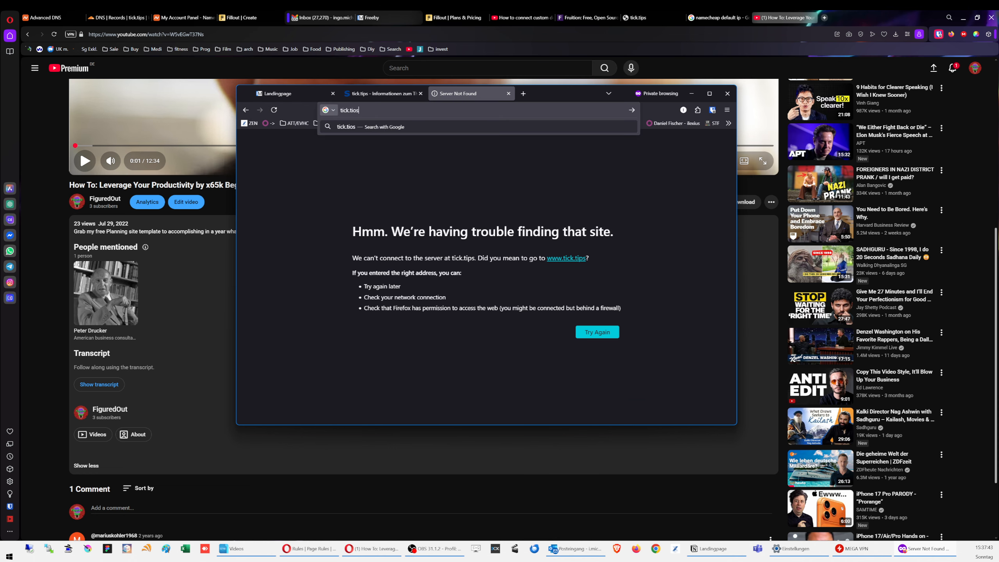
key("Escape")
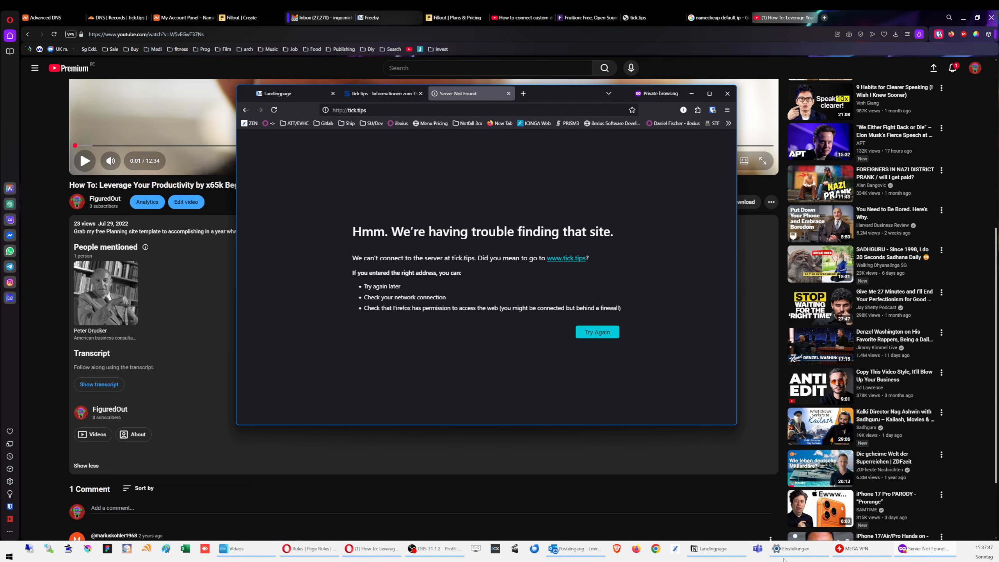
left_click(717, 551)
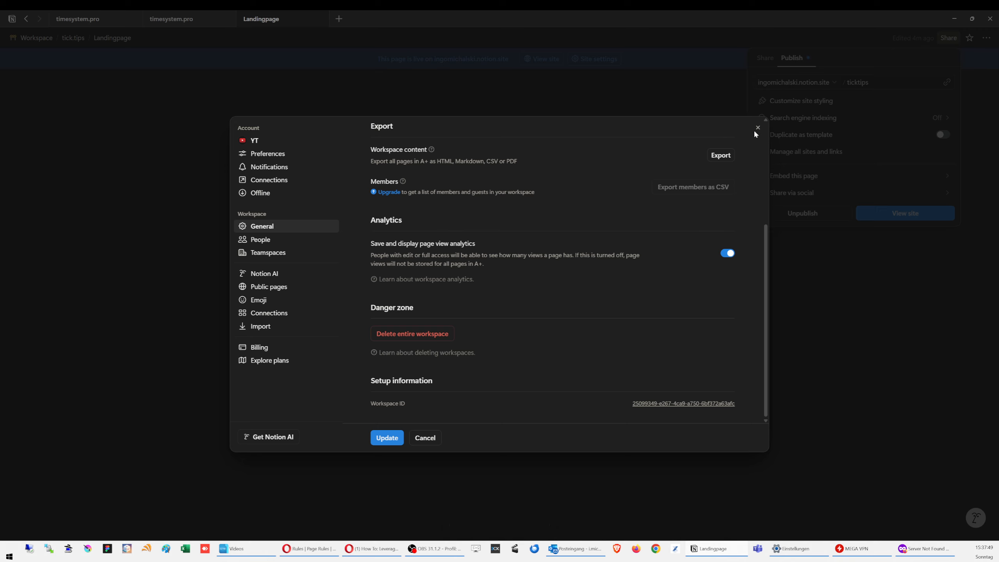
Step: Close the workspace settings and publishing options on the Landingpage
left_click(757, 129)
left_click(411, 321)
left_click(407, 319)
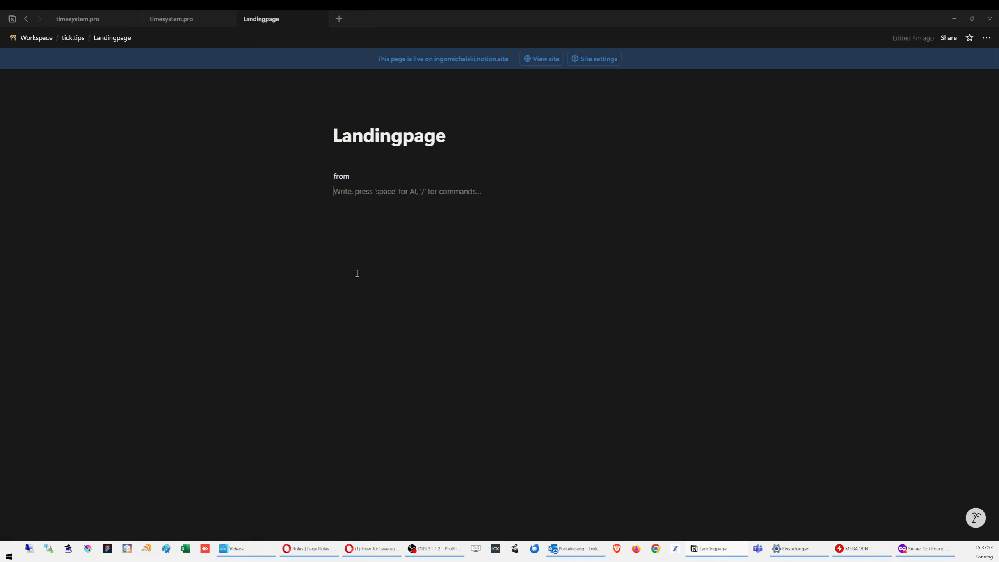
double_click(361, 173)
left_click(415, 230)
Step: Add a new sub-page below the Landingpage link on tick.tips using /page
left_click(70, 39)
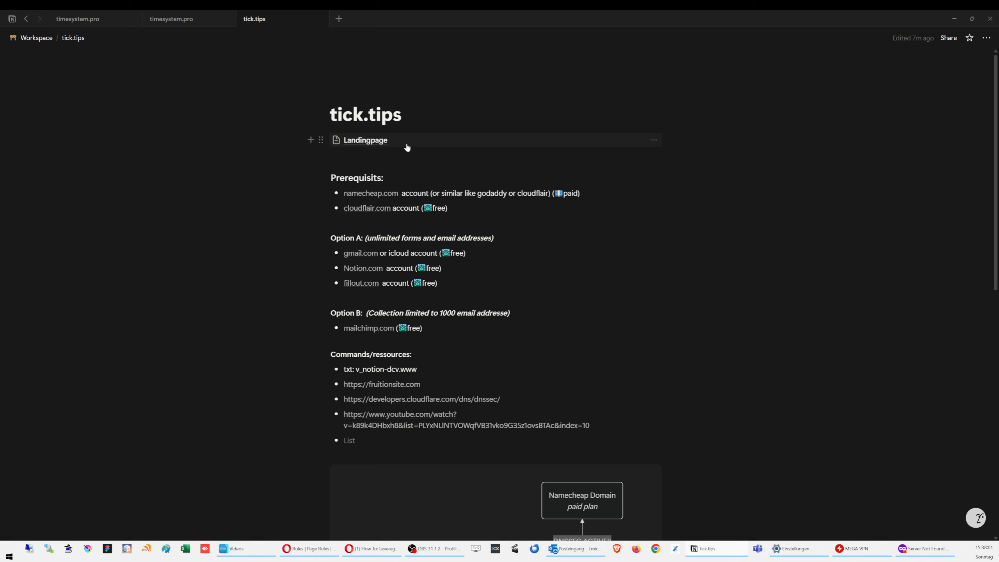
left_click(407, 143)
left_click(73, 38)
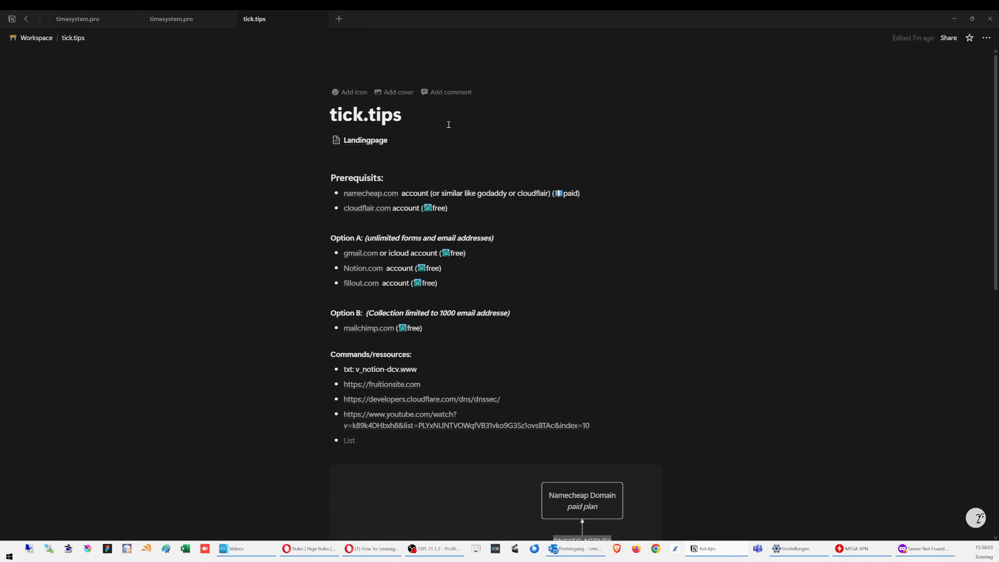
left_click(309, 140)
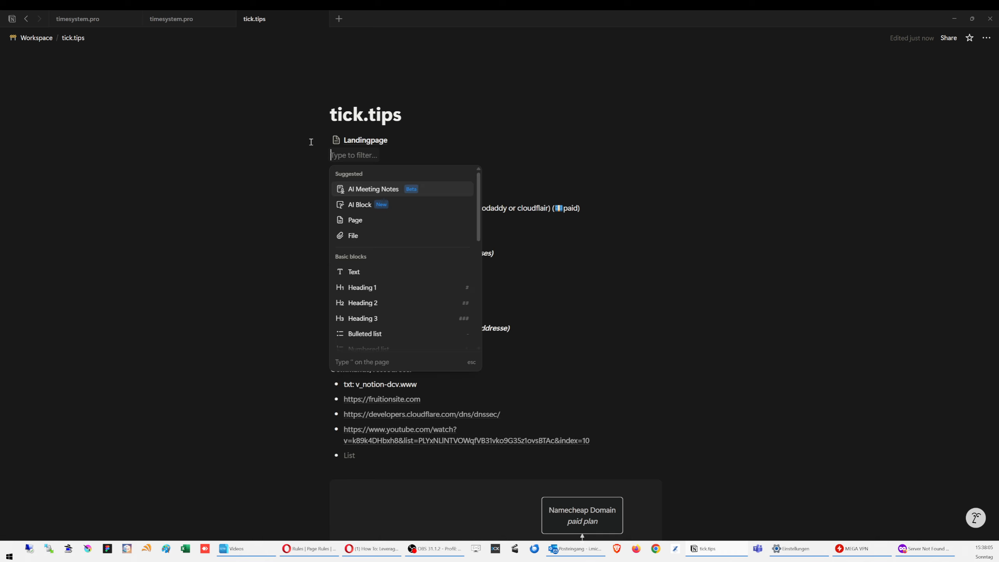
left_click(362, 156)
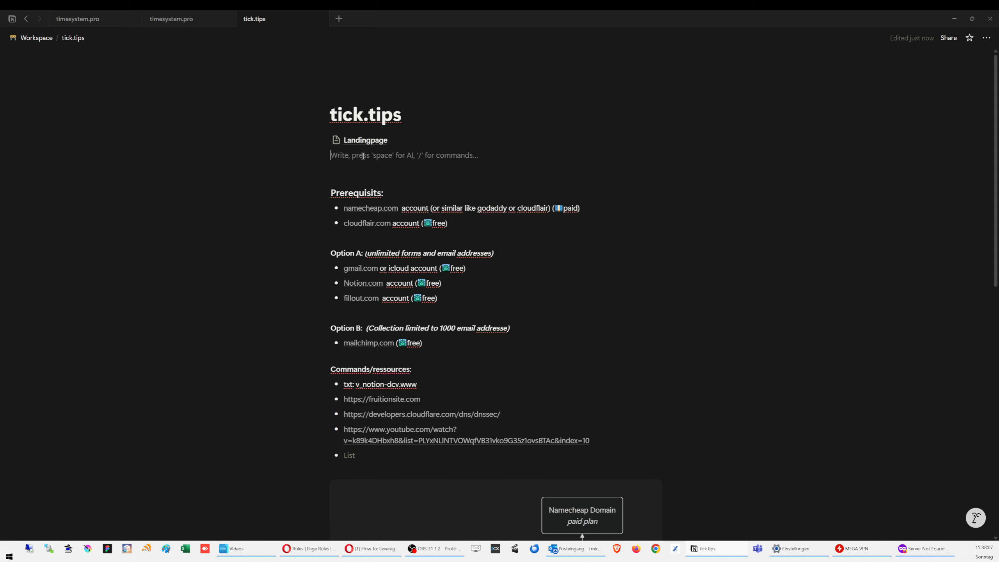
type("/p")
key("Return")
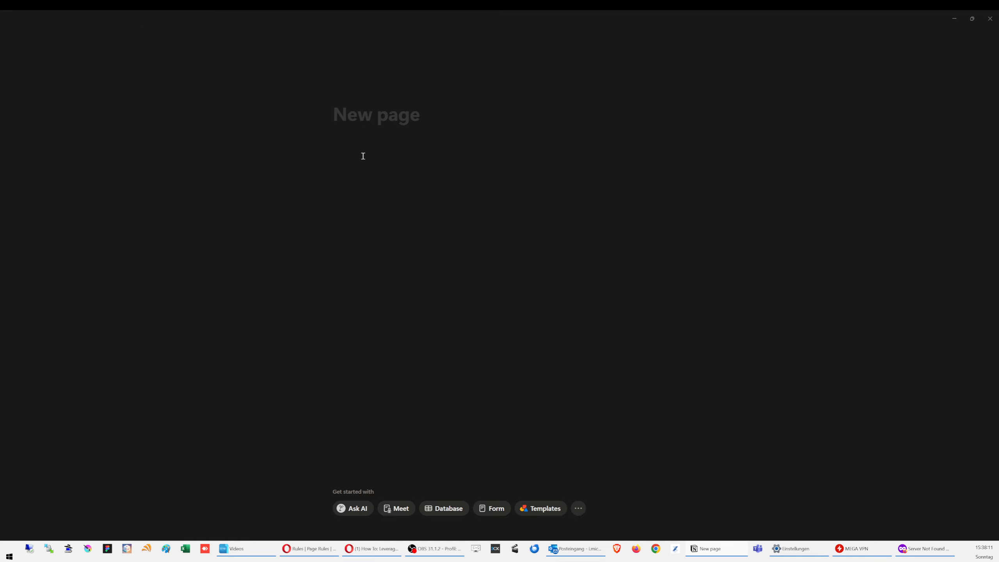
Step: Create an empty database titled 'tick.tip Submissions'
left_click(440, 511)
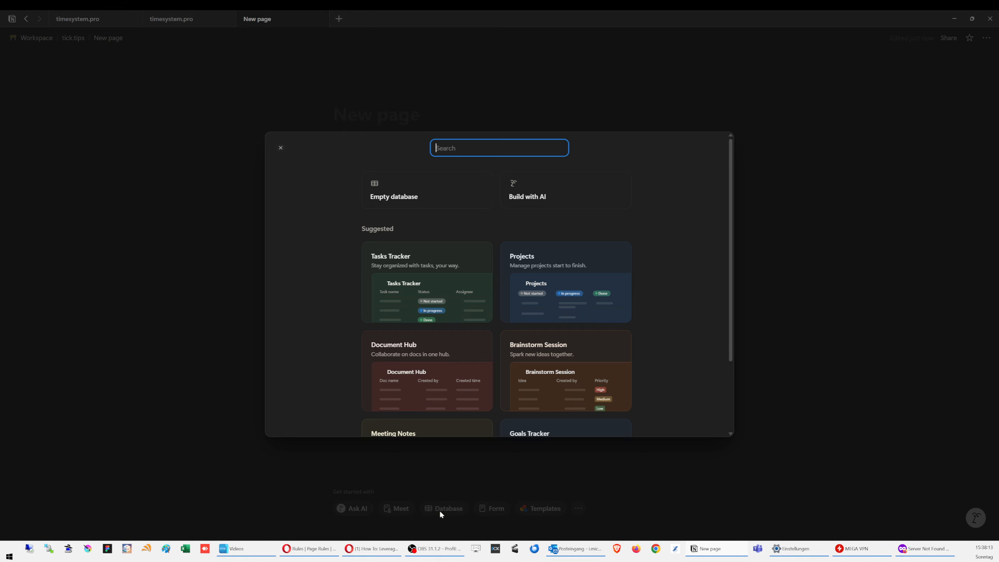
left_click(433, 194)
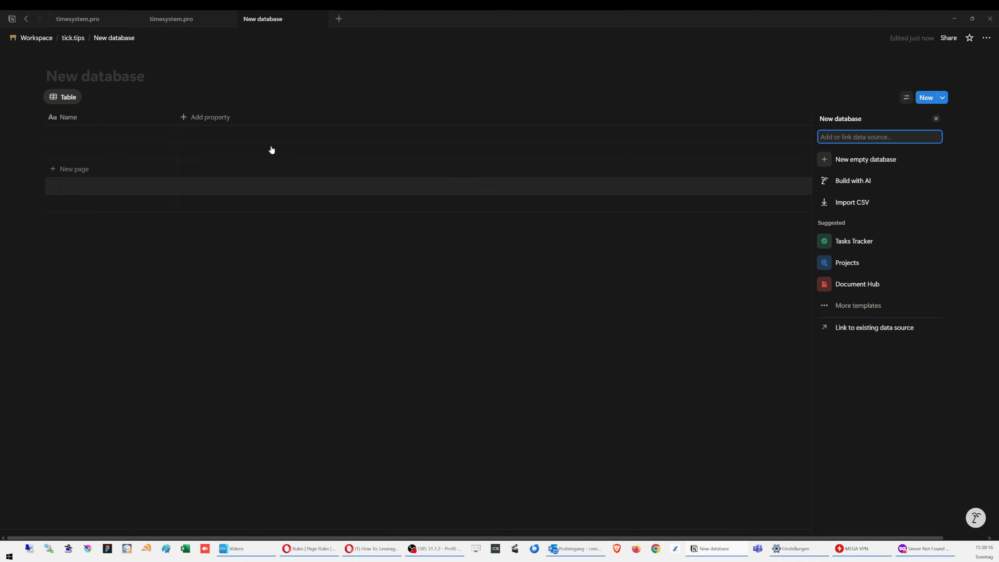
left_click(84, 80)
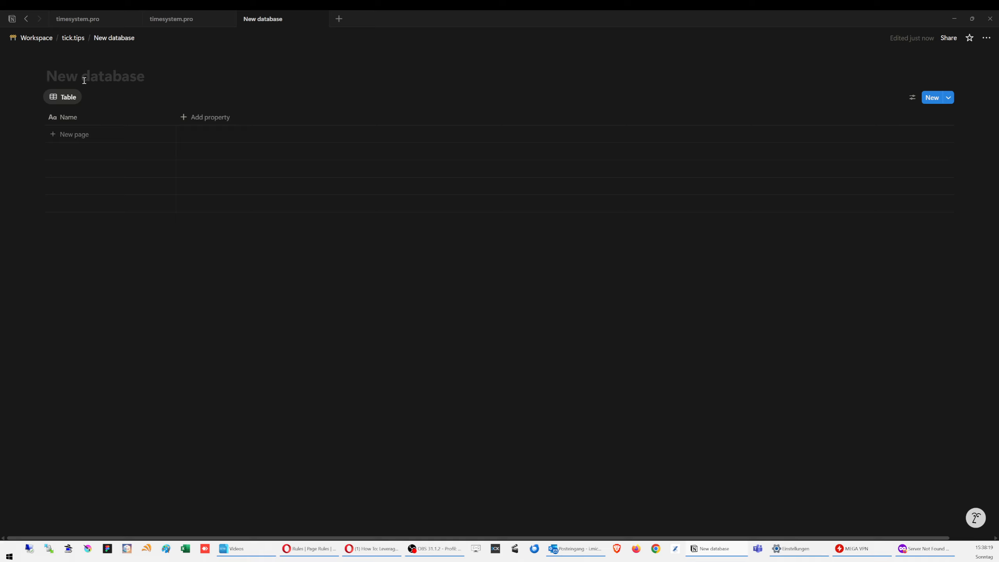
type("tick.top")
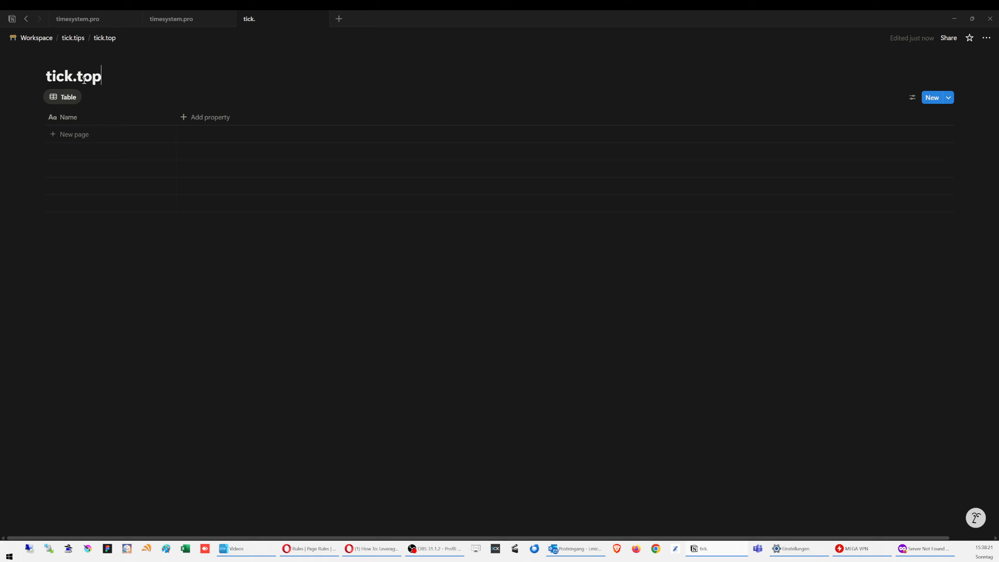
key("BackSpace")
key("BackSpace")
type("ip Submissions")
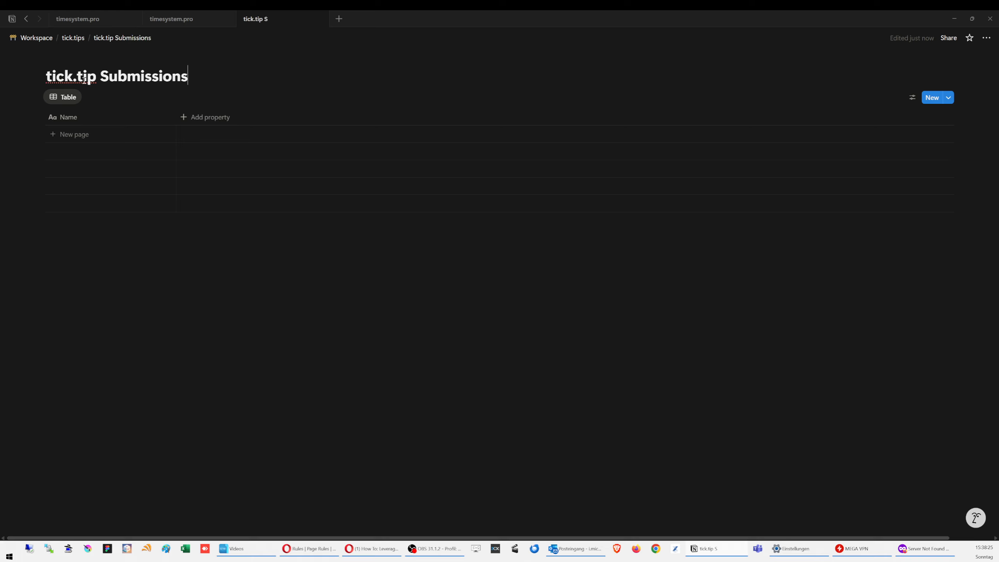
Step: Add an Email column and a Text column named 'Submission ID'
left_click(205, 117)
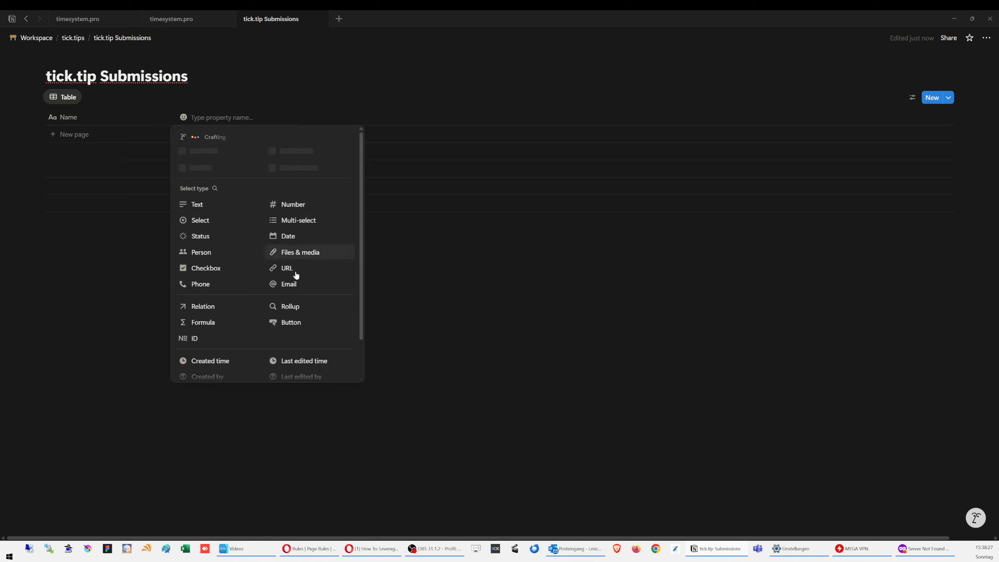
left_click(296, 284)
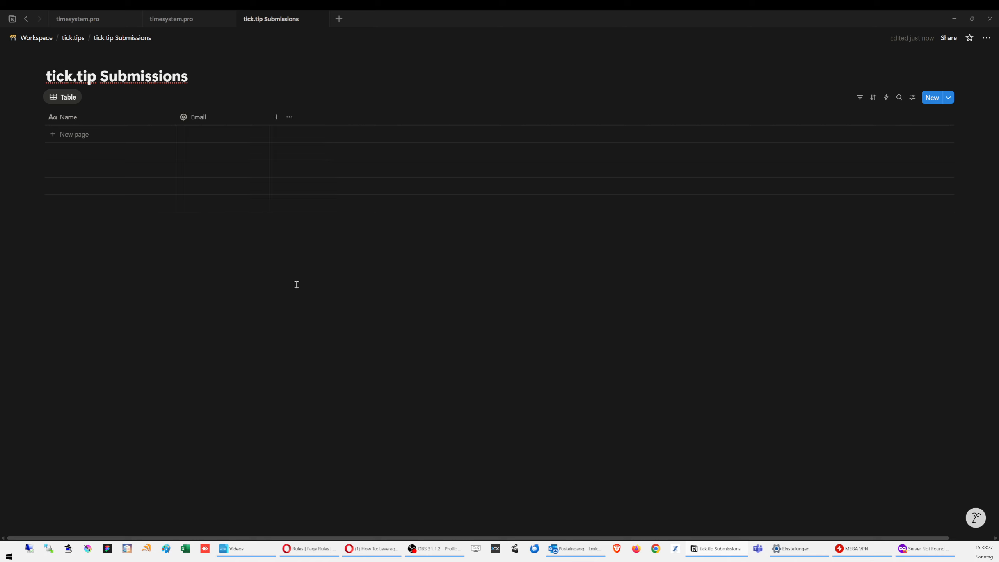
left_click(277, 117)
left_click(290, 205)
left_click(308, 119)
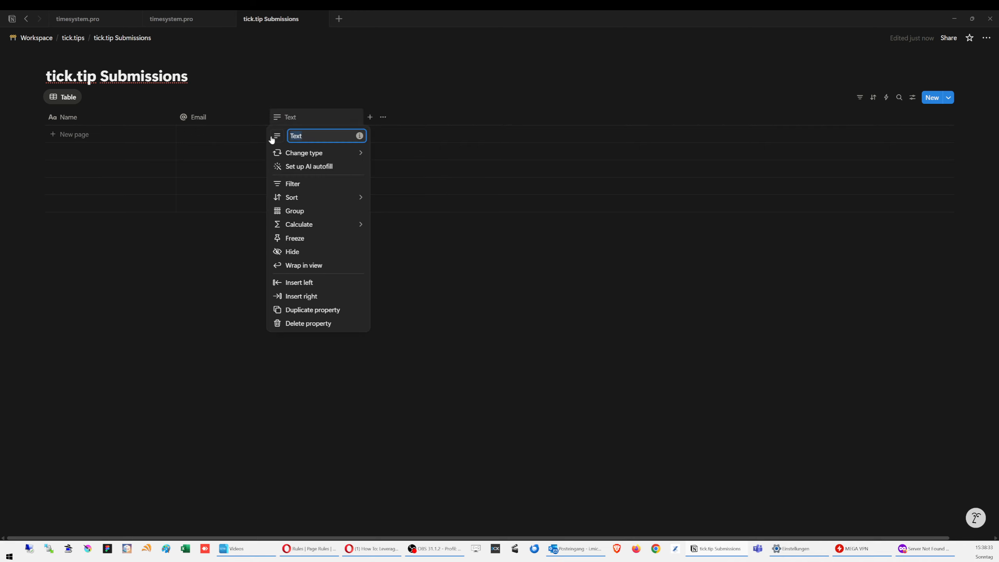
type("Submission ID")
left_click(516, 329)
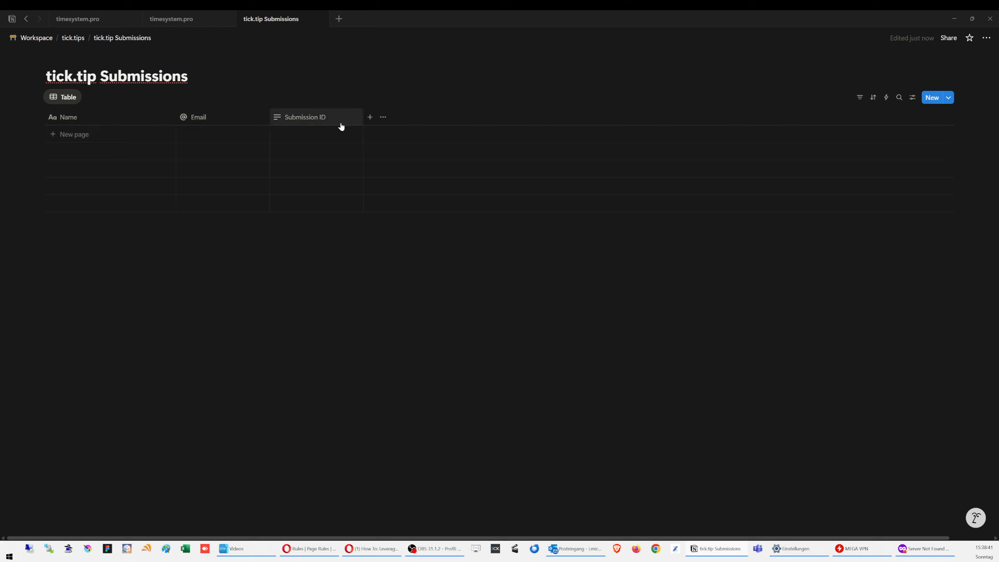
Step: Add a 'First Name' Text column and rename the Name column to 'Last Name'
left_click(369, 117)
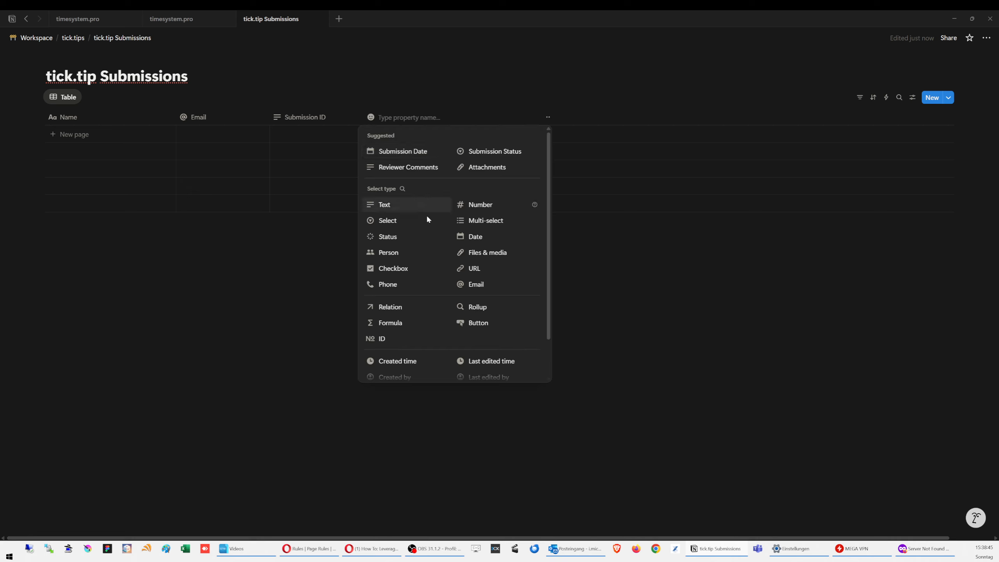
left_click(404, 210)
left_click(391, 123)
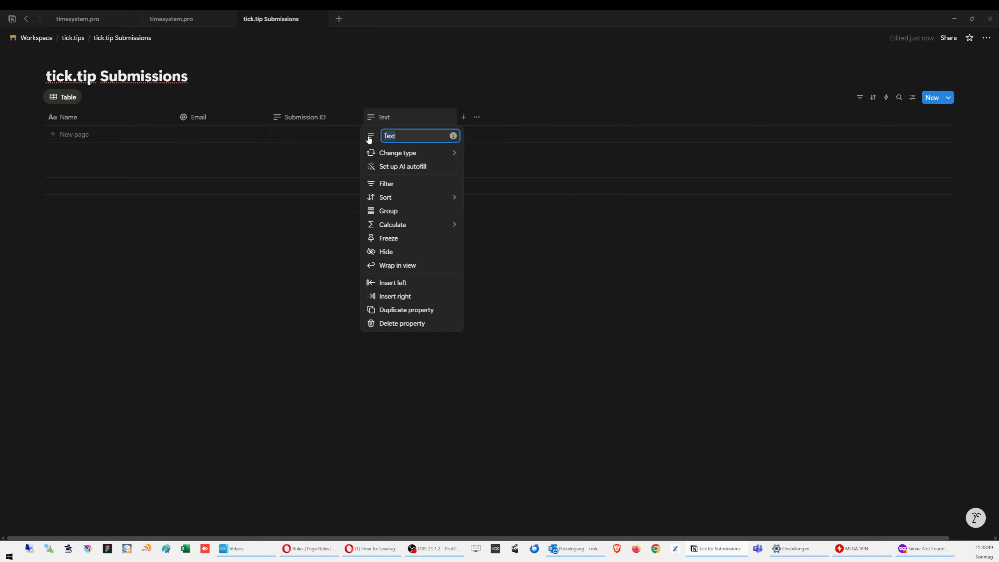
type("First Name")
left_click(87, 118)
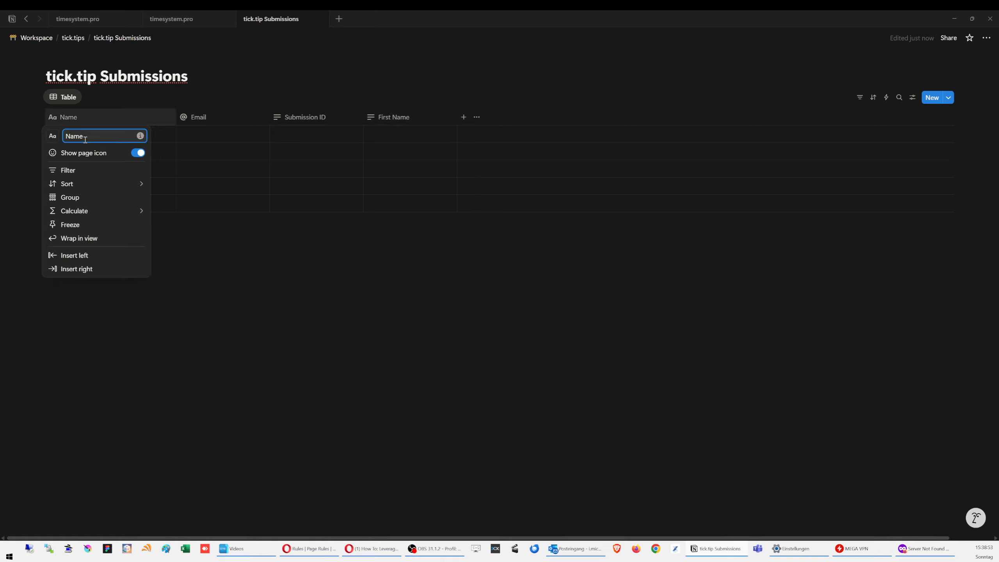
type("Last Name")
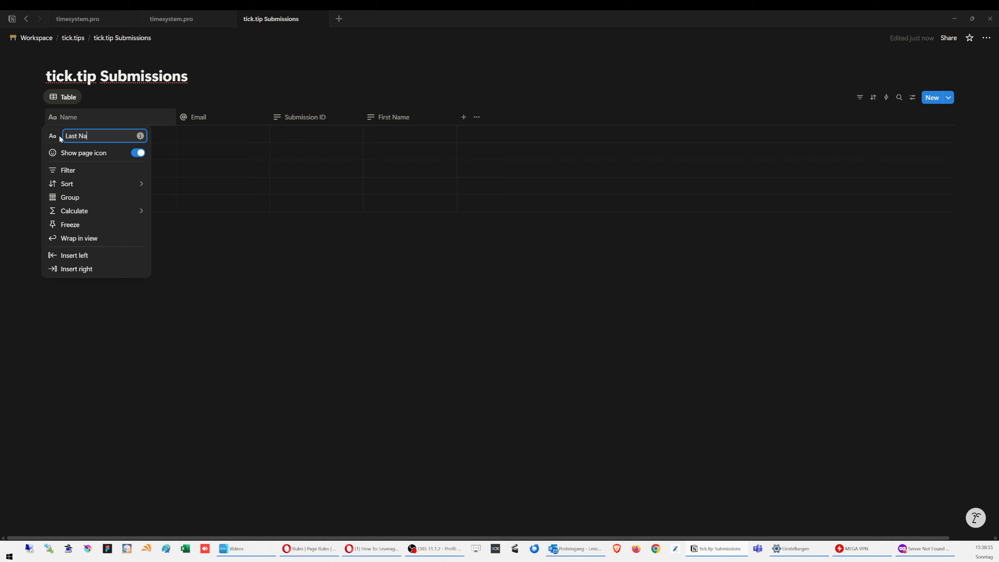
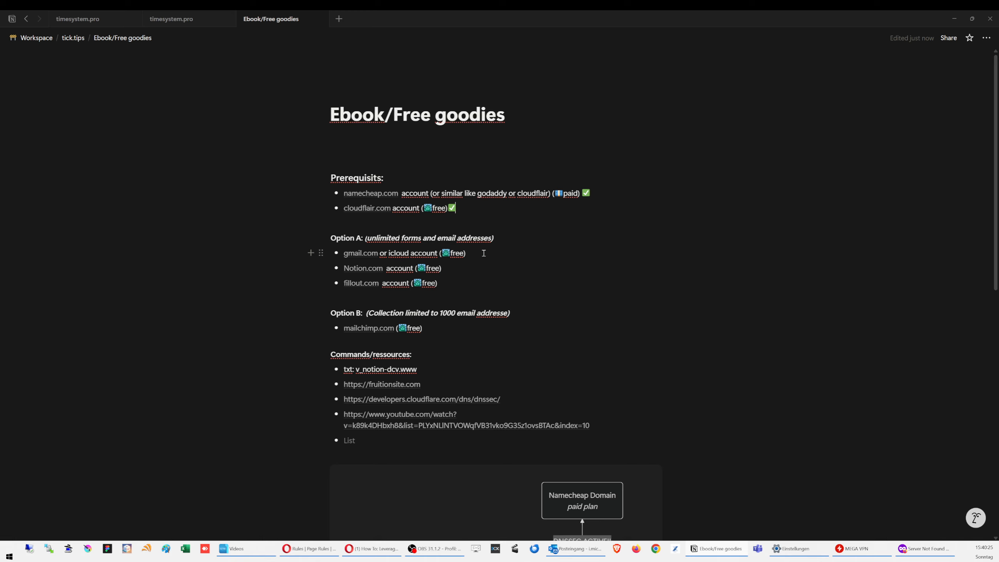
Step: Paste ✅ after the gmail and Notion.com lines and ⌛ after fillout.com, selecting the hourglass
type("✅")
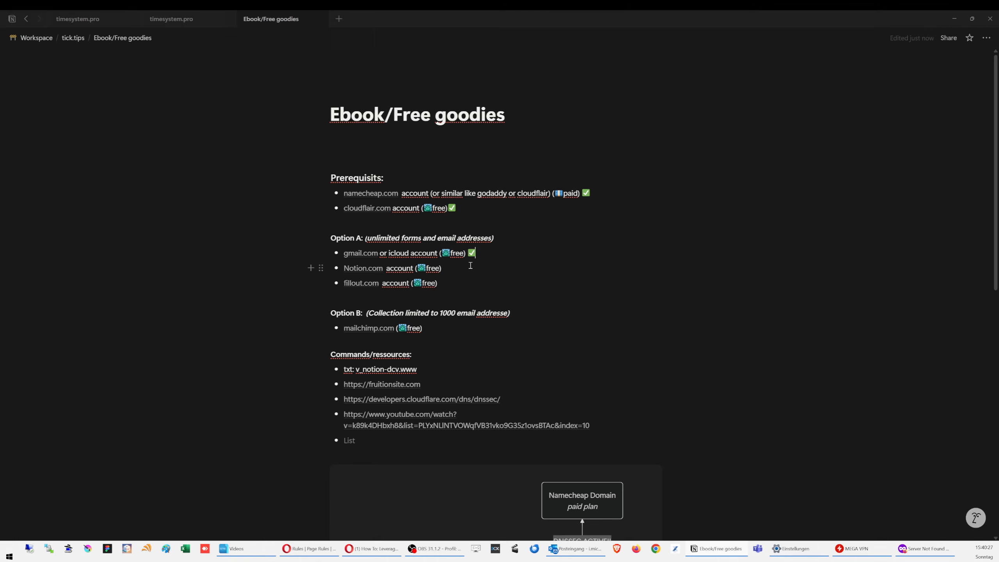
left_click(469, 265)
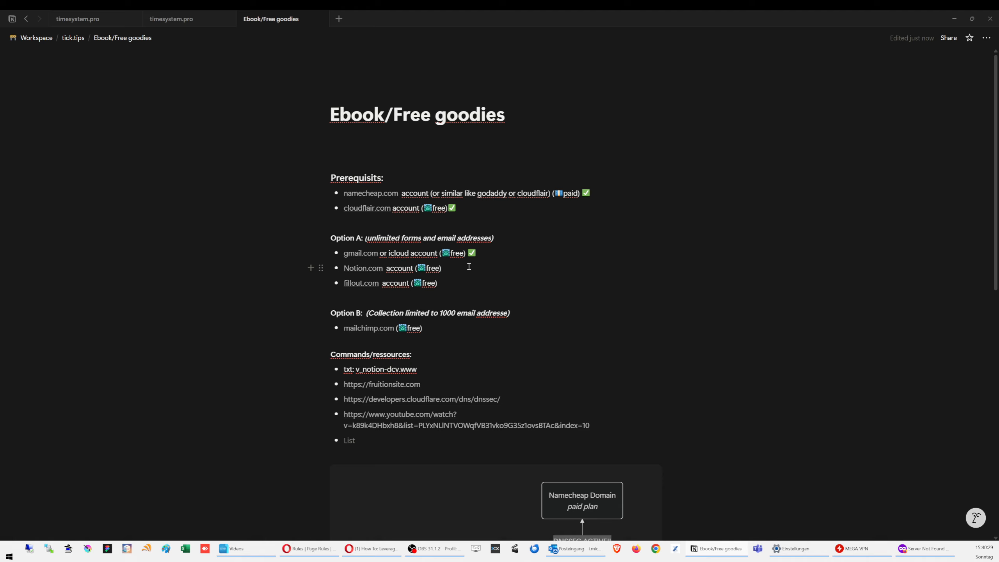
type("✅")
left_click(463, 286)
type("⌛")
key("shift+Left")
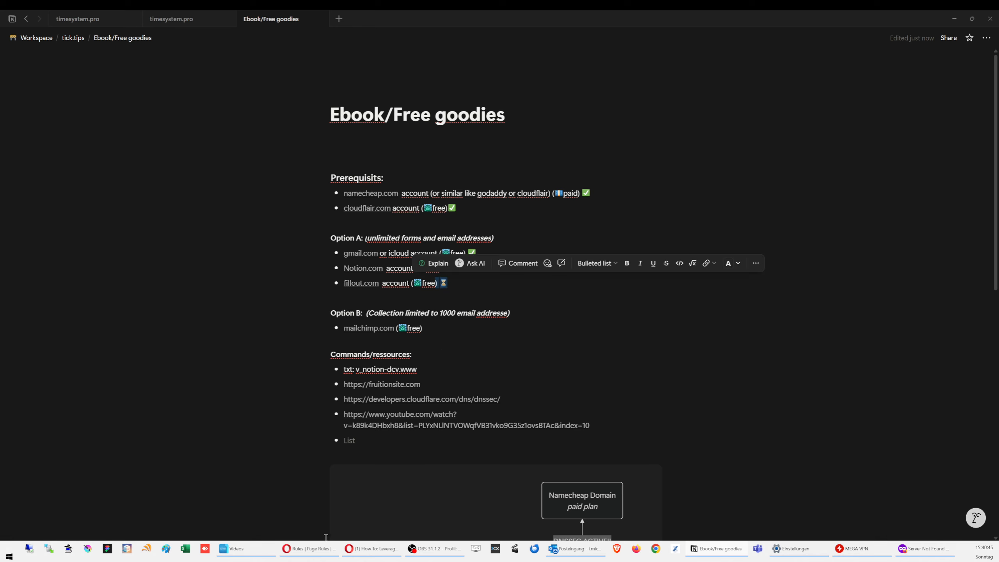
left_click(367, 555)
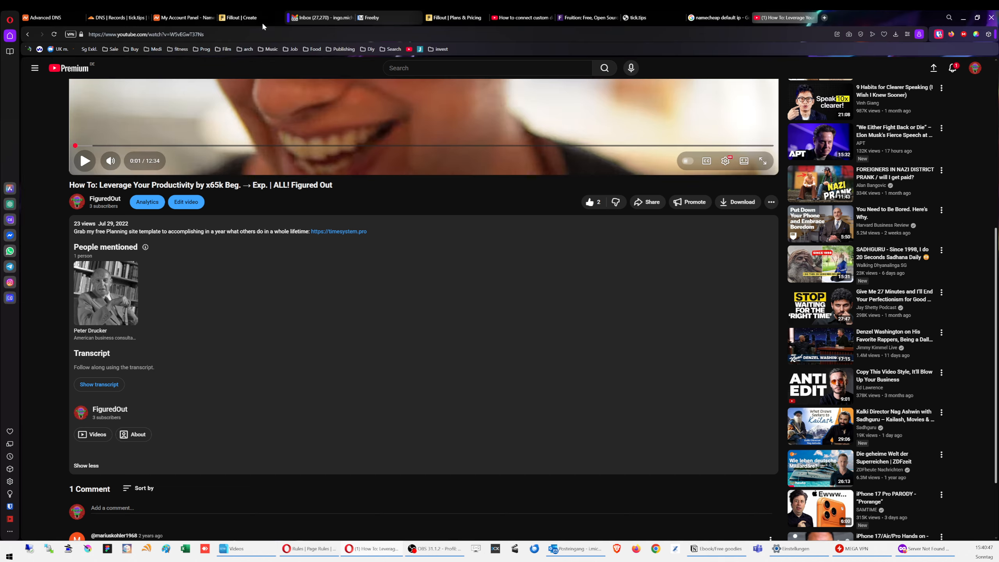
Step: Reload the Fillout home page and choose Create > Form
left_click(252, 18)
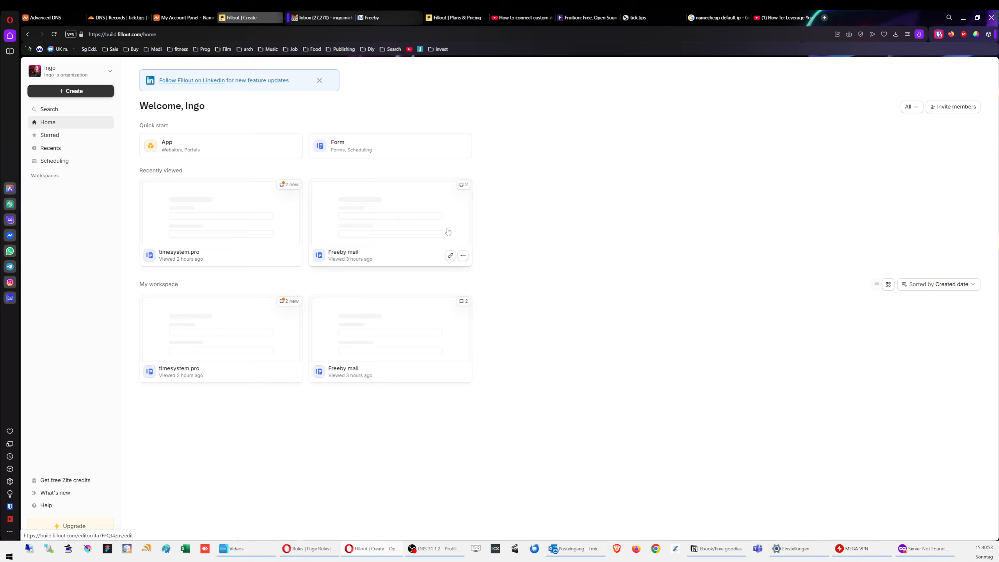
left_click(54, 35)
left_click(72, 93)
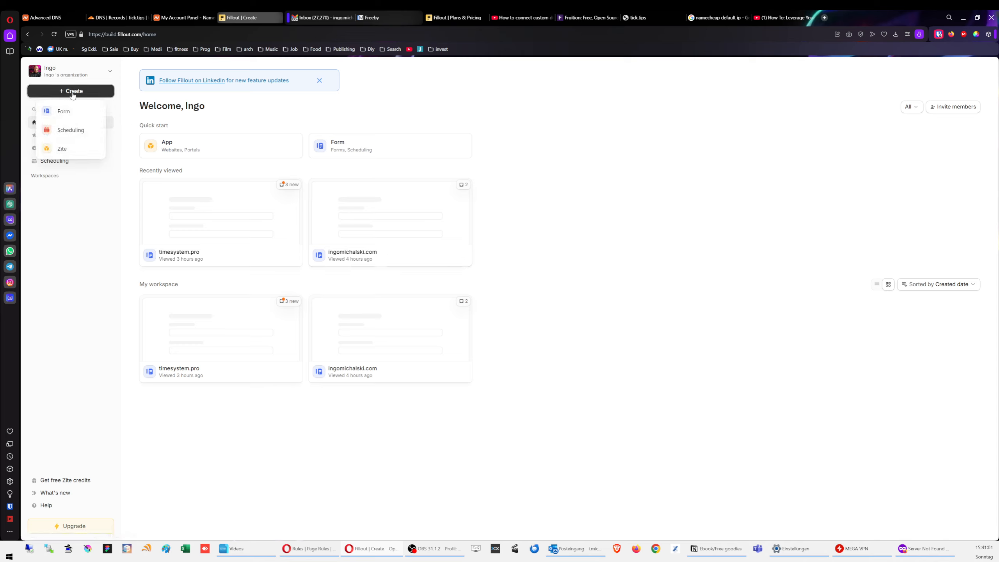
left_click(70, 111)
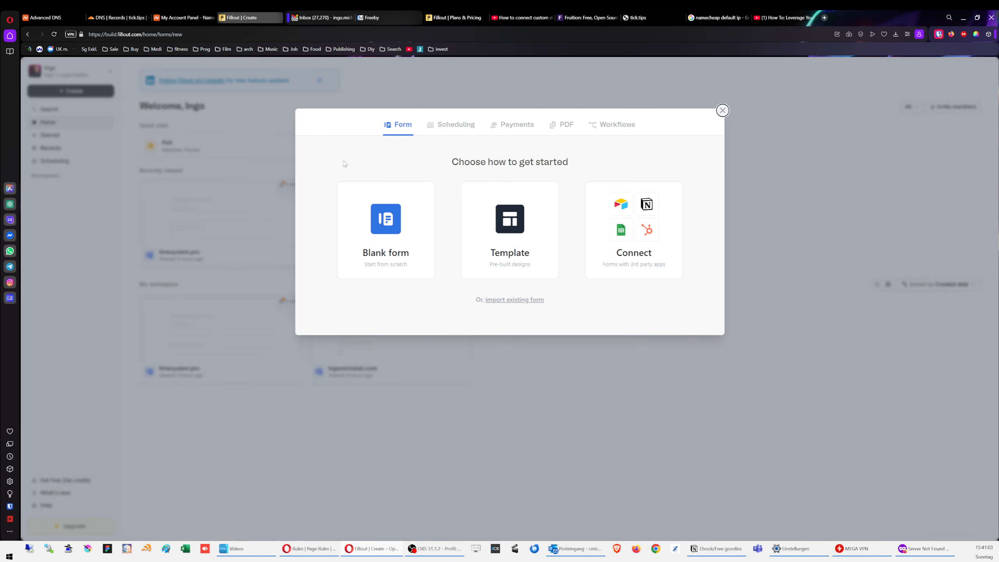
Step: Choose a Notion-connected form with the Dark theme
left_click(643, 220)
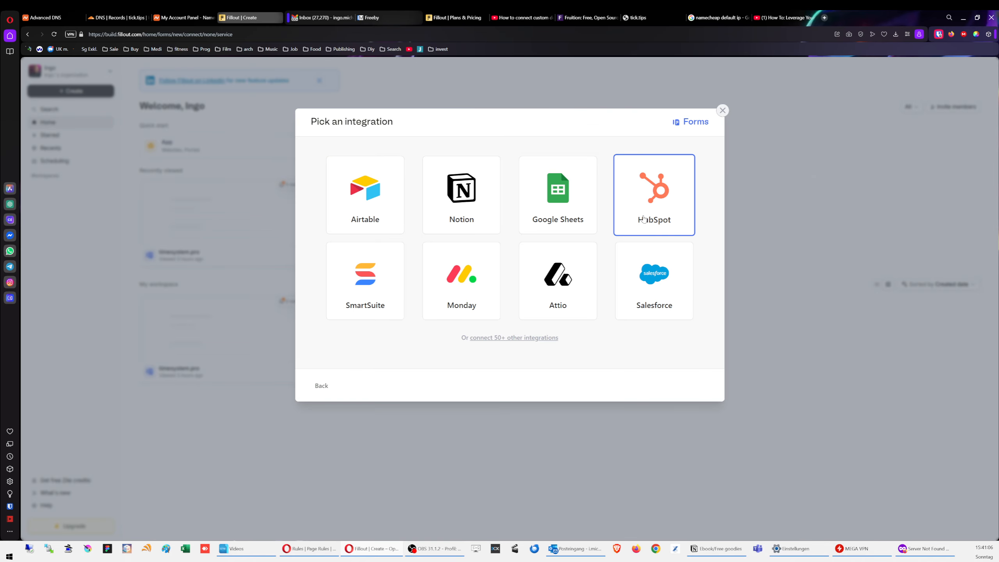
left_click(434, 196)
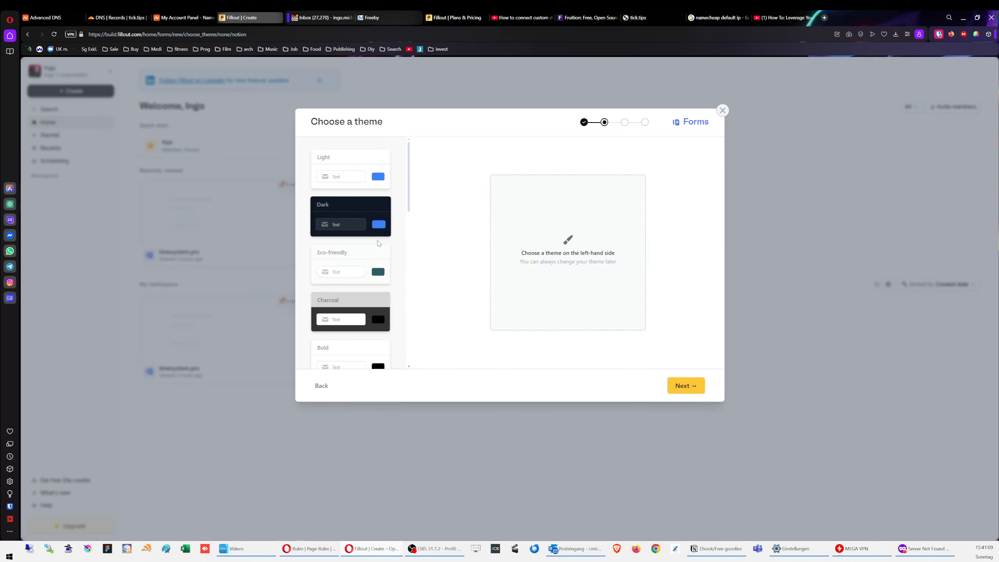
left_click(348, 208)
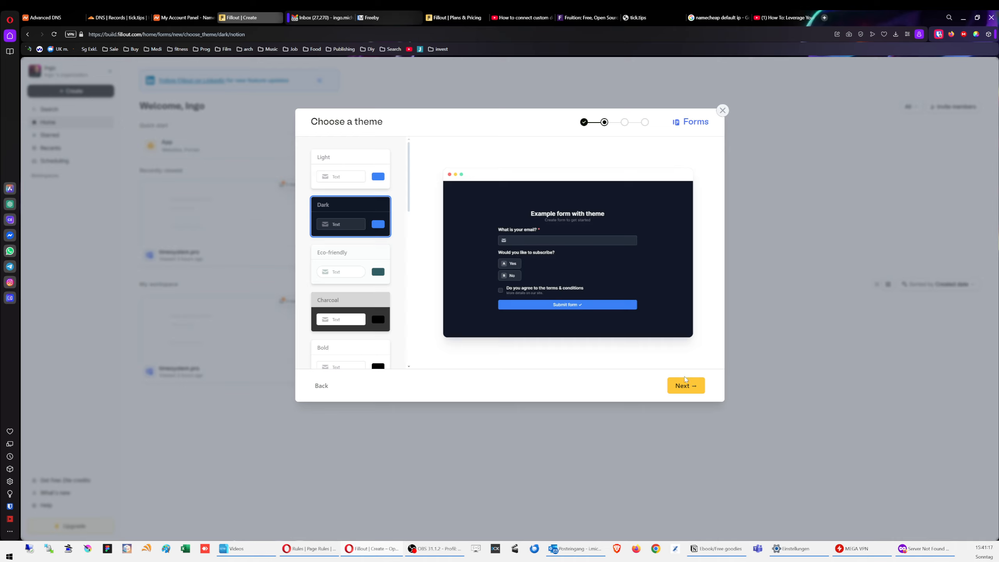
left_click(692, 386)
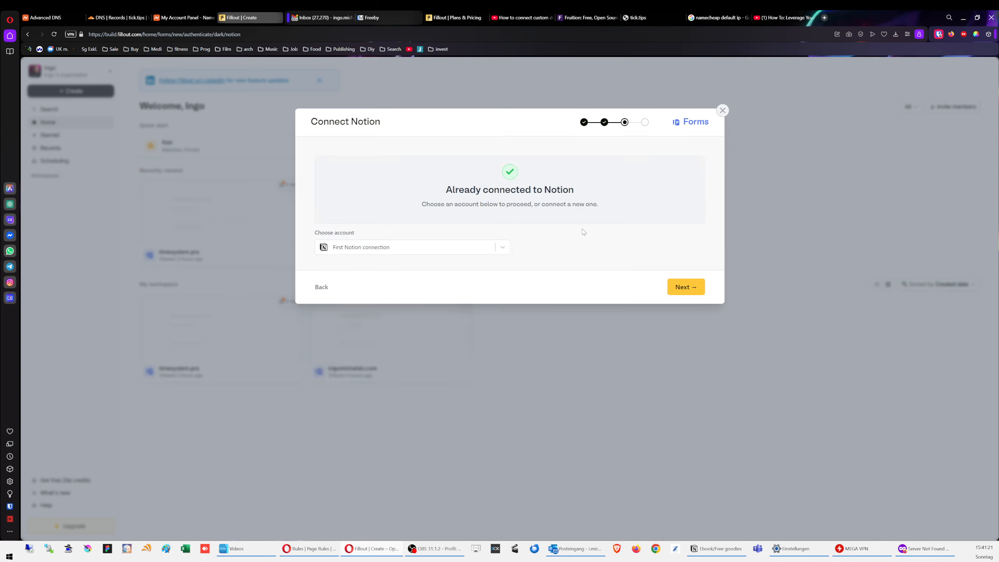
Step: Keep the existing Notion account, target the tick.tip Submissions database, and create the form
left_click(499, 248)
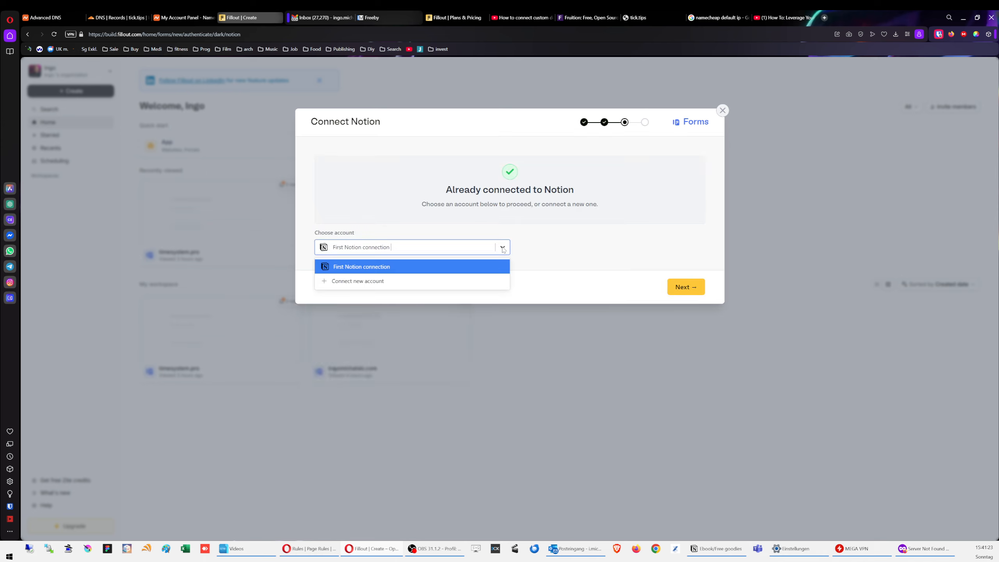
left_click(499, 266)
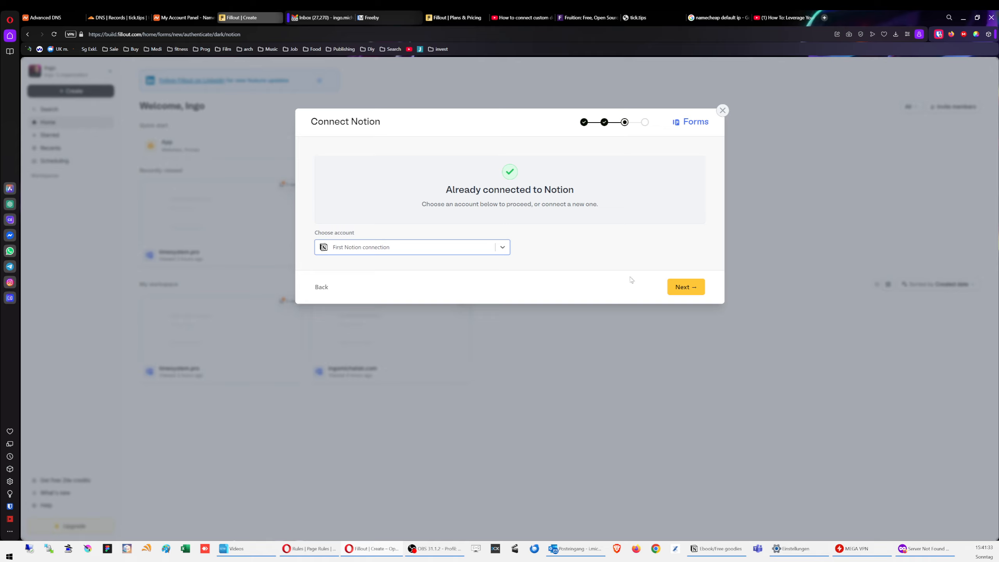
left_click(689, 291)
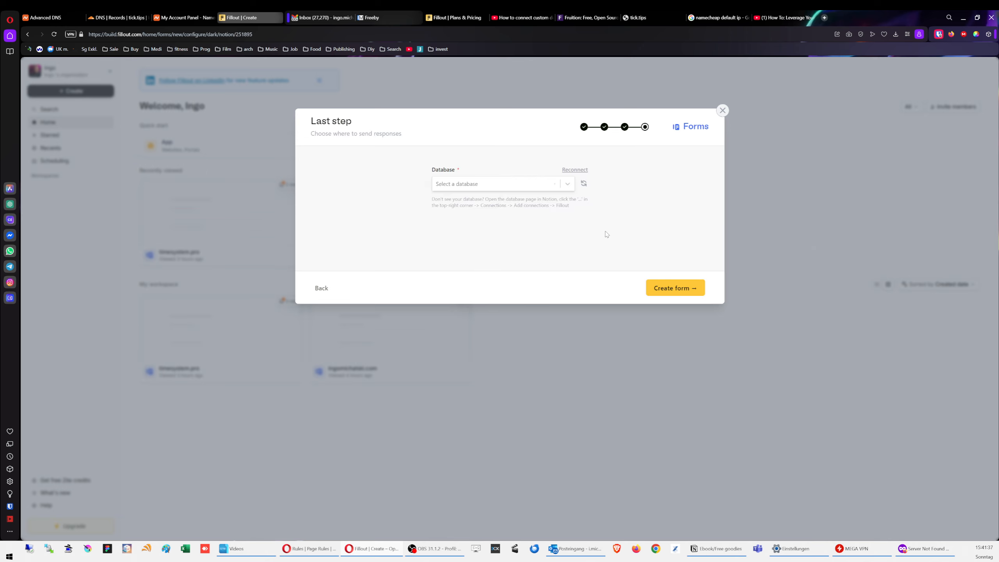
left_click(568, 184)
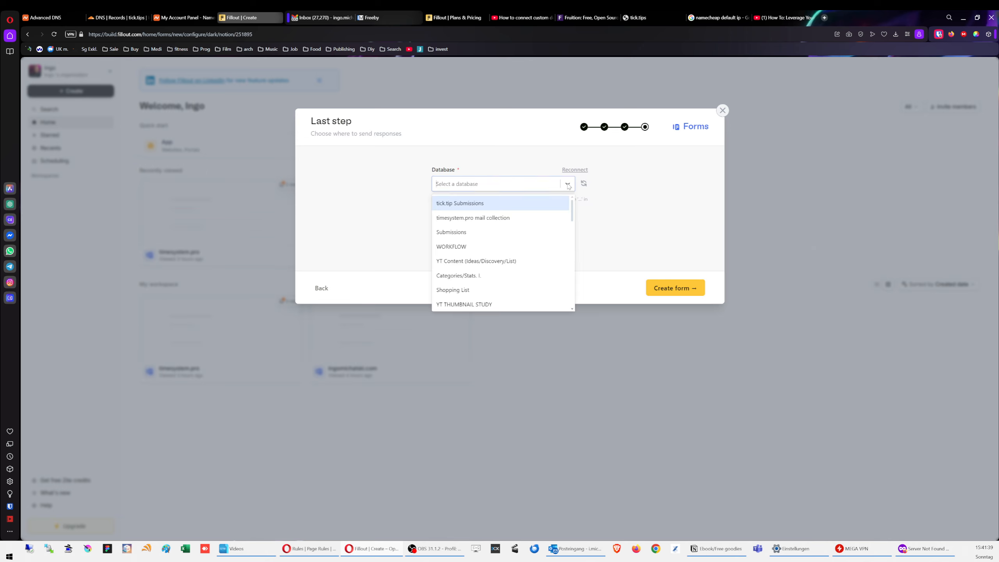
left_click(484, 203)
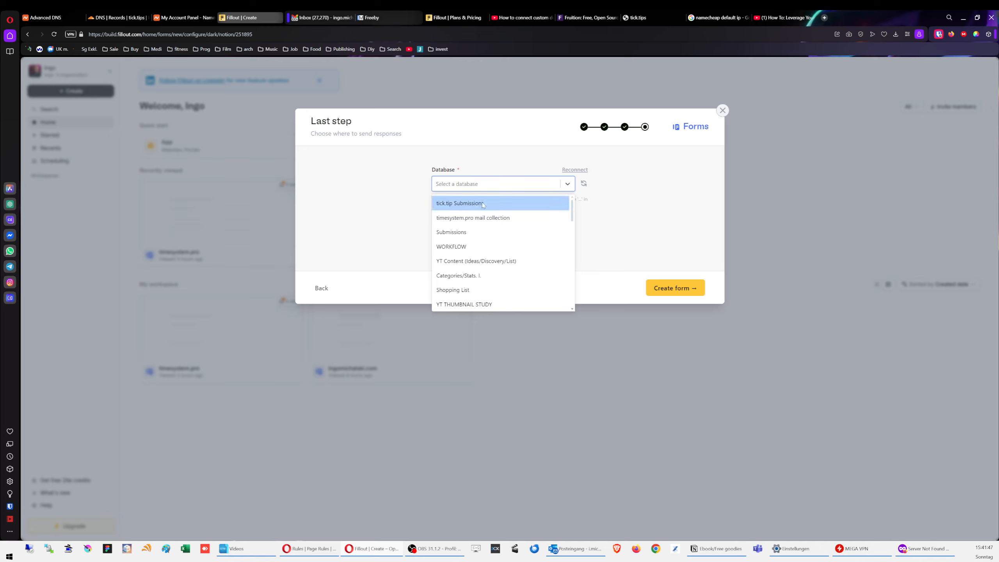
left_click(681, 289)
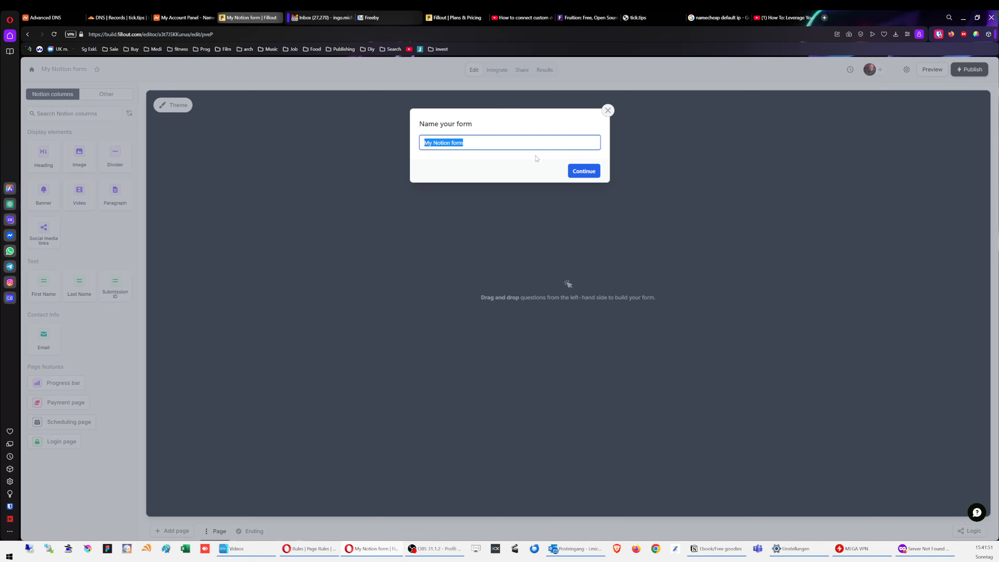
Step: Name the form 'tick.tips' and add an Email field to it
type("tick.tips")
left_click(588, 177)
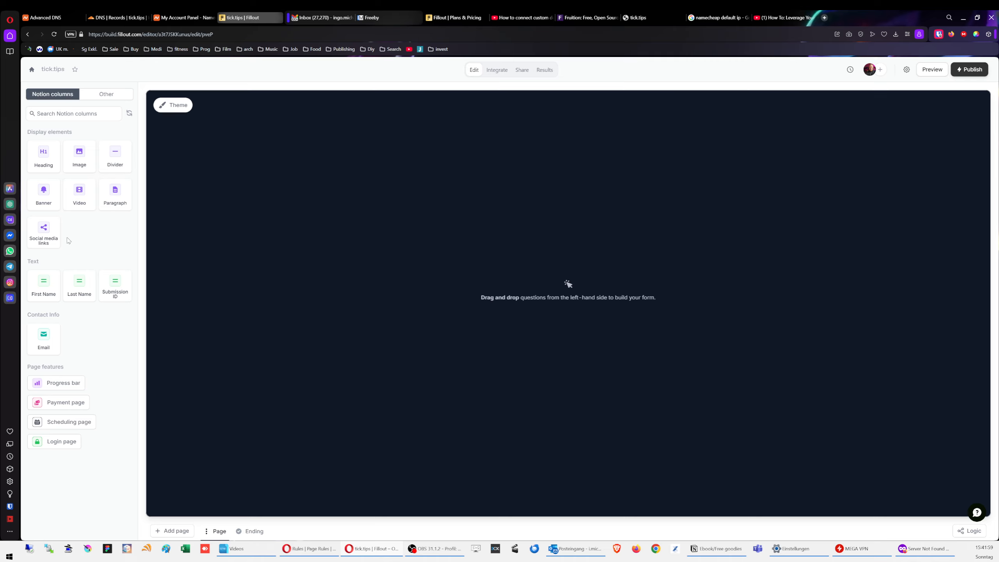
left_click_drag(53, 346, 450, 339)
left_click(402, 267)
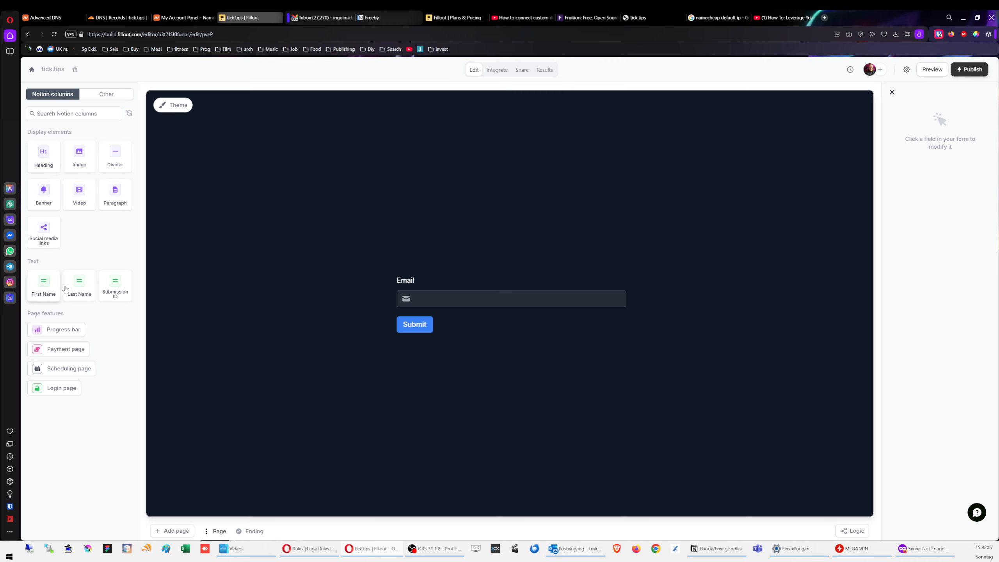
Step: Add First Name and Last Name fields above the Email field
left_click_drag(51, 291, 368, 265)
left_click_drag(64, 290, 508, 291)
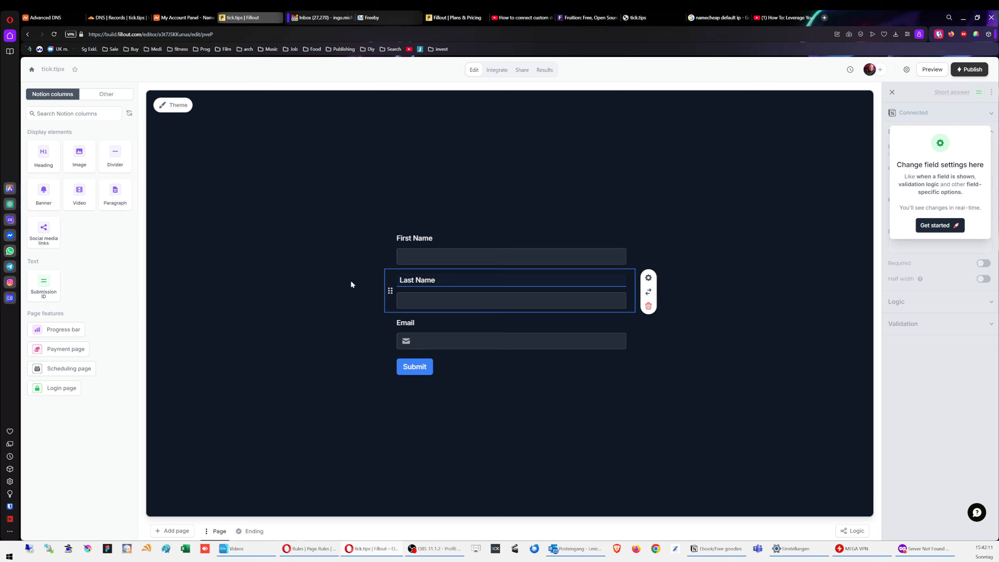
left_click(689, 379)
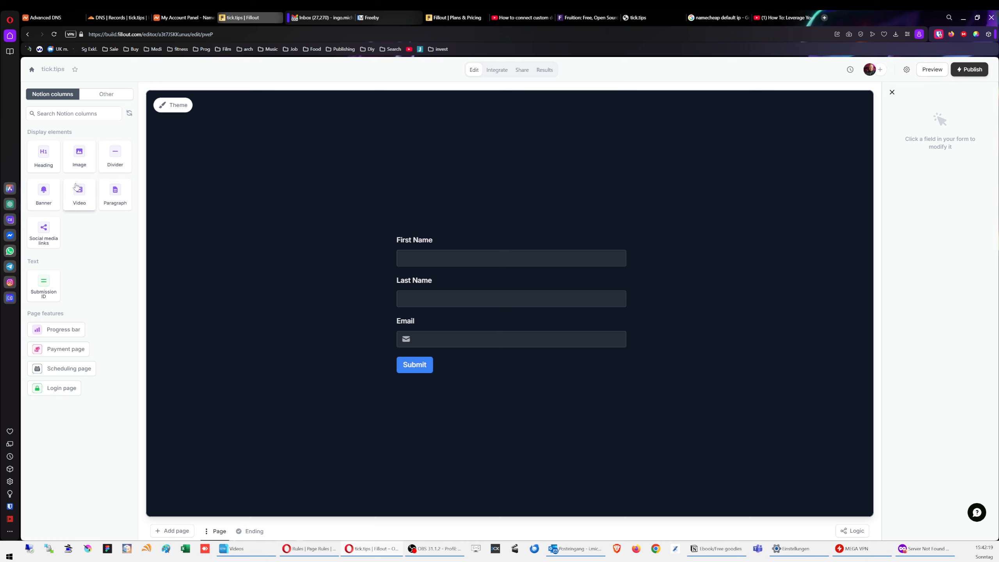
left_click(172, 105)
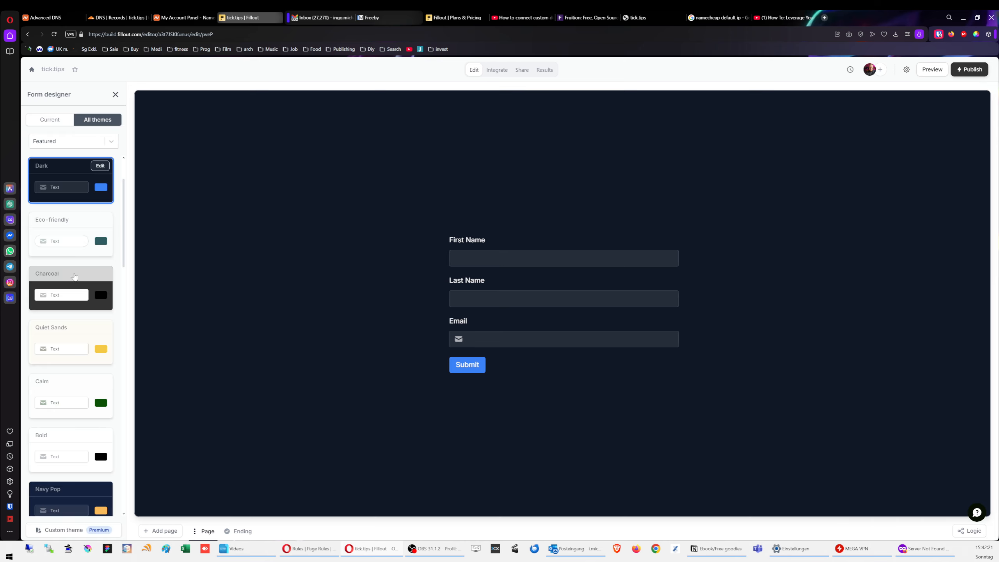
Step: Open the Dark theme's colour settings, view the published Landingpage in Firefox, then return to Notion
left_click(100, 166)
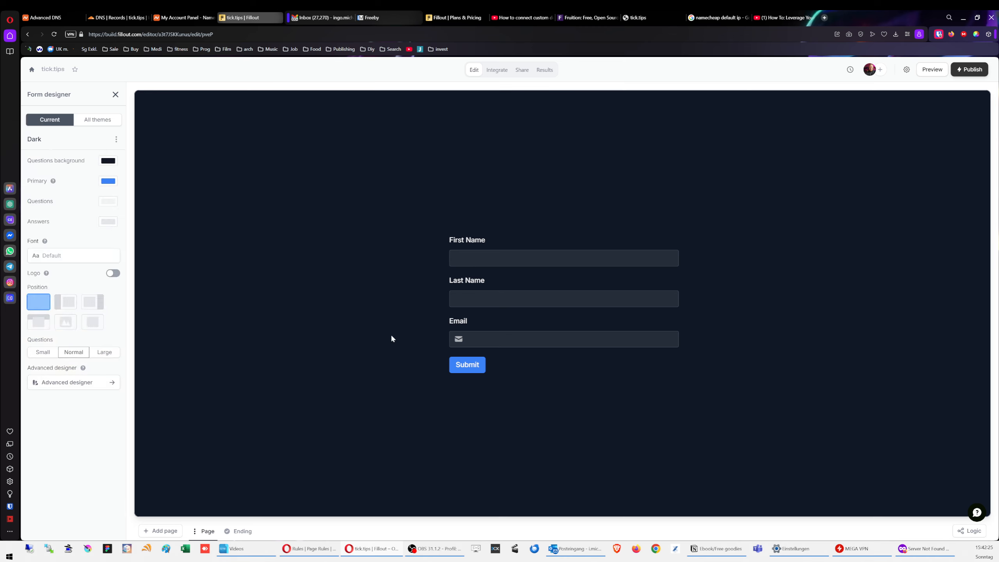
left_click(919, 550)
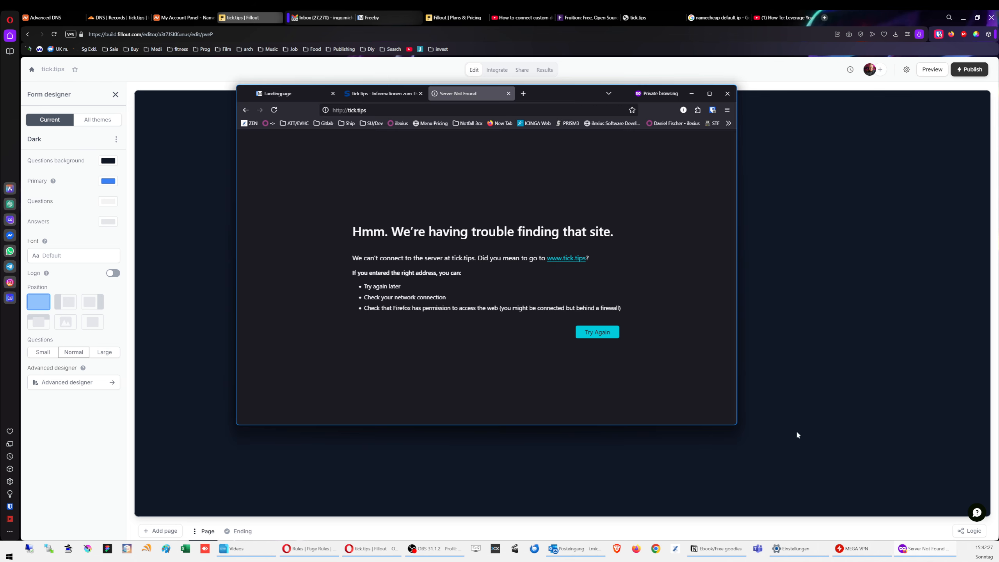
left_click(281, 94)
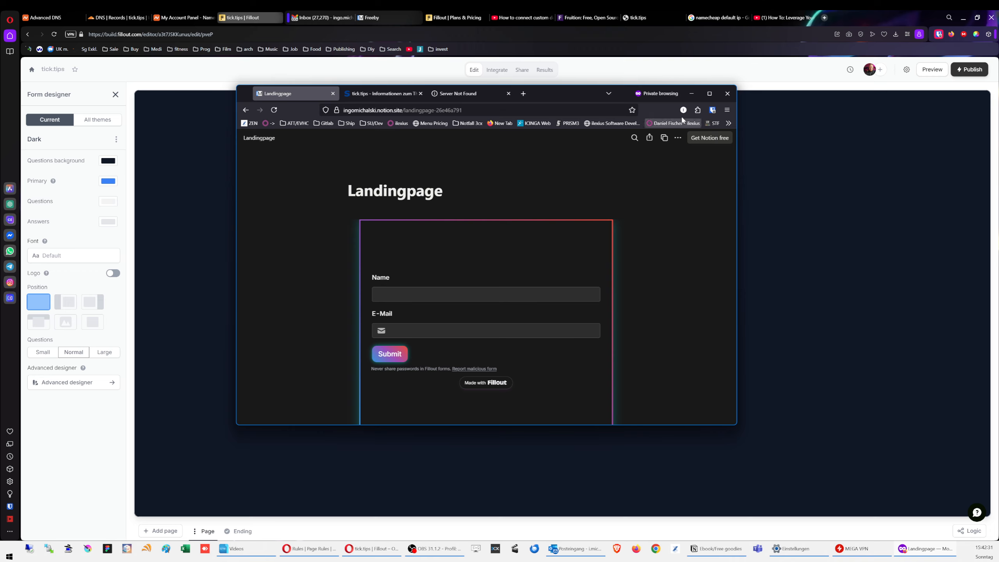
left_click(693, 94)
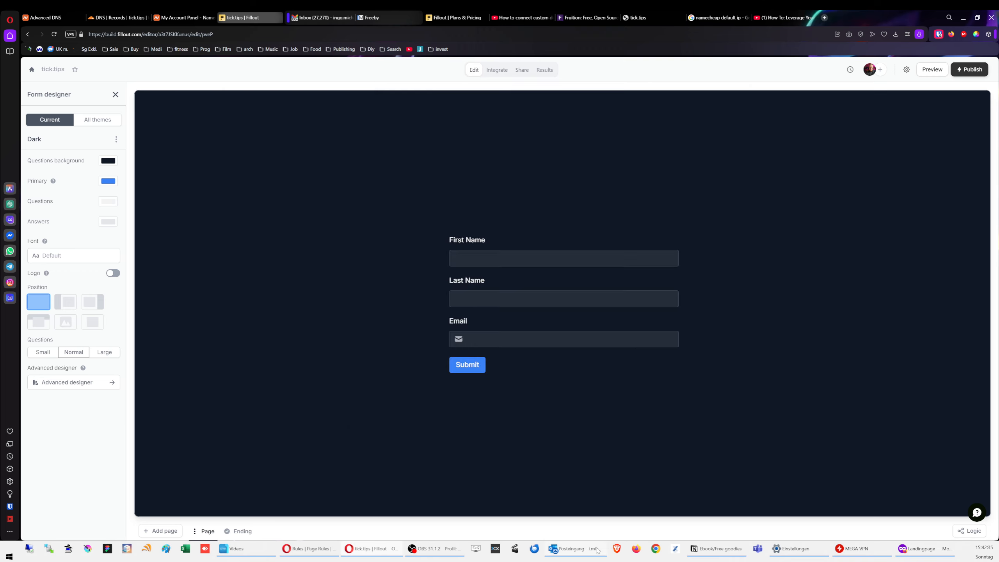
left_click(742, 548)
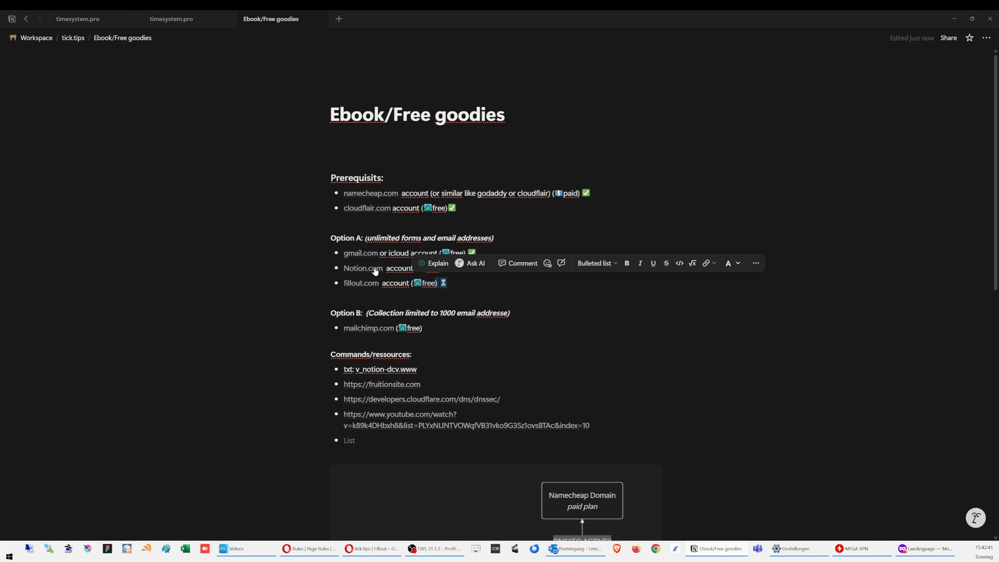
Step: Go to the Landingpage under tick.tips and copy its published site link from Share > Publish
left_click(401, 154)
left_click(192, 21)
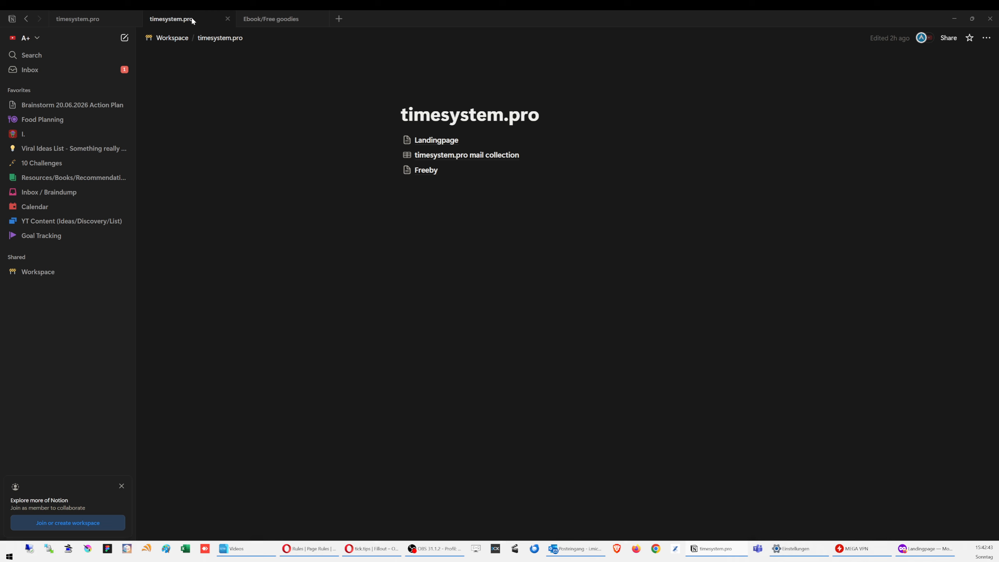
left_click(279, 19)
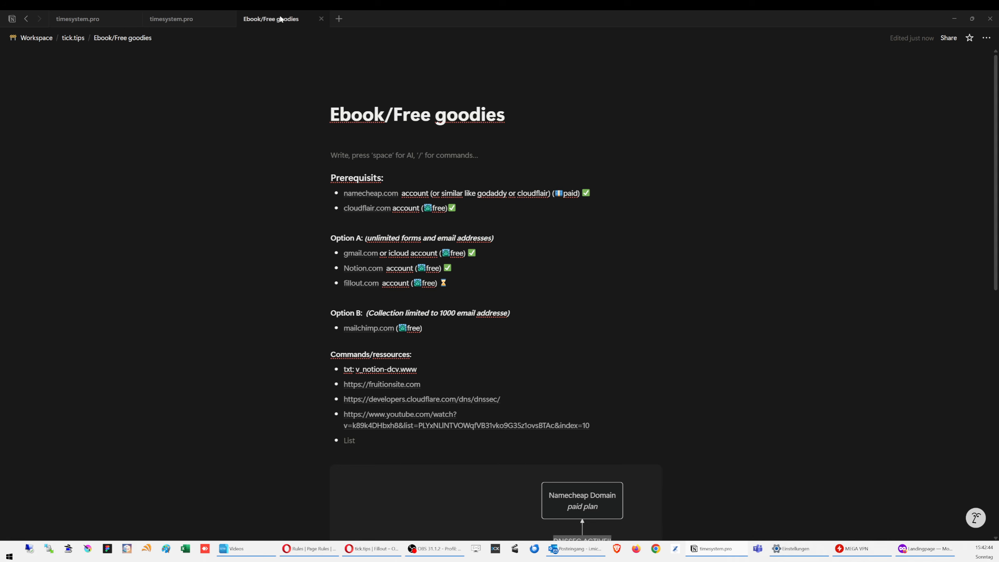
left_click(73, 38)
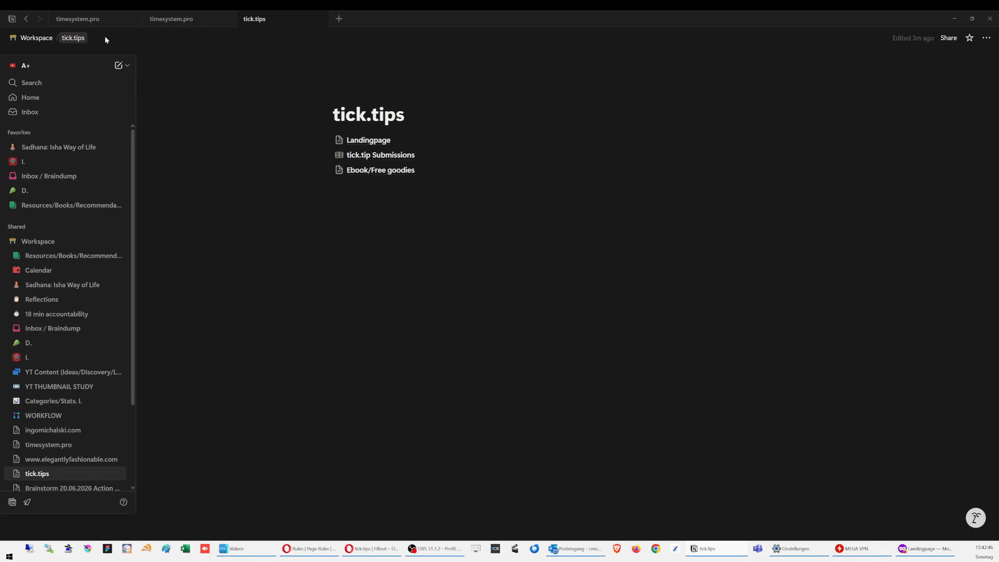
left_click(370, 140)
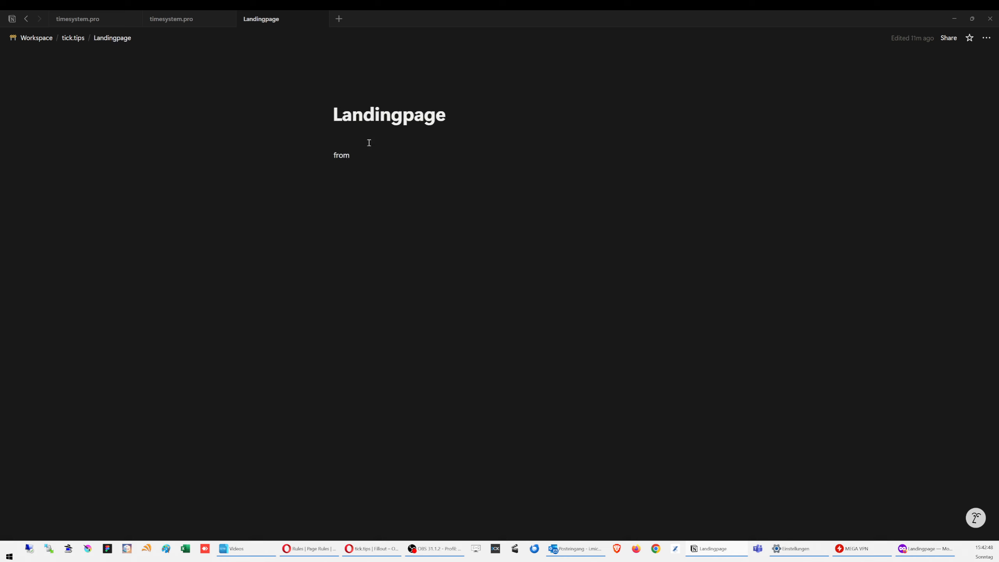
left_click(949, 39)
left_click(947, 82)
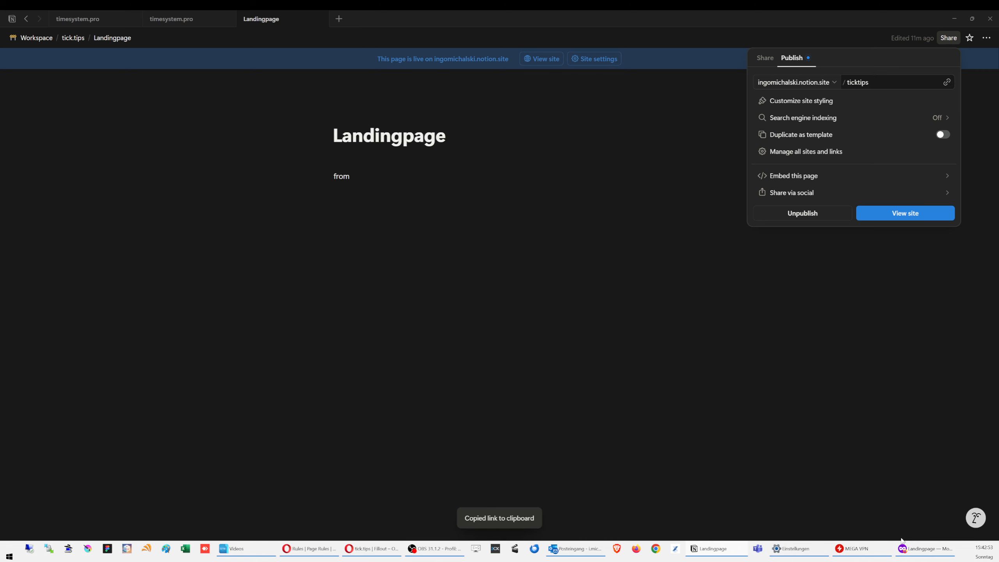
Step: Open the copied Landingpage link in a new Opera tab
left_click(374, 548)
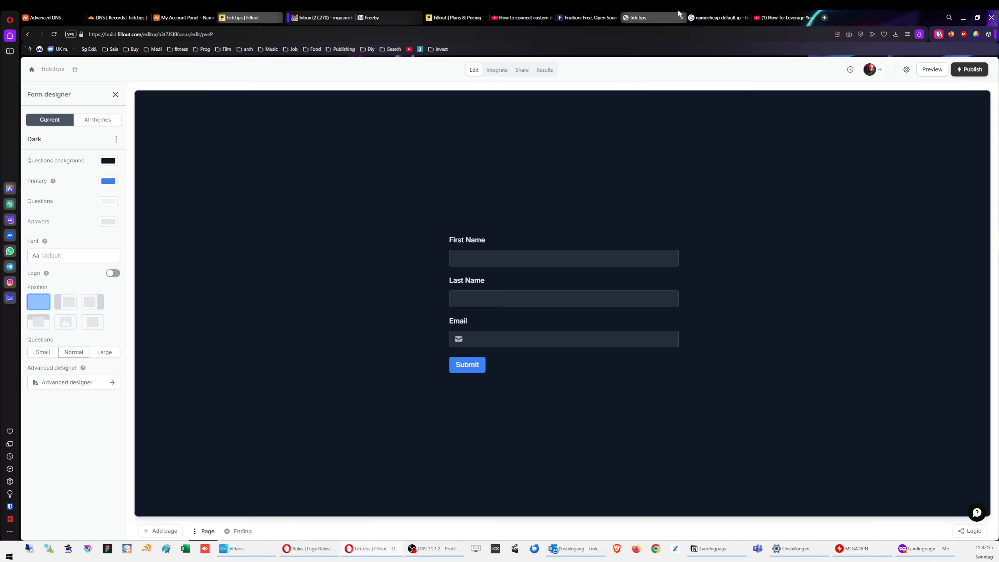
left_click(825, 18)
key("ctrl+v")
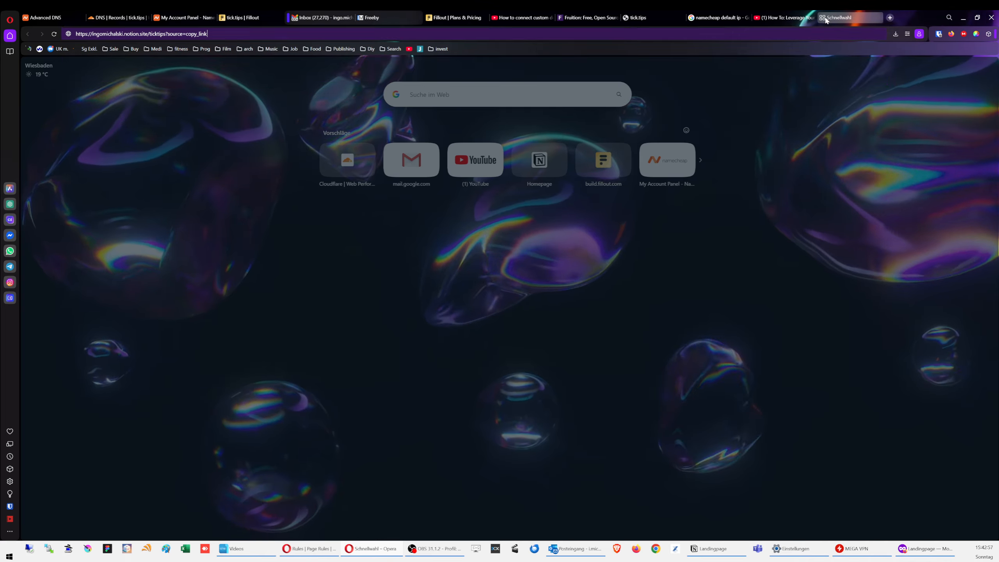
key("Return")
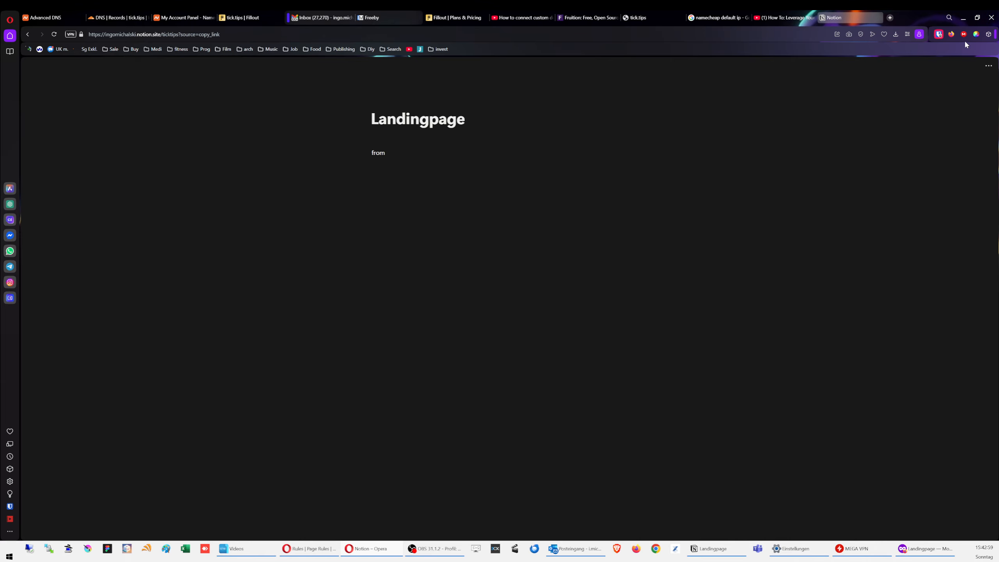
Step: Look through Opera's extensions list and quick setup panel, then close them
left_click(988, 35)
left_click(988, 34)
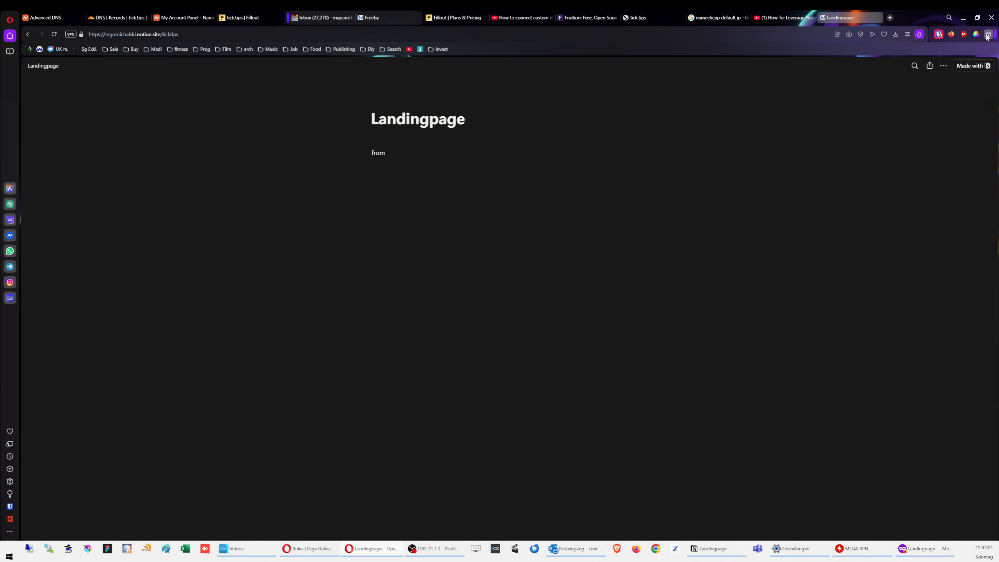
left_click(907, 35)
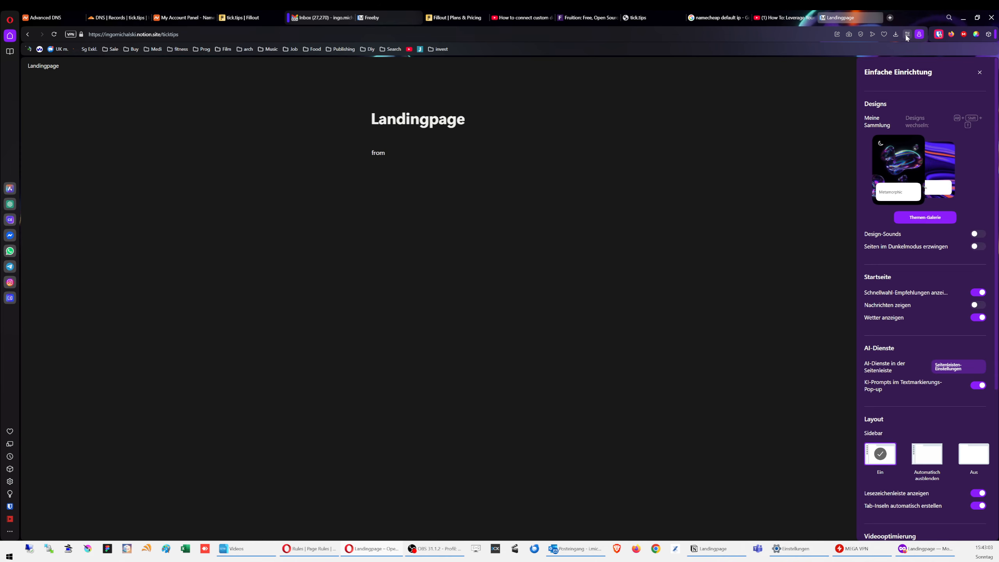
left_click(978, 234)
left_click(750, 194)
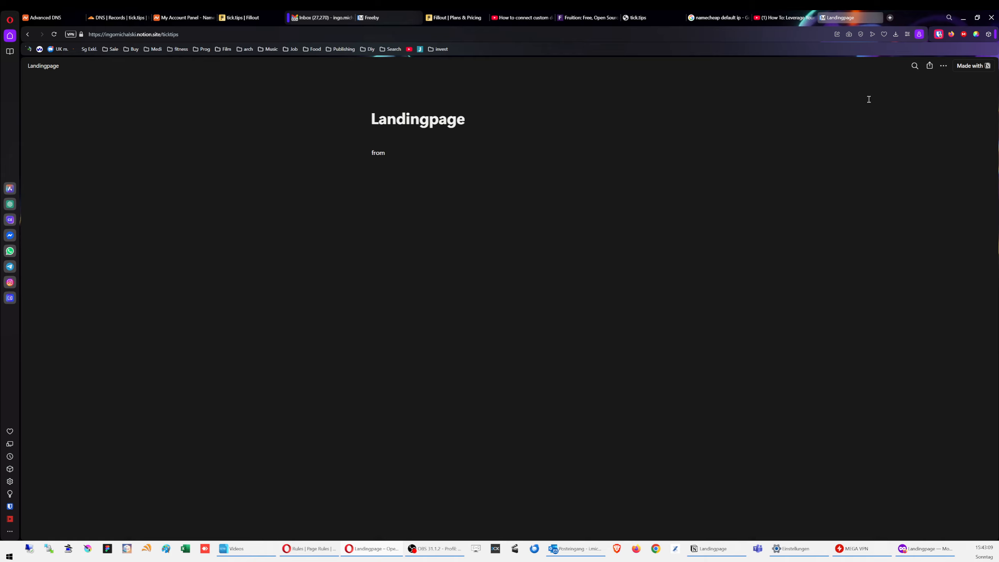
Step: Try out the Color Picker extension and its options on the published Landingpage
double_click(816, 115)
left_click(853, 123)
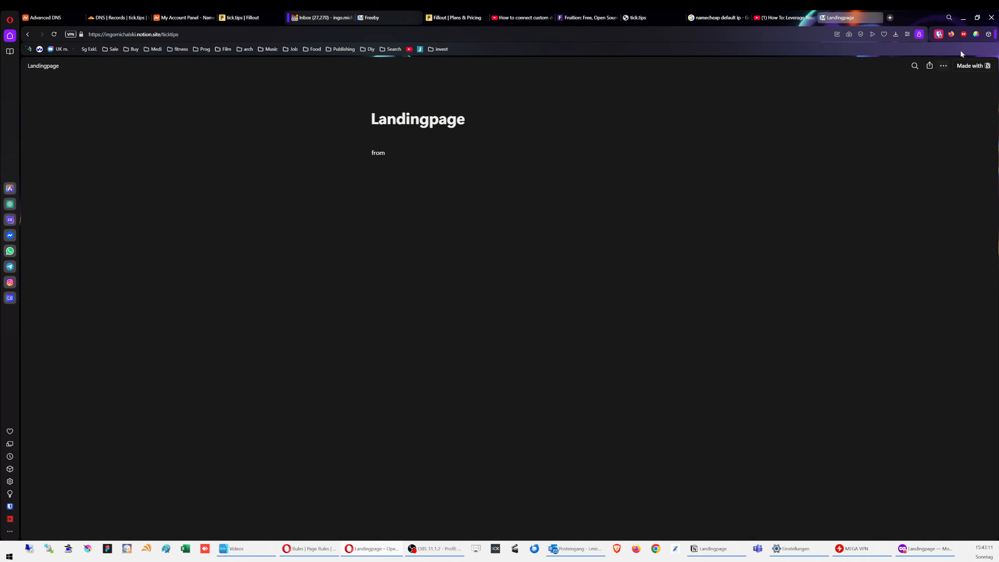
left_click(976, 35)
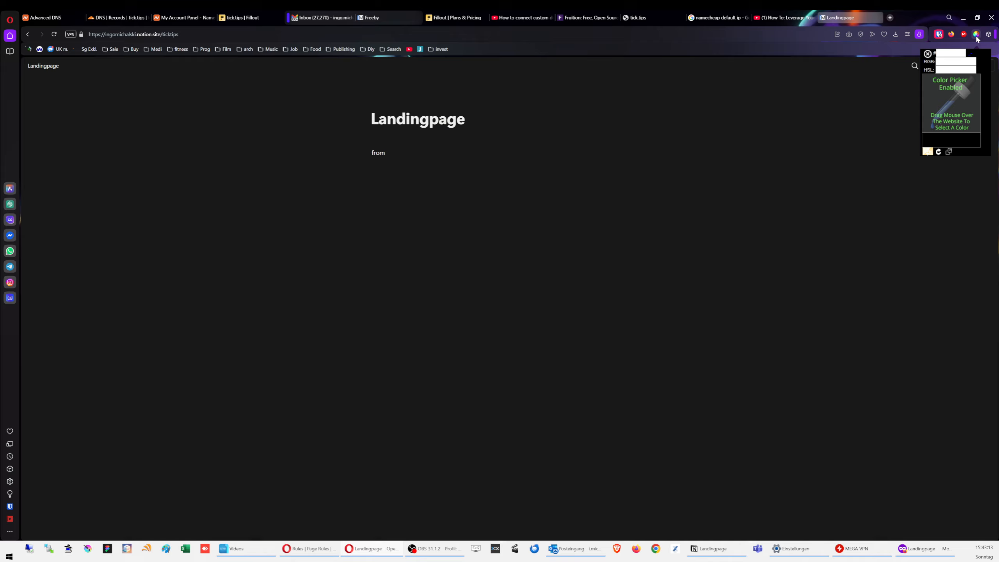
left_click(779, 132)
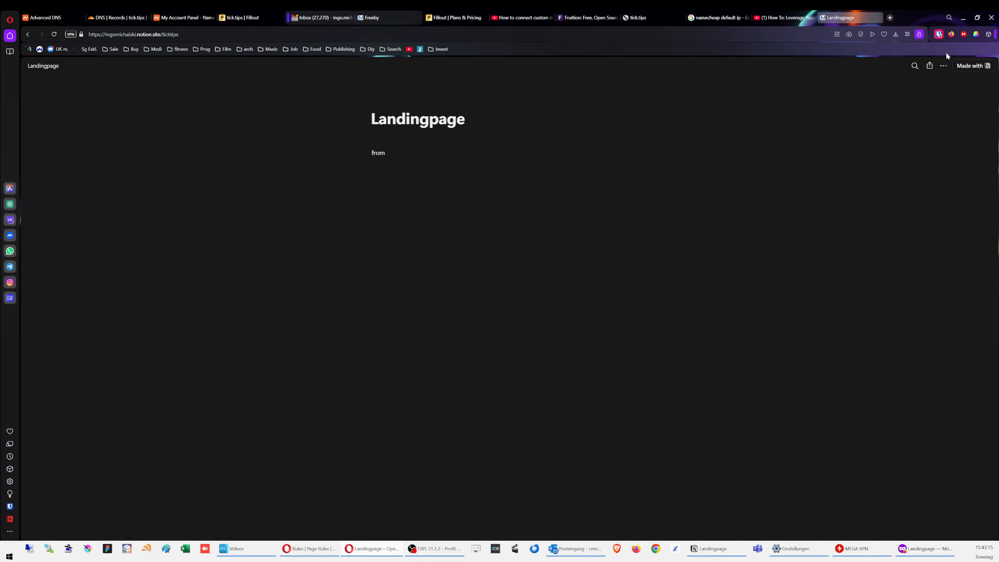
right_click(978, 36)
left_click(977, 35)
left_click(977, 36)
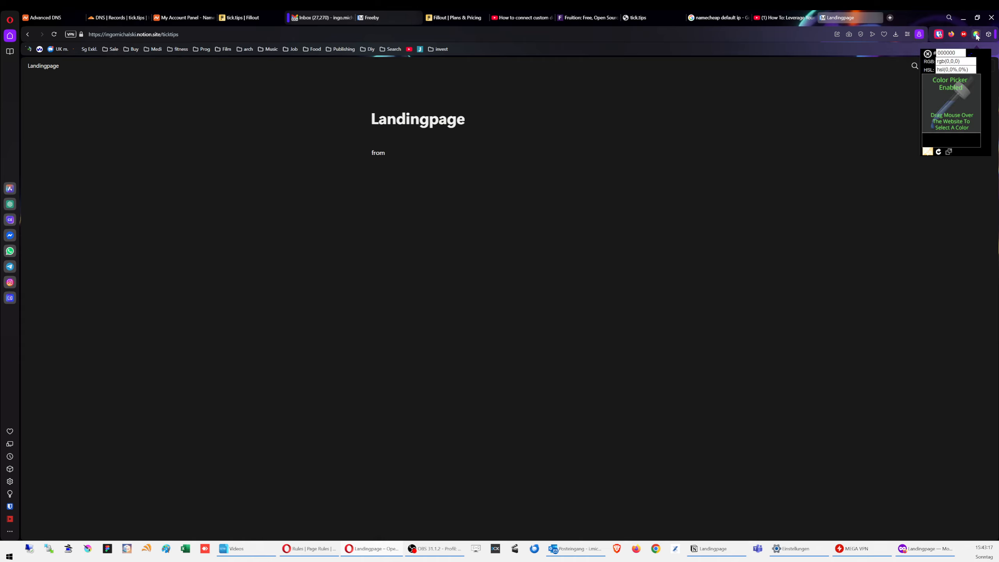
left_click(710, 151)
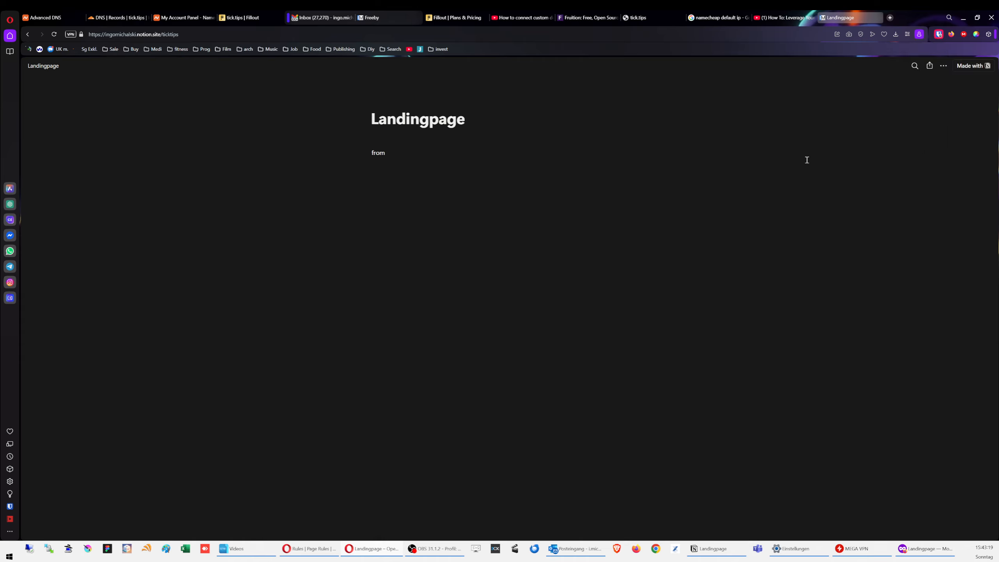
right_click(977, 36)
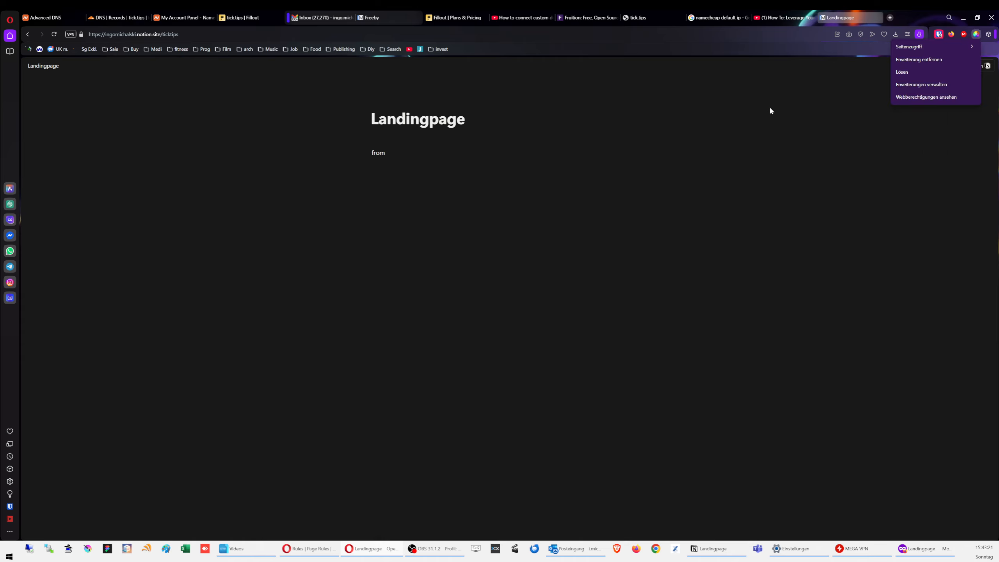
left_click(976, 36)
left_click(976, 36)
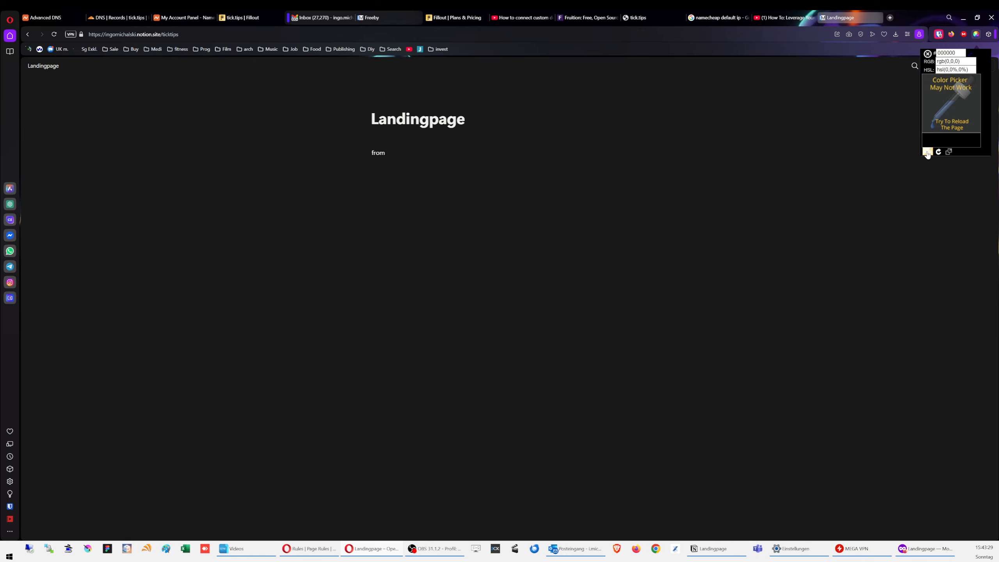
left_click(928, 153)
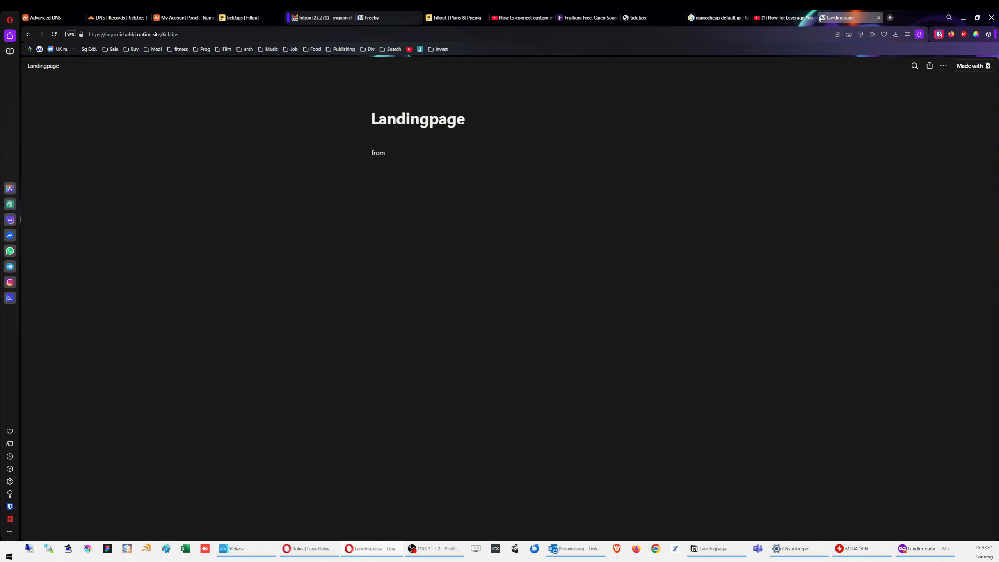
left_click(976, 35)
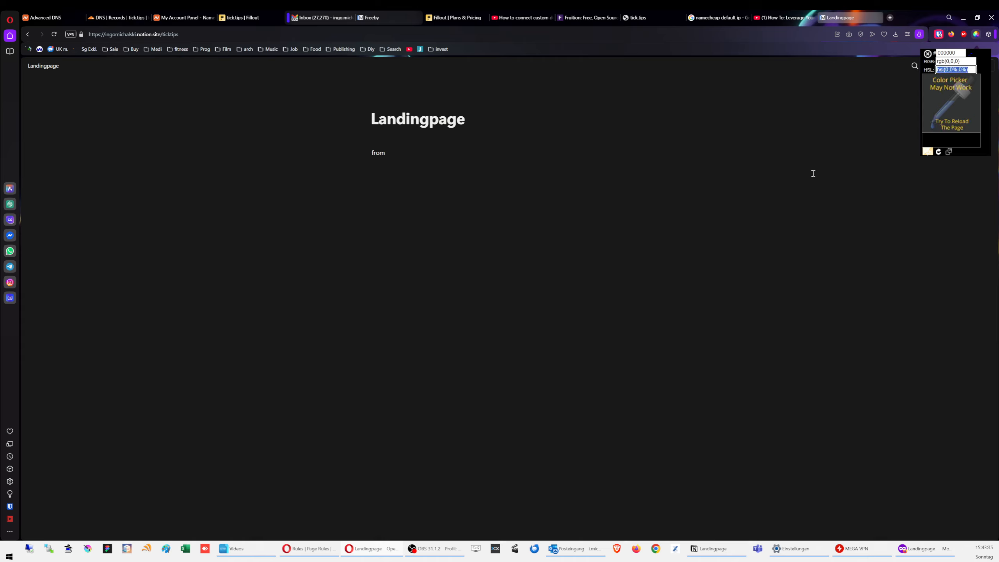
left_click(894, 149)
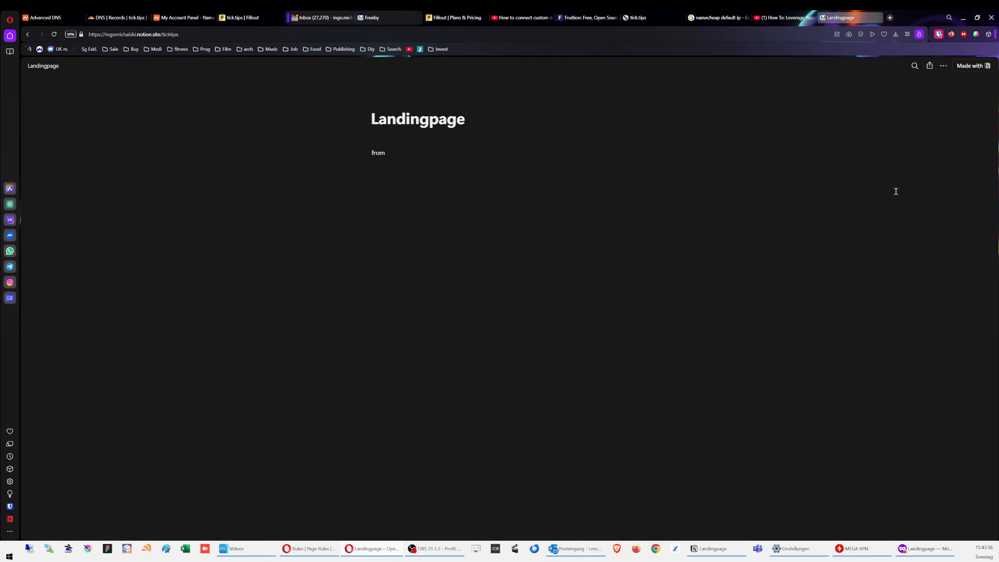
left_click(974, 37)
left_click(856, 181)
Step: Reload the Landingpage, sample its background colour 191919, and return to the Fillout tab
key("F5")
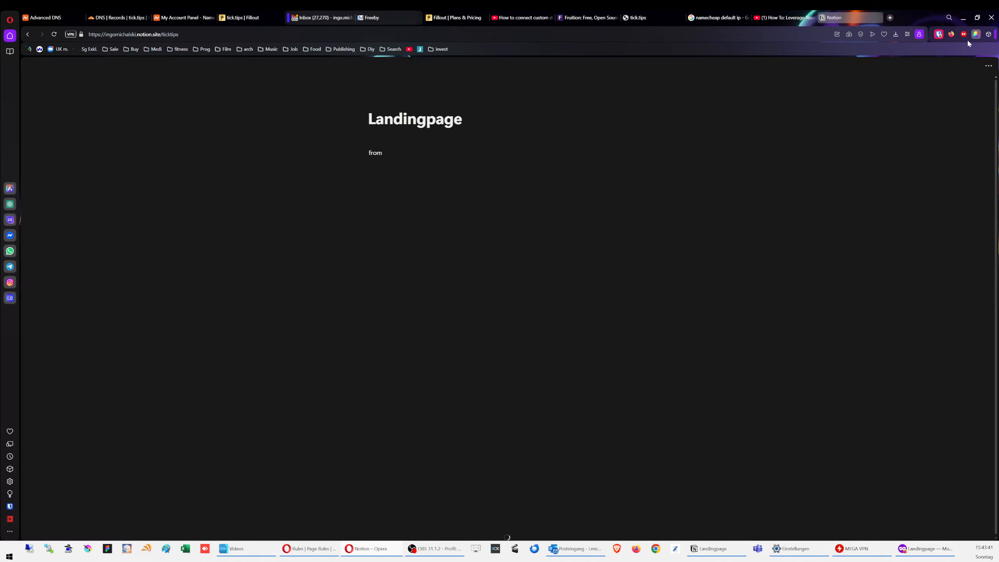
left_click(977, 35)
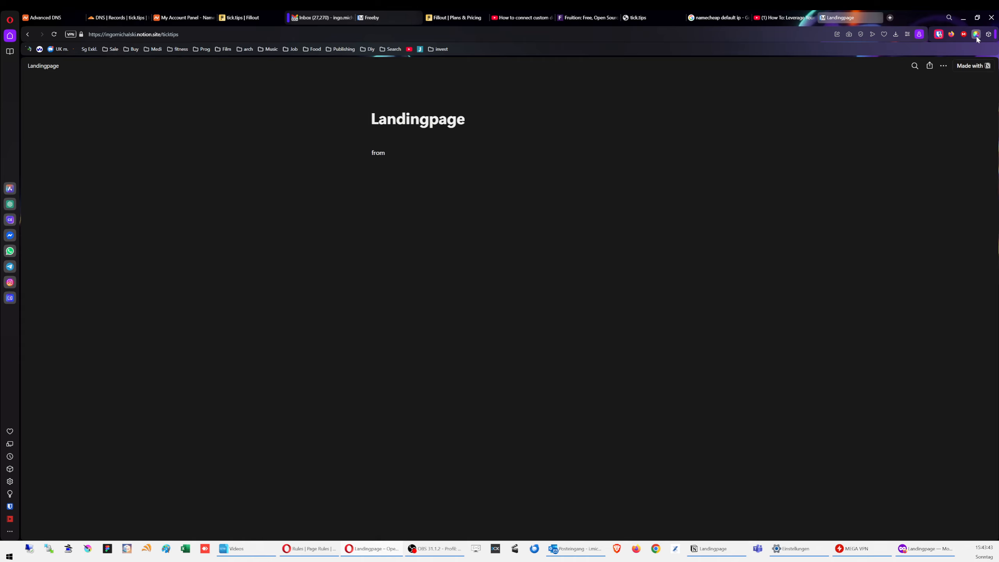
left_click(688, 126)
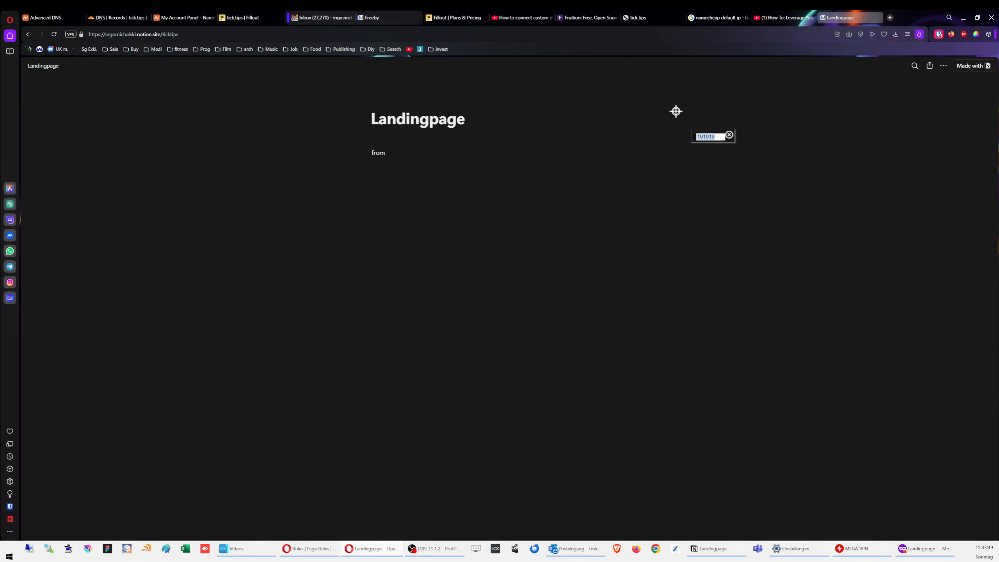
left_click(730, 136)
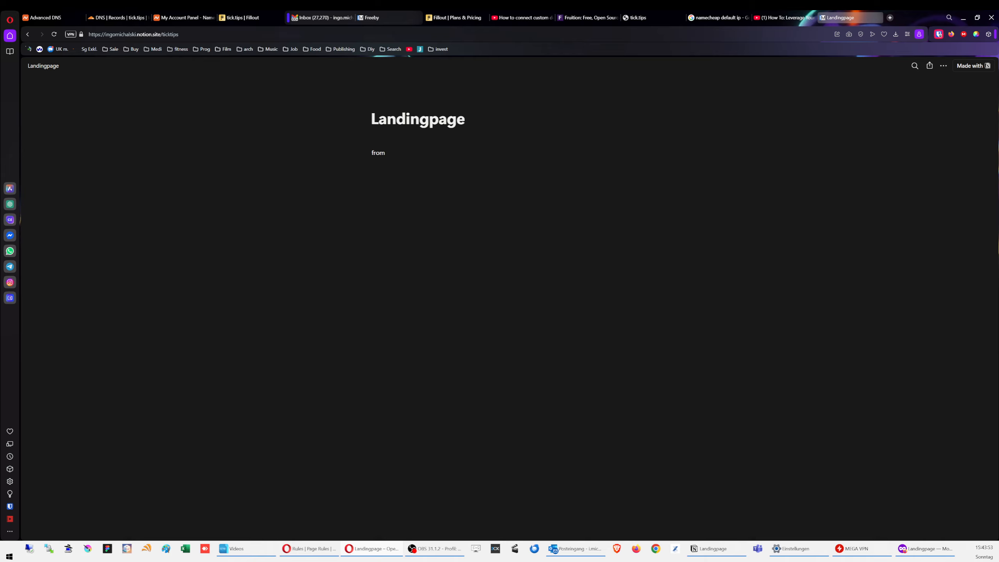
left_click(976, 35)
left_click(793, 100)
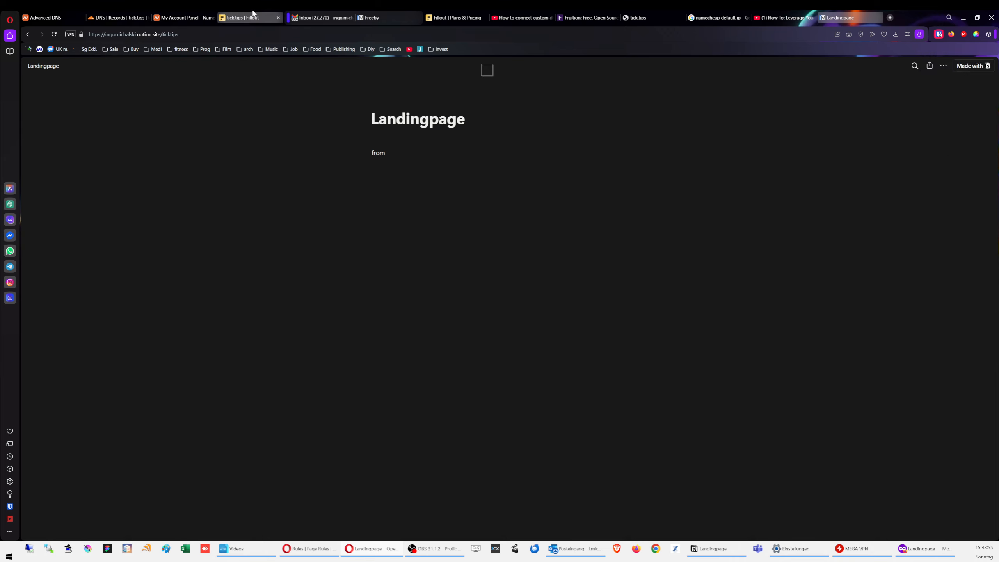
left_click(248, 18)
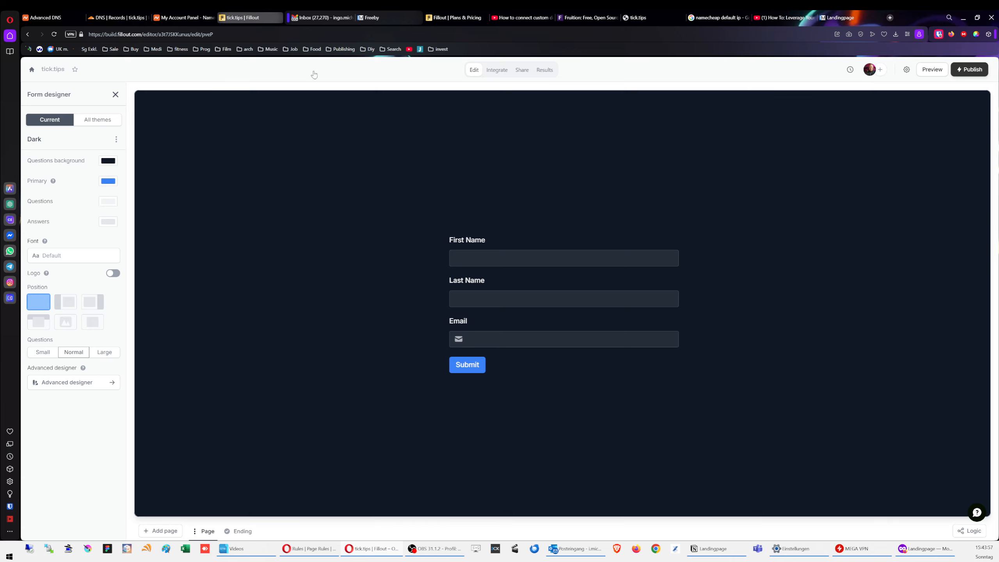
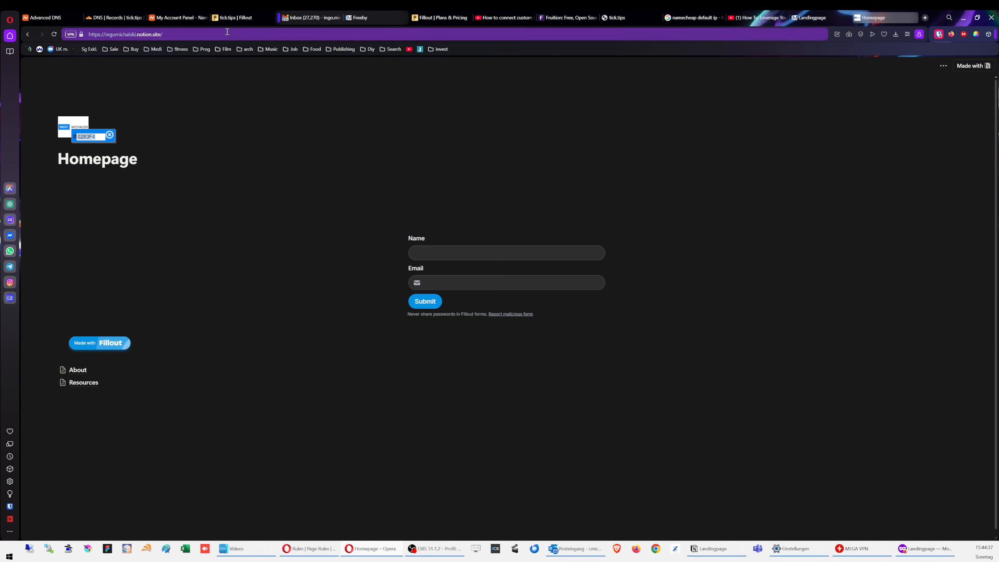
Step: Change the form's primary colour to 0283F4, then publish it and copy its share link
left_click(232, 18)
left_click(108, 183)
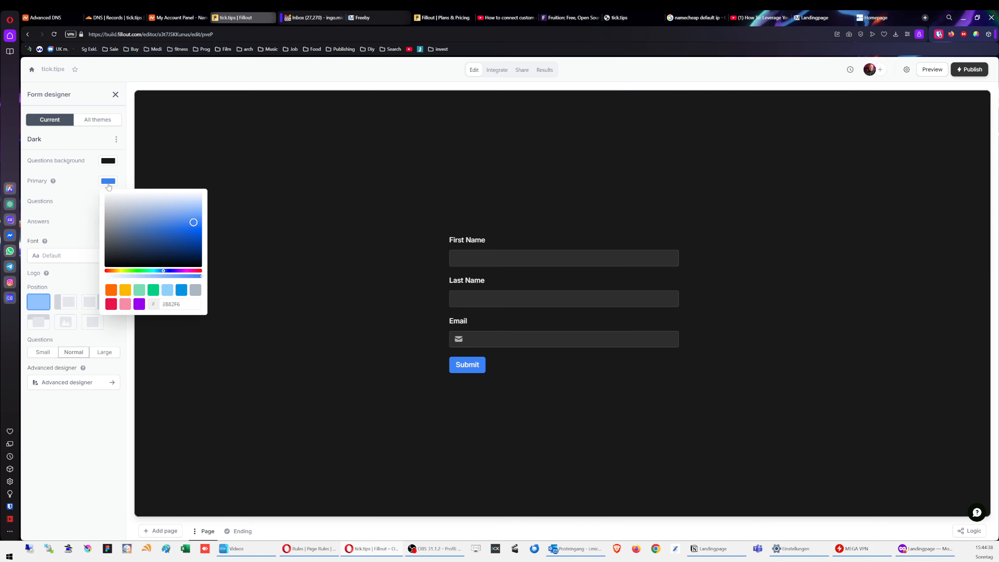
double_click(178, 307)
type("0283F4")
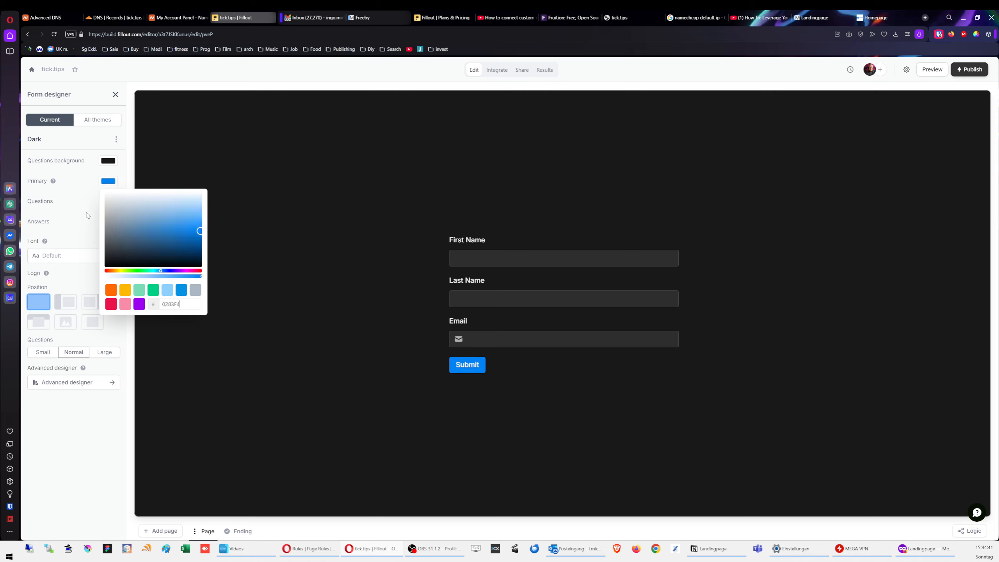
left_click(87, 217)
left_click(971, 69)
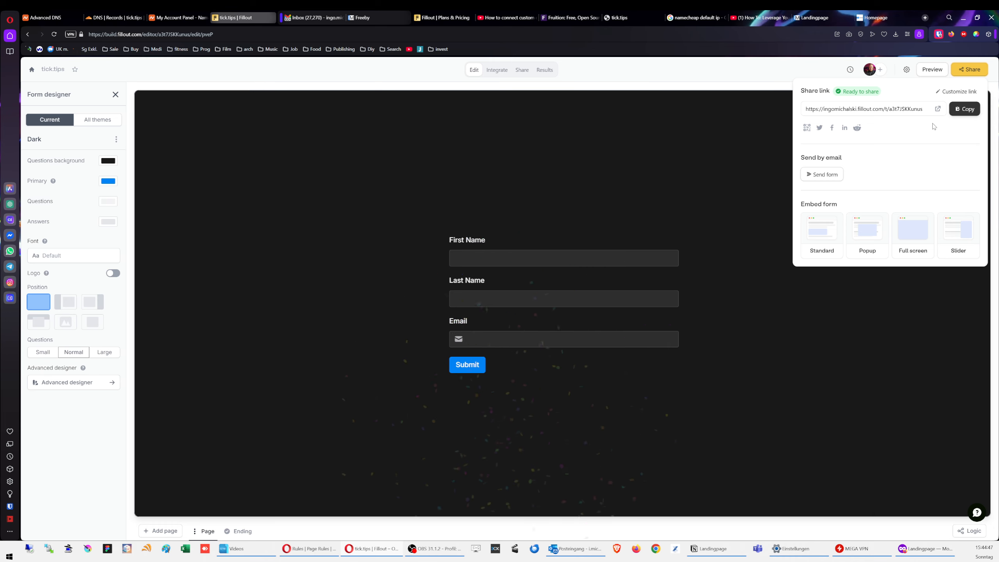
left_click(970, 109)
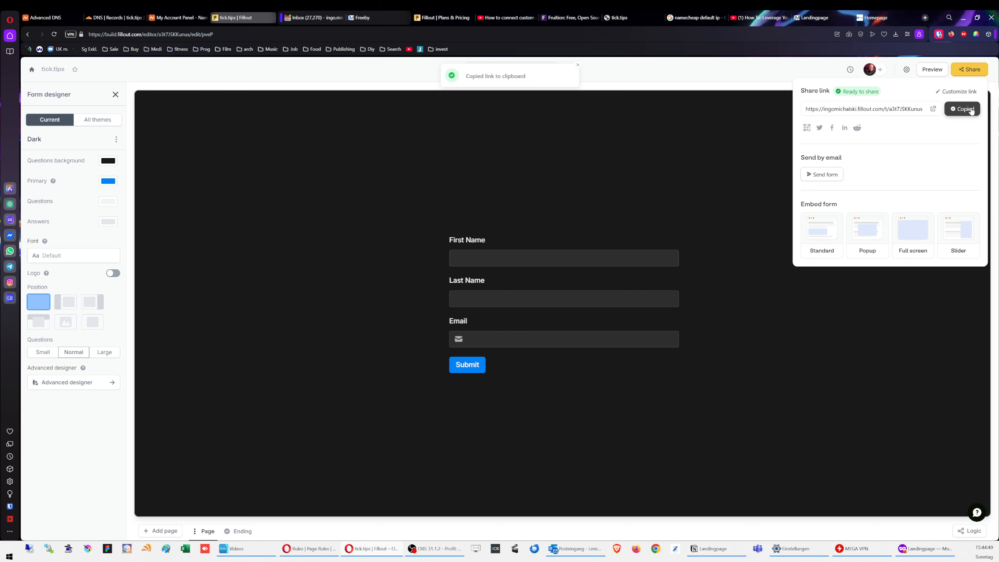
Step: Replace the word 'from' on the Notion Landingpage with the embedded Fillout form link
left_click(712, 548)
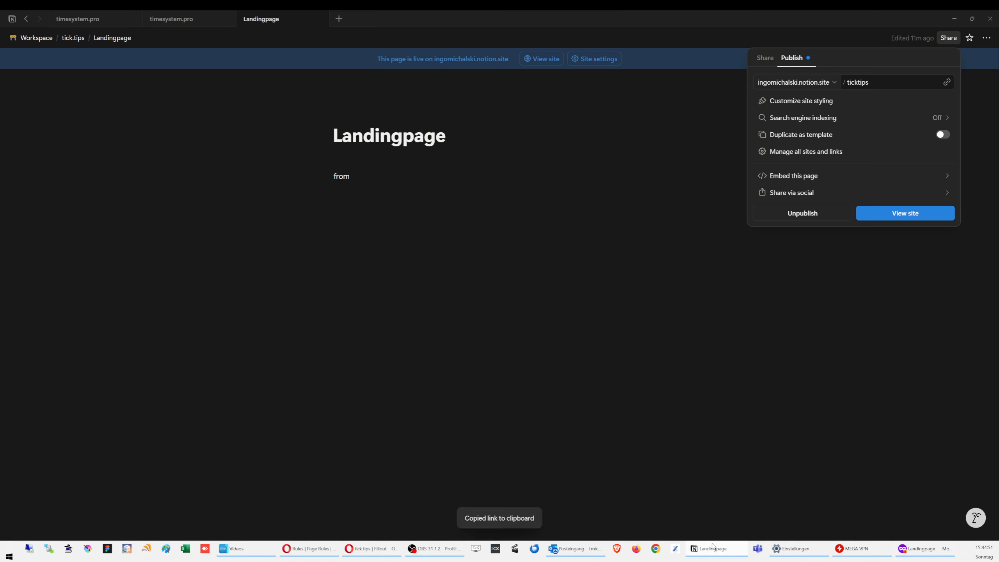
left_click(335, 177)
double_click(343, 177)
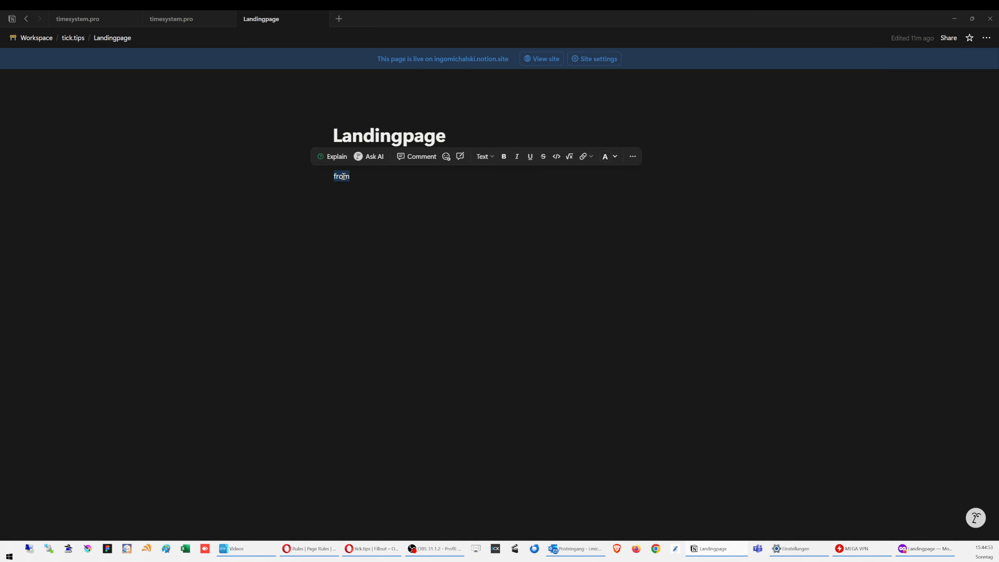
key("ctrl+v")
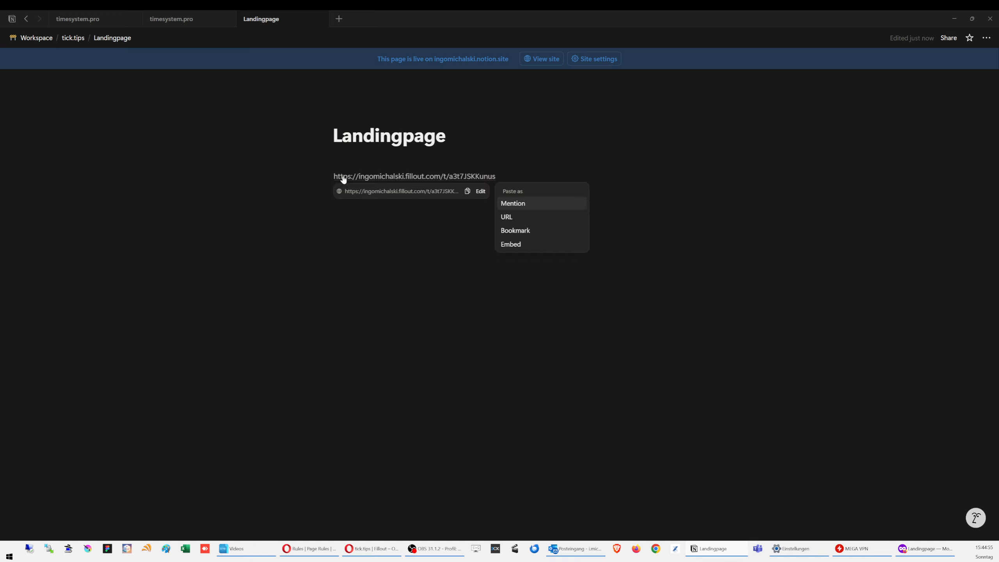
left_click(518, 245)
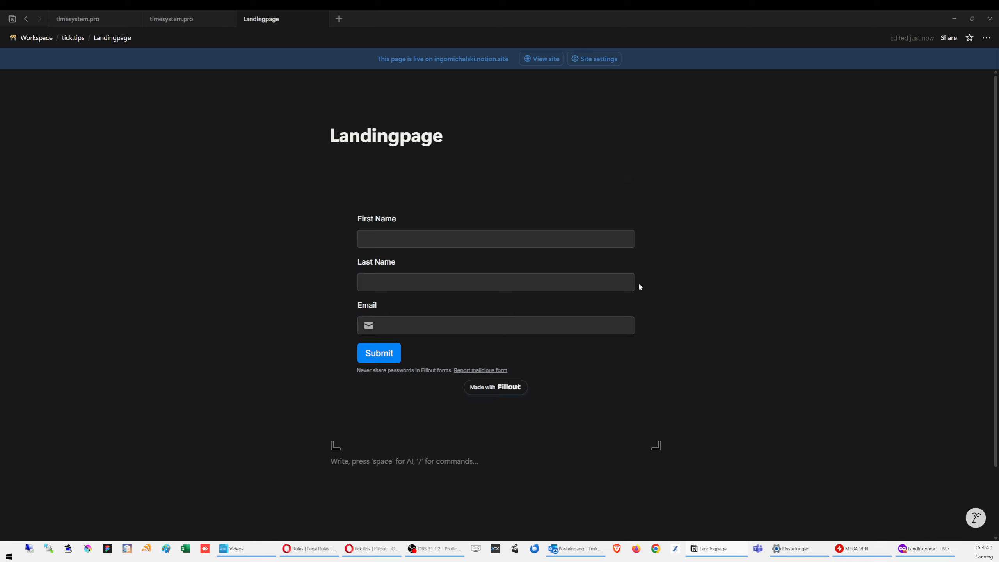
Step: Resize the embedded form's height so it fits its fields
left_click_drag(498, 448, 498, 522)
scroll(498, 522, "down", 4)
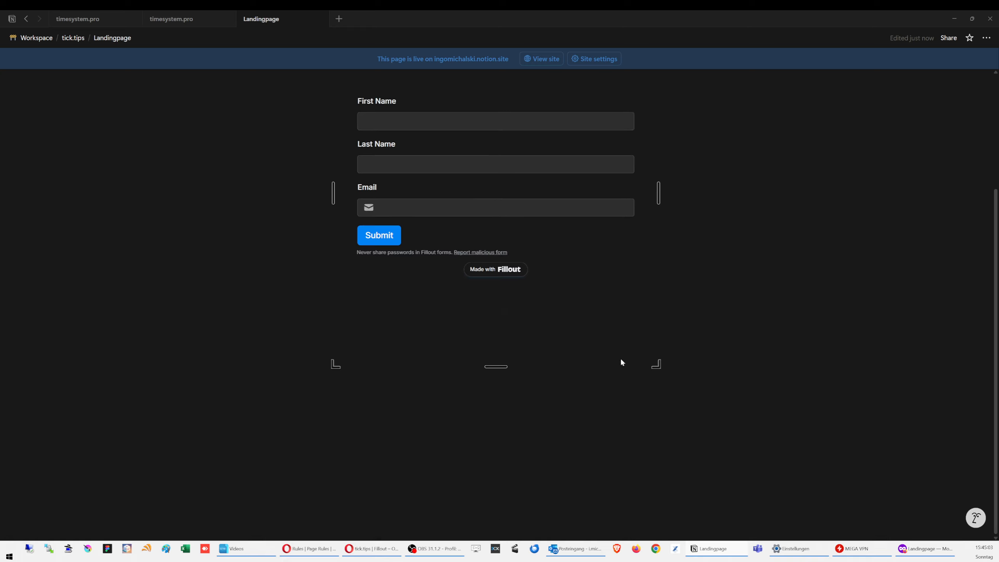
scroll(645, 357, "up", 4)
scroll(716, 350, "down", 4)
left_click_drag(498, 367, 500, 327)
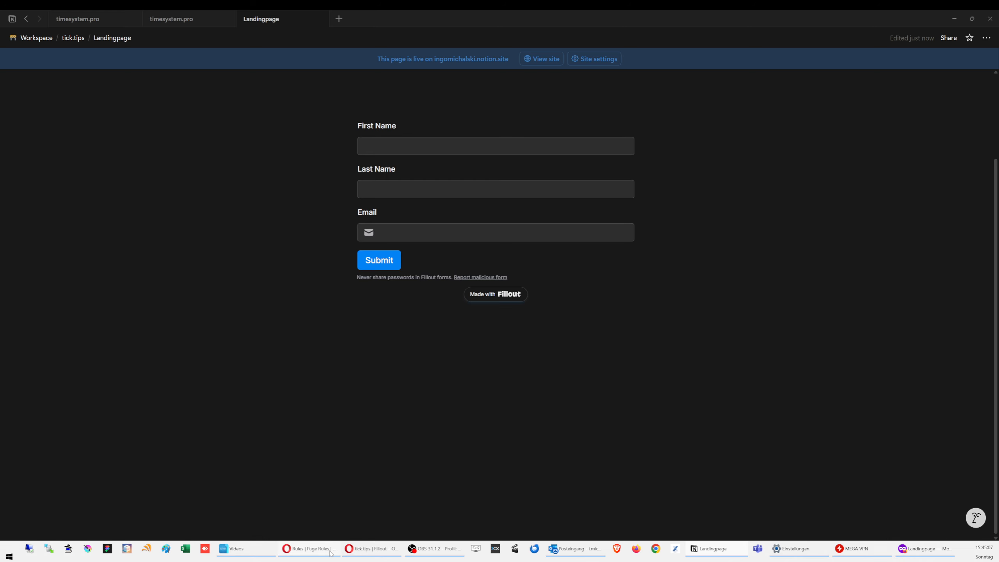
left_click(355, 550)
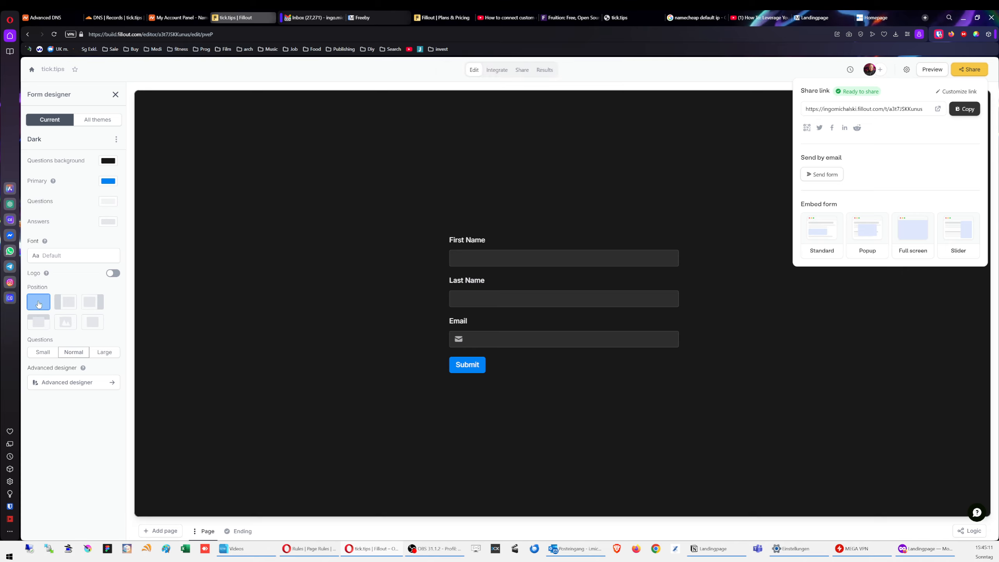
Step: Open the form's existing Notion connection for editing from Integrate
left_click(114, 275)
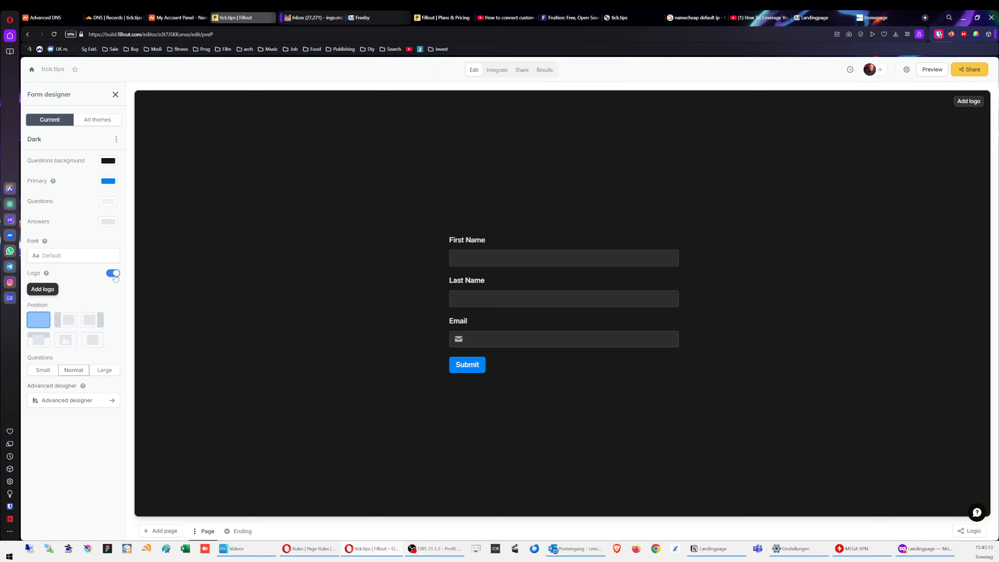
left_click(115, 275)
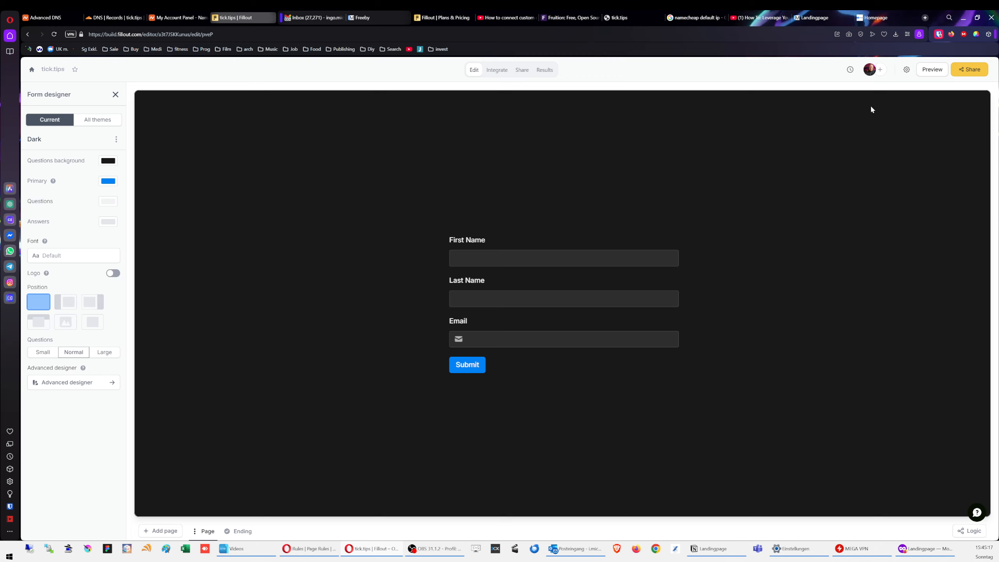
left_click(493, 73)
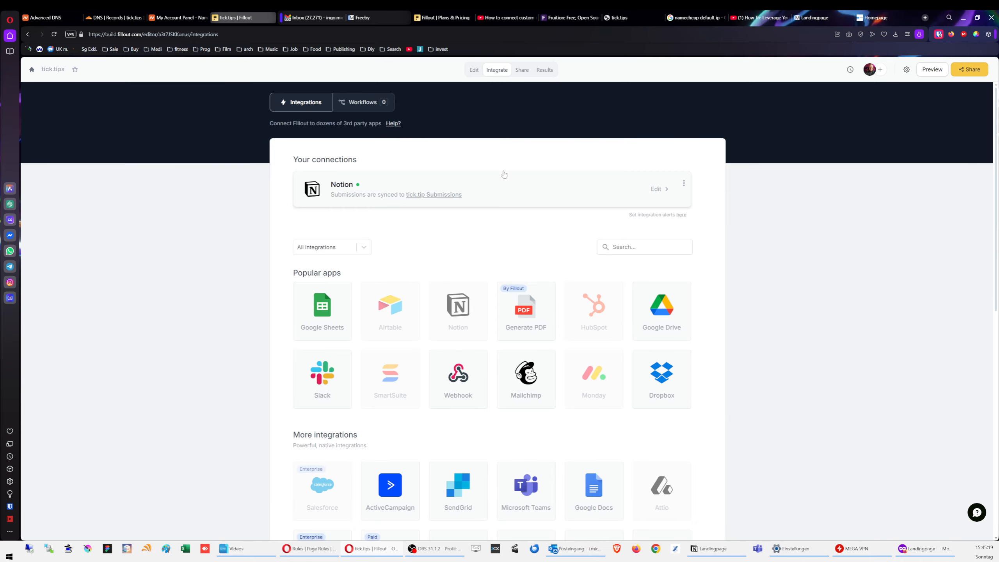
left_click(660, 190)
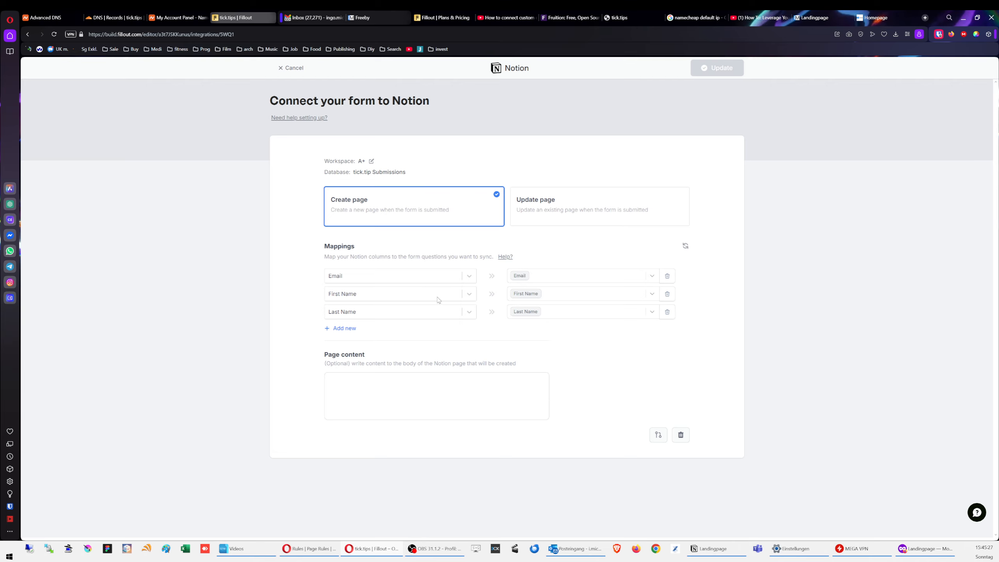
Step: Map the Submission ID column to the form's Submission ID and update the connection
left_click(344, 329)
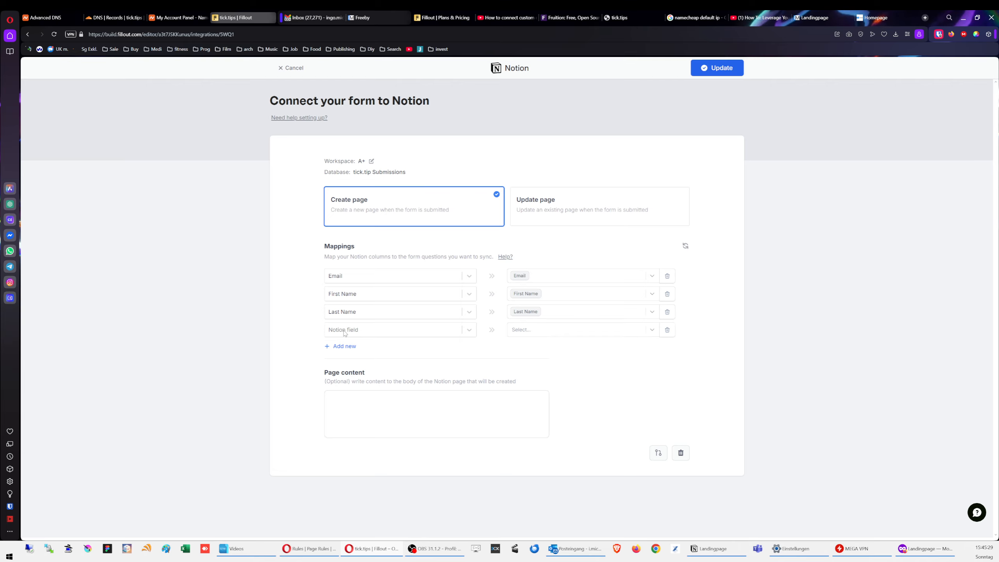
left_click(356, 331)
left_click(347, 392)
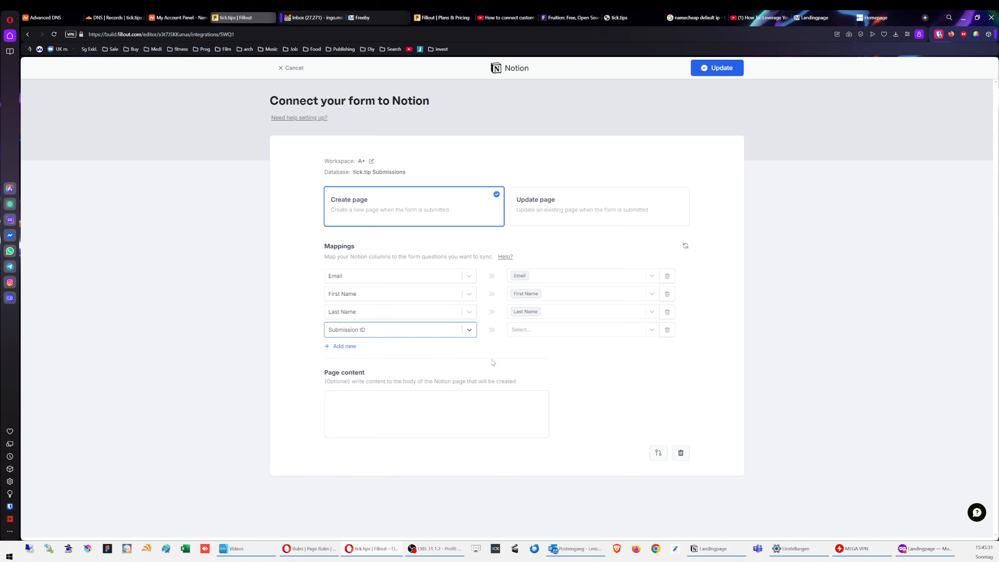
left_click_drag(326, 245, 371, 331)
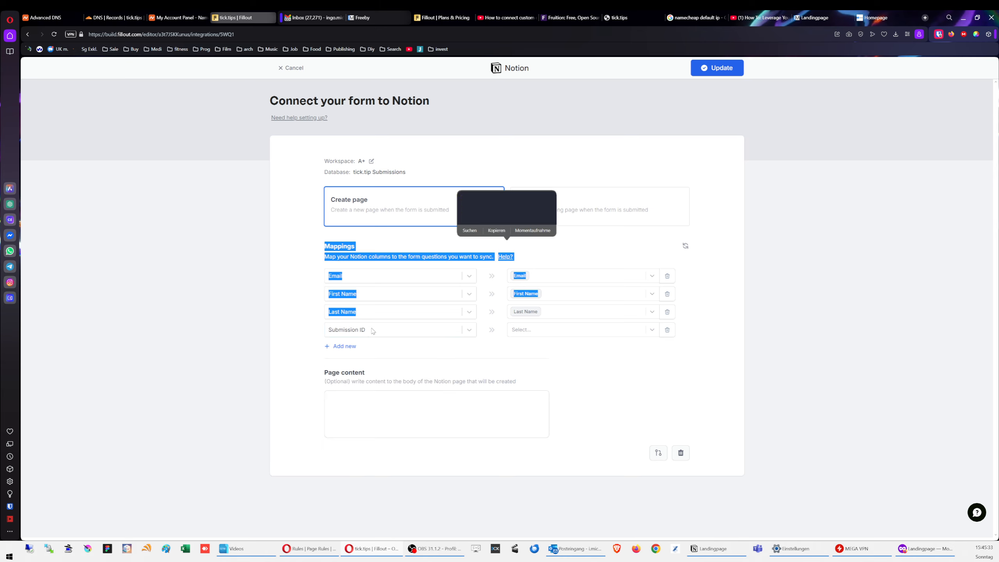
left_click(434, 355)
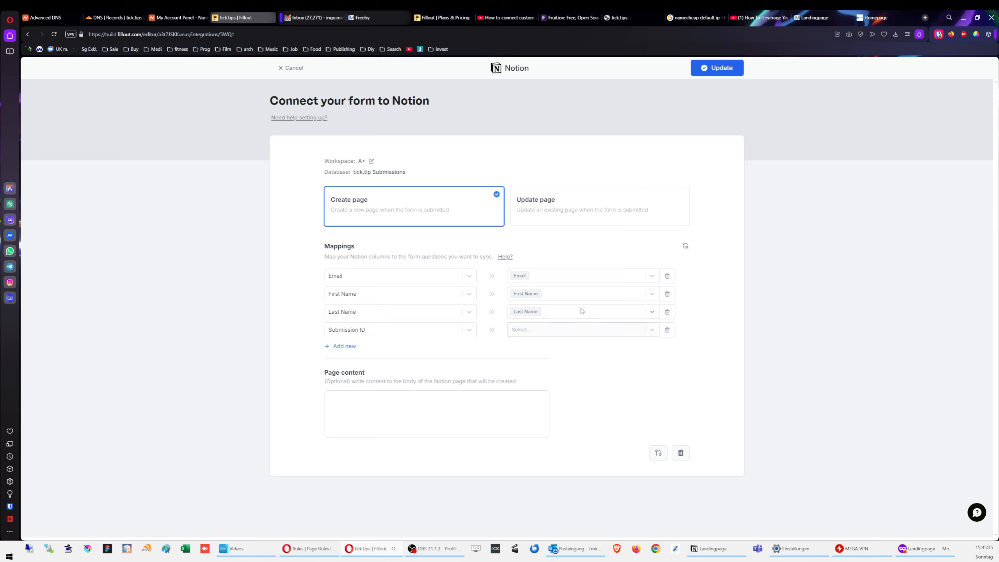
left_click(568, 330)
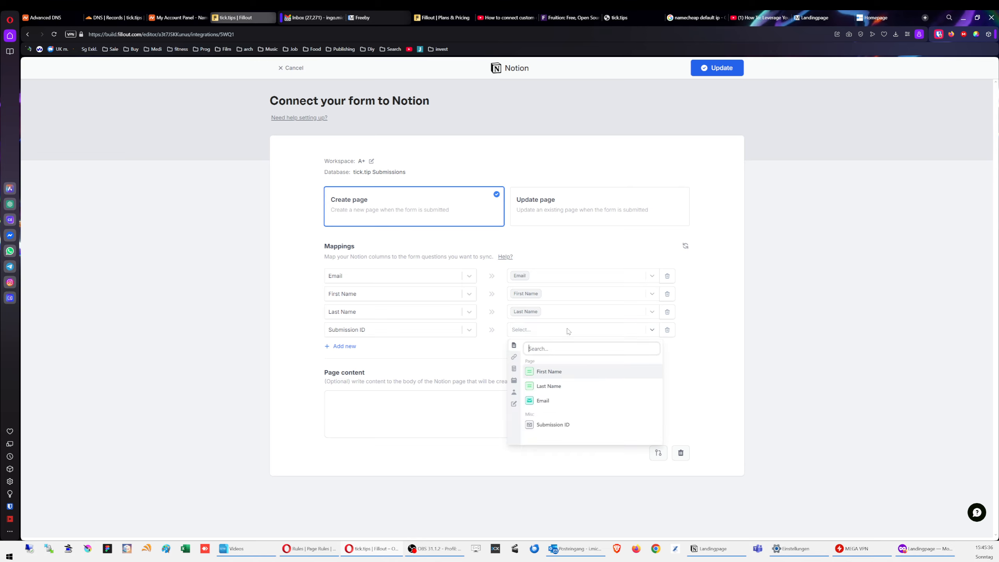
left_click(562, 425)
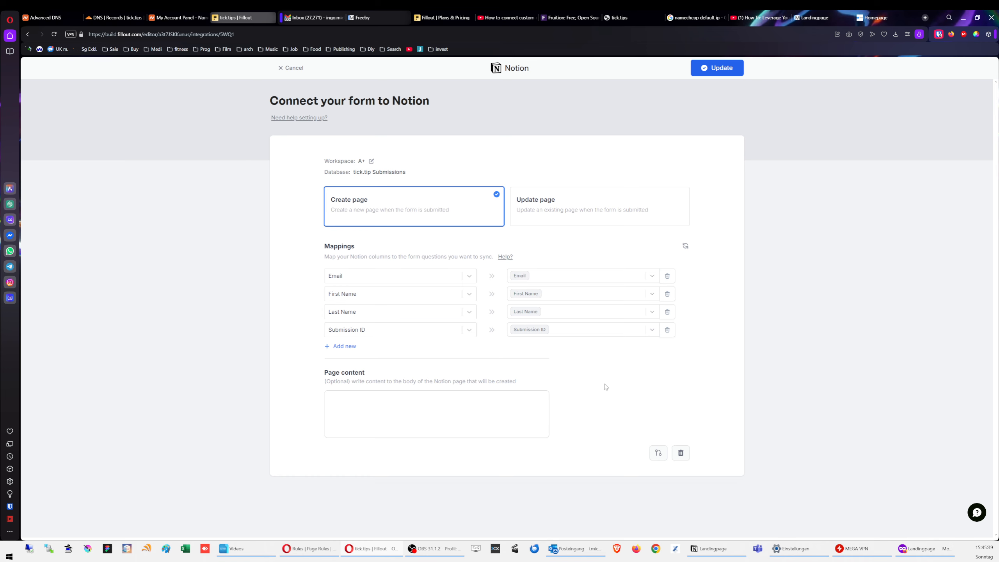
left_click(717, 69)
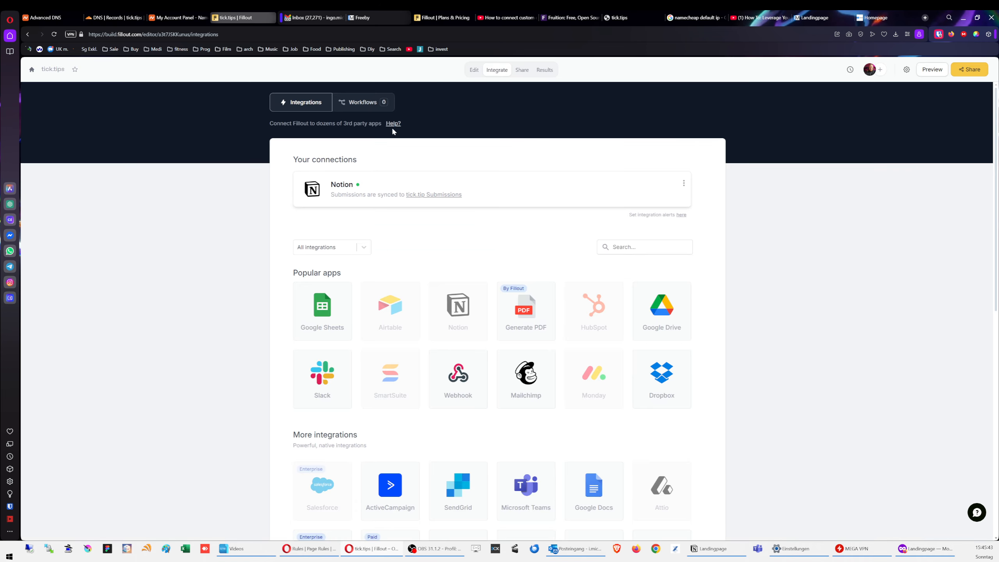
Step: Create a workflow from the Thank you email template
left_click(370, 103)
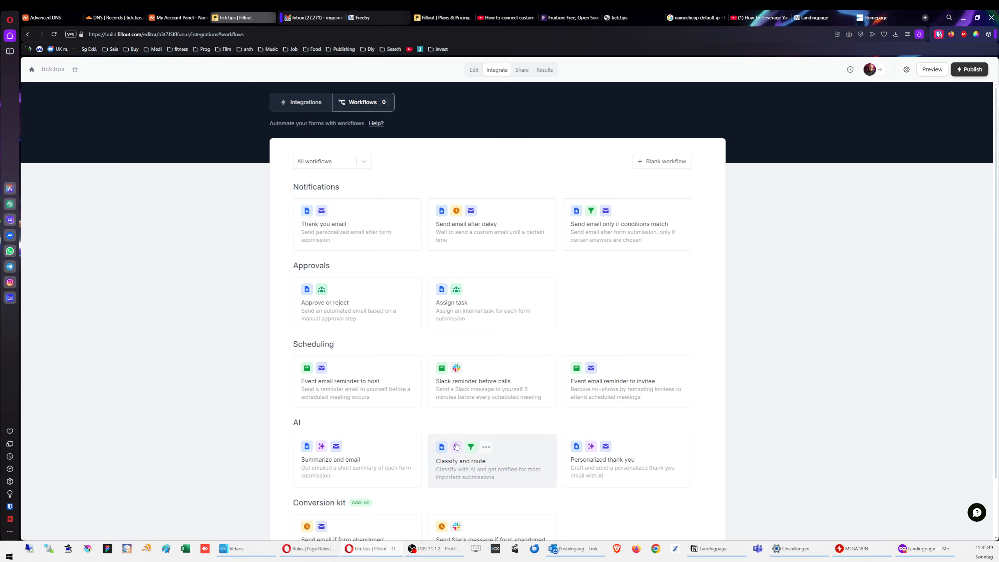
left_click(376, 217)
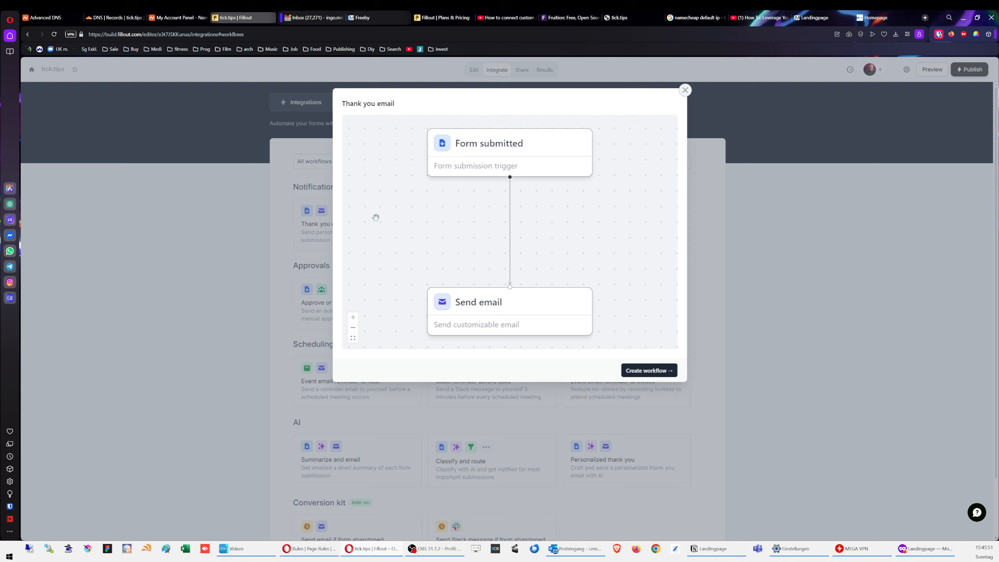
left_click(650, 371)
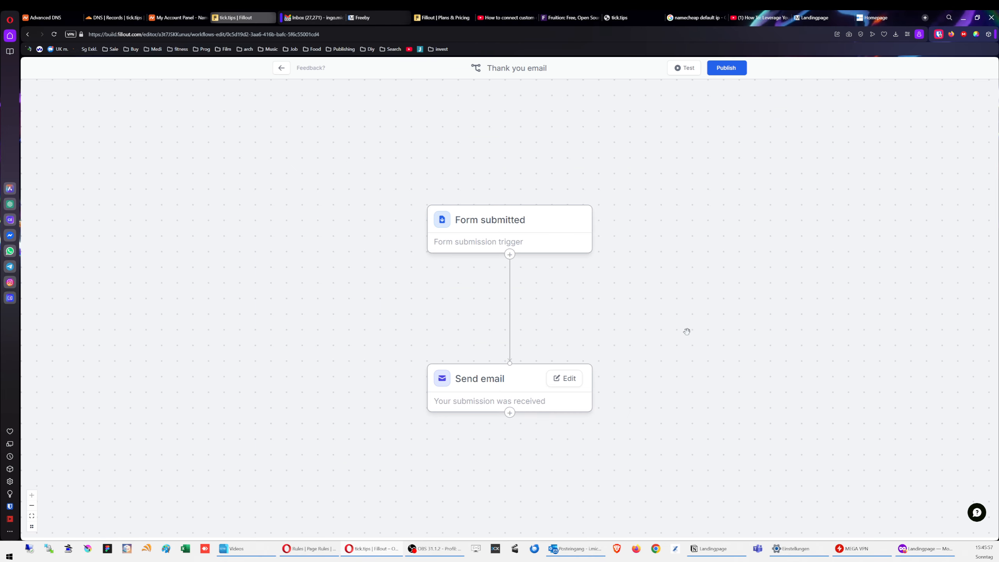
Step: Add an Open link button block below the greeting in the Send email step's email
left_click(569, 380)
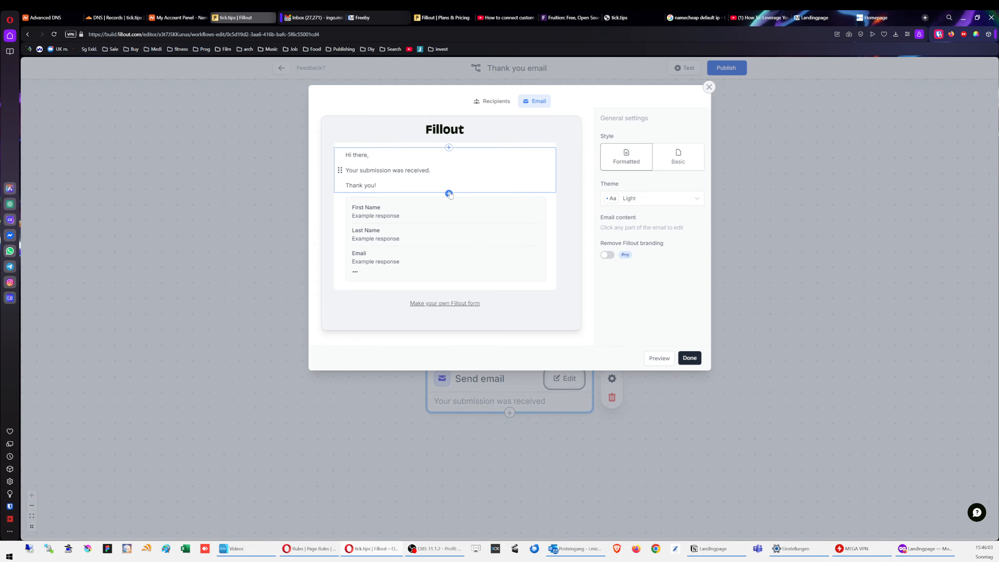
left_click(449, 194)
left_click(437, 260)
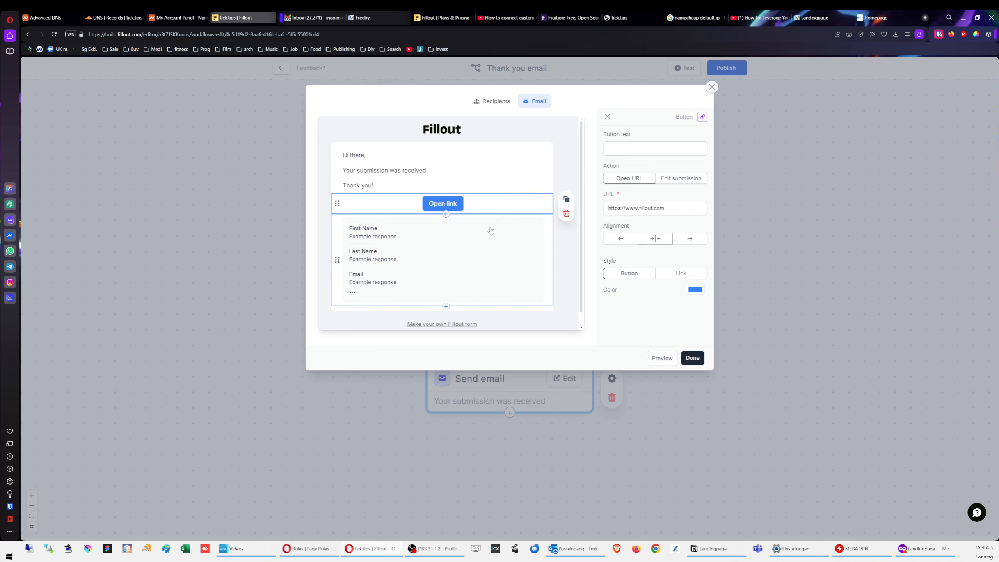
left_click(562, 254)
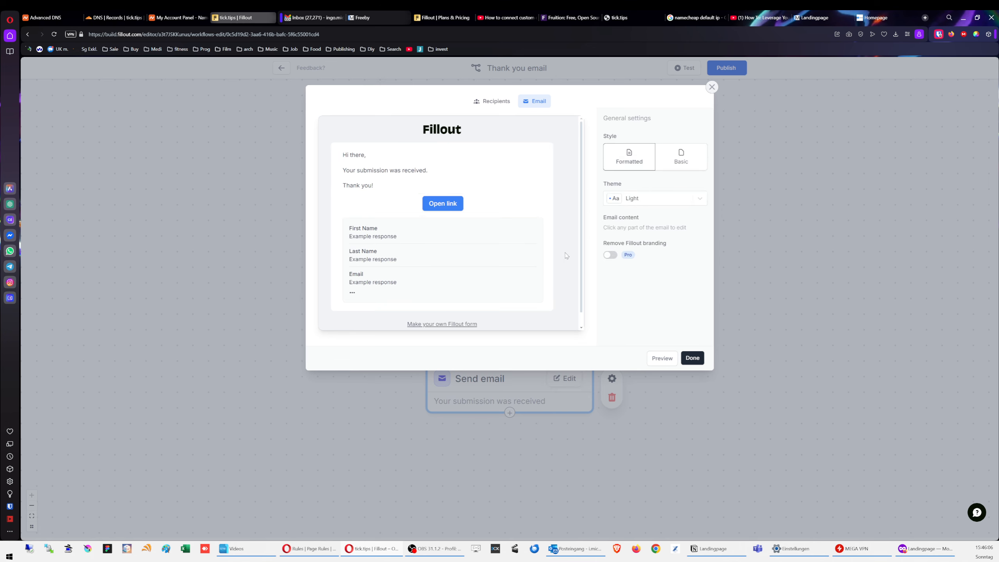
left_click(443, 203)
left_click_drag(665, 209, 581, 207)
left_click(723, 549)
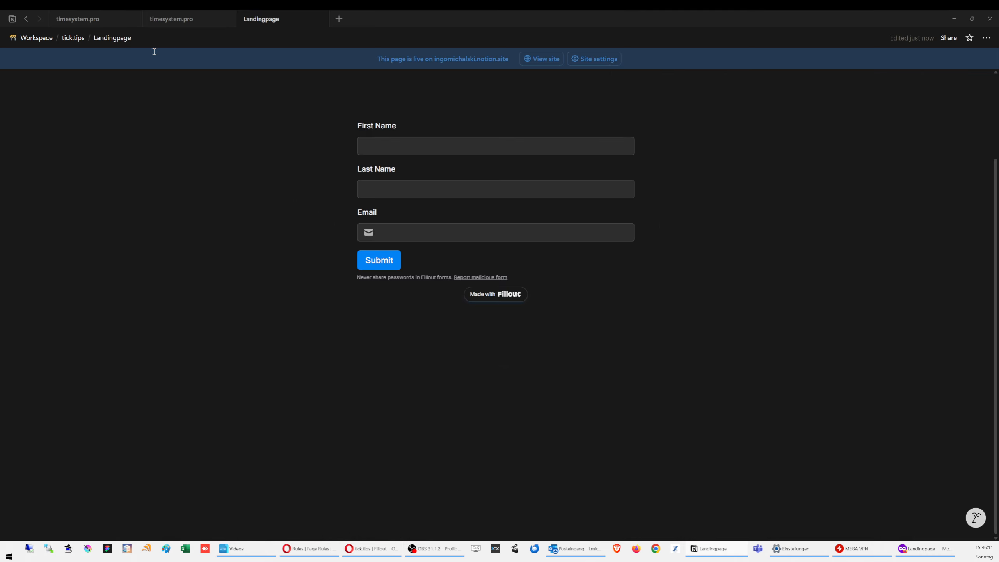
Step: Publish the Ebook/Free goodies page to the web and copy its public link
left_click(73, 38)
left_click(385, 171)
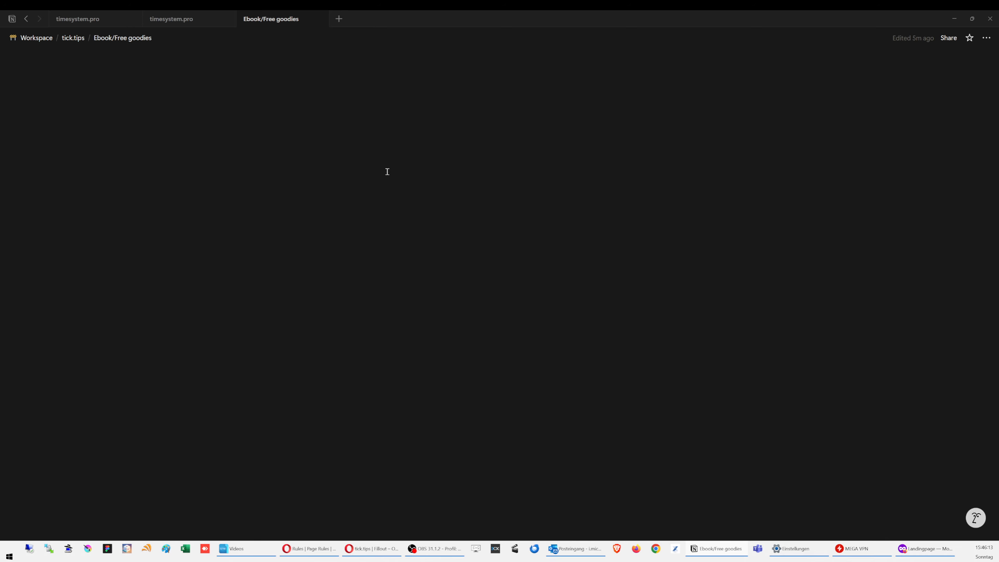
left_click(949, 40)
left_click(791, 58)
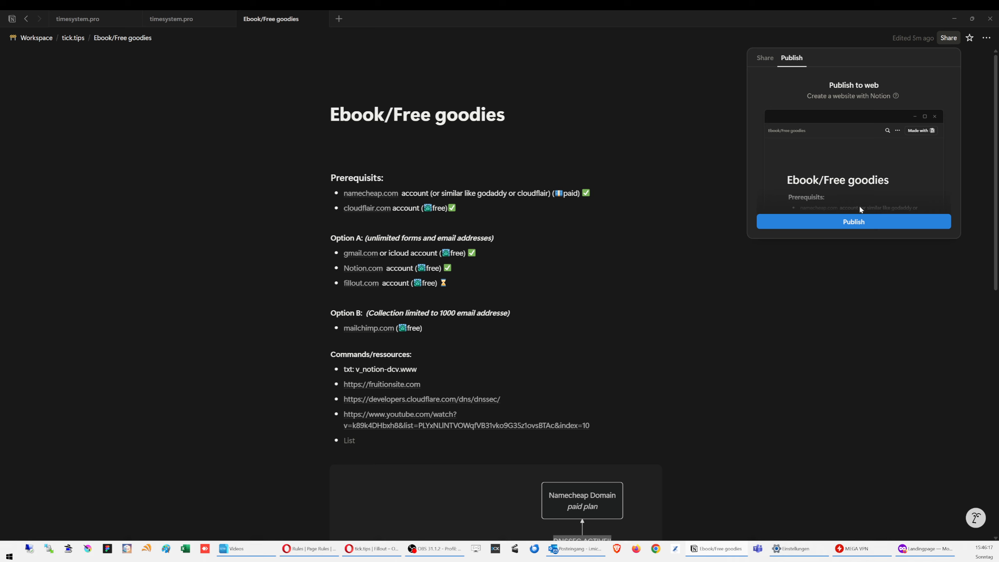
left_click(860, 222)
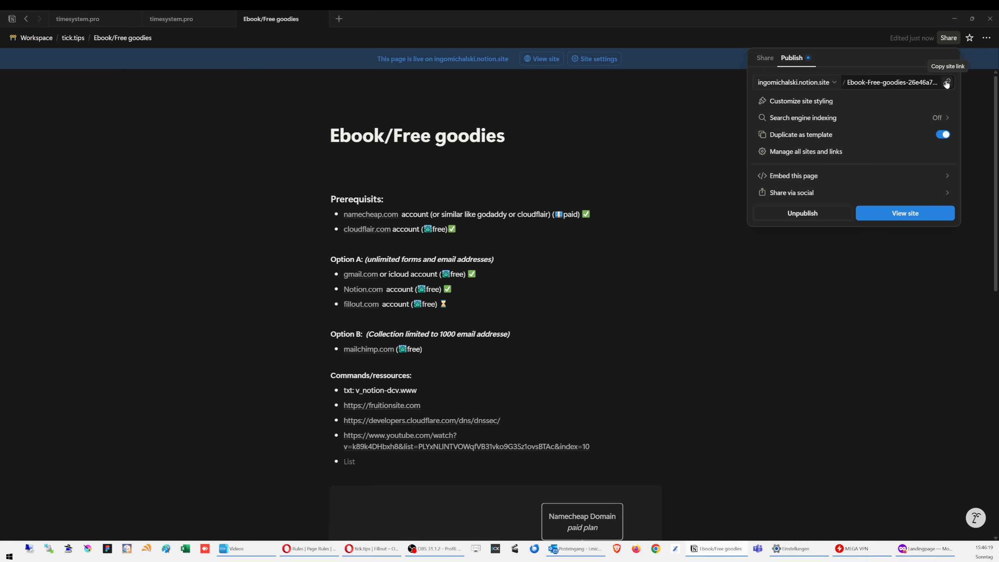
left_click(947, 83)
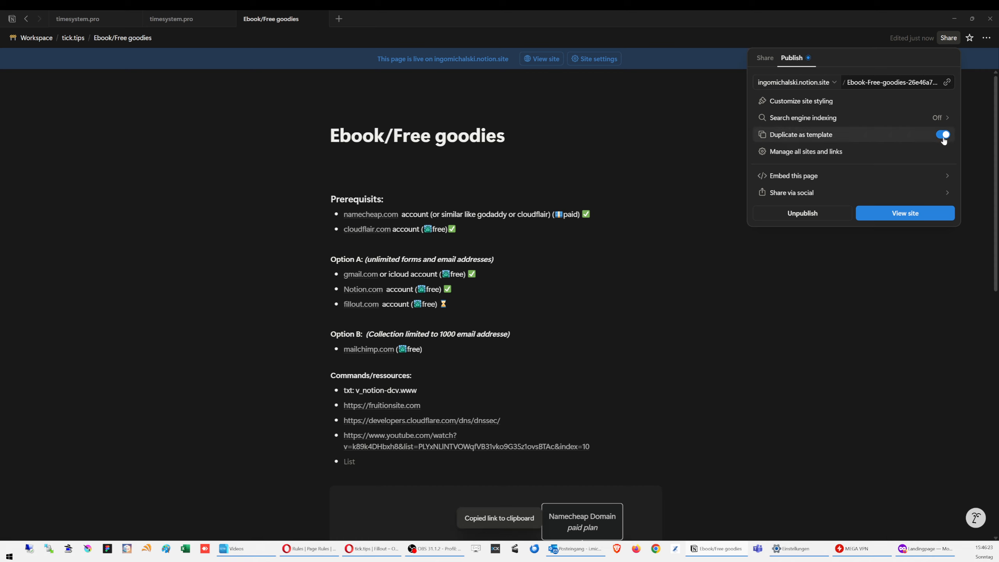
Step: Give the site a dark theme and the favicon (2).ico.png icon, then publish changes
left_click(841, 101)
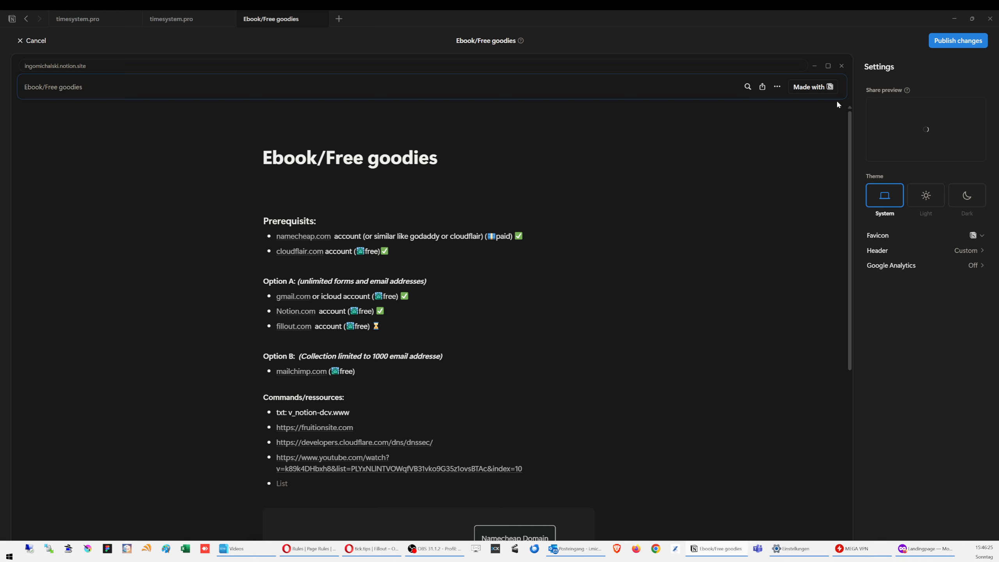
left_click(966, 198)
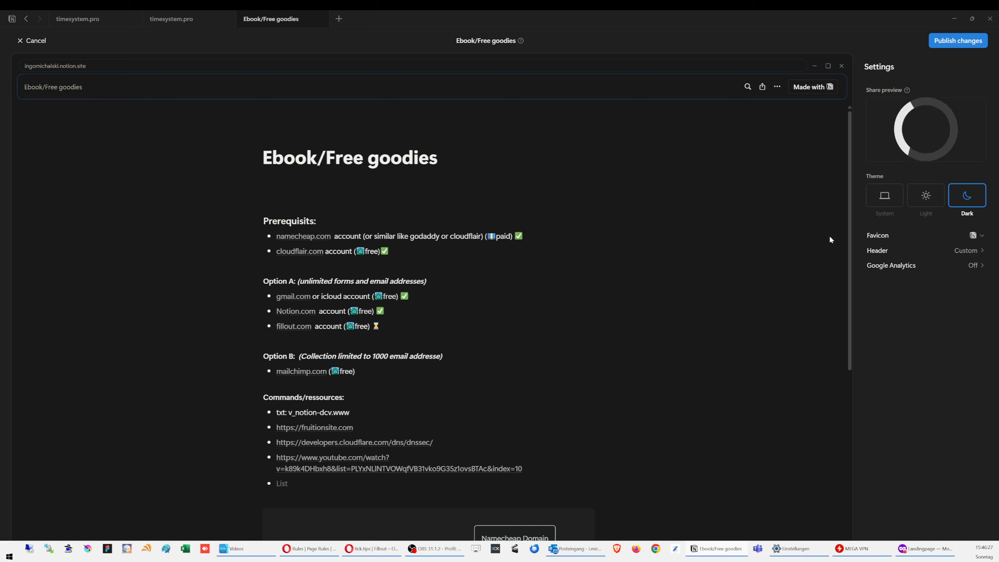
left_click(980, 236)
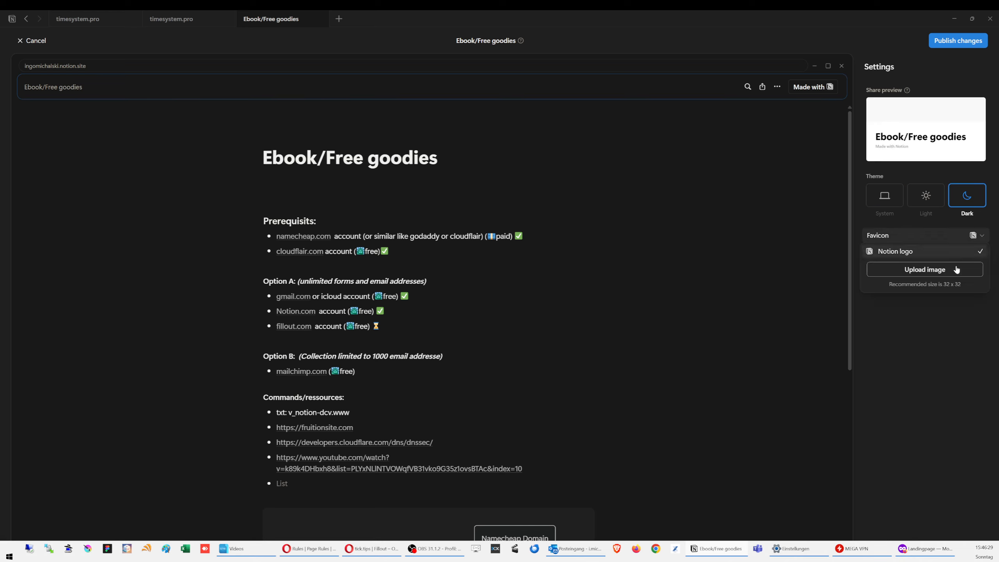
left_click(951, 269)
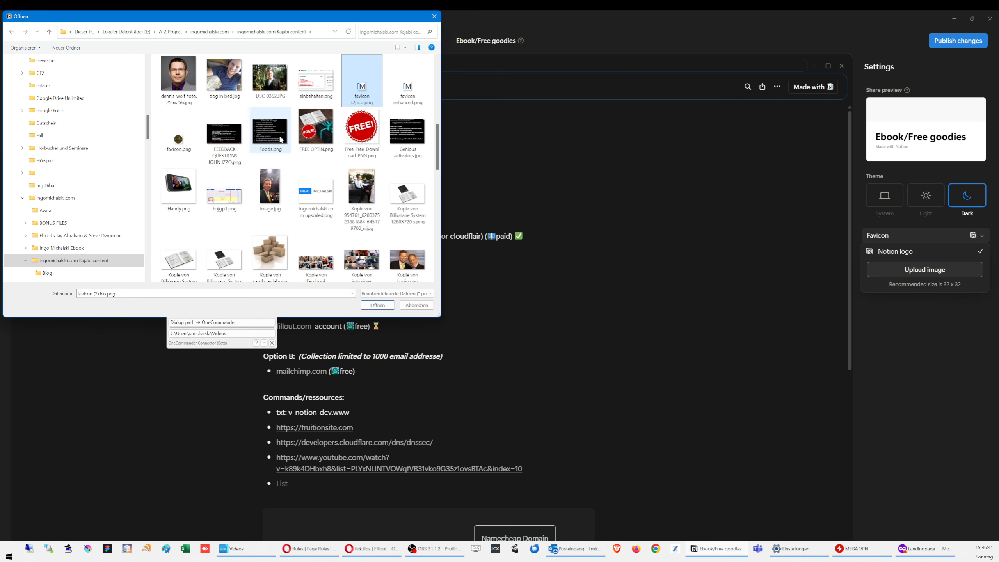
double_click(360, 84)
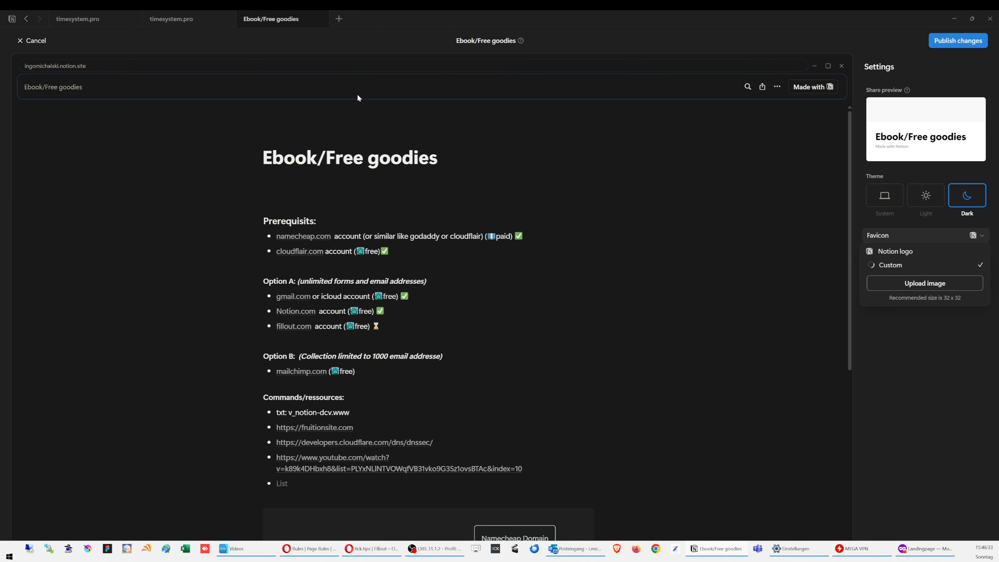
left_click(965, 44)
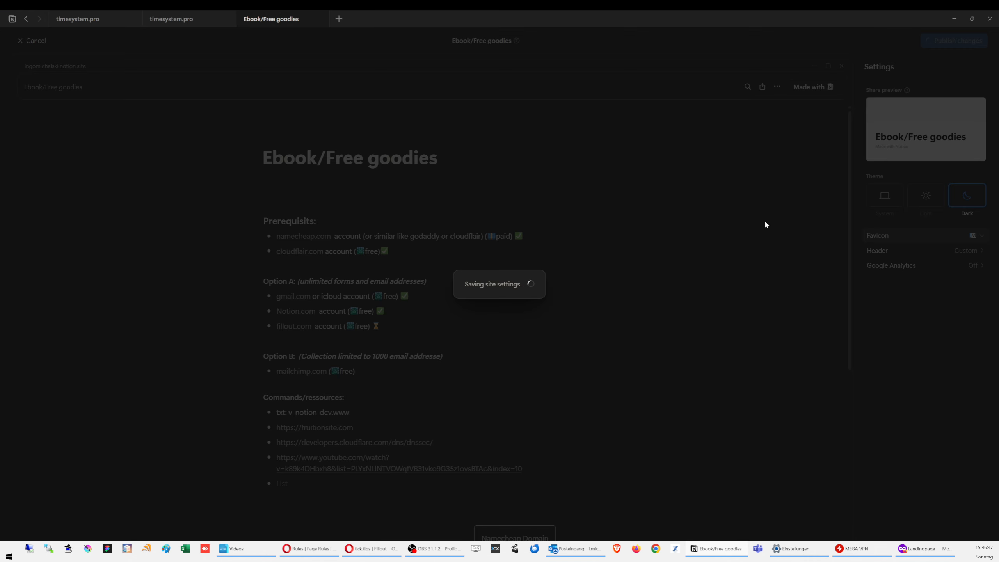
left_click(389, 162)
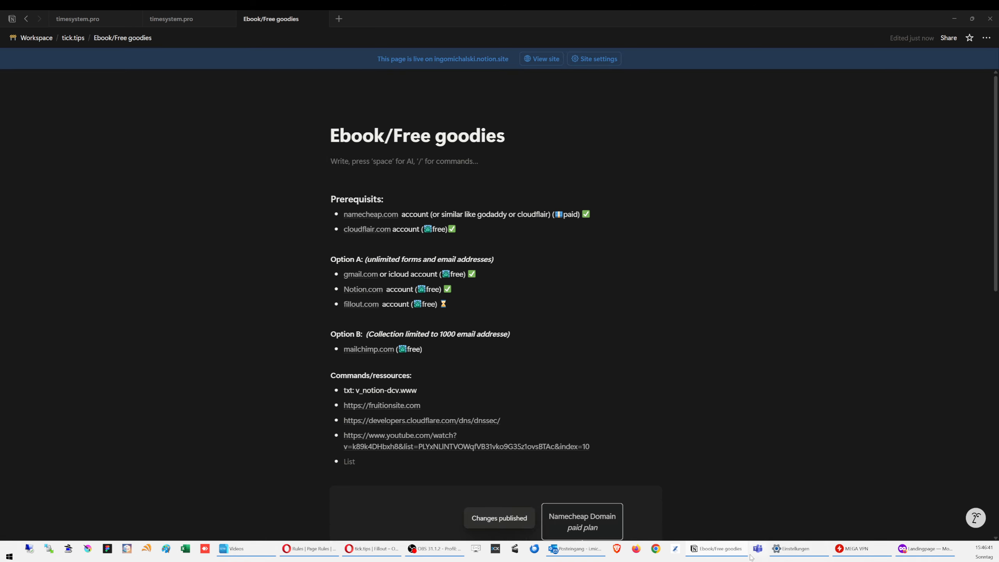
Step: Set the email button's URL to the published Notion freebie page link
left_click(374, 549)
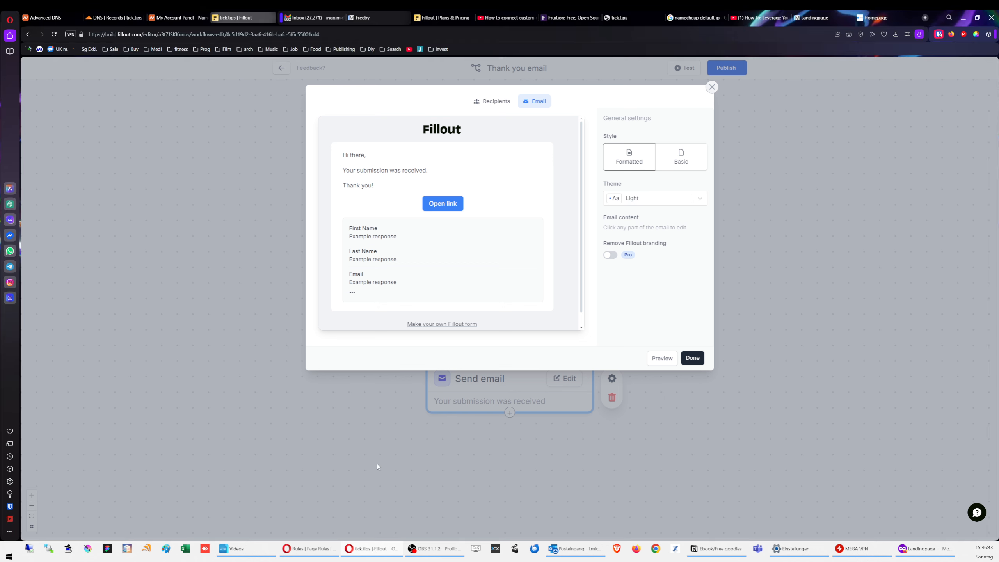
left_click(443, 203)
left_click_drag(665, 208, 603, 210)
left_click(596, 209)
left_click(445, 206)
key("ctrl+v")
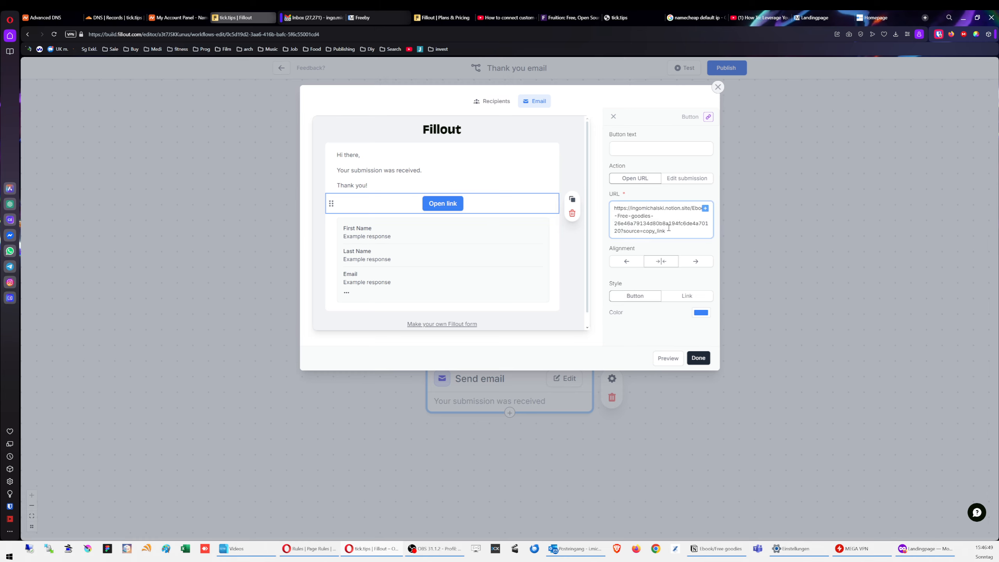
Step: Change the button text to 'Grab your free goodies'
left_click(631, 149)
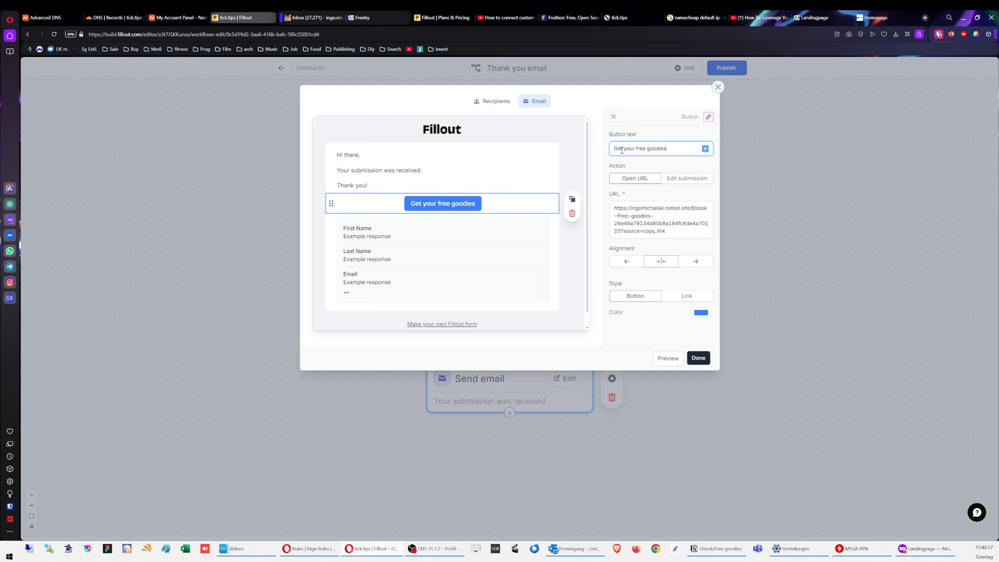
left_click(596, 152)
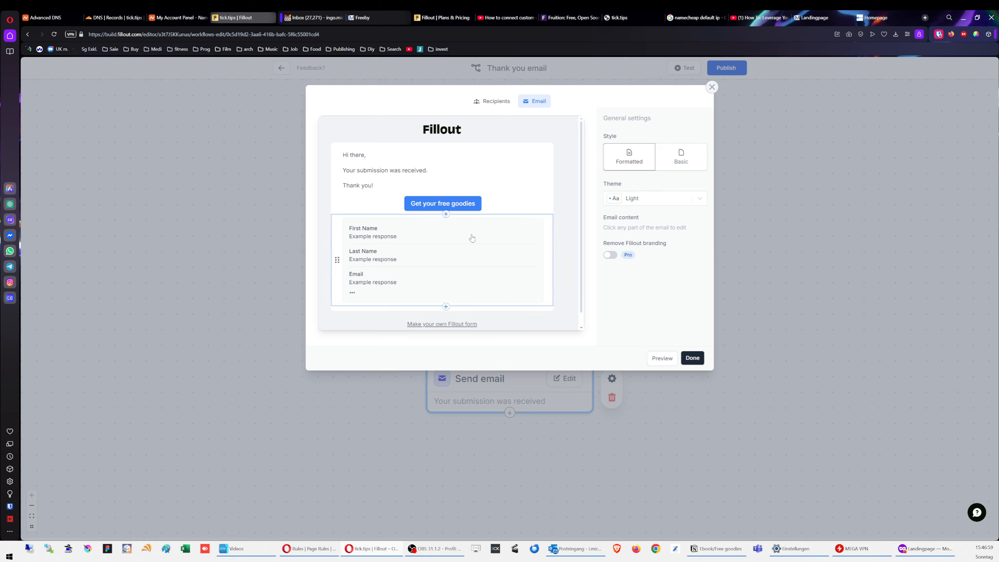
left_click(446, 204)
double_click(621, 148)
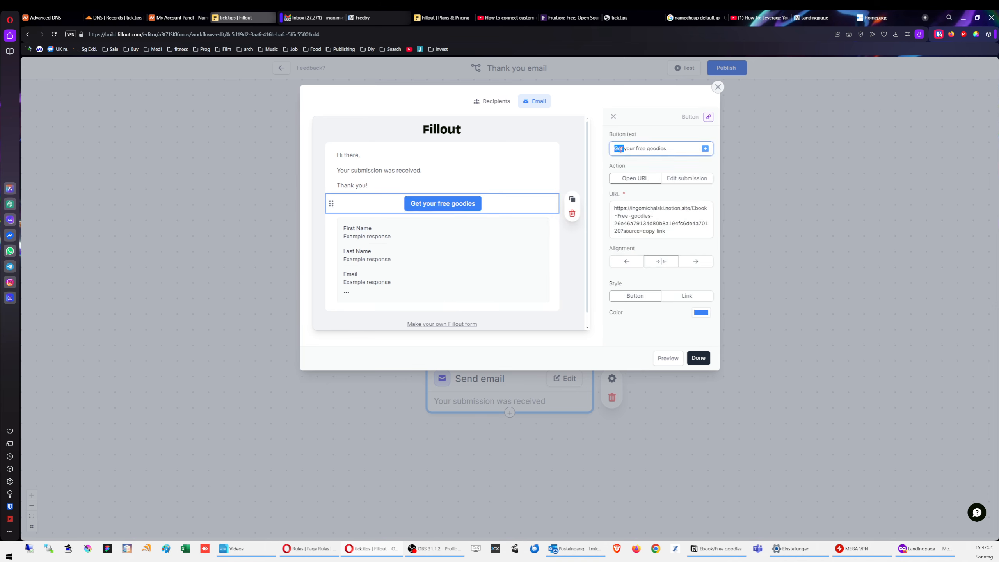
type("Grab")
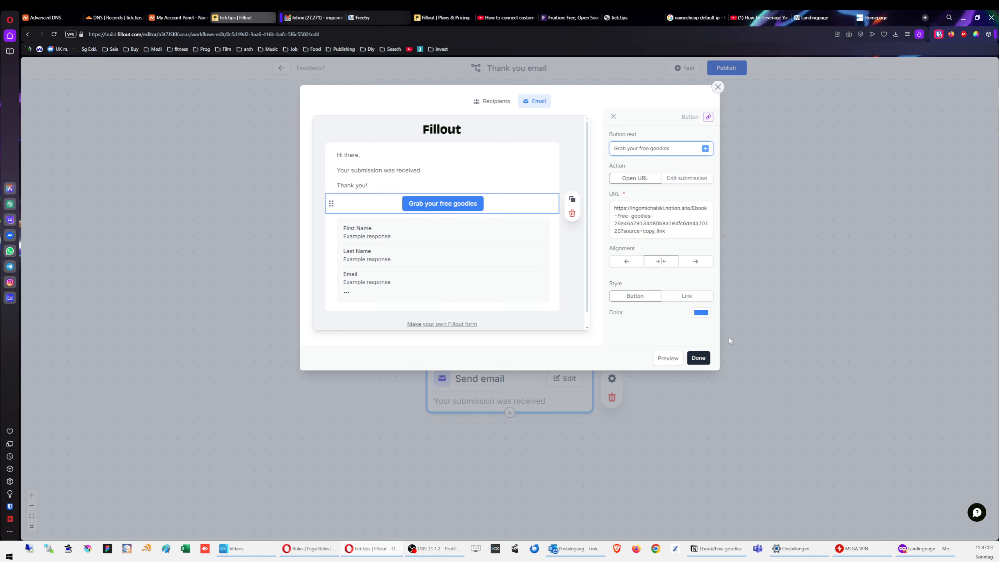
Step: Set the button colour to 0283F4 and finish editing the email
left_click(709, 315)
double_click(791, 434)
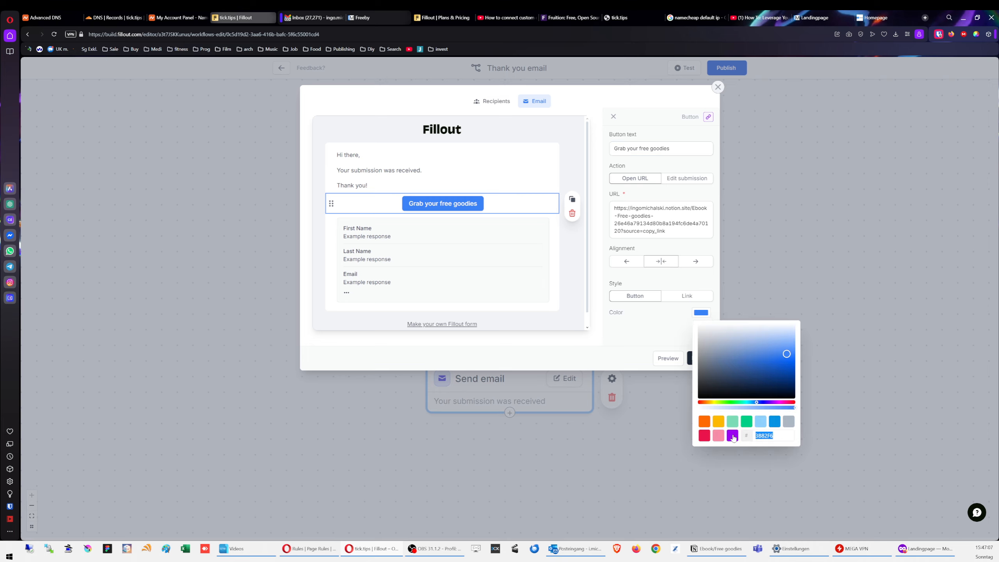
key("ctrl+v")
triple_click(775, 436)
key("BackSpace")
key("super+period")
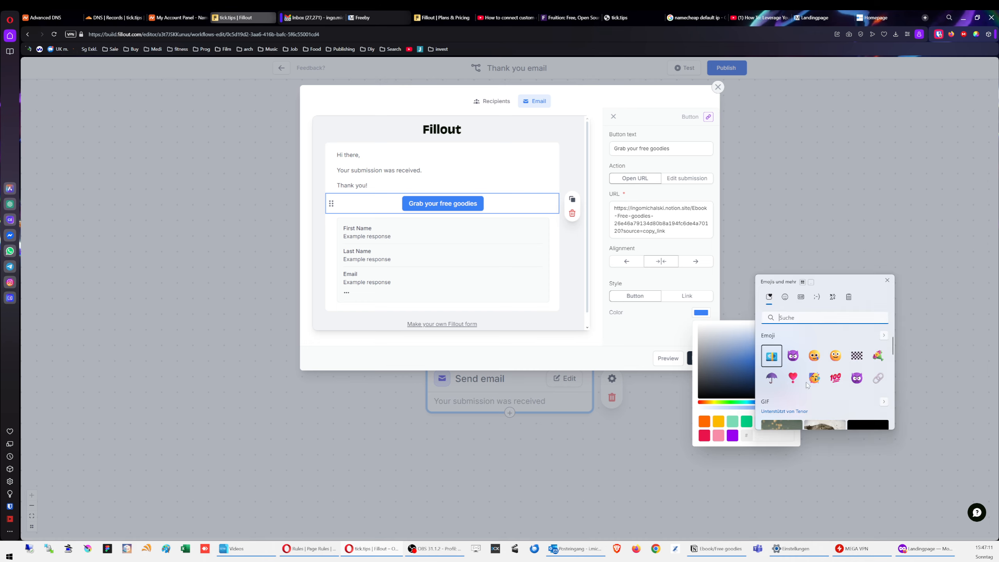
left_click(848, 301)
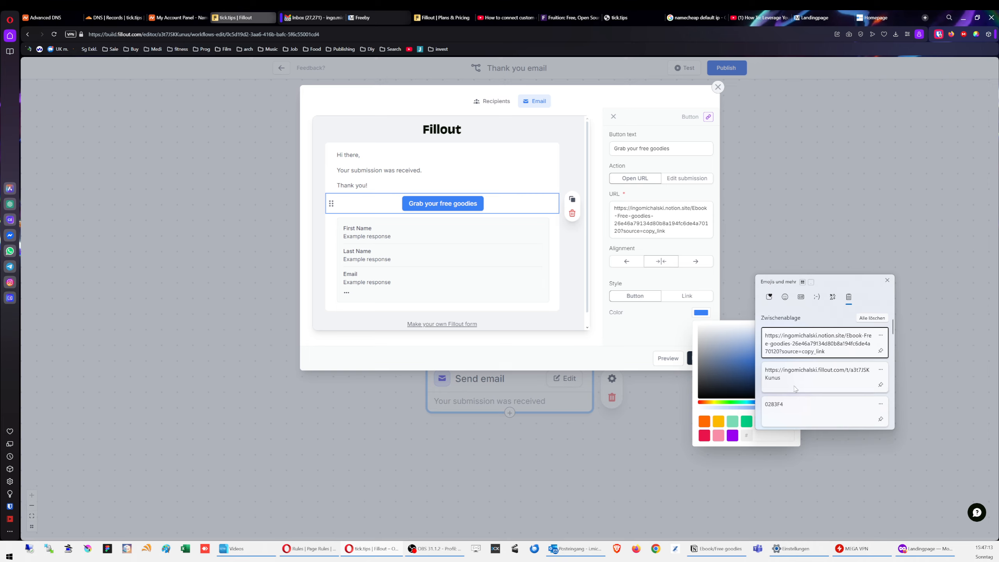
left_click(806, 411)
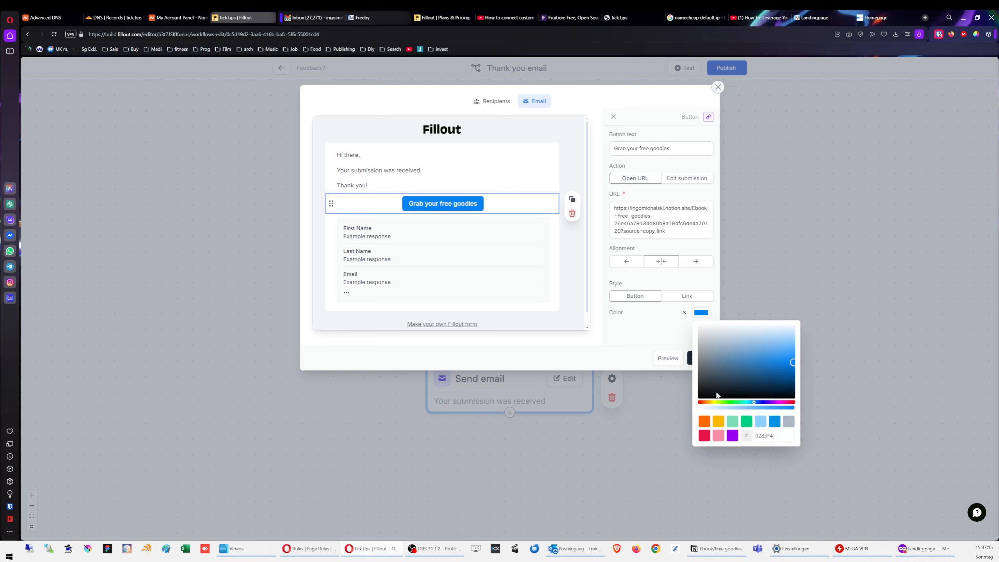
left_click(690, 359)
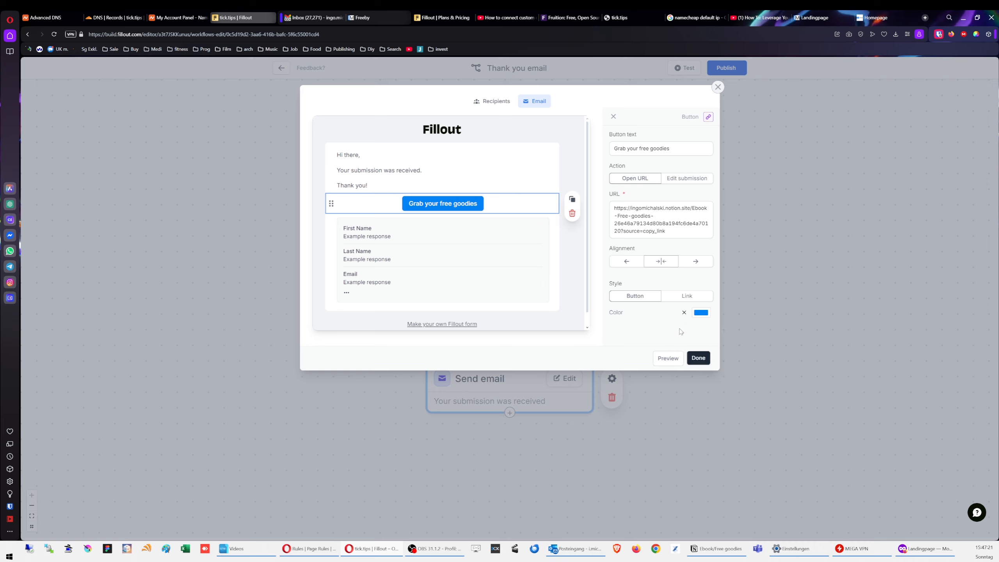
left_click(699, 358)
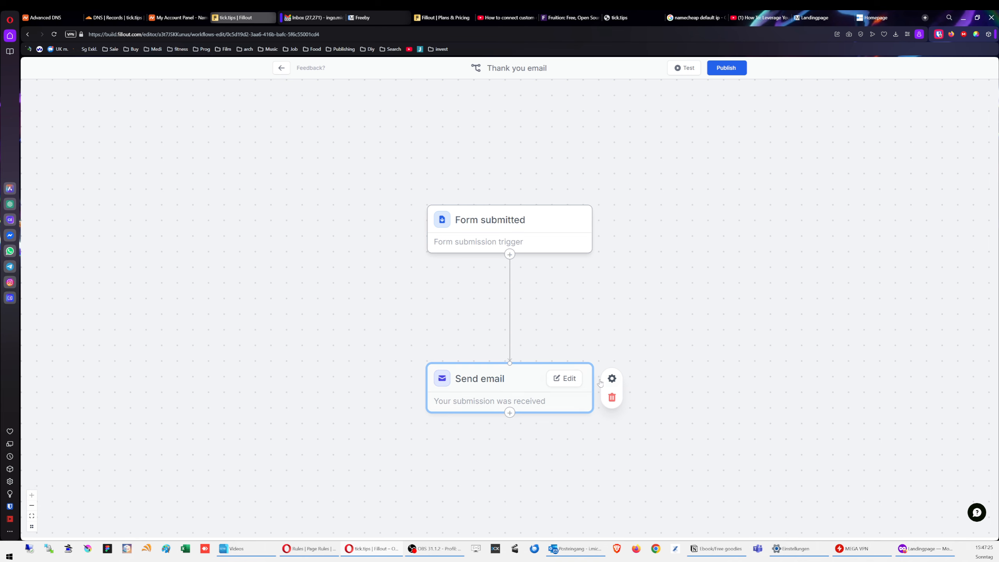
Step: Send a preview of the thank-you email, then load Gmail in a new tab
left_click(560, 387)
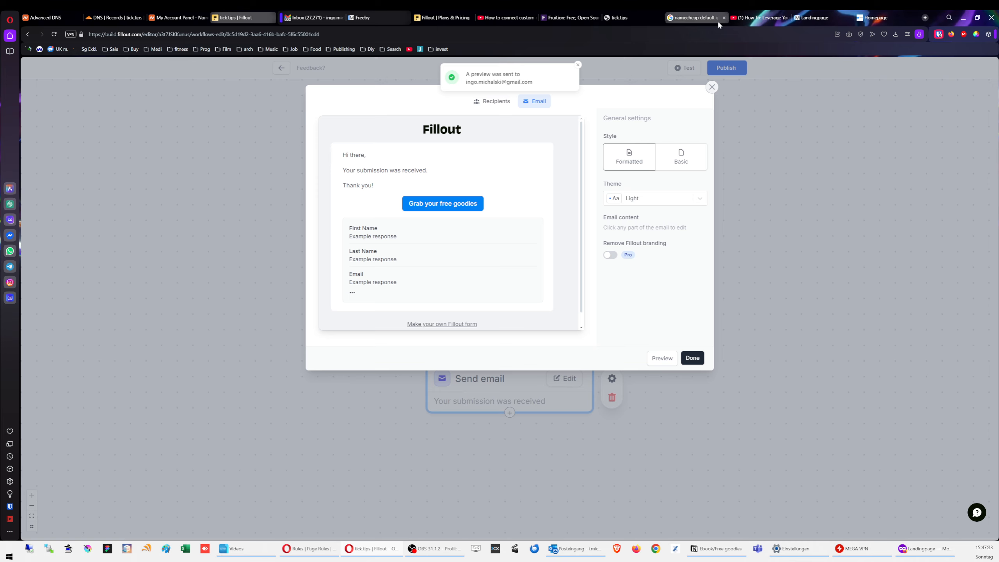
left_click(925, 17)
type("gmail")
key("Return")
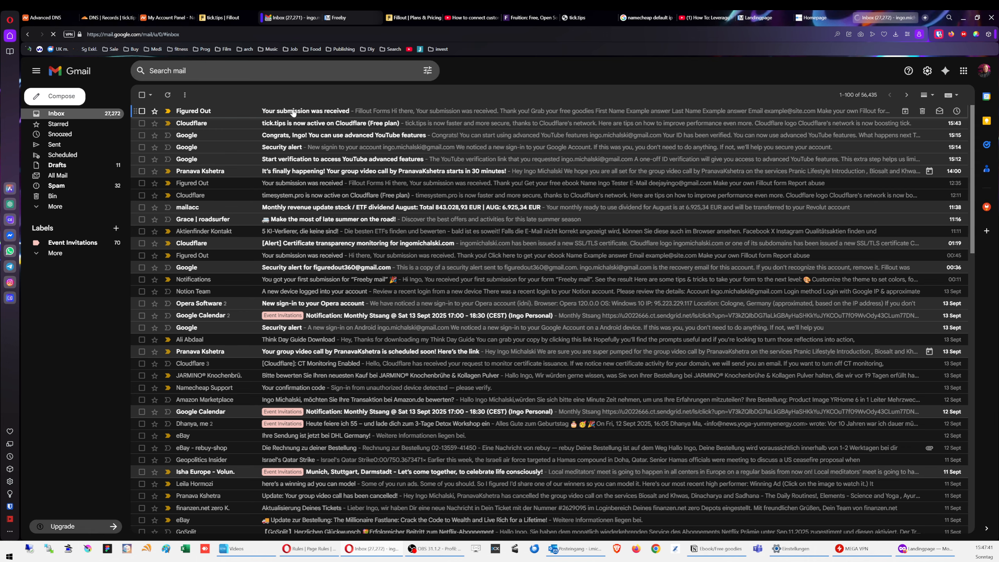
Step: Open the 'Your submission was received' email and review its submitted name answers
left_click(302, 111)
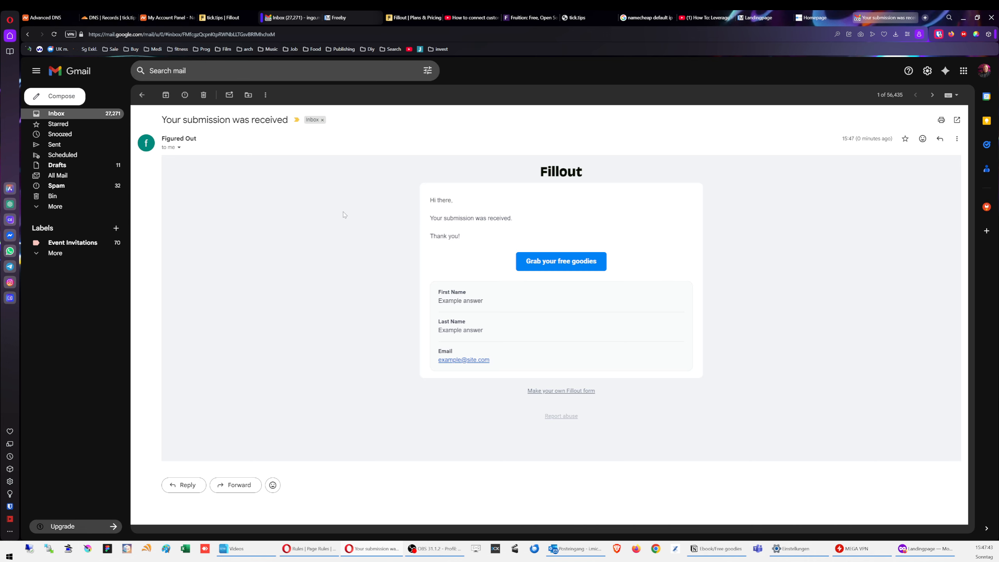
left_click_drag(452, 208, 487, 239)
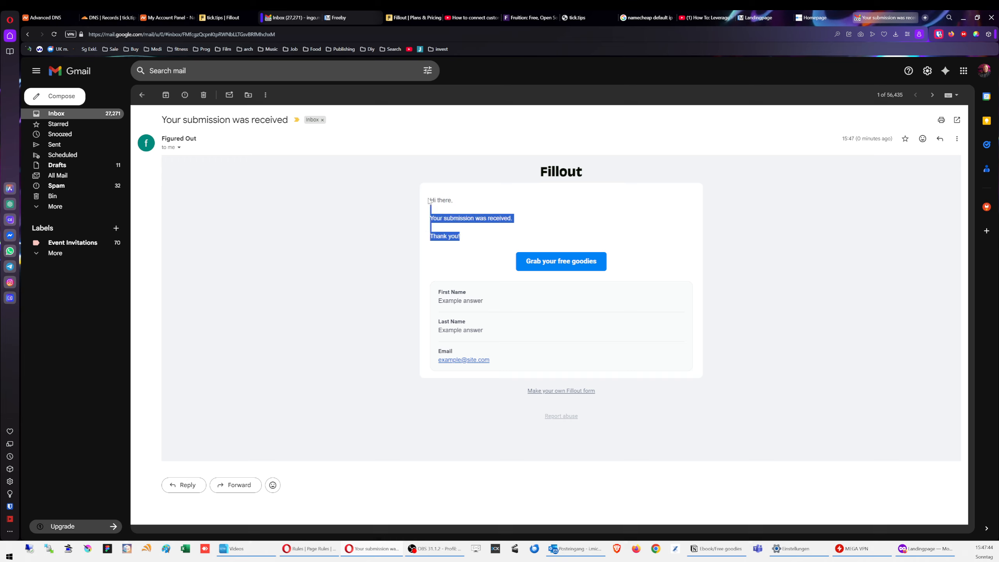
left_click(487, 238)
left_click_drag(497, 303, 434, 305)
left_click(499, 322)
left_click_drag(497, 328, 434, 328)
left_click(531, 331)
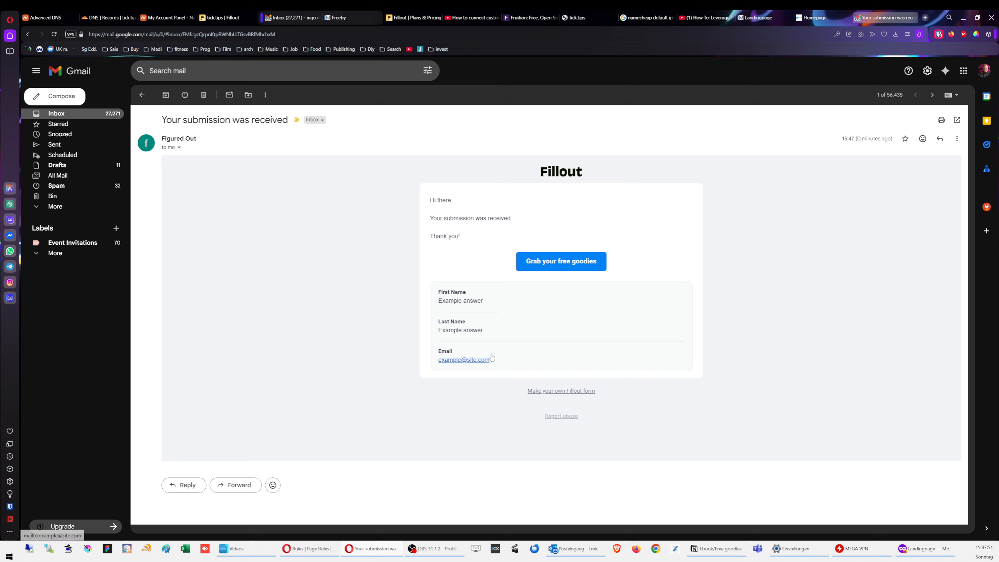
Step: Check that the Grab your free goodies button opens the Notion freebie page, then return to Inbox
left_click(564, 267)
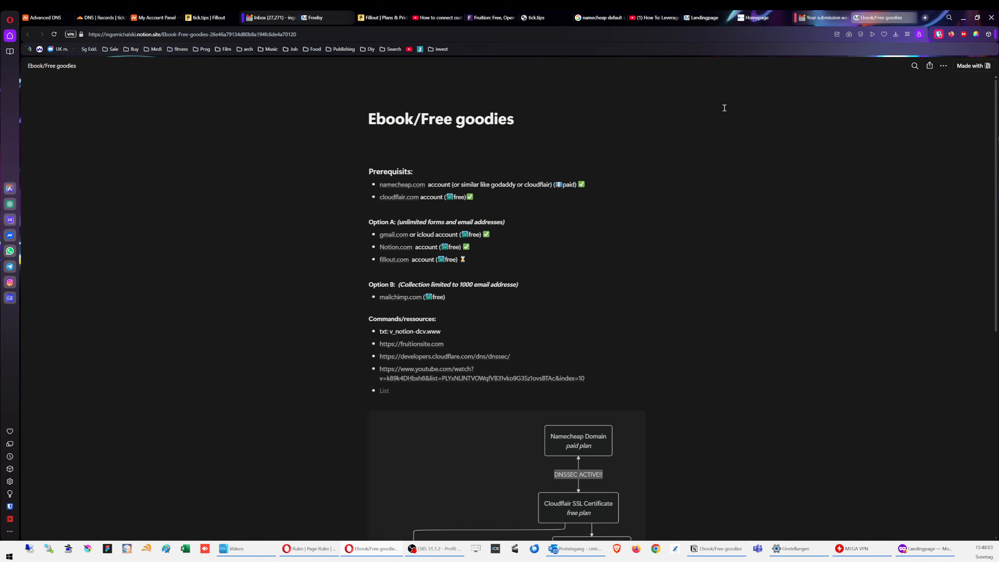
left_click(822, 18)
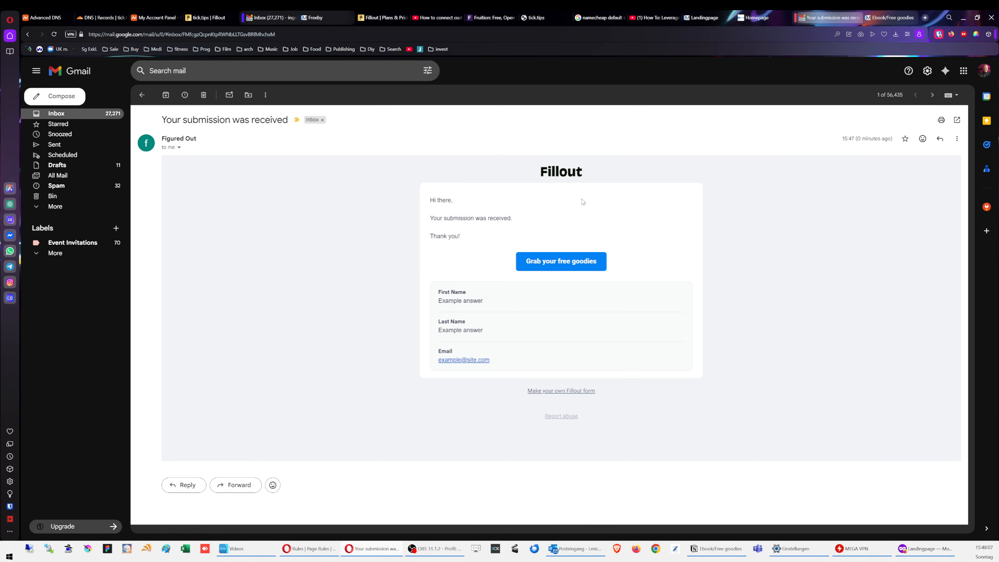
left_click(68, 114)
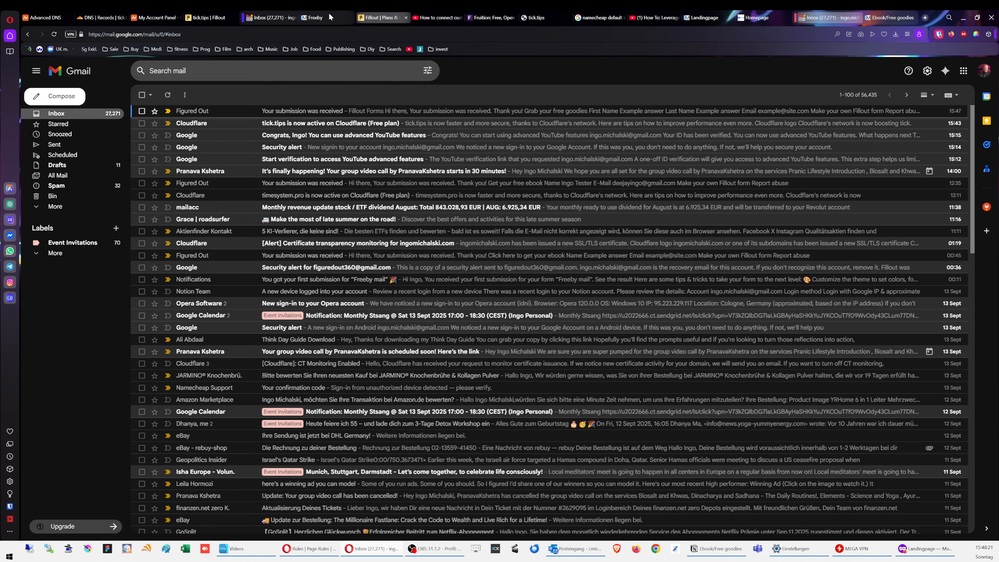
left_click(97, 19)
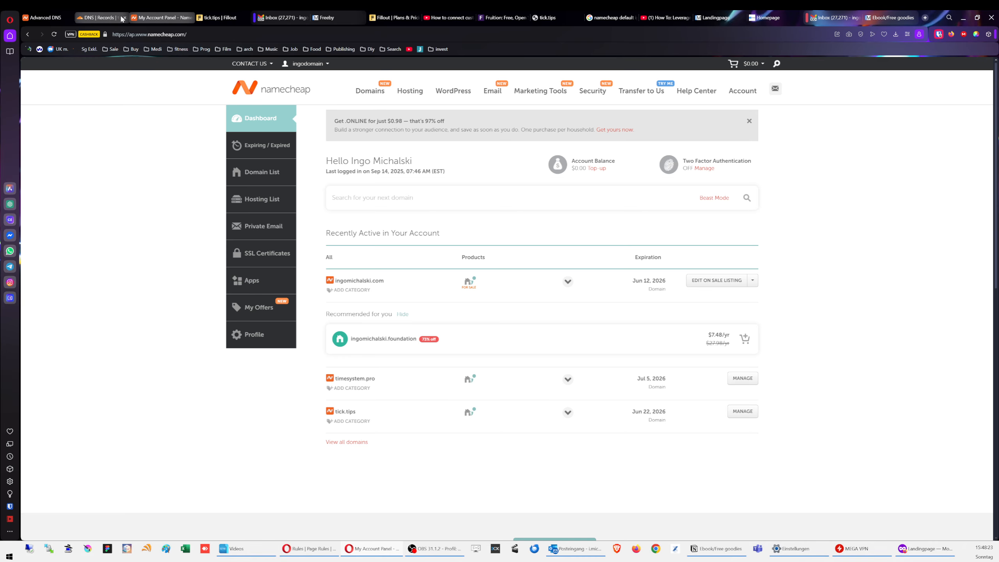
Step: Close the Thank you email editor and go back to the Workflows list
left_click(54, 34)
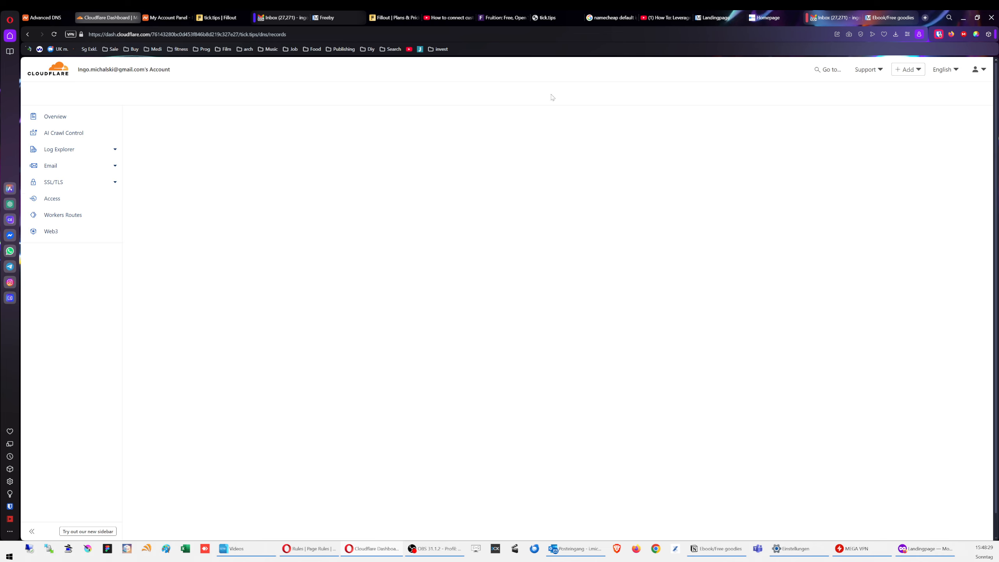
left_click(217, 18)
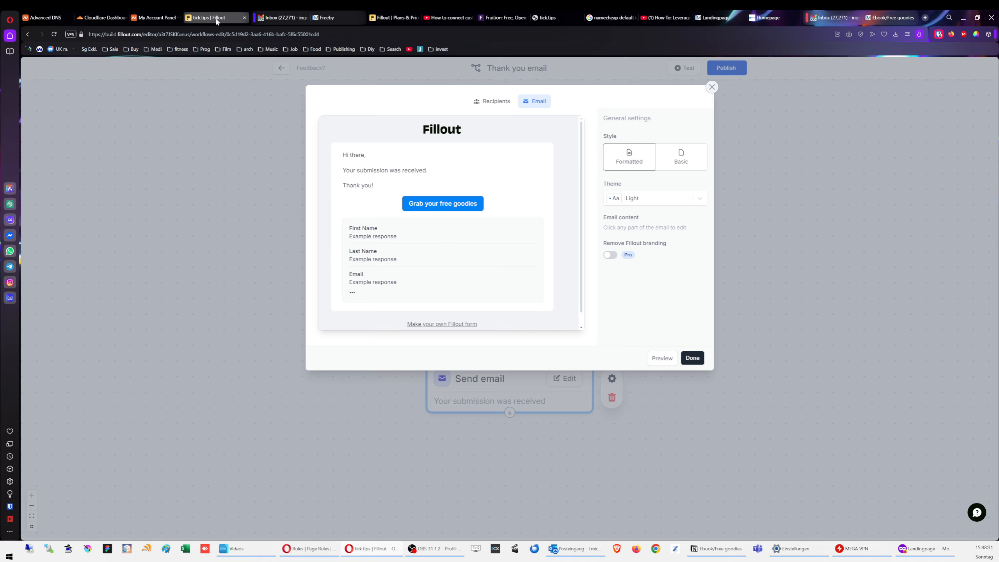
left_click(712, 87)
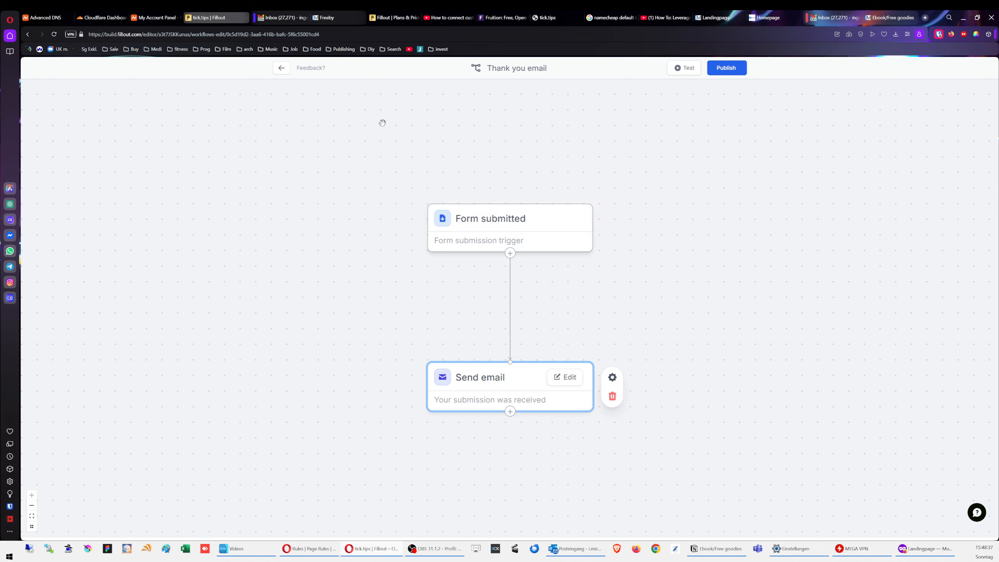
left_click(281, 67)
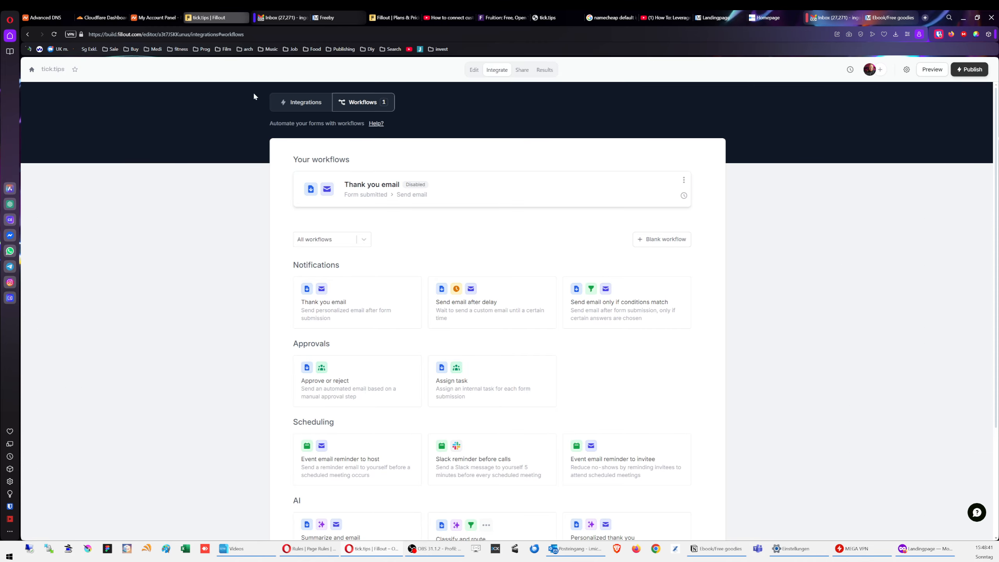
Step: Add a Checkbox question labelled 'Interested in time management?' below the Email field
left_click(474, 70)
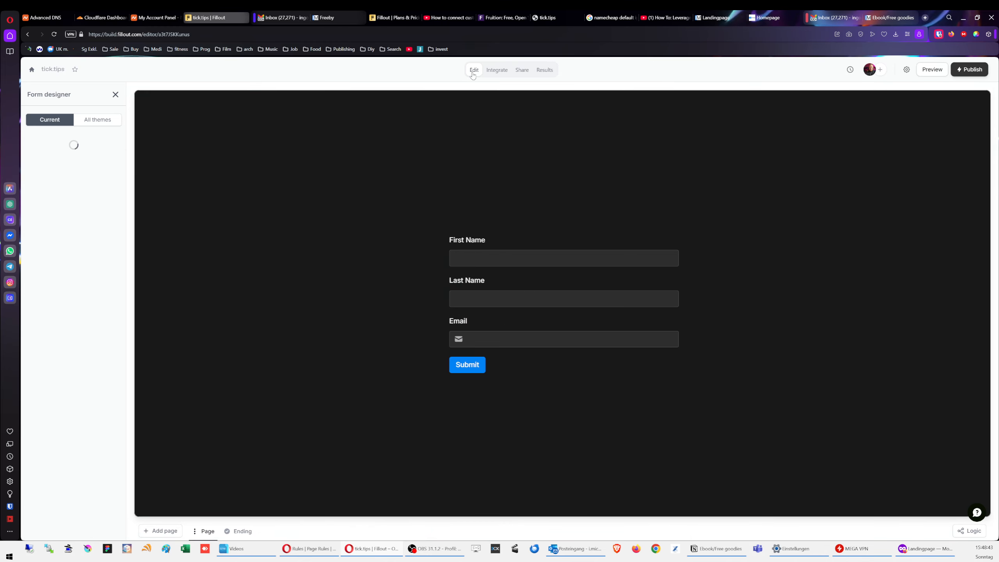
left_click(115, 95)
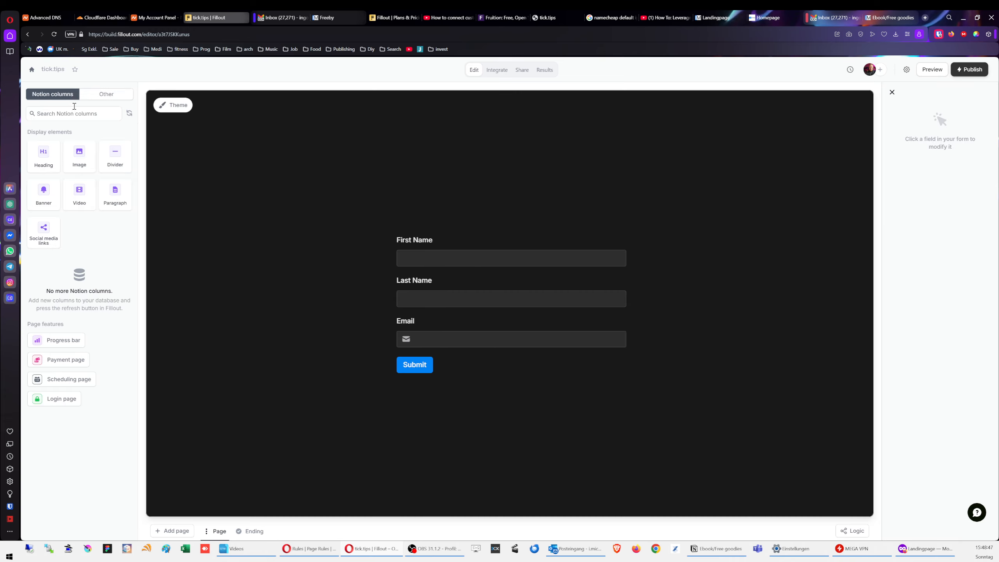
left_click(111, 98)
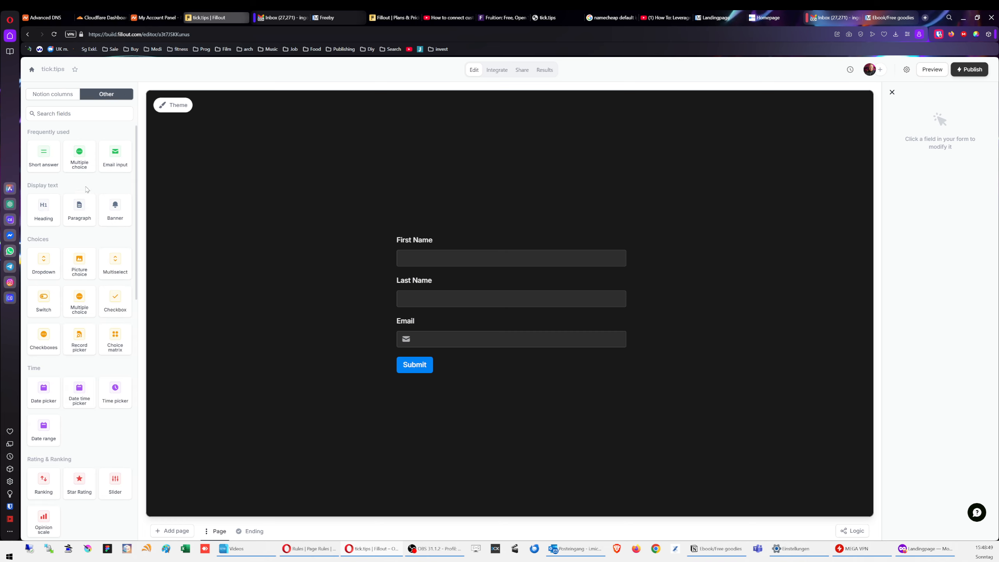
left_click_drag(114, 301, 456, 356)
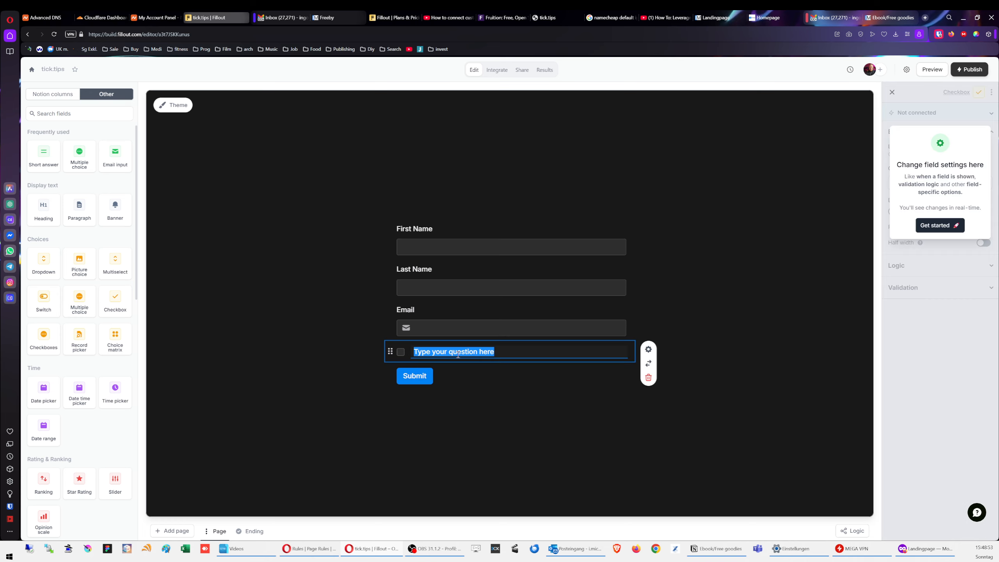
type("Inte")
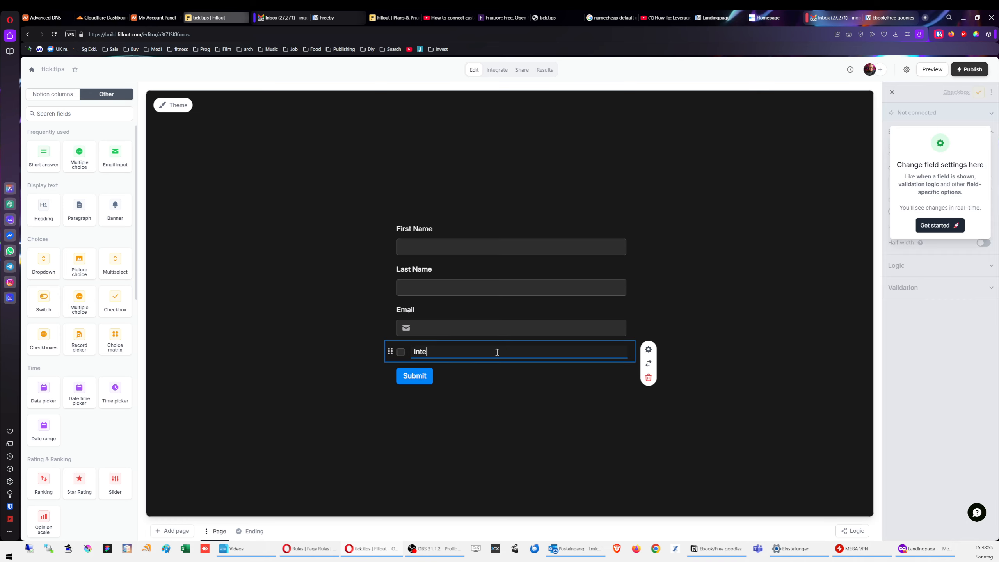
type("rested in time management?")
Step: Reword the checkbox label to 'I am interested in time management'
left_click(509, 423)
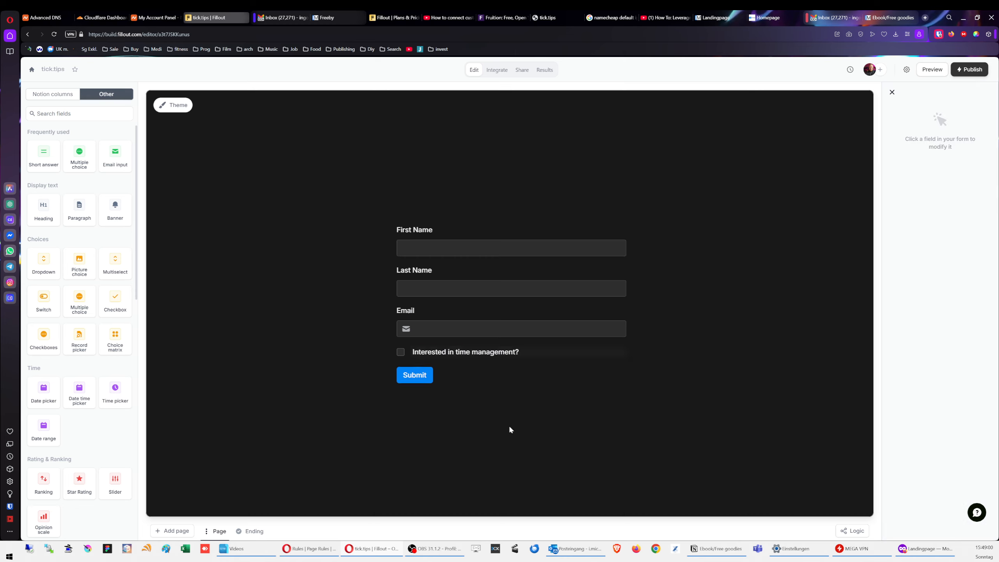
double_click(435, 352)
type("I am intere")
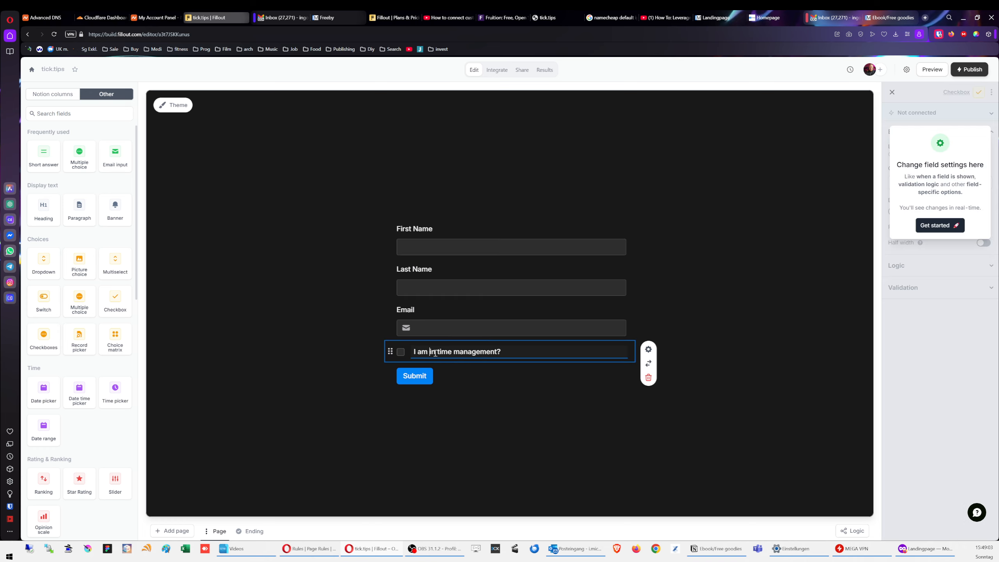
type("sted")
left_click(546, 351)
left_click(581, 421)
left_click(475, 354)
left_click(506, 403)
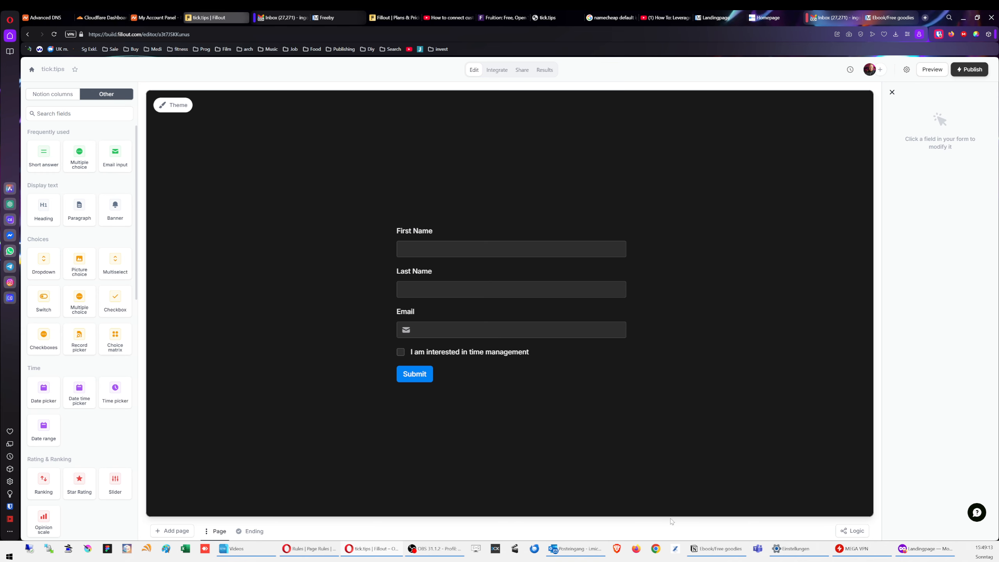
left_click(724, 555)
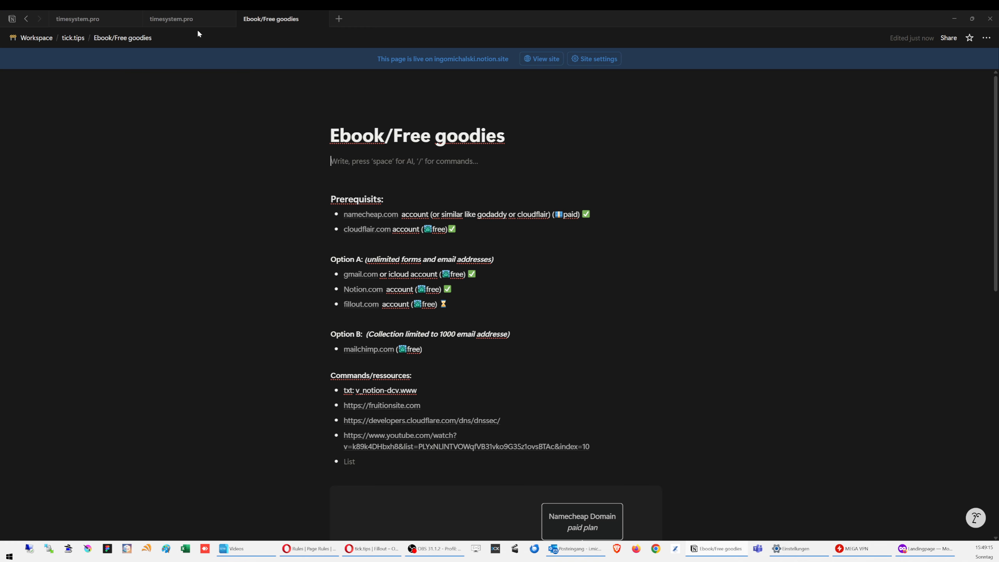
Step: Add a Checkbox column to the timesystem.pro mail collection table in Notion
left_click(190, 20)
left_click(390, 235)
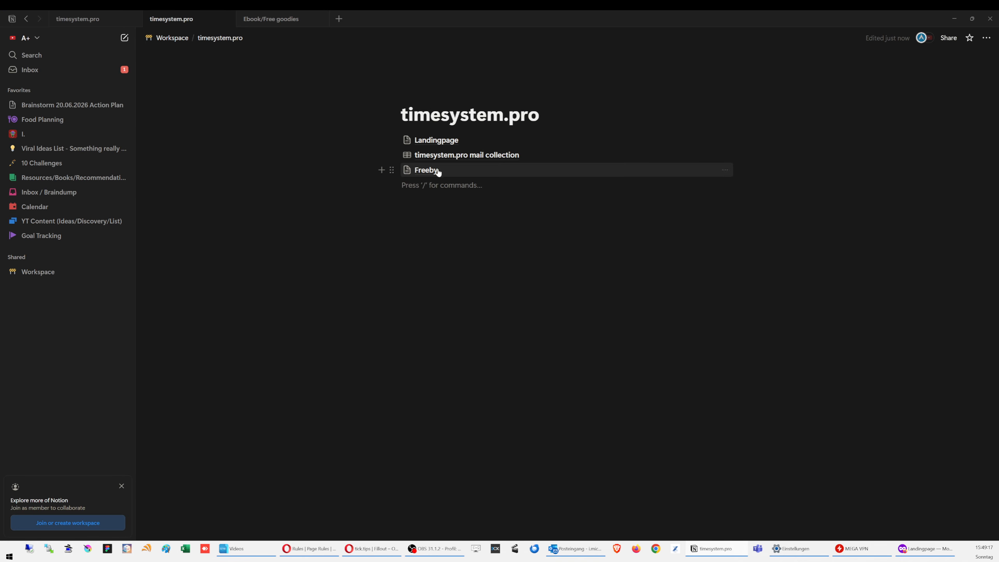
left_click(473, 156)
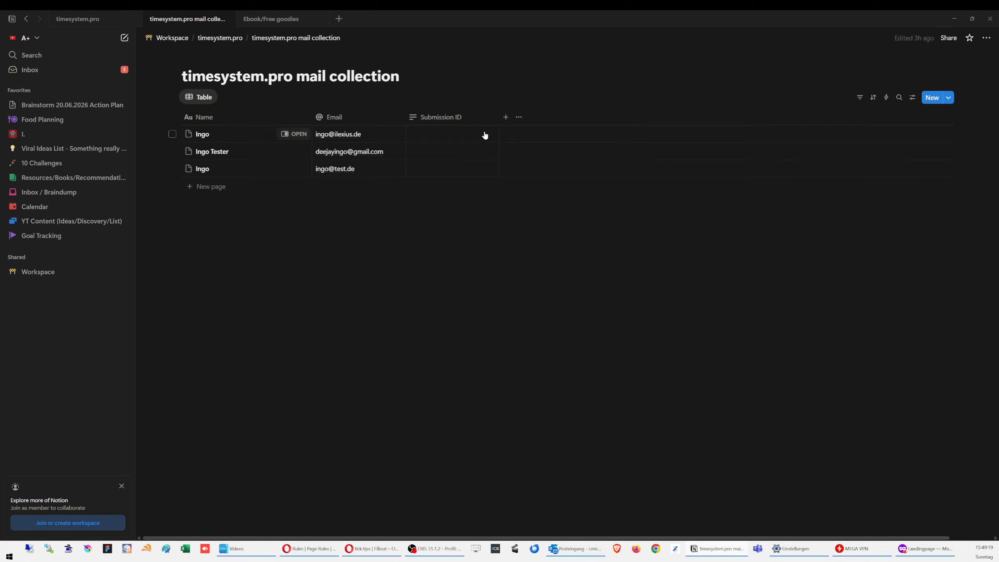
left_click(505, 118)
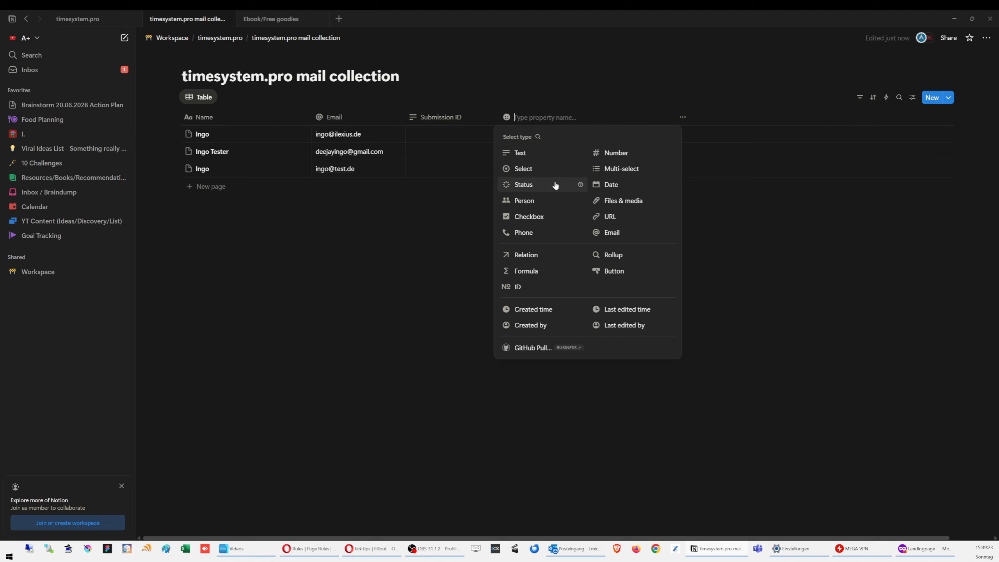
left_click(527, 221)
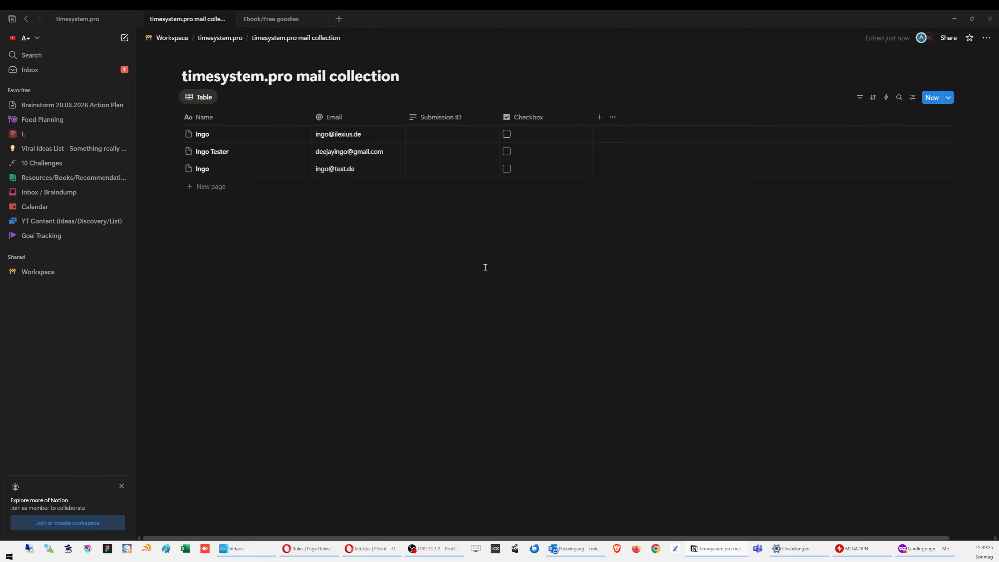
Step: Add a Checkbox column to the tick.tip Submissions table, then return to Fillout's integrations
left_click(224, 40)
left_click(173, 39)
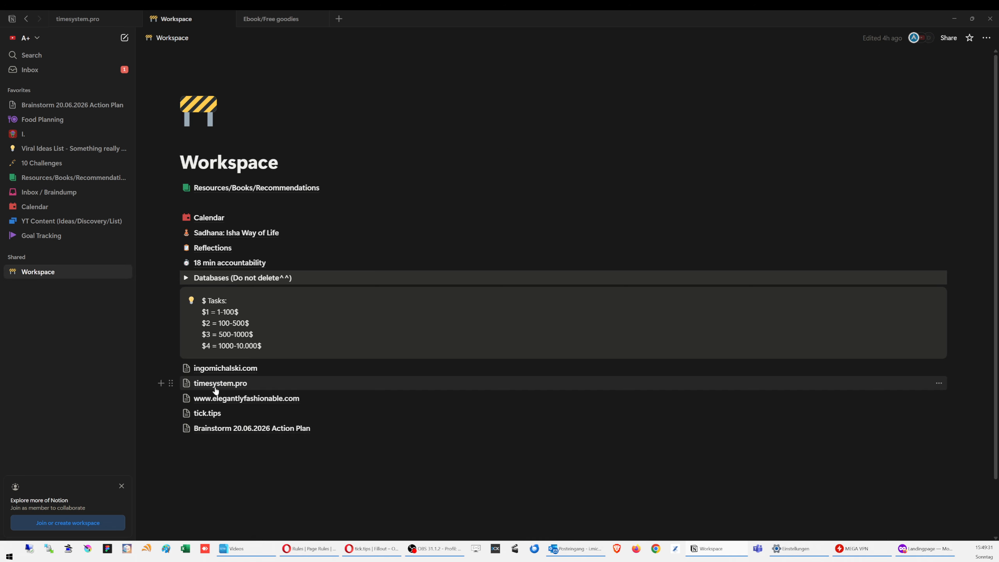
left_click(211, 414)
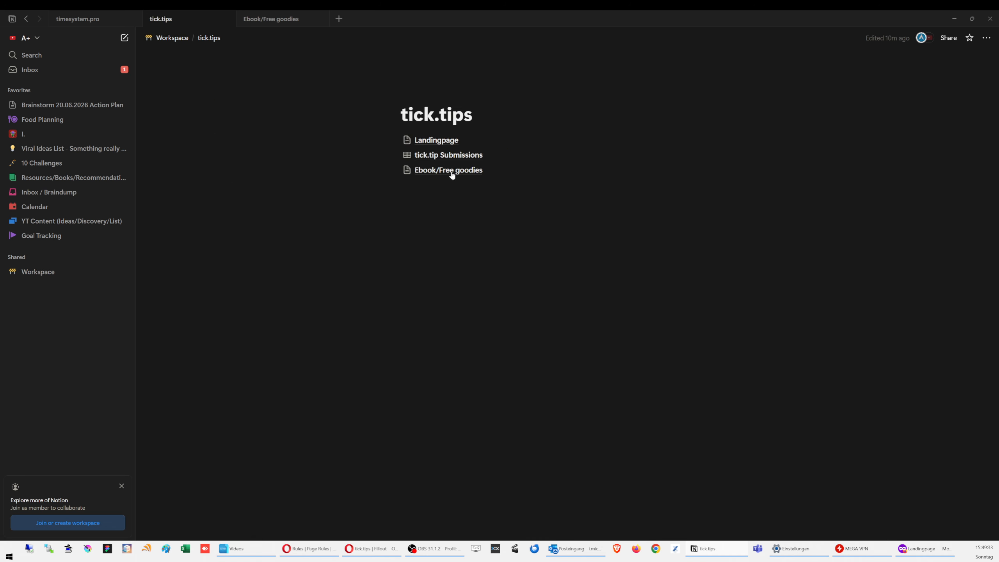
left_click(445, 158)
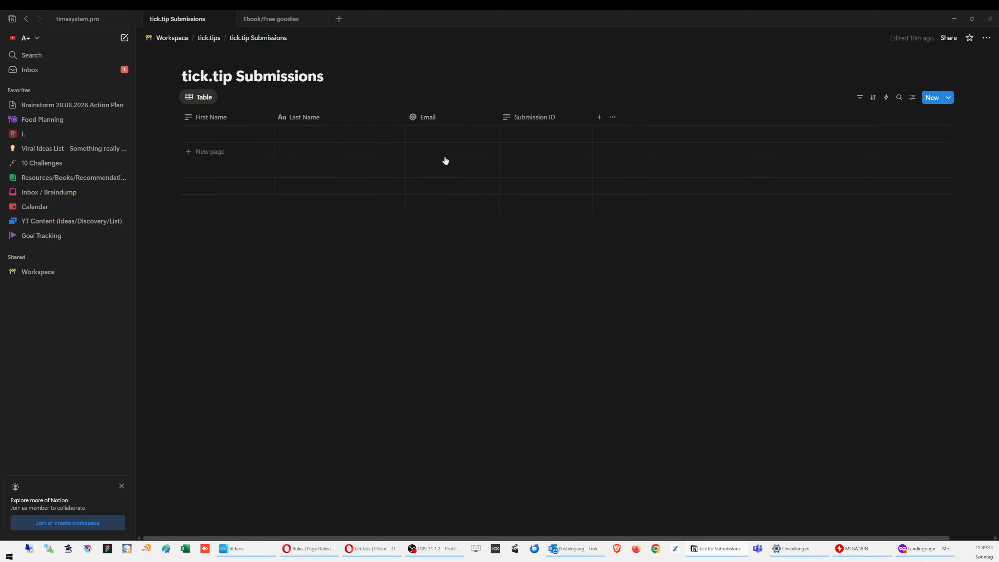
left_click(599, 118)
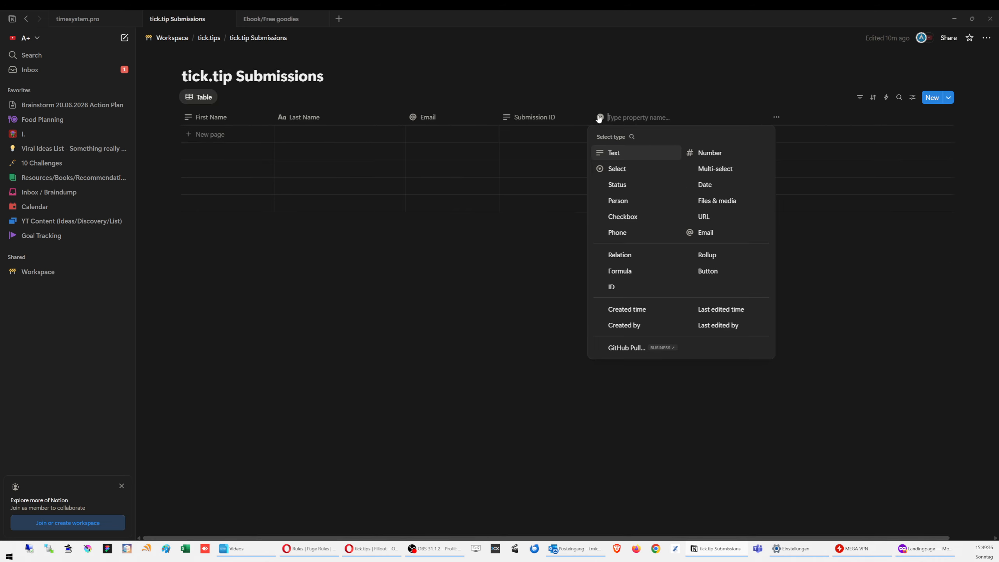
left_click(619, 217)
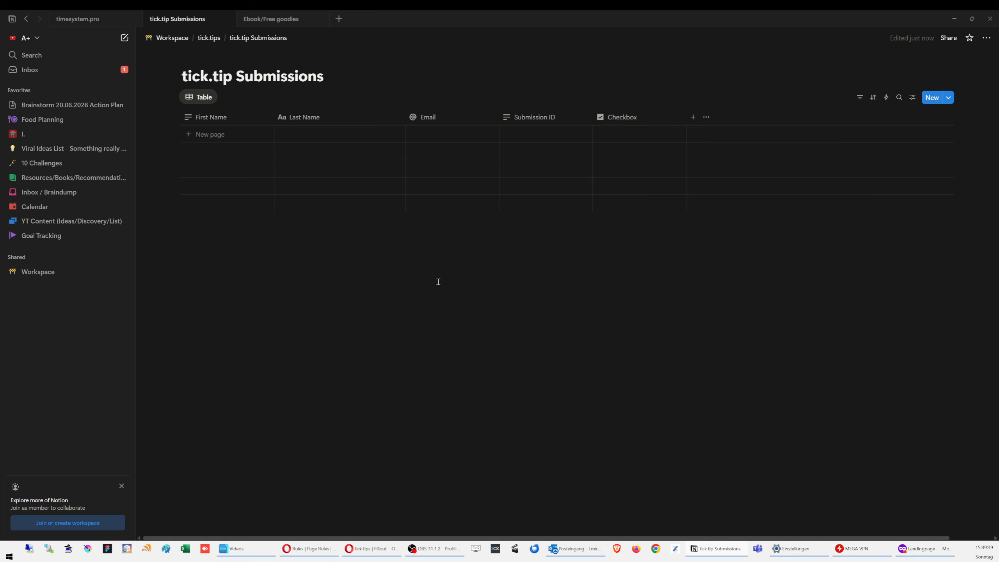
left_click(954, 18)
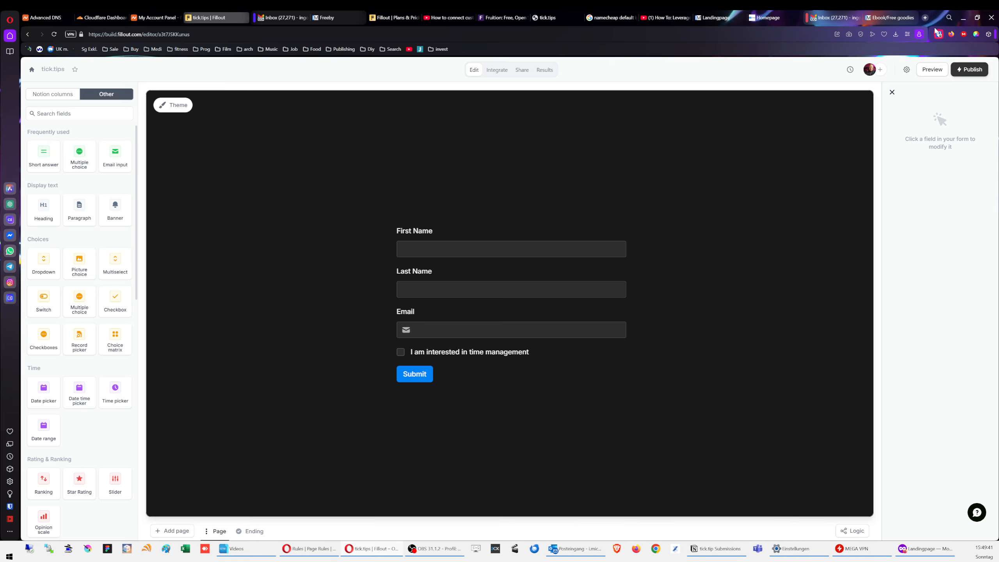
left_click(505, 69)
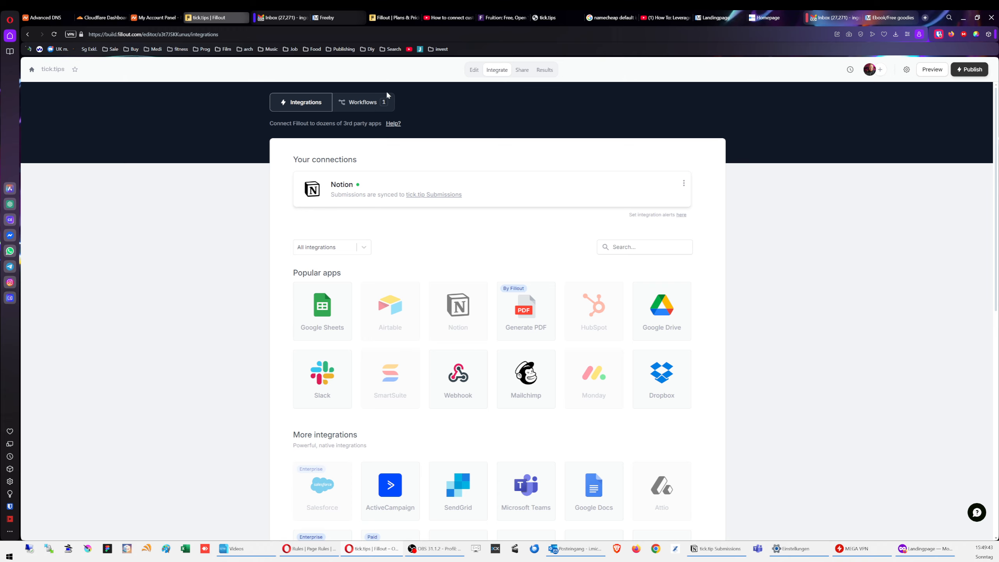
Step: Open the Notion connection settings and reload the page to refresh its columns
left_click(398, 190)
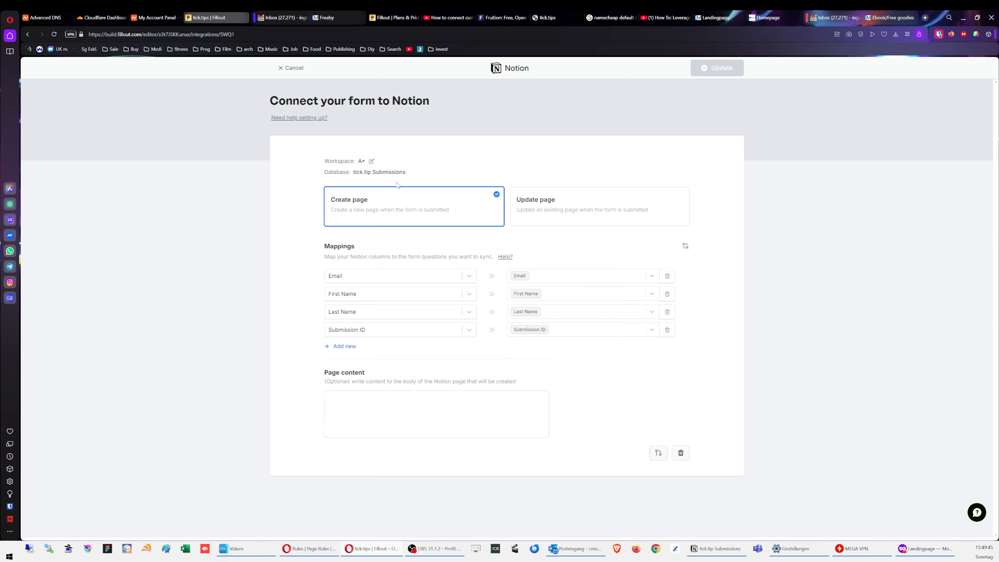
left_click(343, 346)
left_click(191, 307)
left_click(54, 34)
Step: Publish the updated form and reopen the Notion connection's settings
left_click(292, 67)
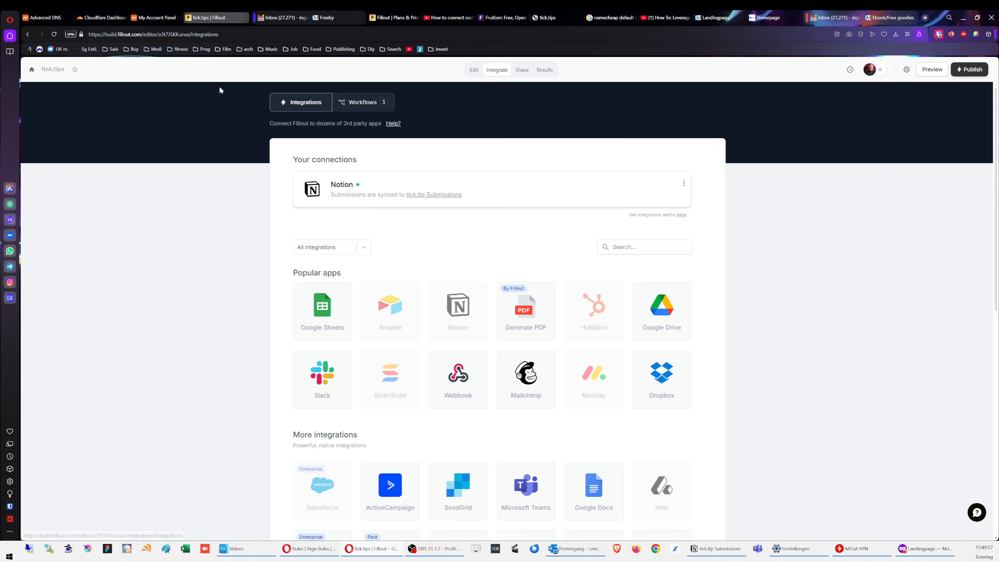
left_click(473, 70)
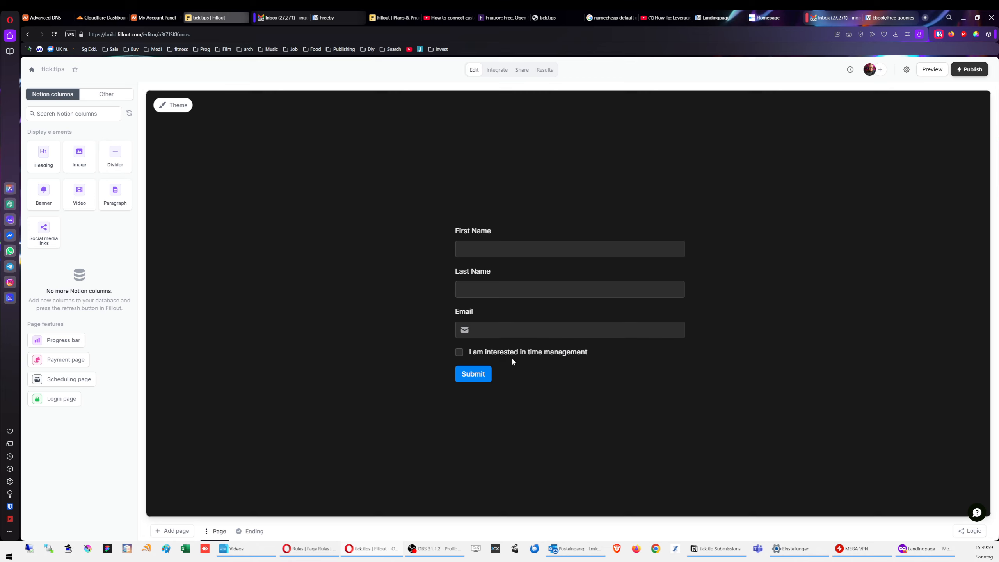
left_click(969, 69)
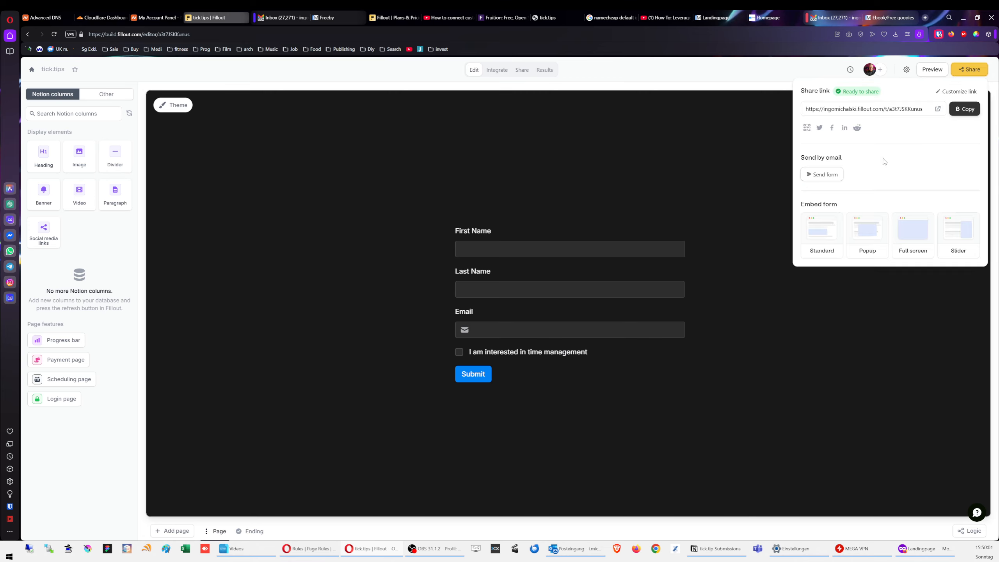
left_click(497, 69)
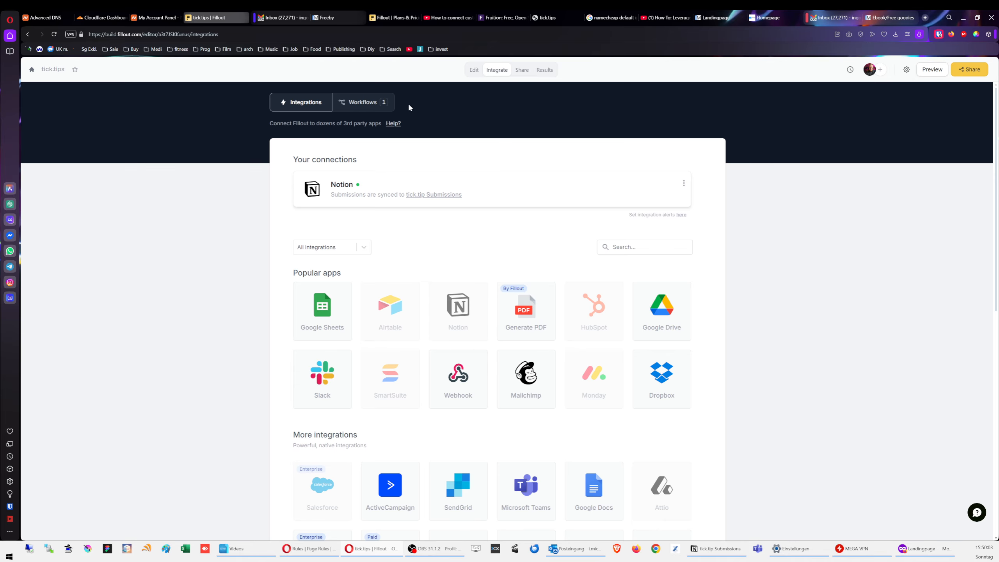
left_click(362, 191)
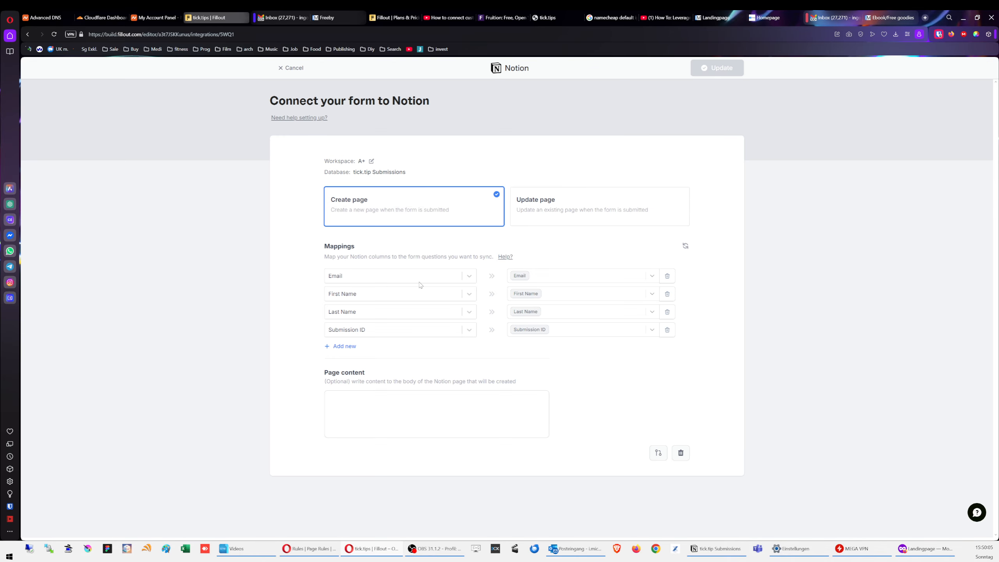
Step: Refresh the mappings and map Notion's Checkbox column to 'I am interested in time management'
left_click(343, 345)
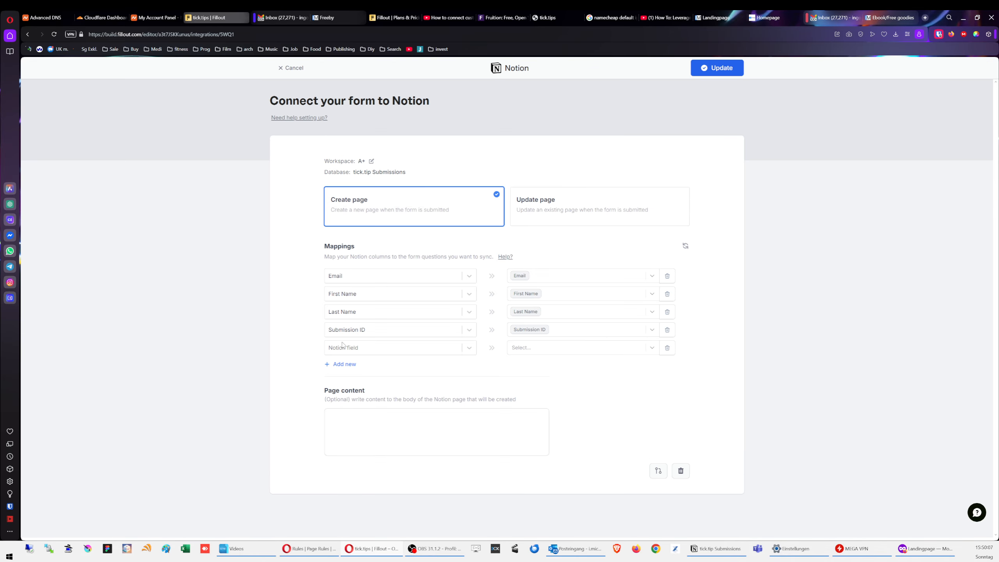
left_click(349, 351)
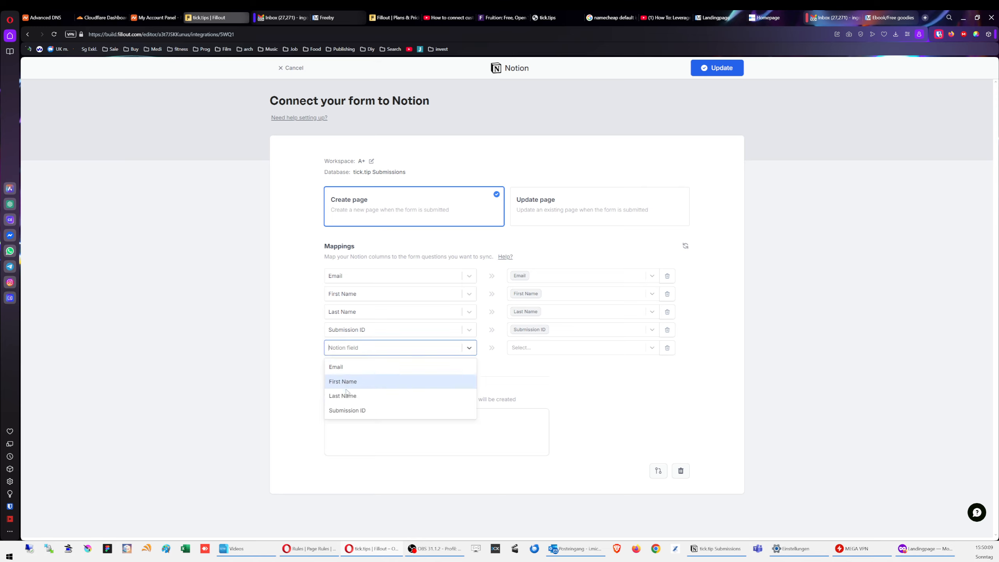
left_click(256, 380)
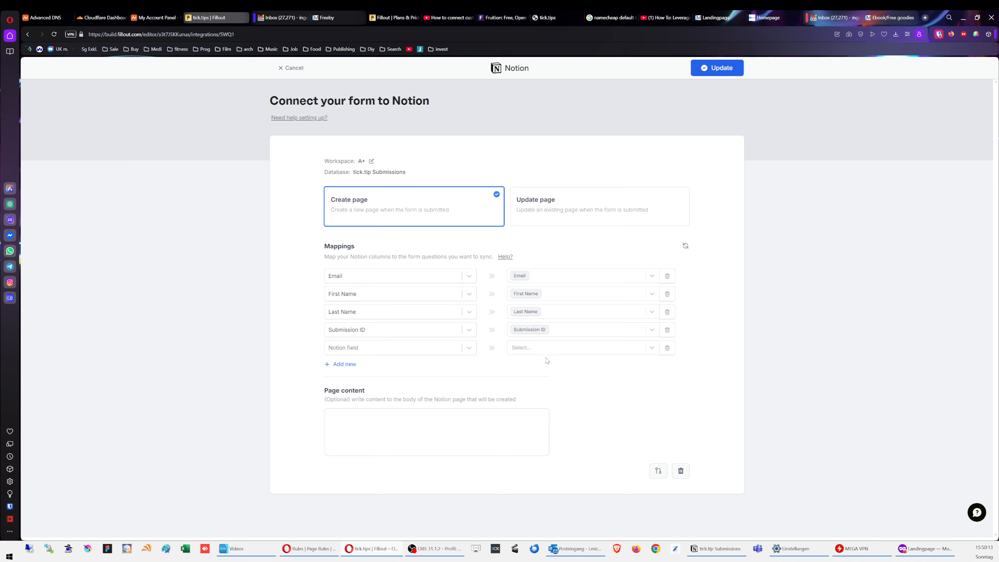
left_click(388, 352)
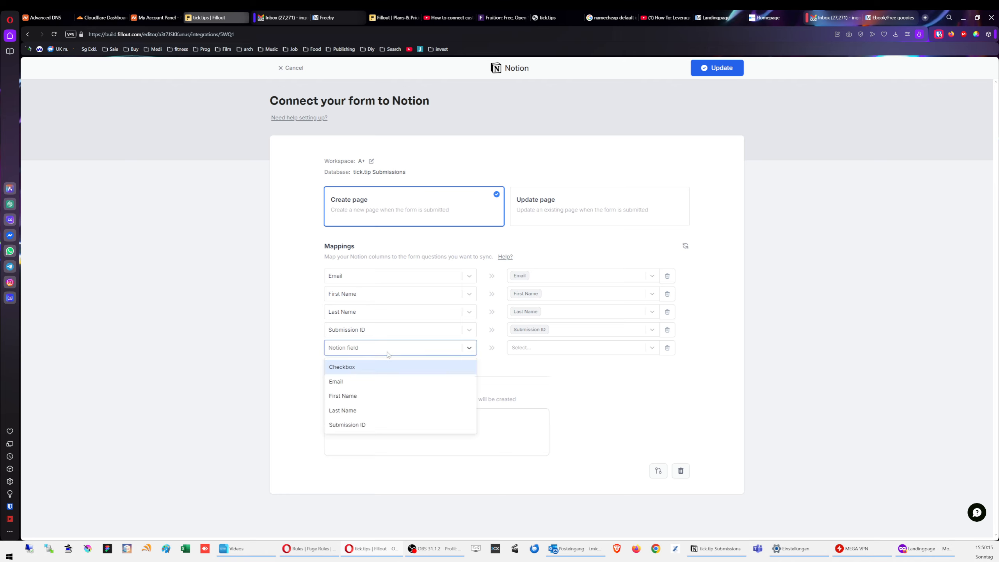
left_click(388, 354)
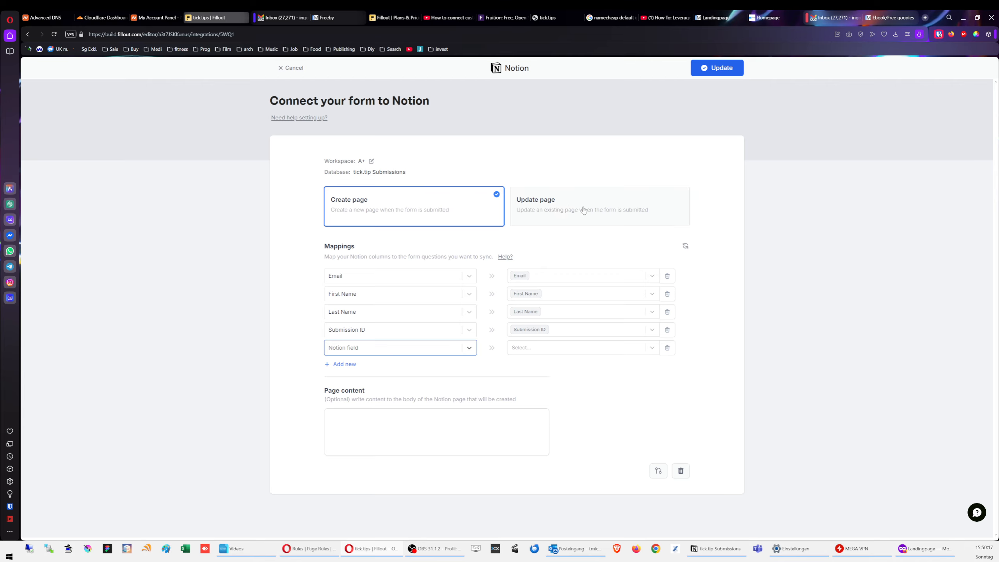
left_click(685, 246)
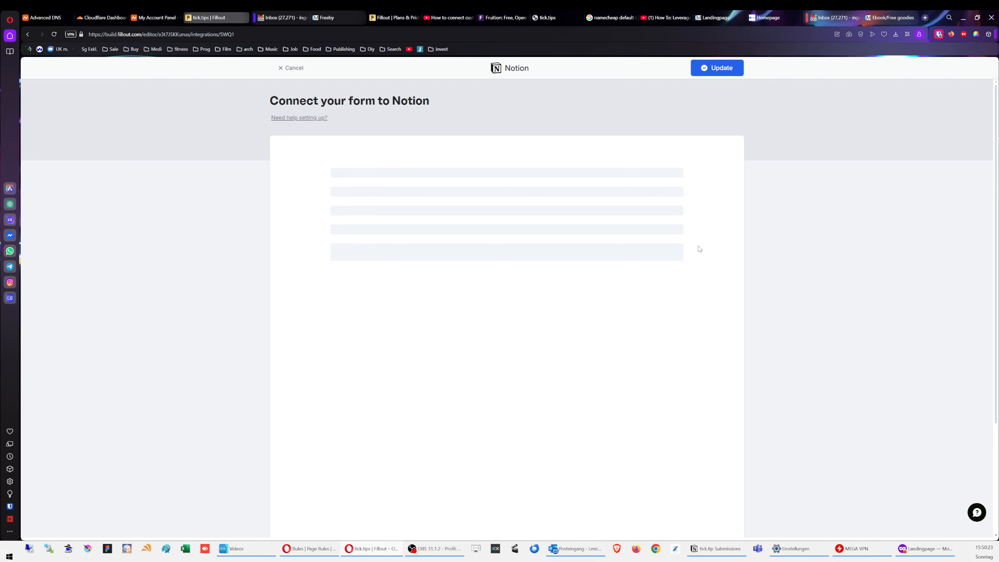
left_click(374, 348)
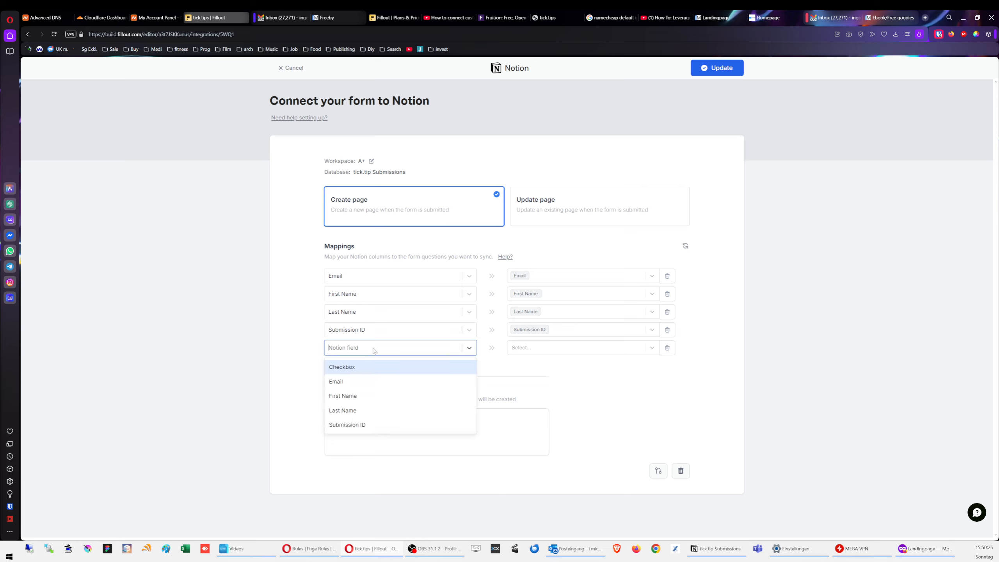
left_click(356, 374)
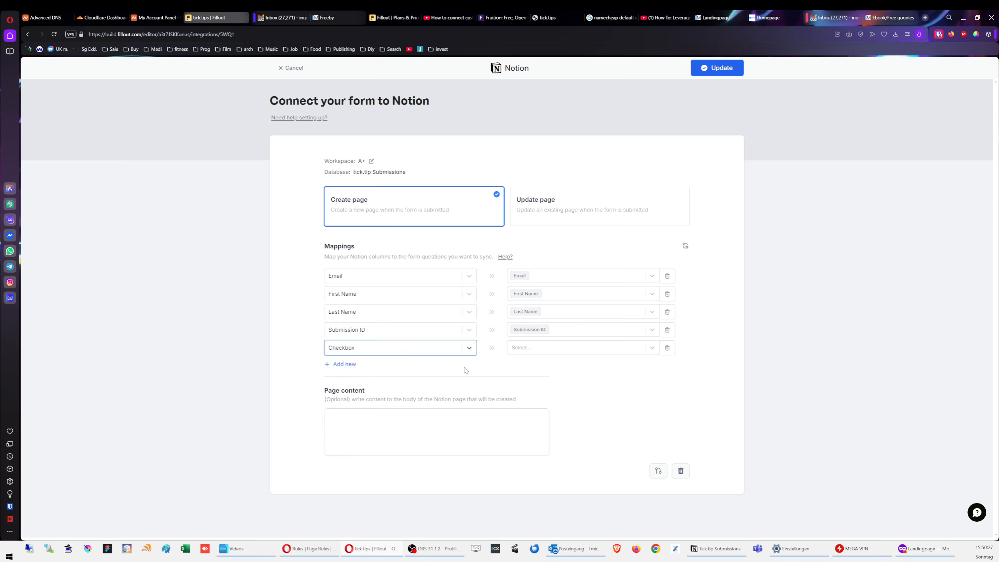
left_click(532, 349)
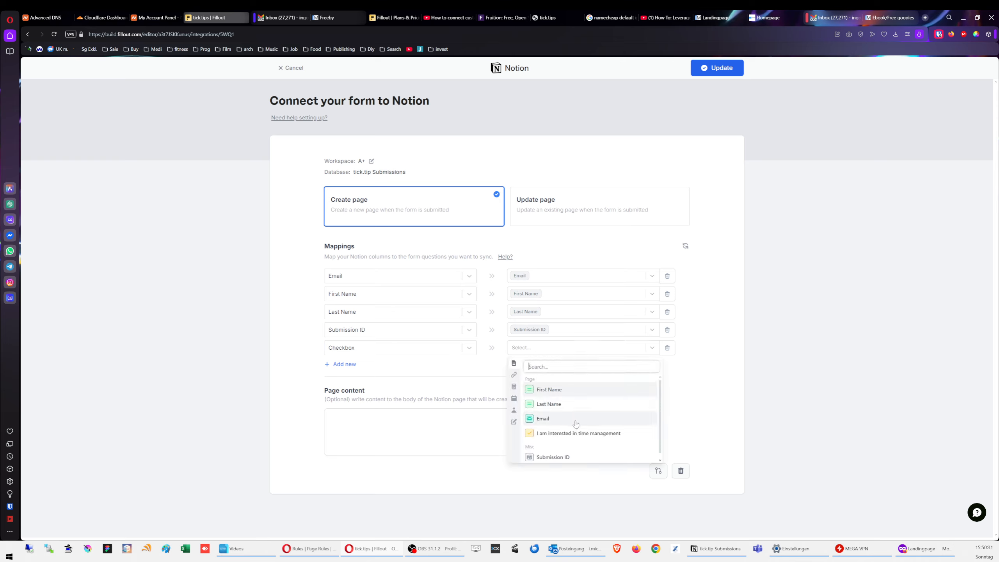
left_click(577, 434)
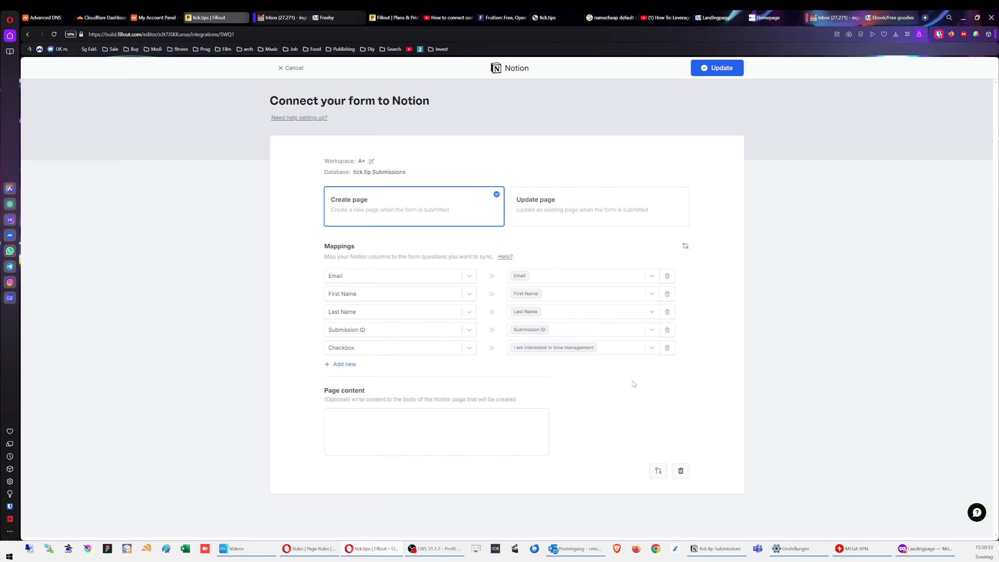
Step: Rename the tick.tip Submissions Checkbox column to 'Interested in time mgmt' and return to Fillout
left_click(722, 552)
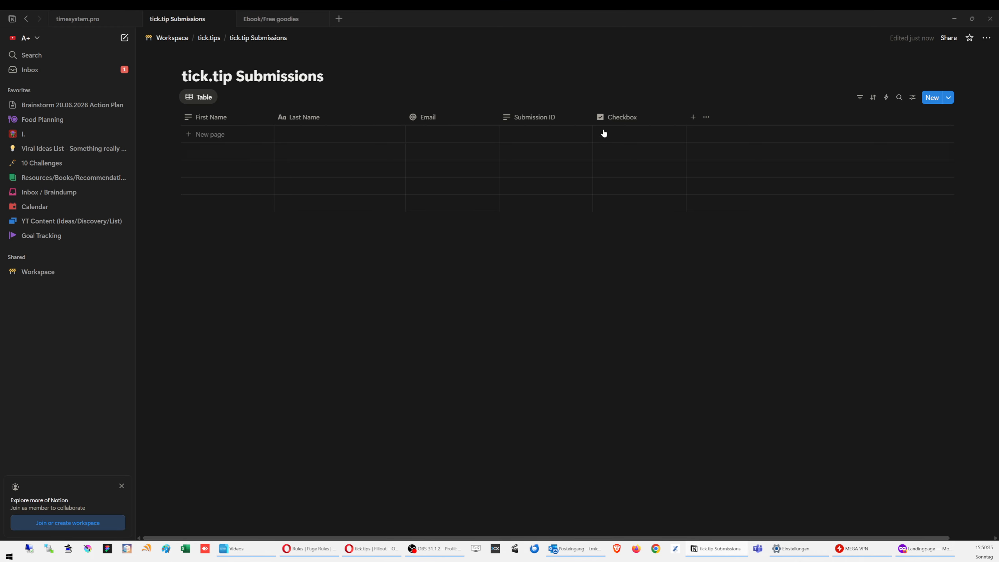
left_click(633, 118)
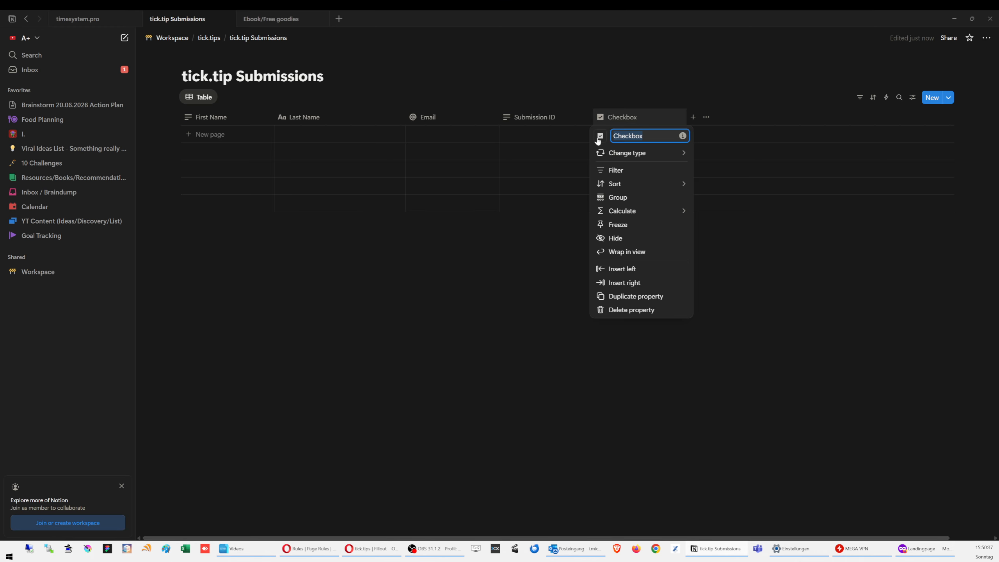
key("BackSpace")
type("Interested in time")
type(" managem")
type("ent?")
key("BackSpace")
key("BackSpace")
key("BackSpace")
key("BackSpace")
key("BackSpace")
key("BackSpace")
key("BackSpace")
key("BackSpace")
key("BackSpace")
type("gmt")
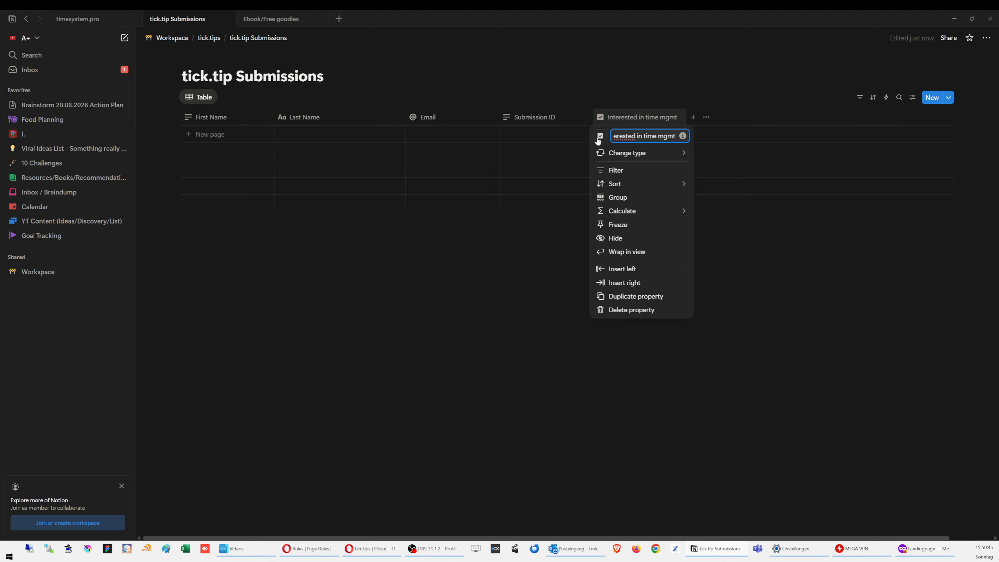
left_click(640, 416)
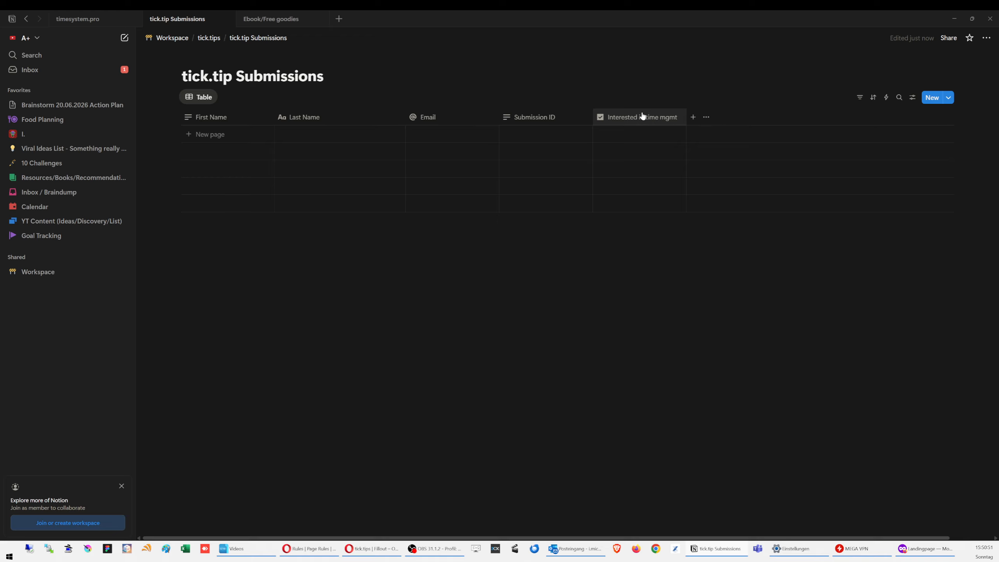
left_click(954, 19)
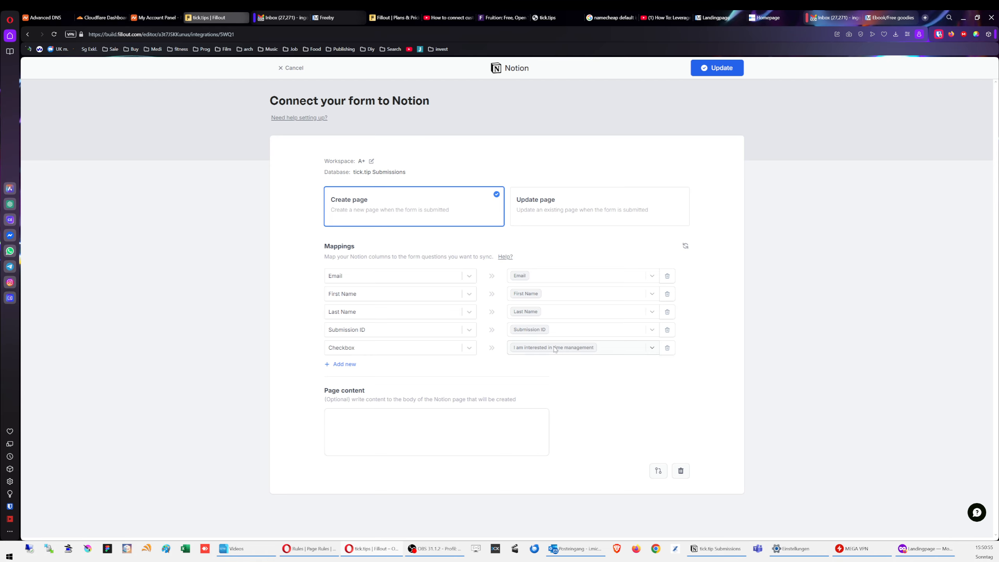
Step: Refresh the Notion mappings so the renamed 'Interested in time mgmt' column is picked up
left_click(451, 352)
left_click(451, 351)
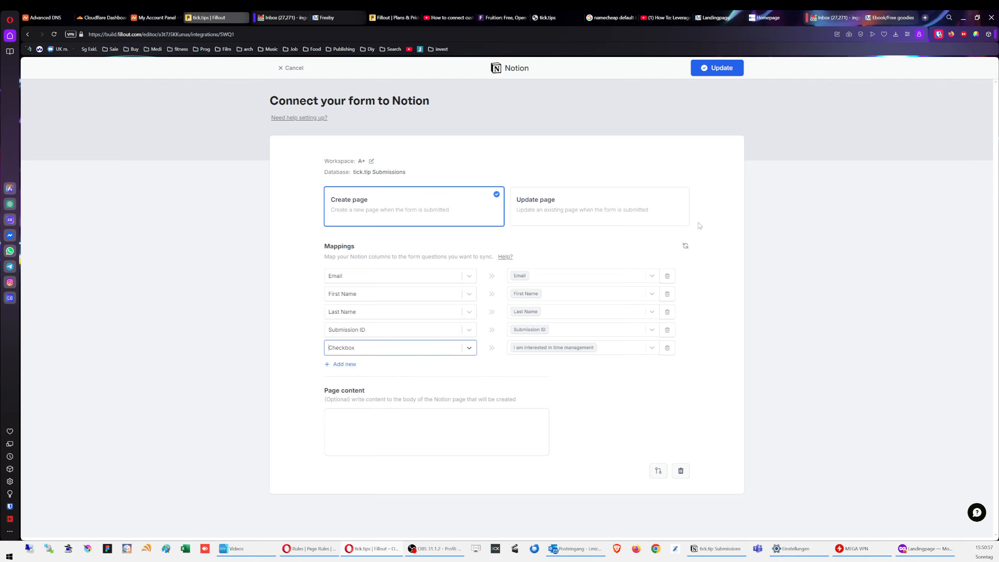
left_click(686, 246)
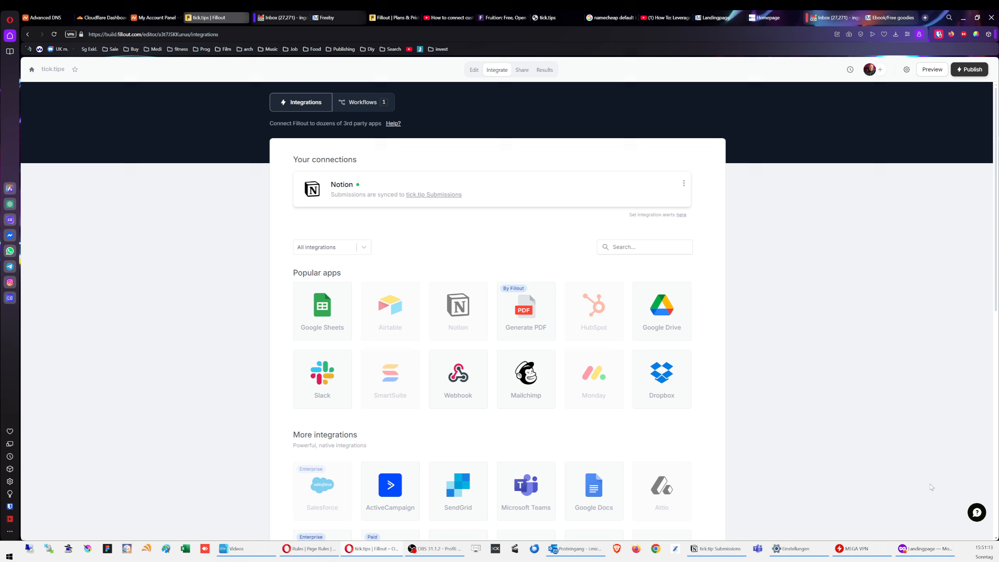
Step: Try loading tick.tips in the private Firefox window, retrying and retyping the address
left_click(926, 549)
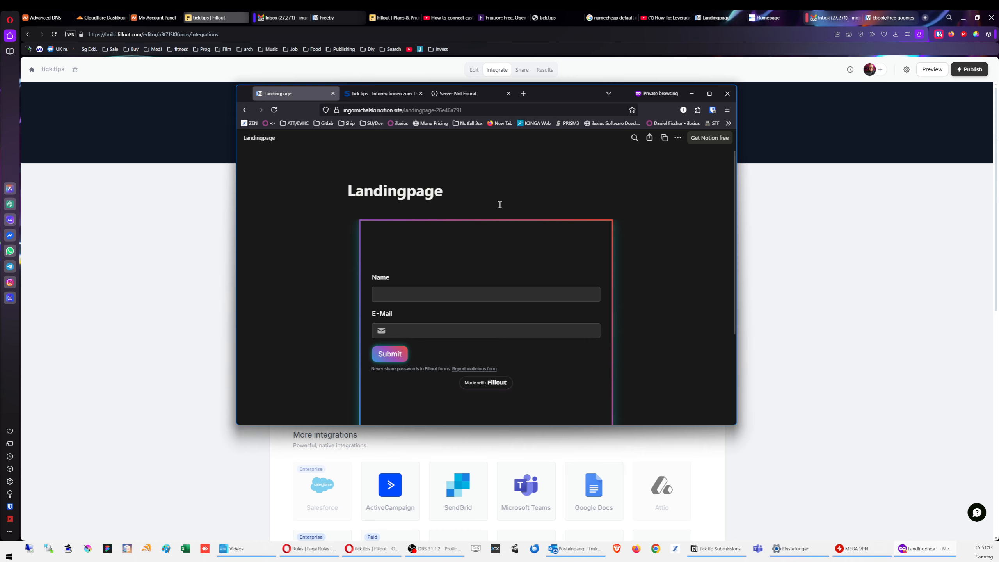
left_click(411, 94)
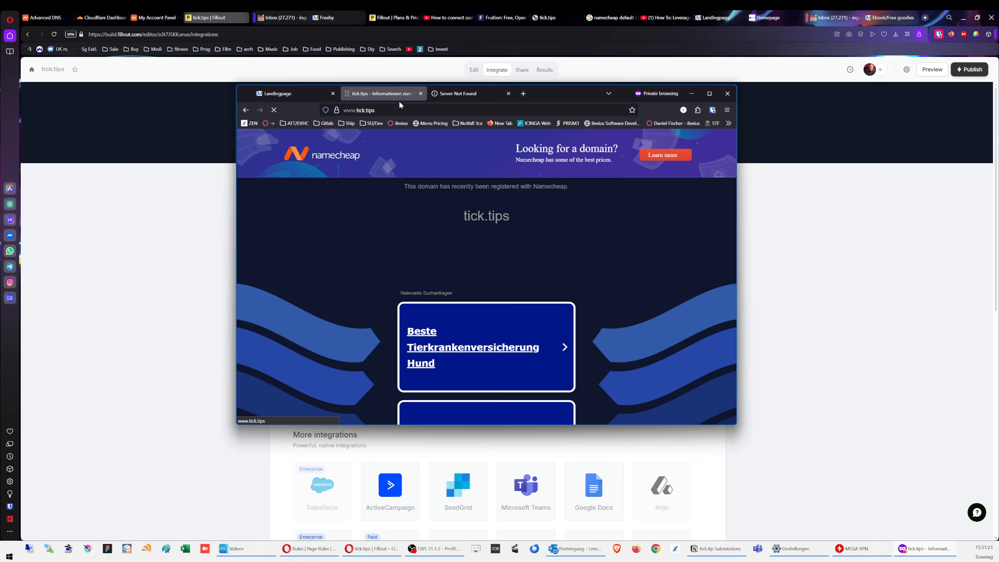
left_click(613, 335)
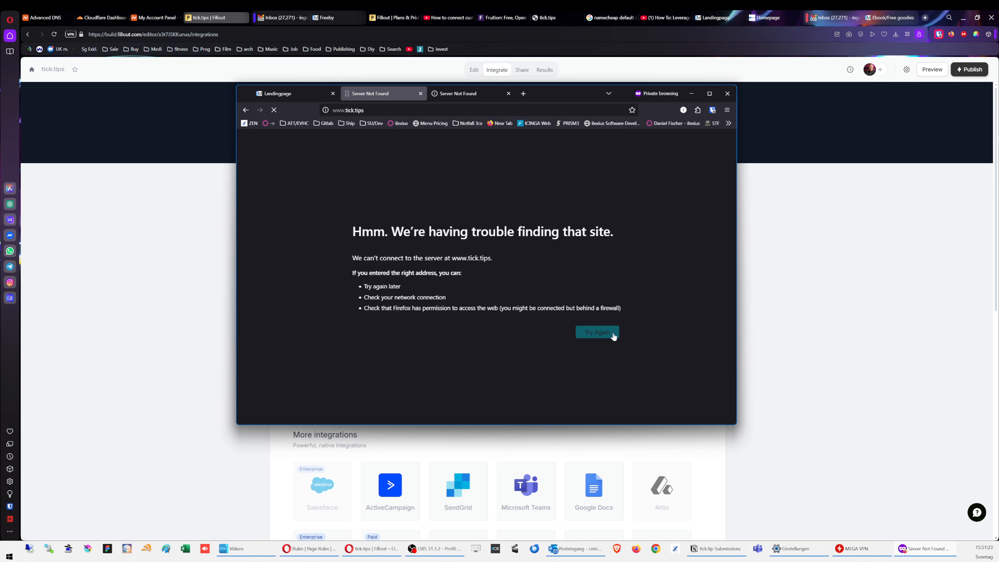
left_click(377, 110)
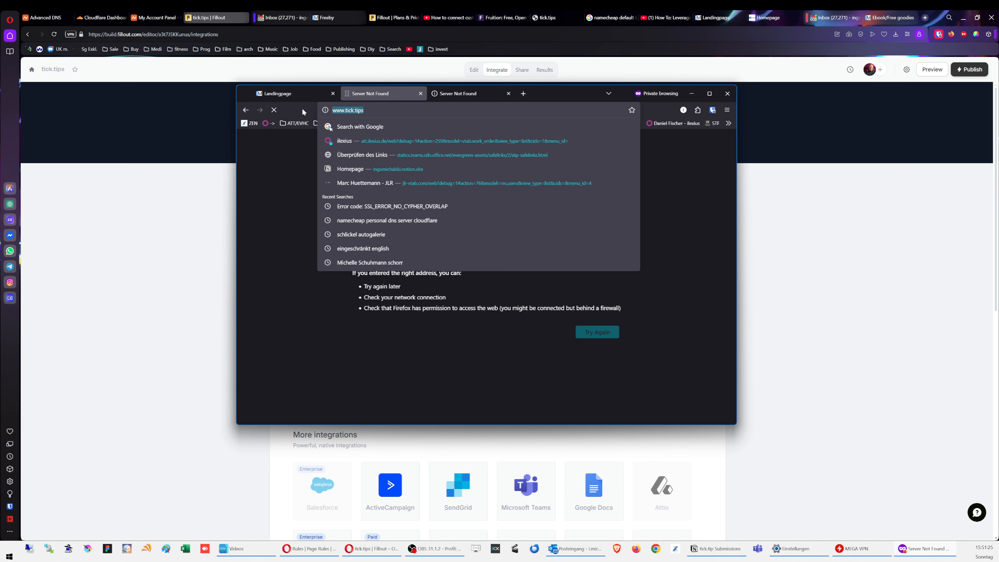
type("tick.tips")
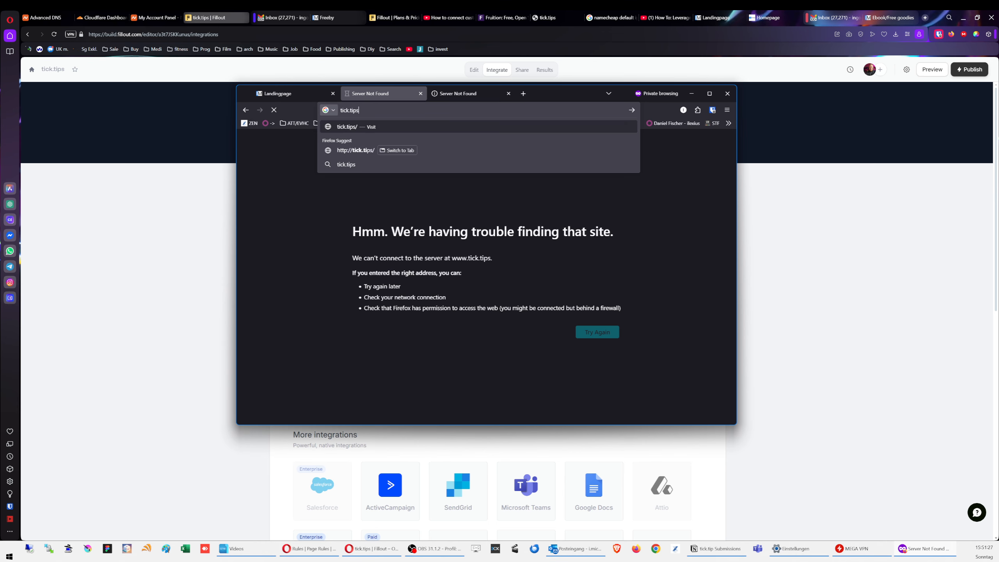
key("Return")
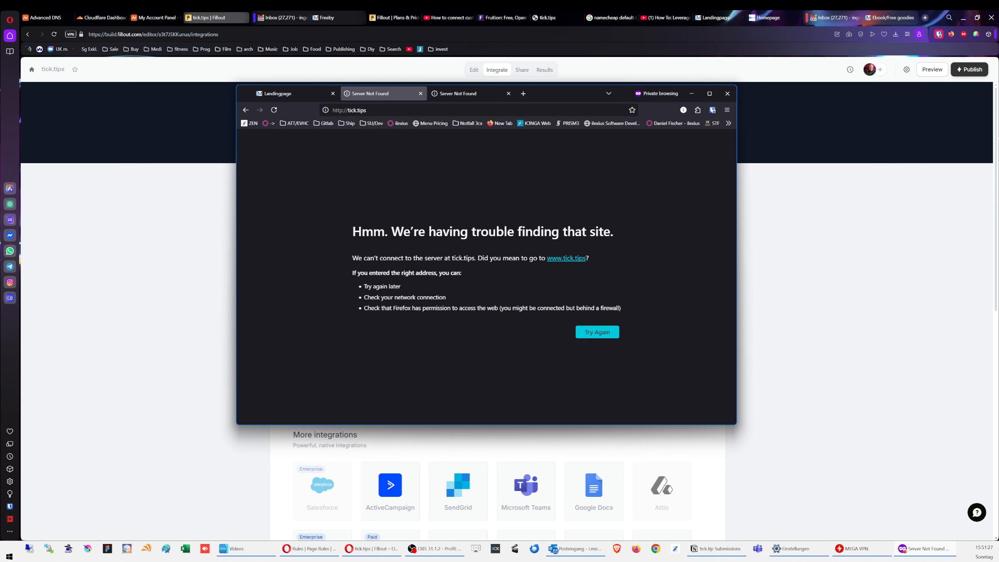
Step: Close the extra error tab and go back to the Notion submissions table
left_click(463, 94)
left_click(509, 93)
left_click(385, 110)
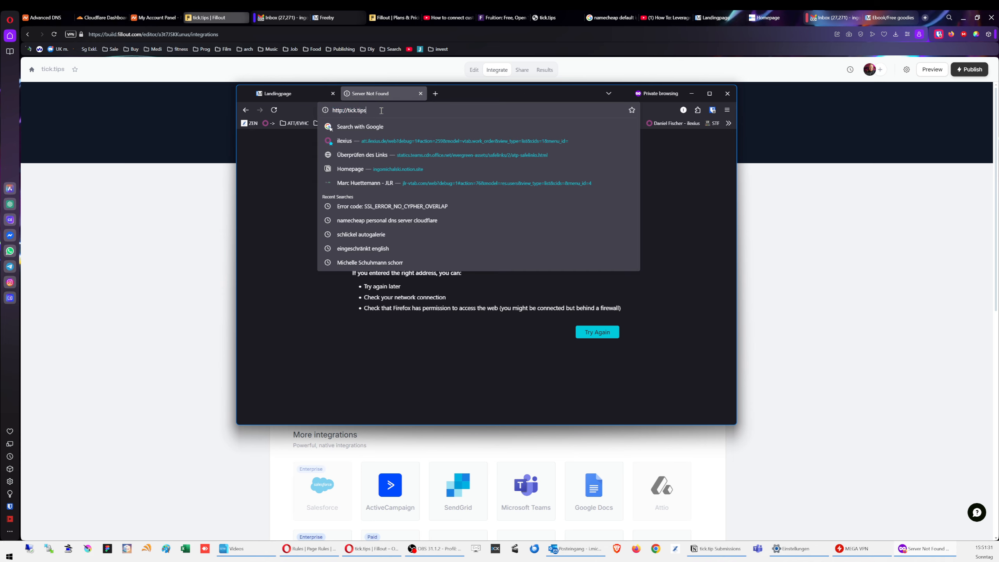
left_click(386, 111)
left_click(707, 548)
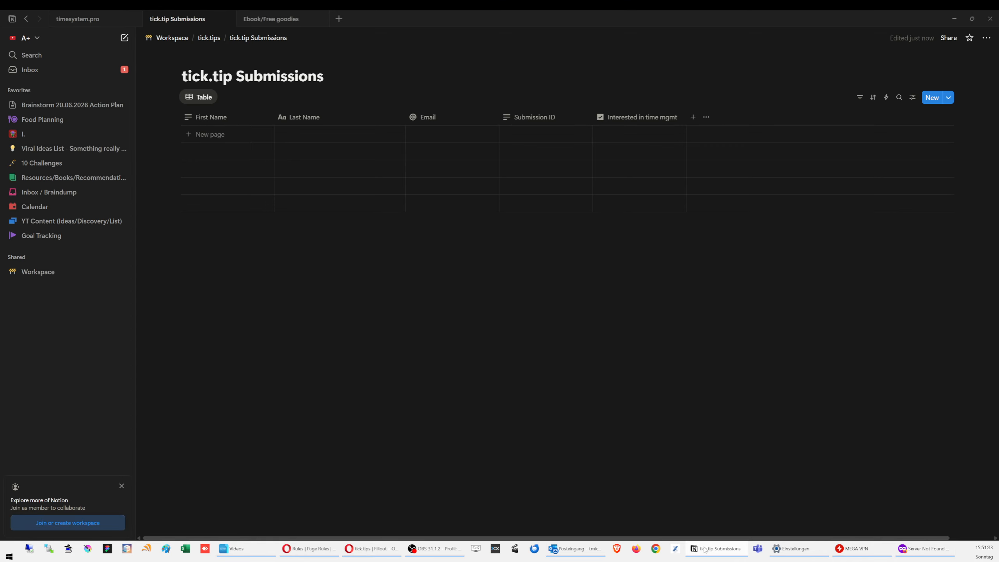
Step: Copy the published site link of the tick.tips Landingpage page in Notion
left_click(209, 38)
left_click(440, 140)
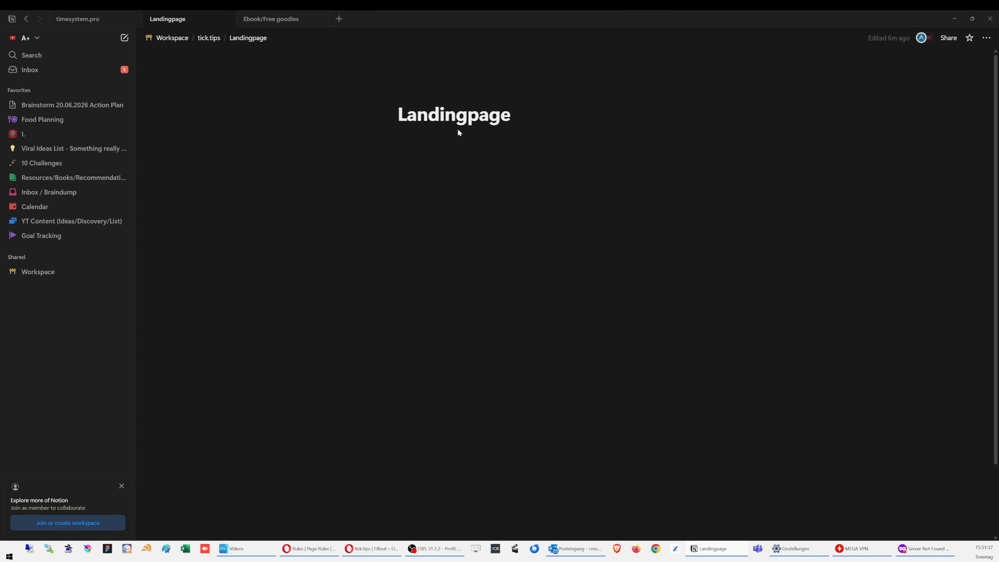
left_click(947, 37)
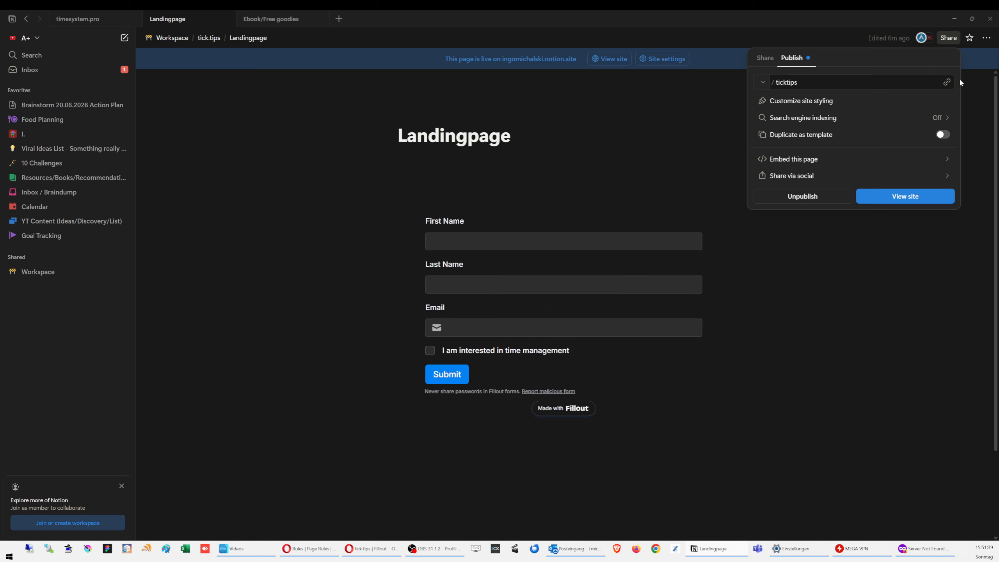
left_click(948, 83)
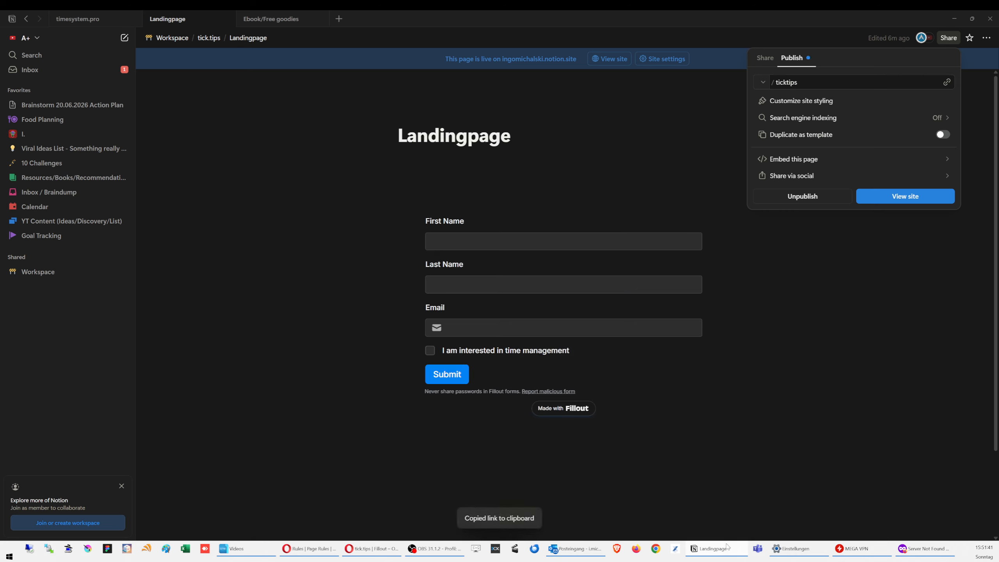
Step: Open the copied Landingpage link in the private Firefox window
left_click(931, 547)
left_click(399, 114)
key("ctrl+v")
key("Return")
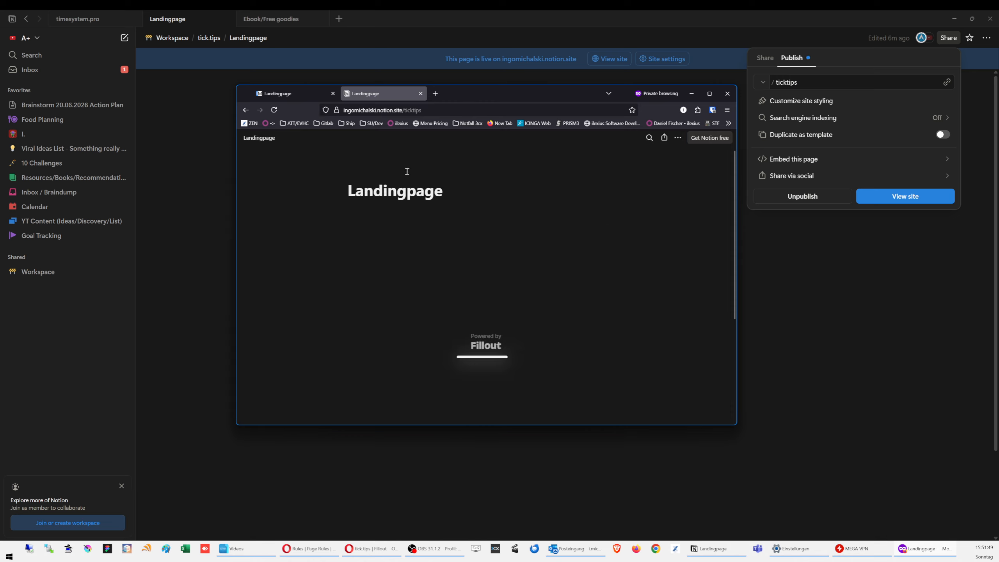
Step: Submit a test signup with first name, last name, email and the time management box ticked
left_click(426, 281)
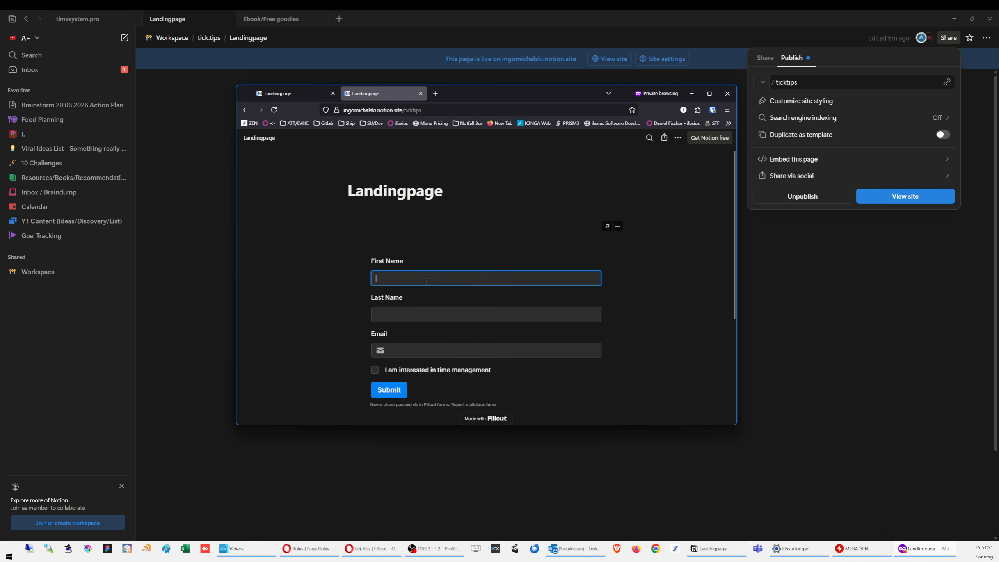
type("Ingo")
key("Tab")
type("Mi")
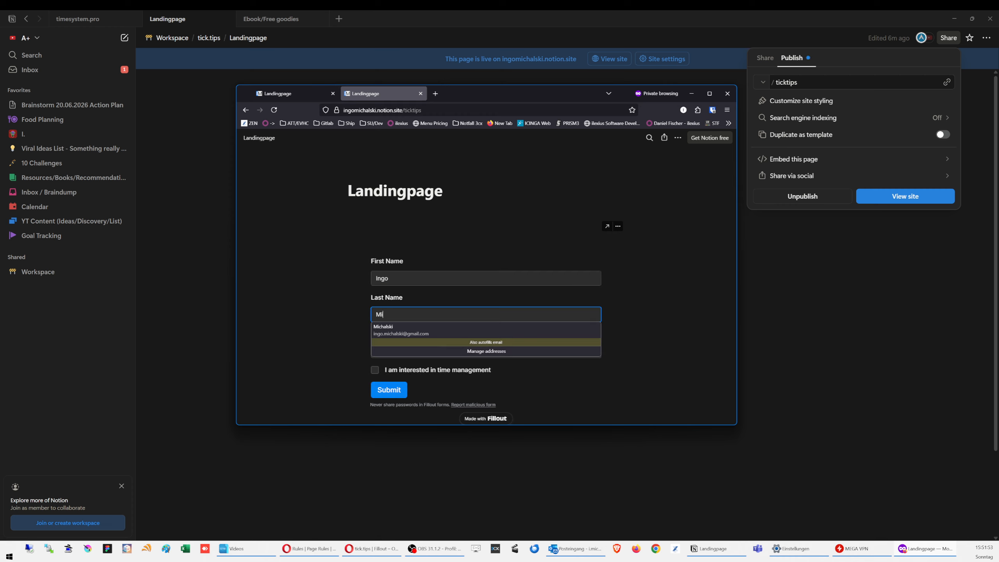
type("chalski")
key("Tab")
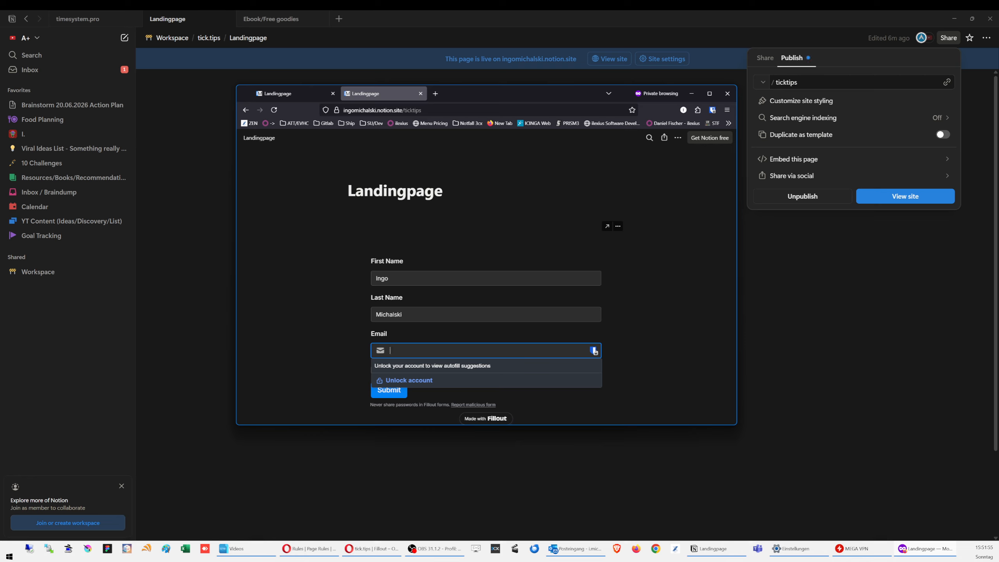
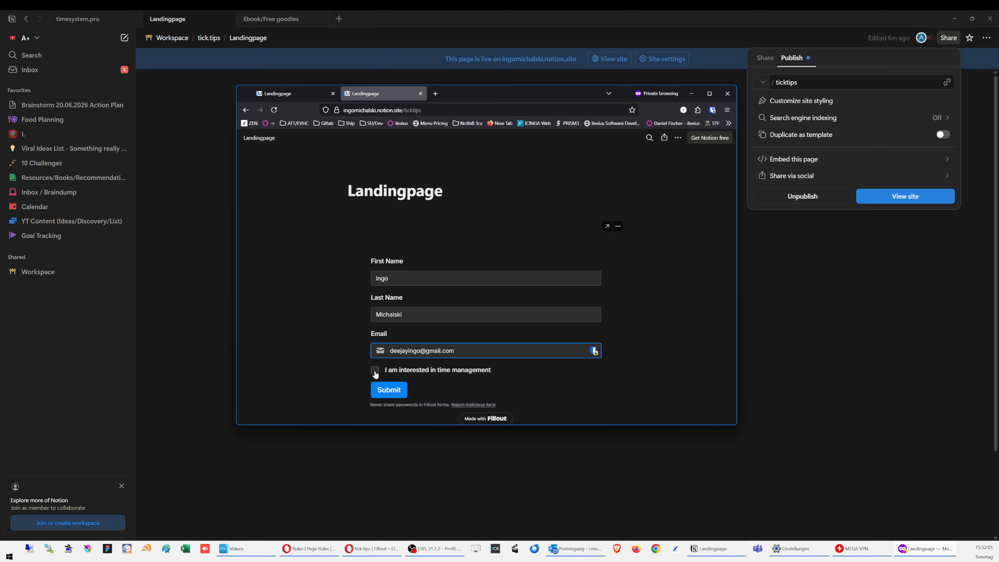
left_click(375, 372)
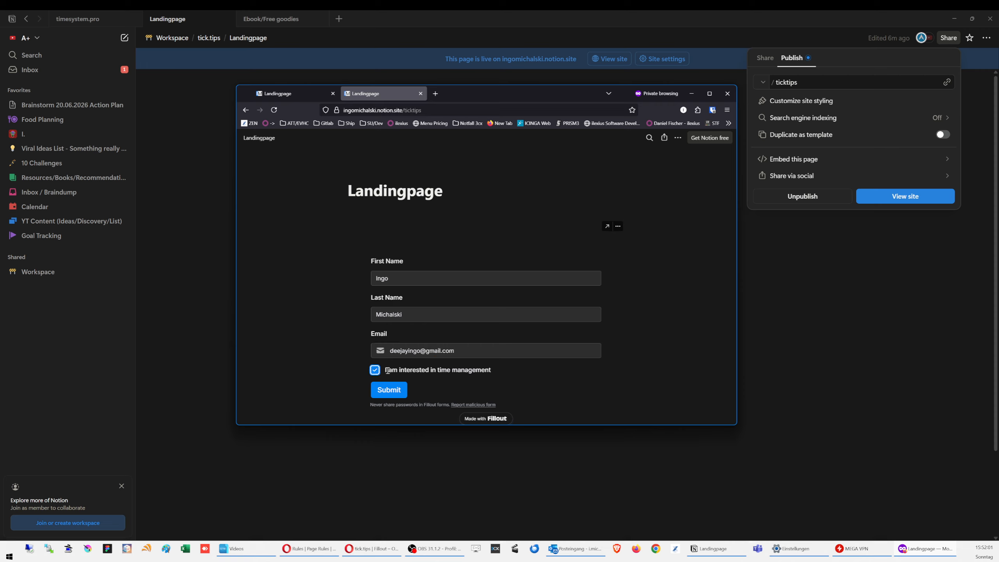
left_click(397, 393)
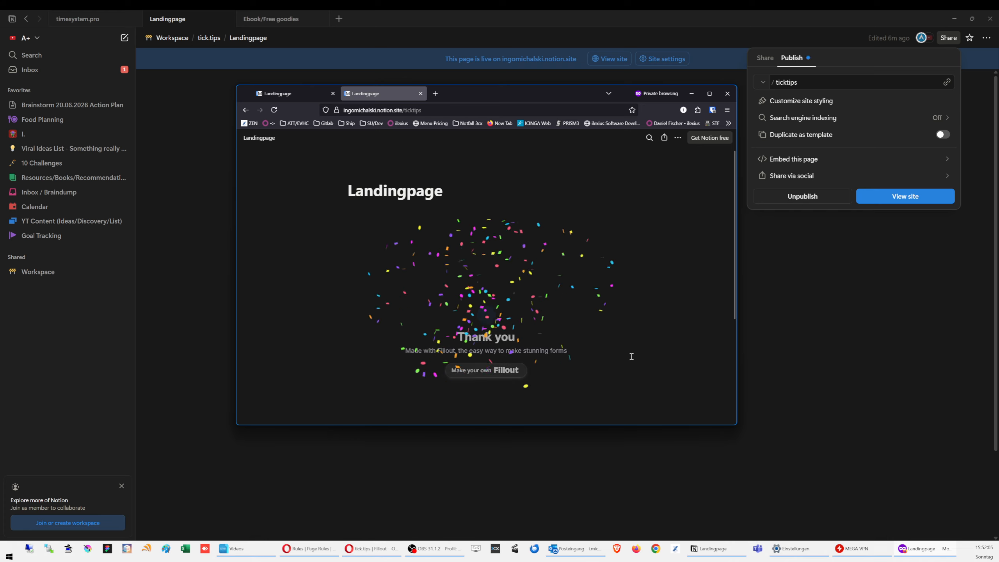
Step: Open the tick.tip Submissions database under tick.tips in Notion to check the signup
left_click(814, 295)
left_click(208, 38)
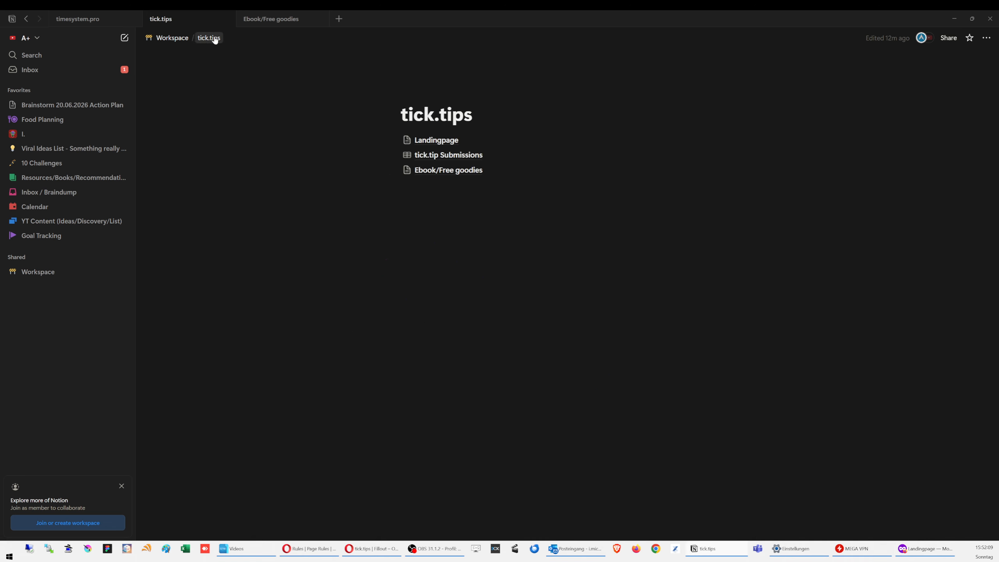
left_click(443, 155)
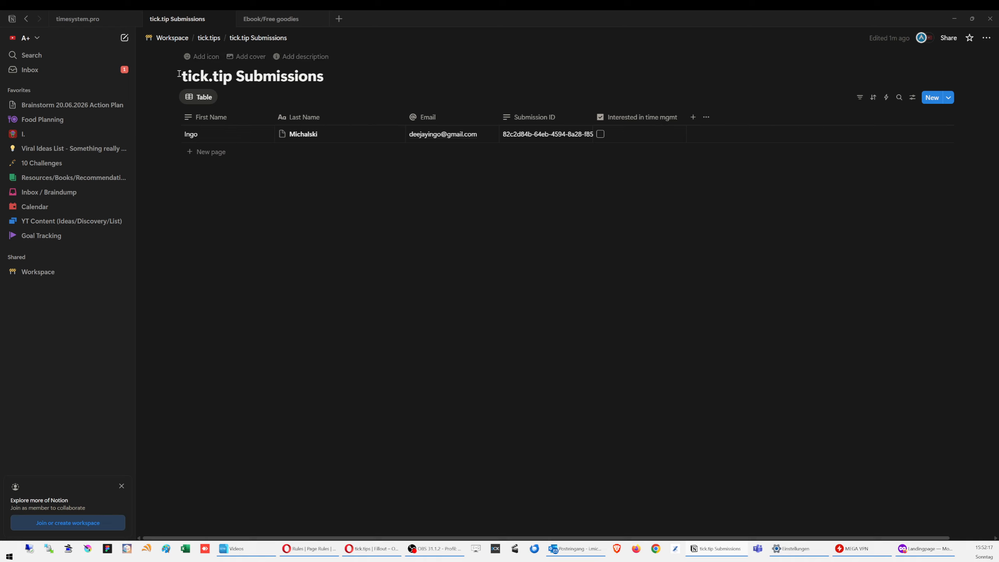
left_click(602, 135)
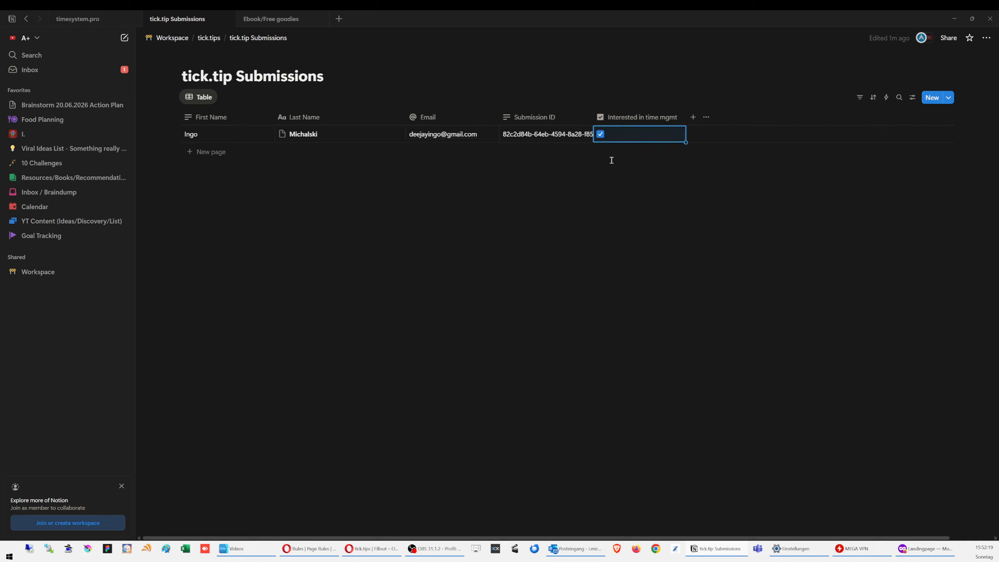
left_click(568, 241)
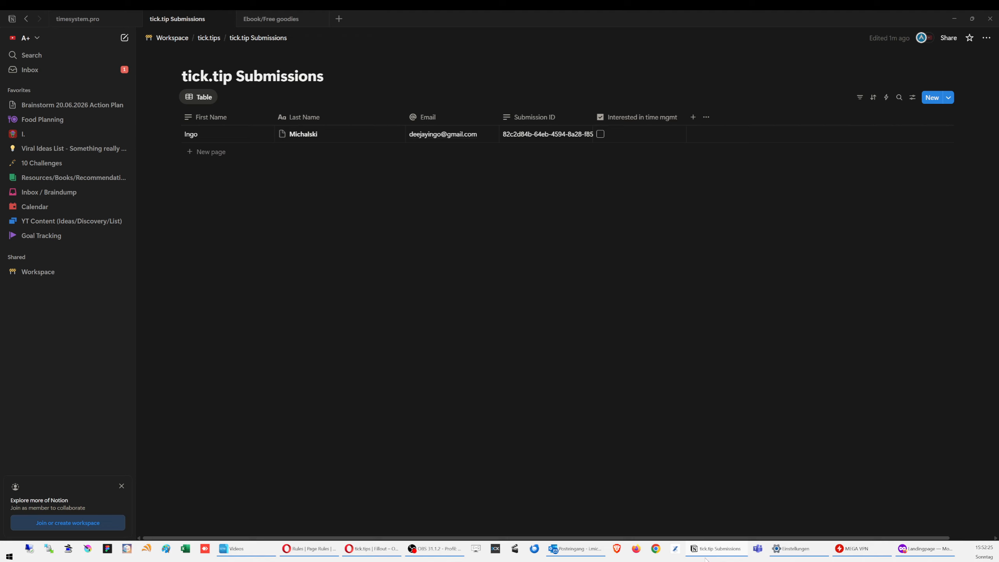
mouse_move(722, 556)
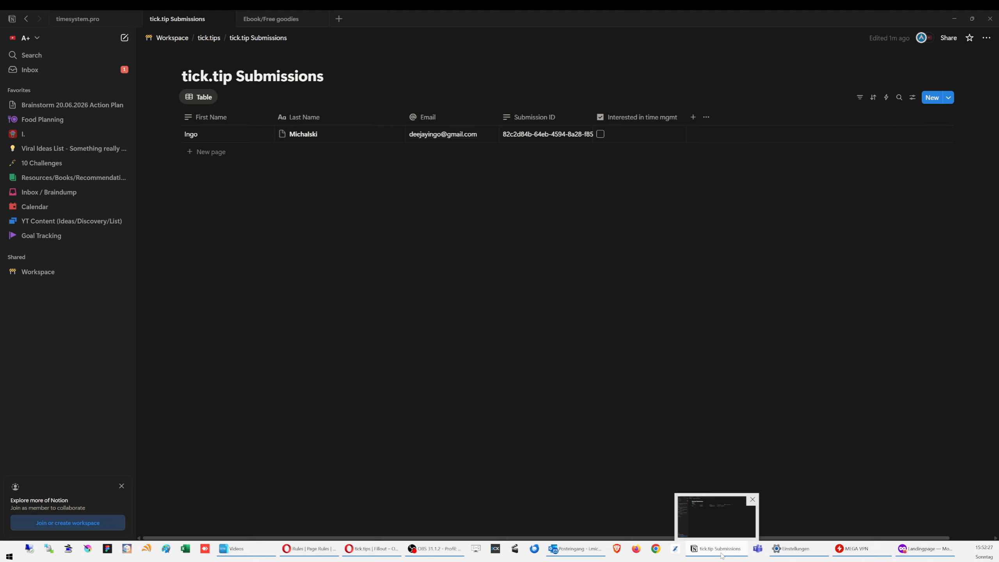
left_click(913, 99)
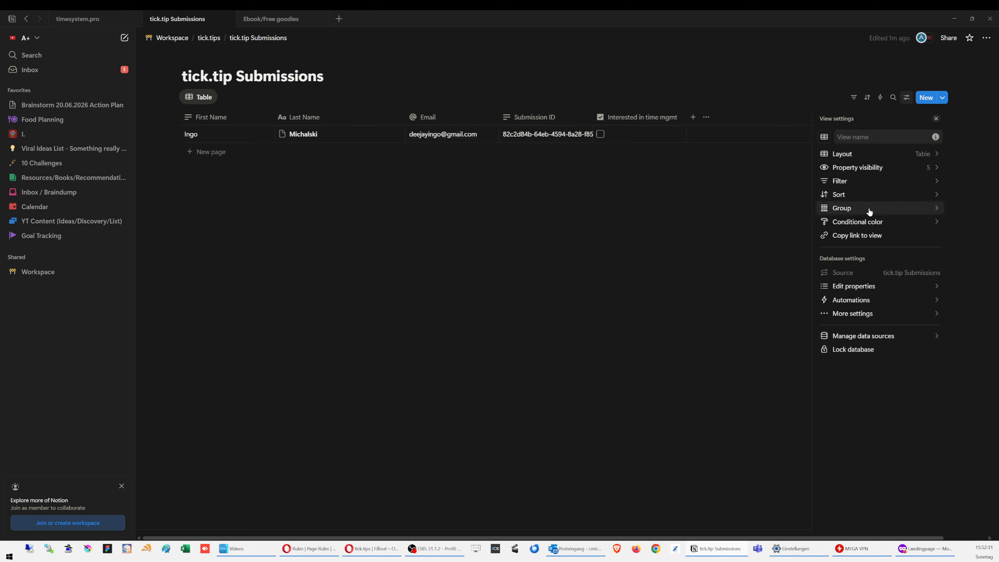
left_click(629, 152)
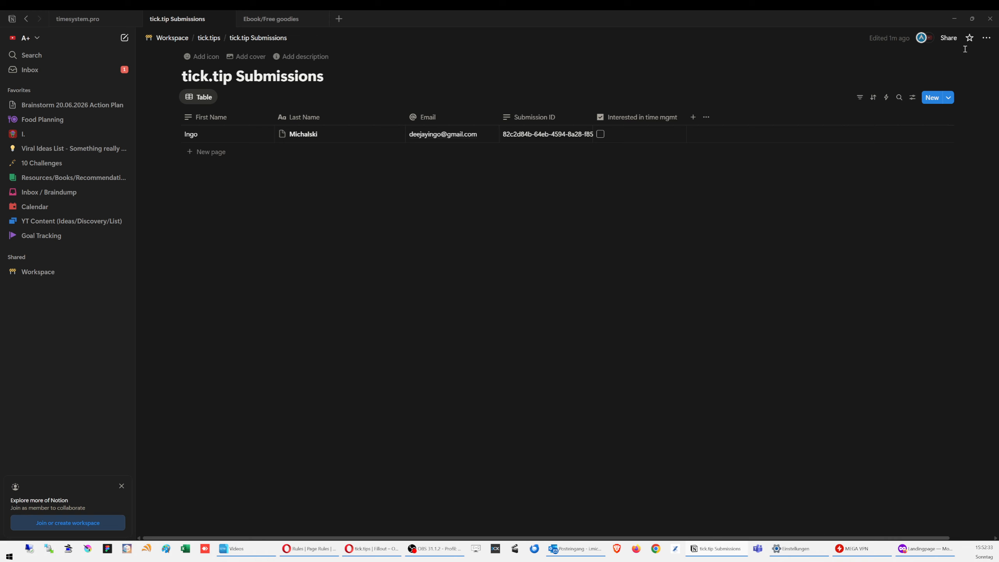
left_click(986, 38)
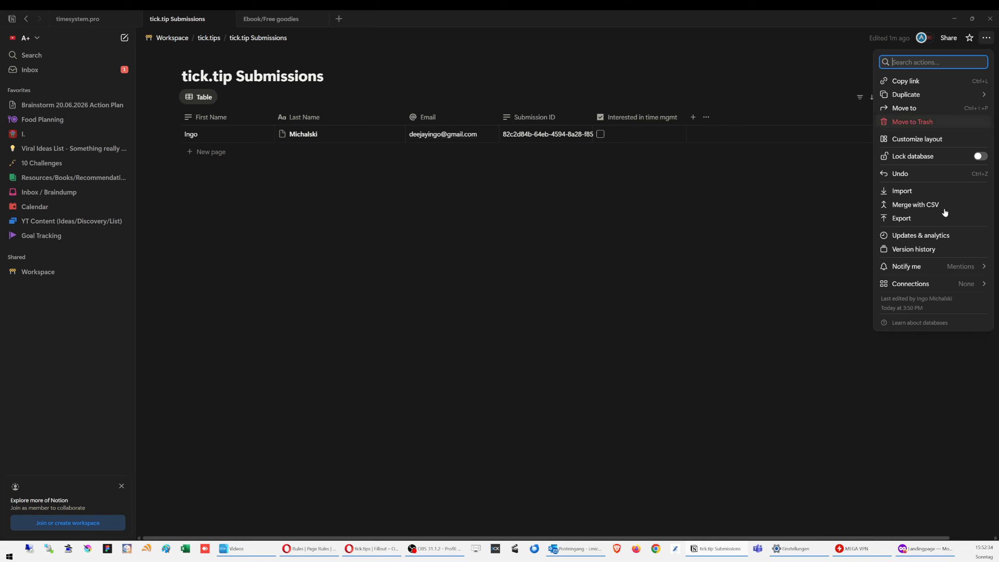
left_click(918, 219)
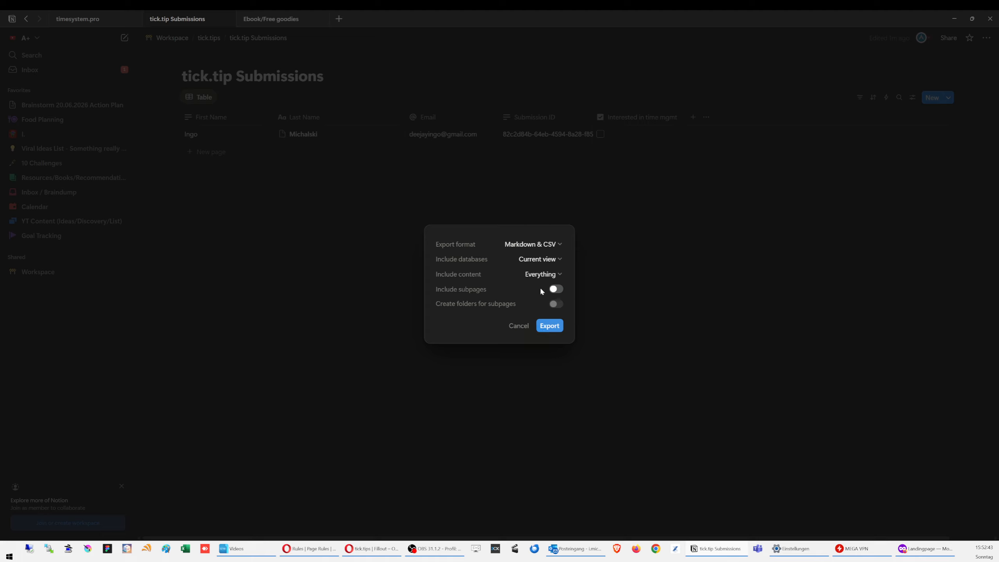
left_click(653, 297)
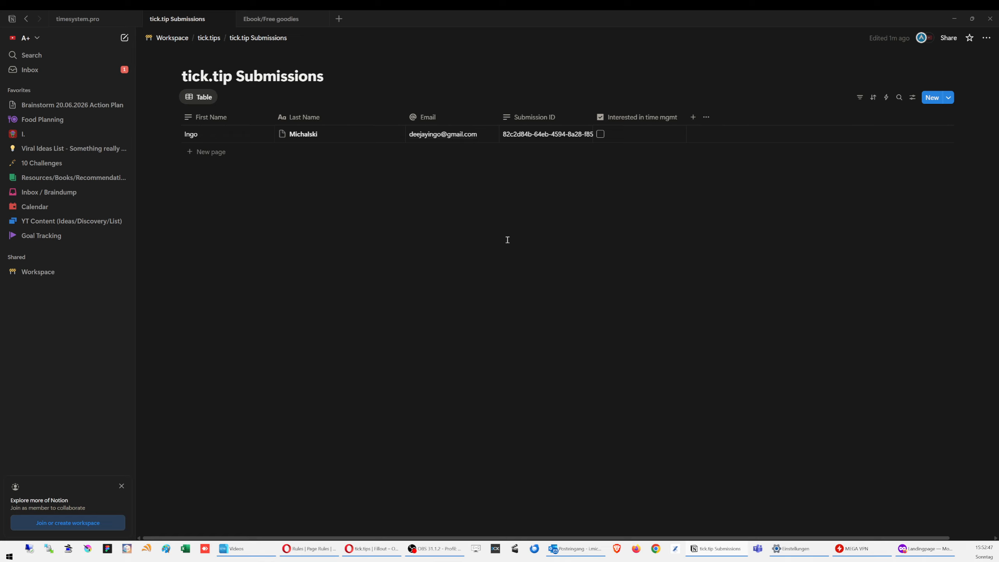
Step: Insert a File block at the top of the Ebook/Free goodies page using the / menu
left_click(208, 38)
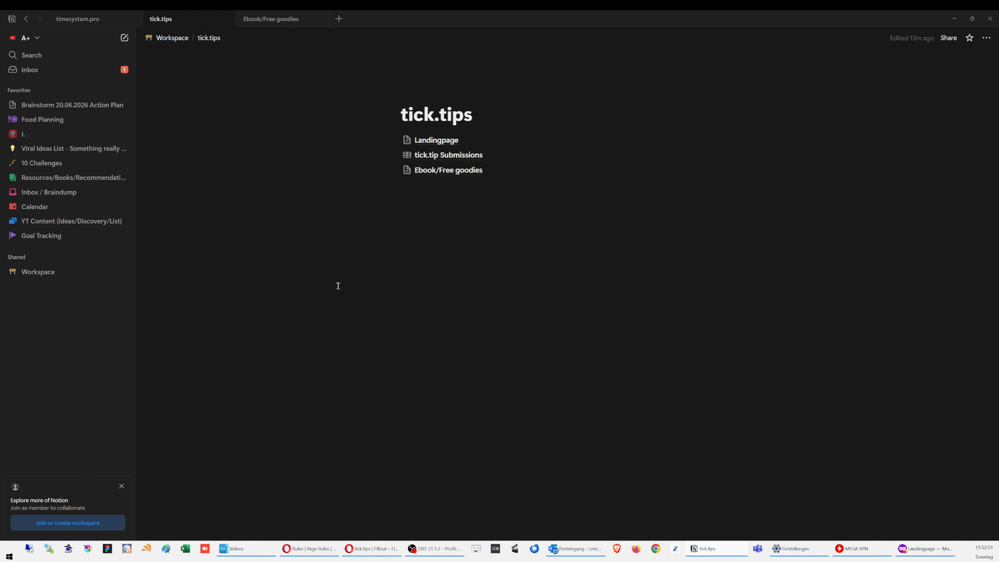
left_click(531, 188)
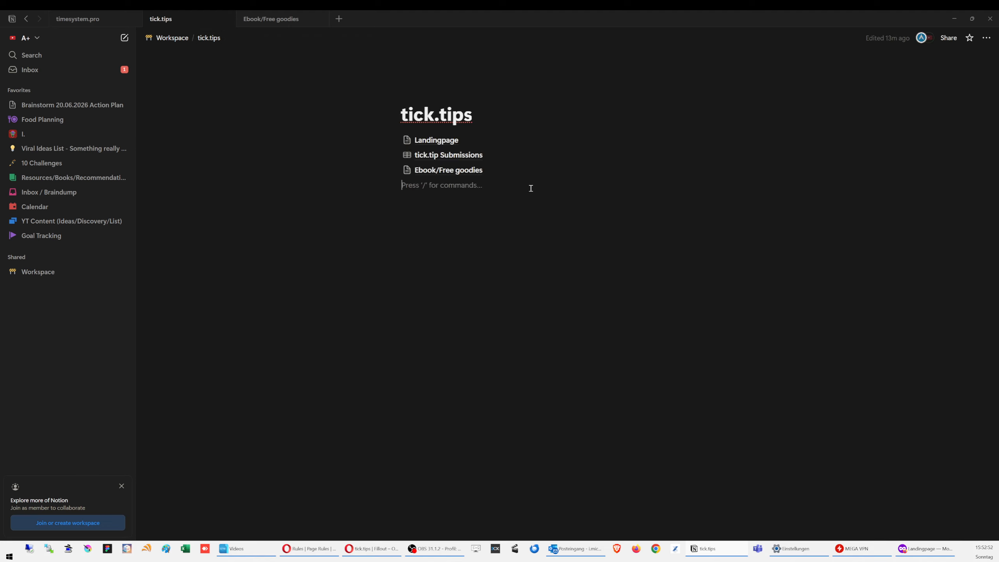
left_click(445, 174)
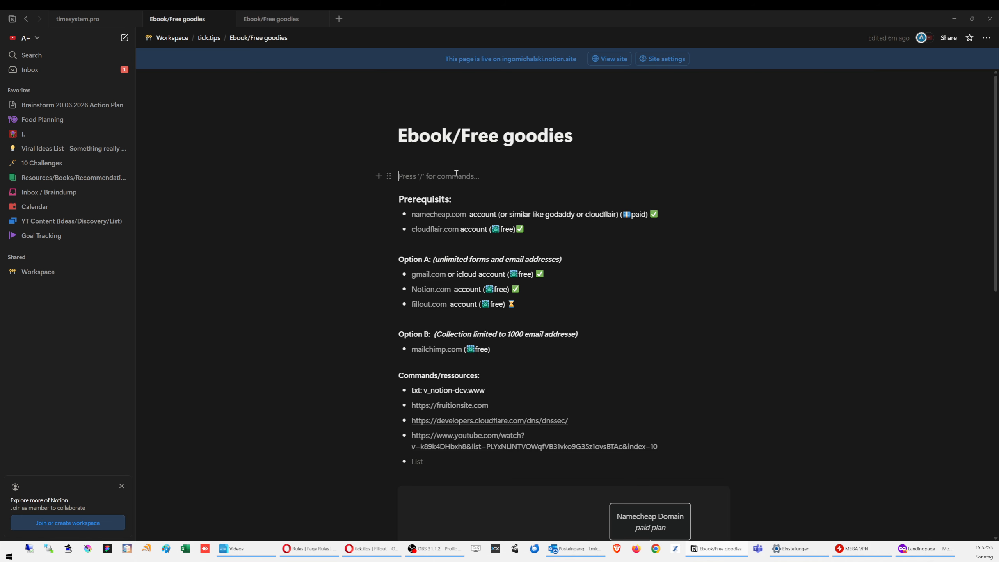
type("/")
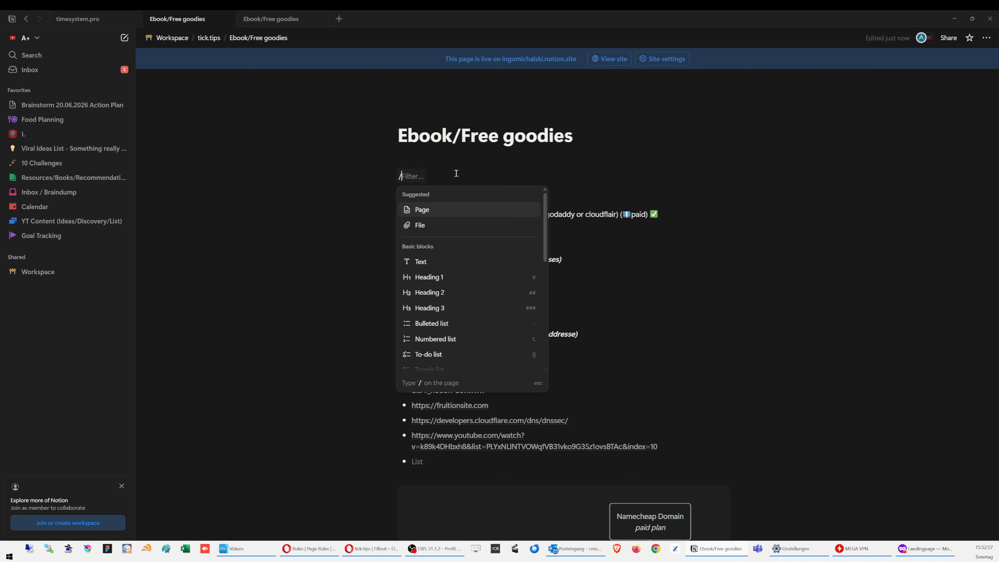
left_click(432, 222)
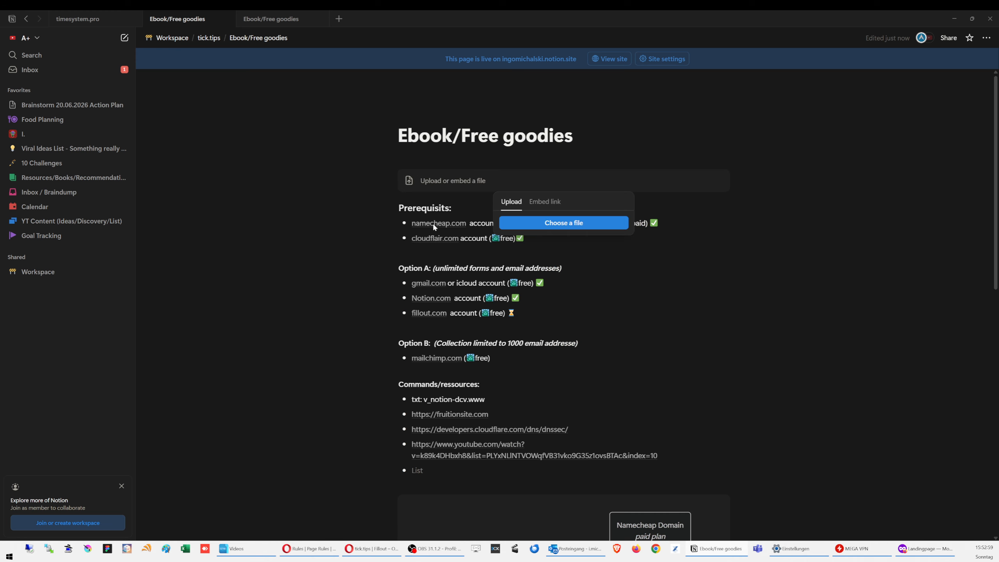
left_click(563, 223)
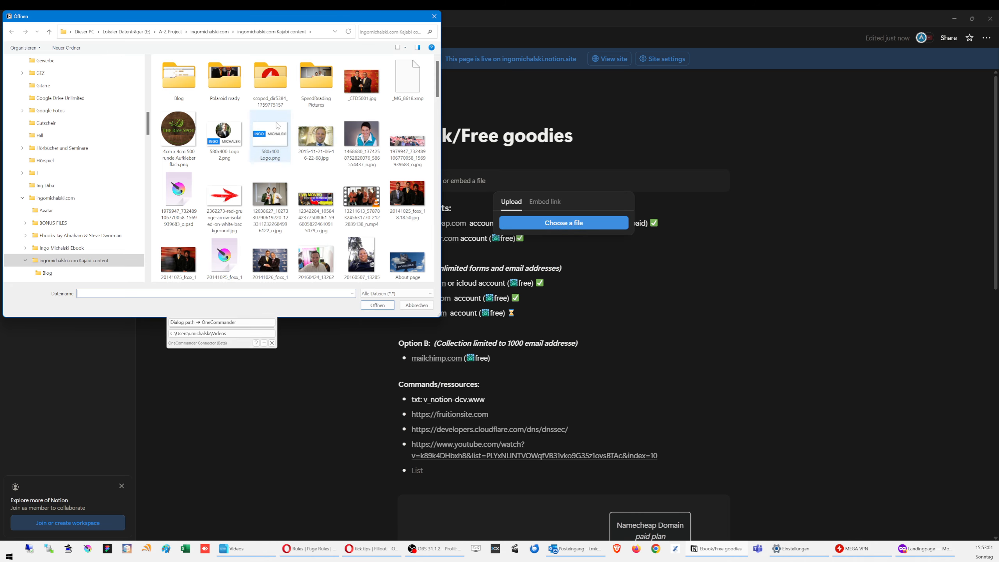
Step: Upload Compass page 1&2.pdf from the 000Quadrill. System 2016 folder and add a line below it
scroll(378, 174, "down", 5)
scroll(379, 174, "up", 5)
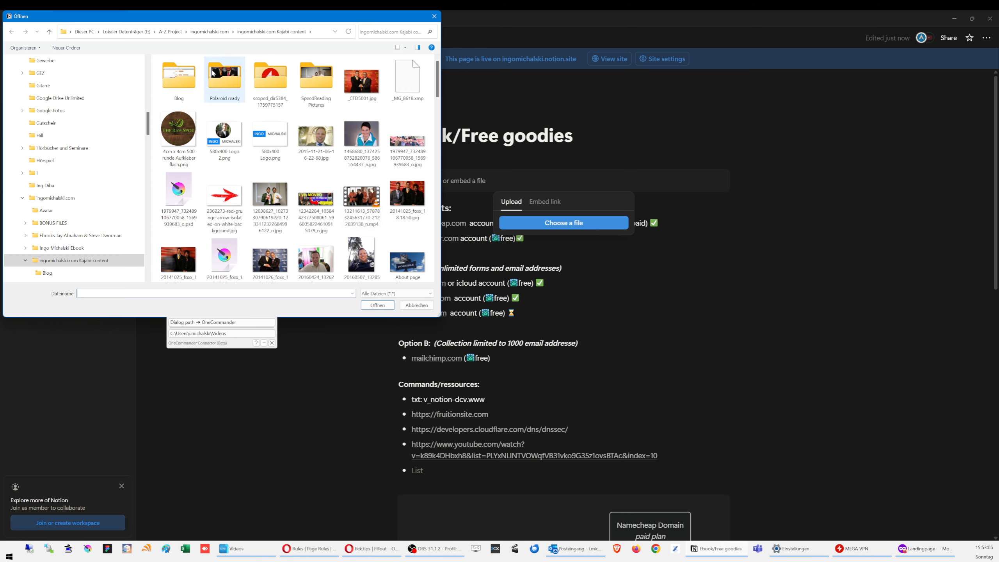
left_click(220, 35)
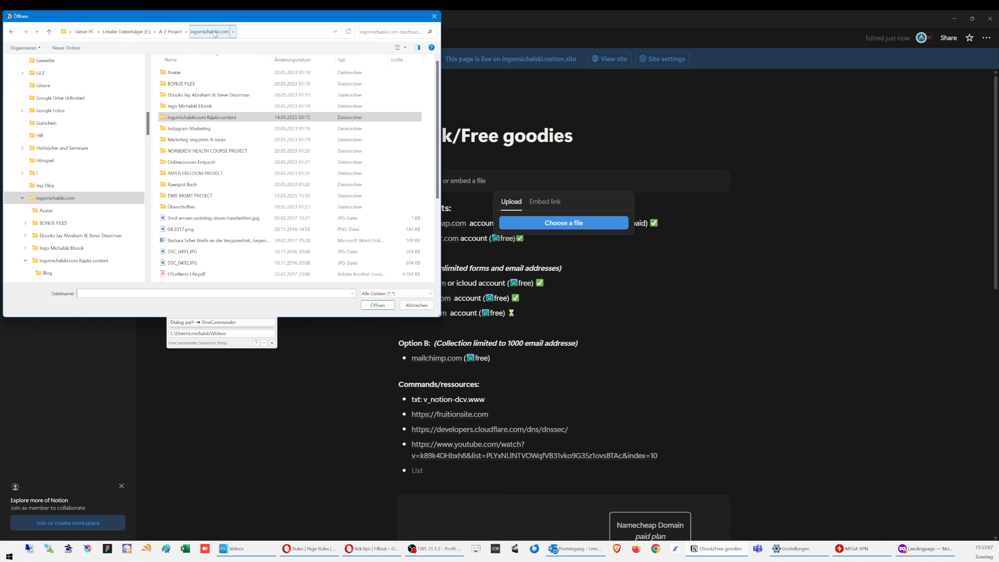
double_click(197, 196)
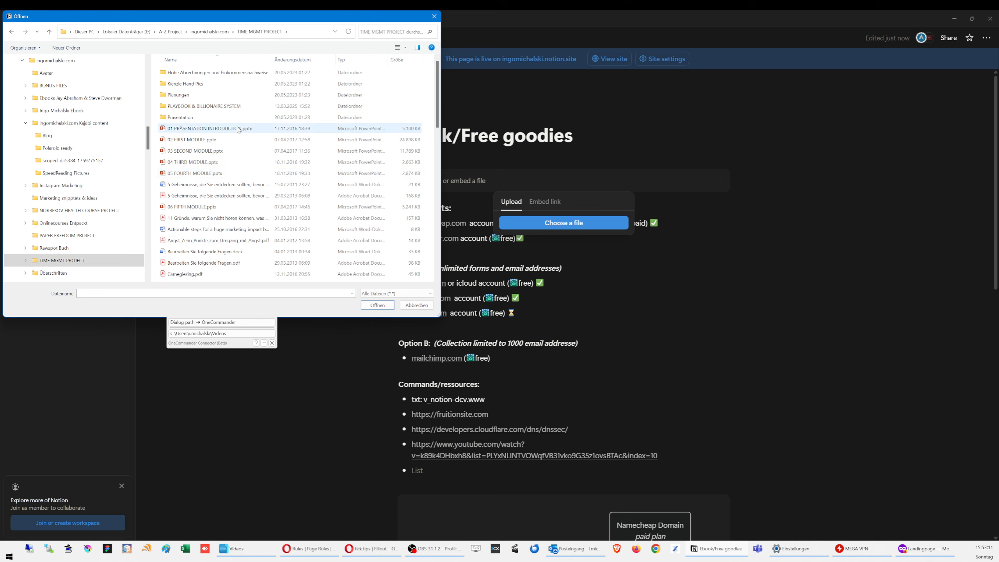
double_click(228, 107)
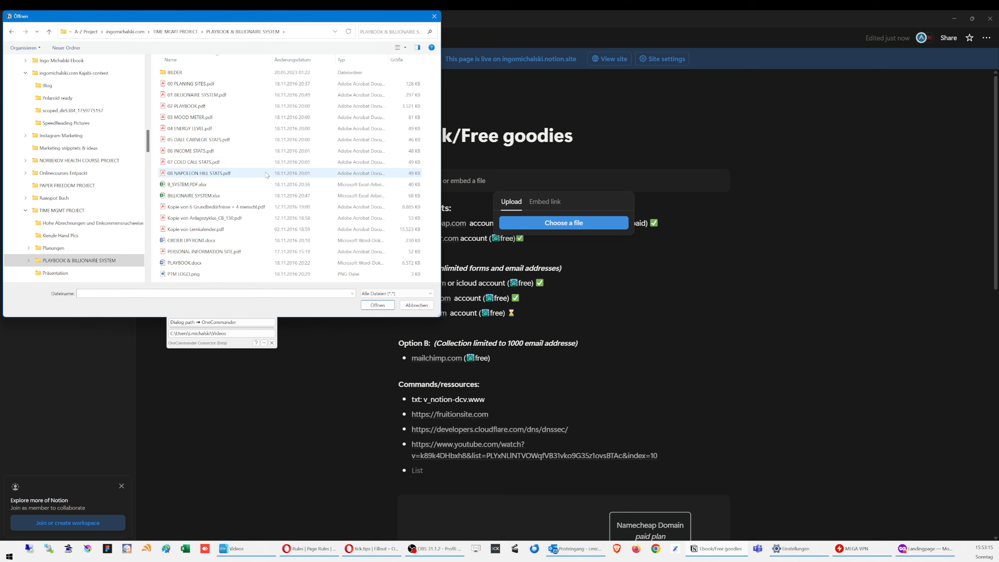
left_click(187, 32)
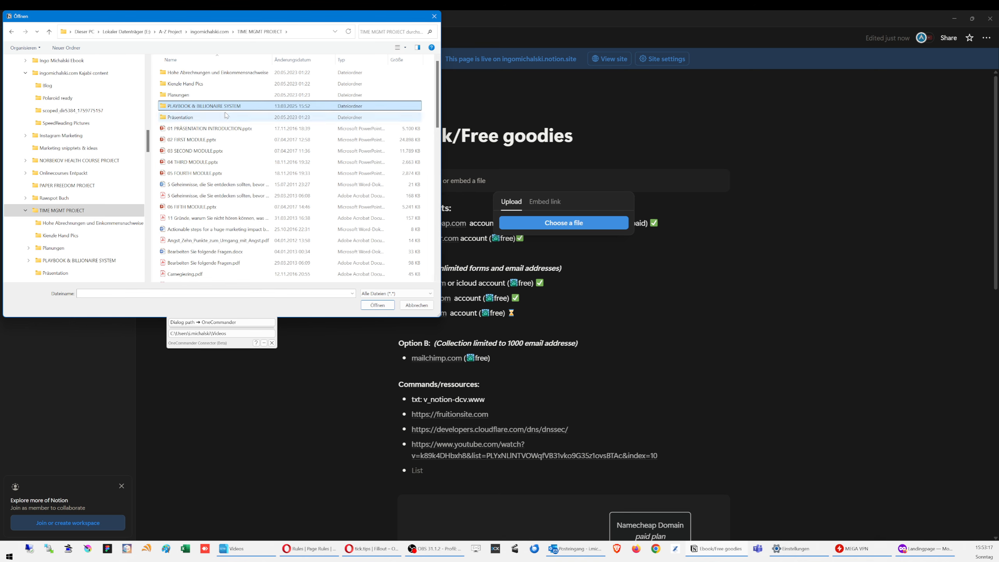
scroll(227, 117, "down", 12)
scroll(212, 150, "up", 12)
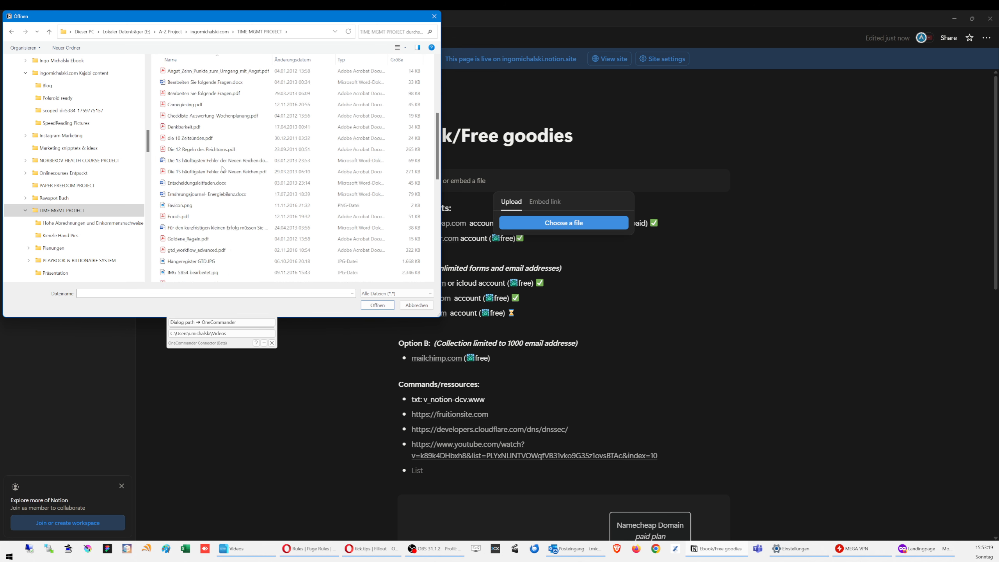
double_click(185, 94)
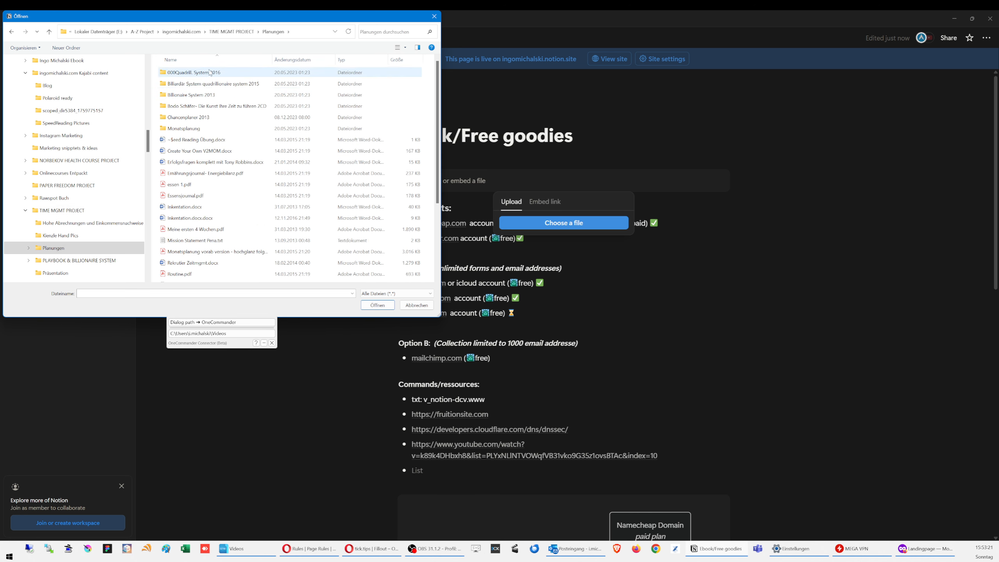
double_click(188, 73)
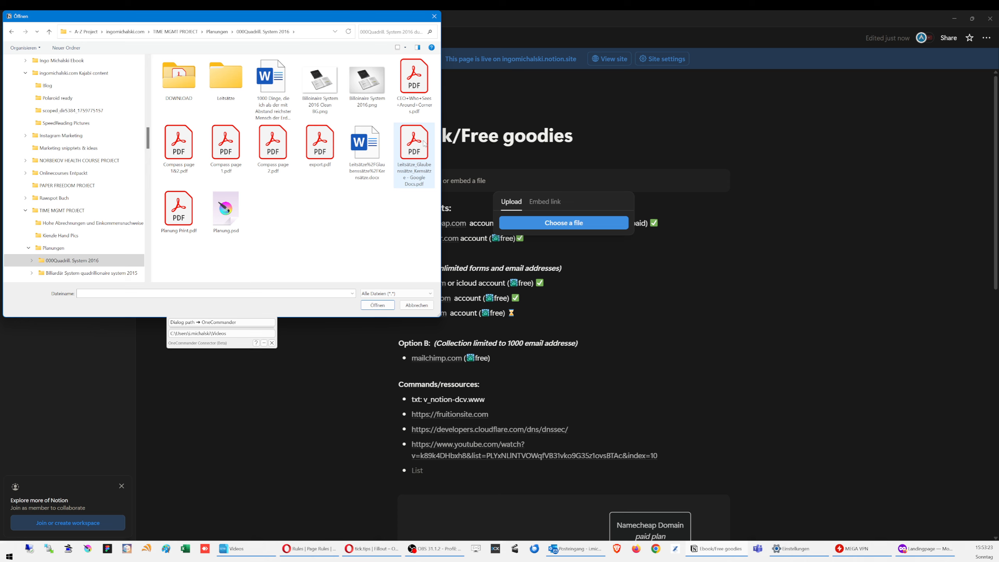
left_click(181, 137)
left_click(381, 305)
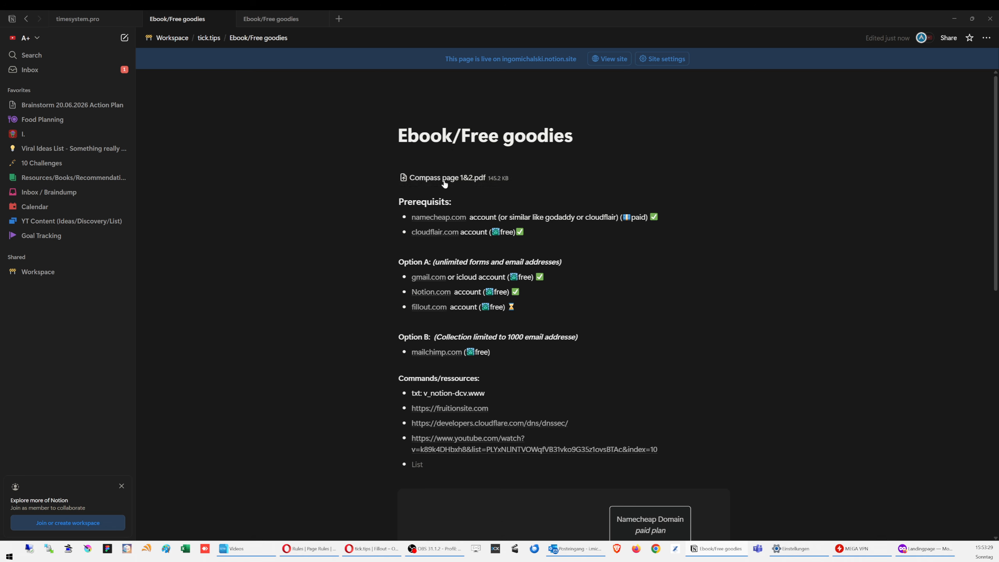
left_click(379, 178)
key("Escape")
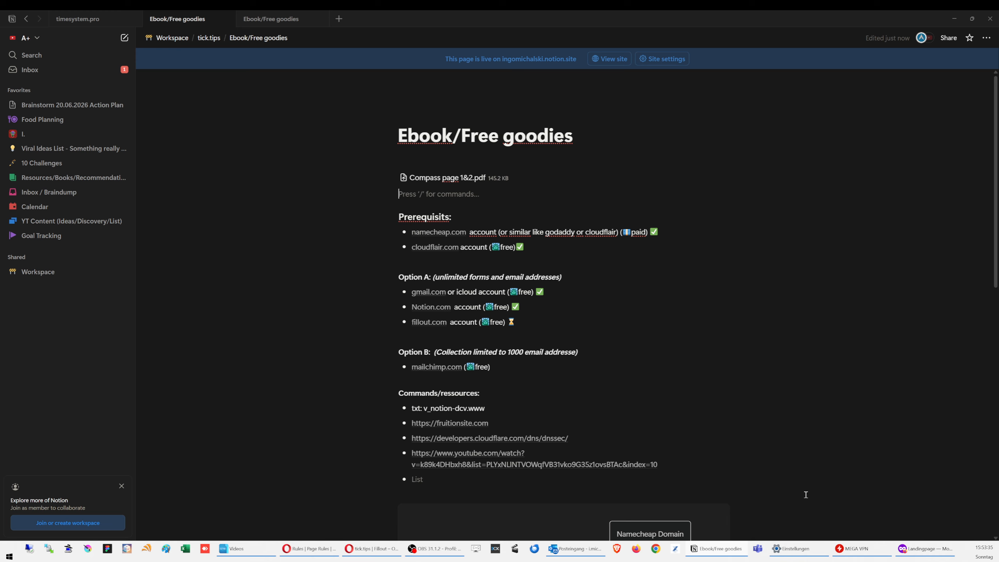
Step: Open the newest 'Your submission was received' email in Gmail, then return to Fillout's integrations
left_click(371, 551)
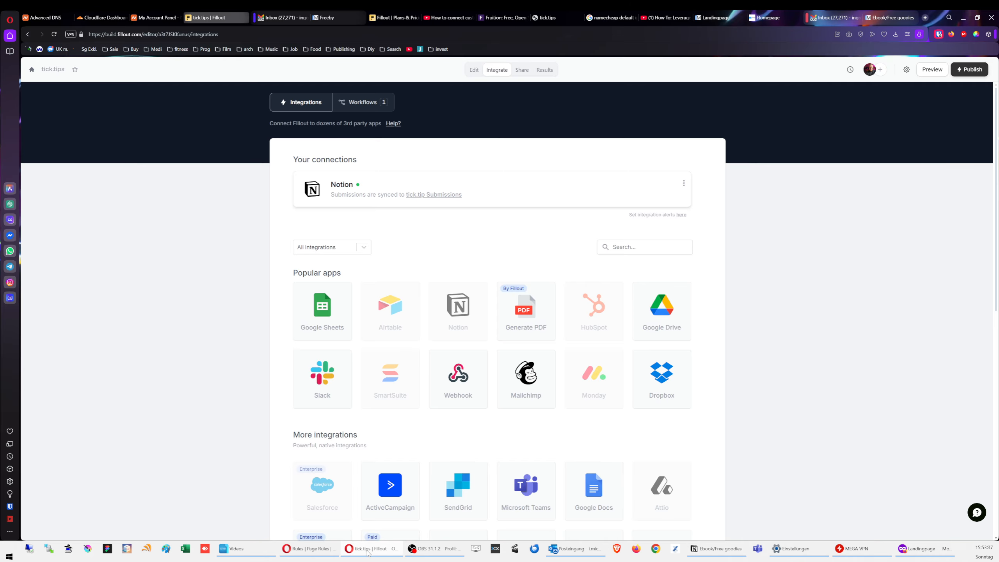
left_click(276, 18)
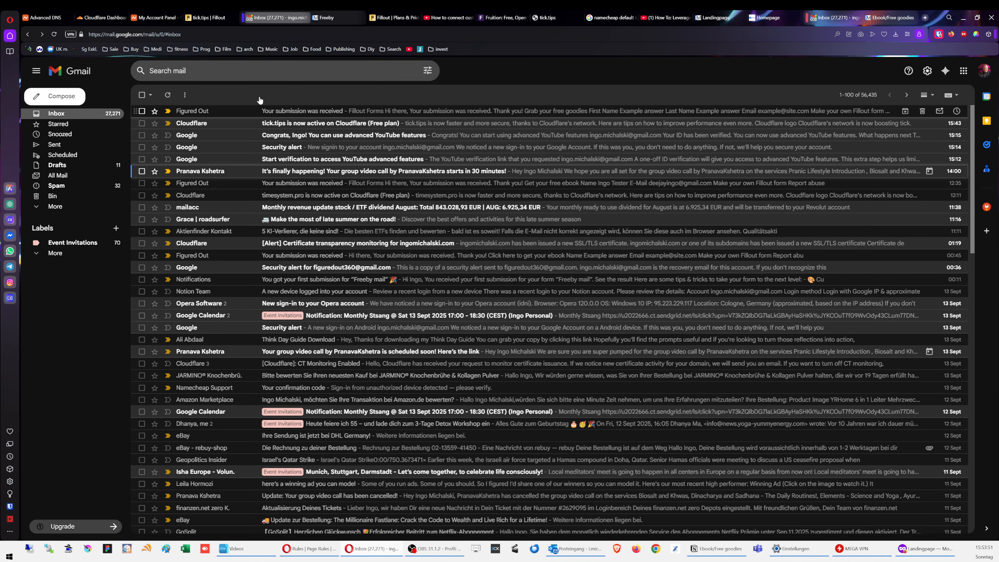
left_click(54, 34)
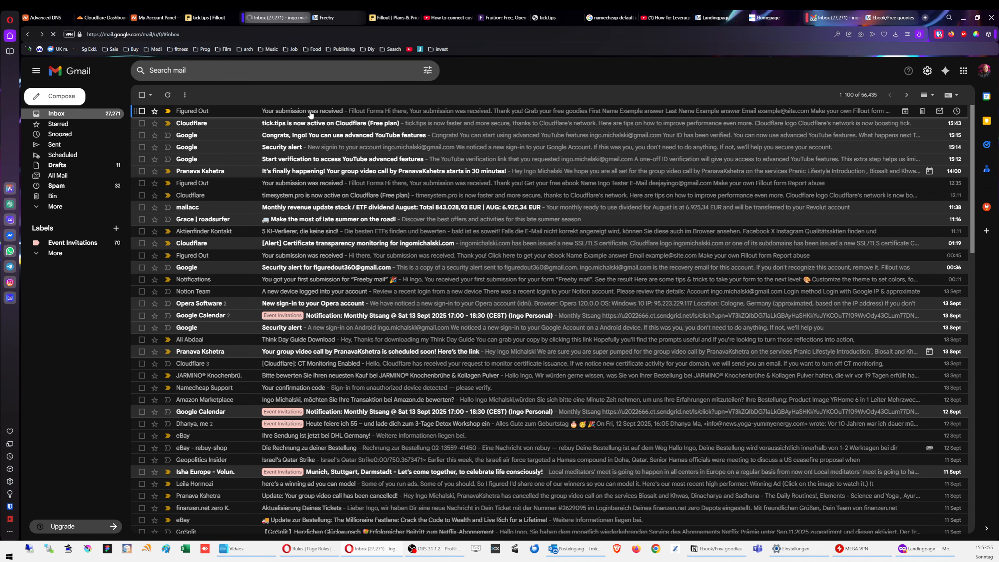
left_click(309, 113)
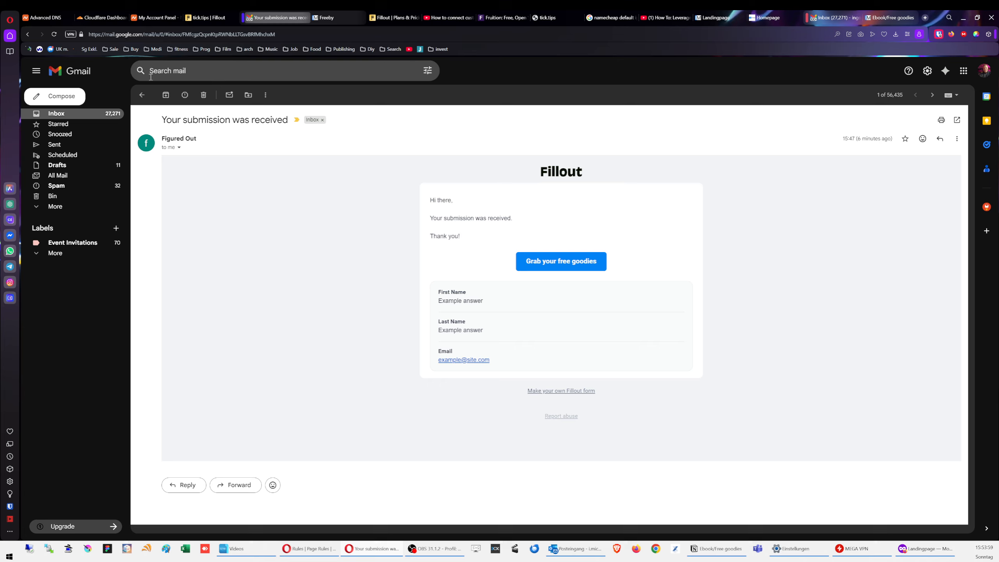
left_click(60, 34)
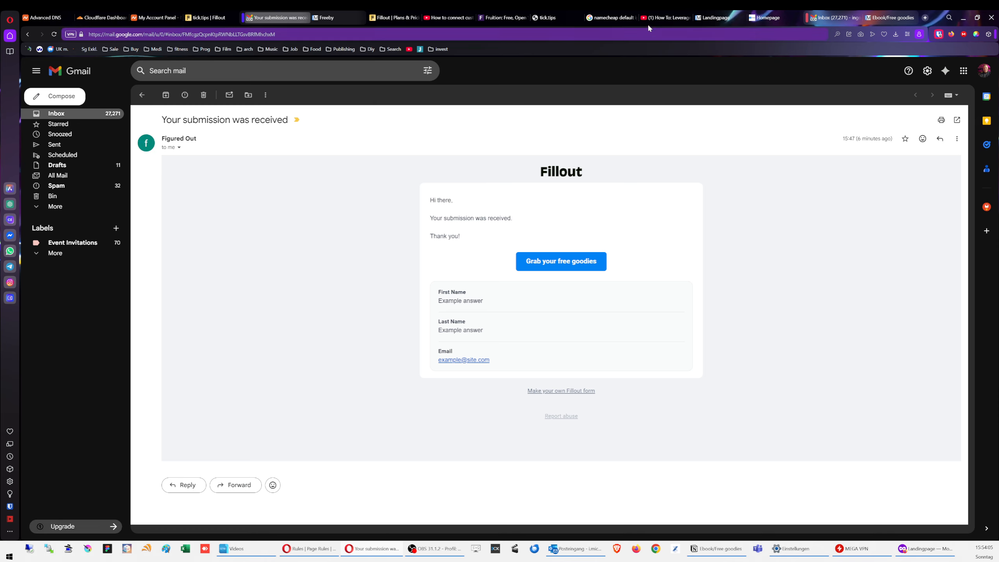
mouse_move(836, 18)
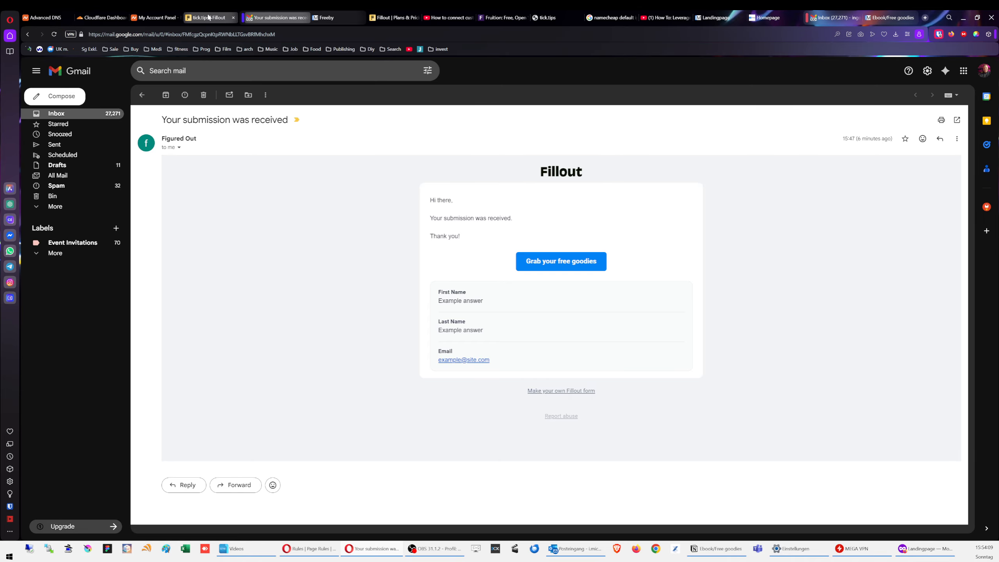
left_click(209, 18)
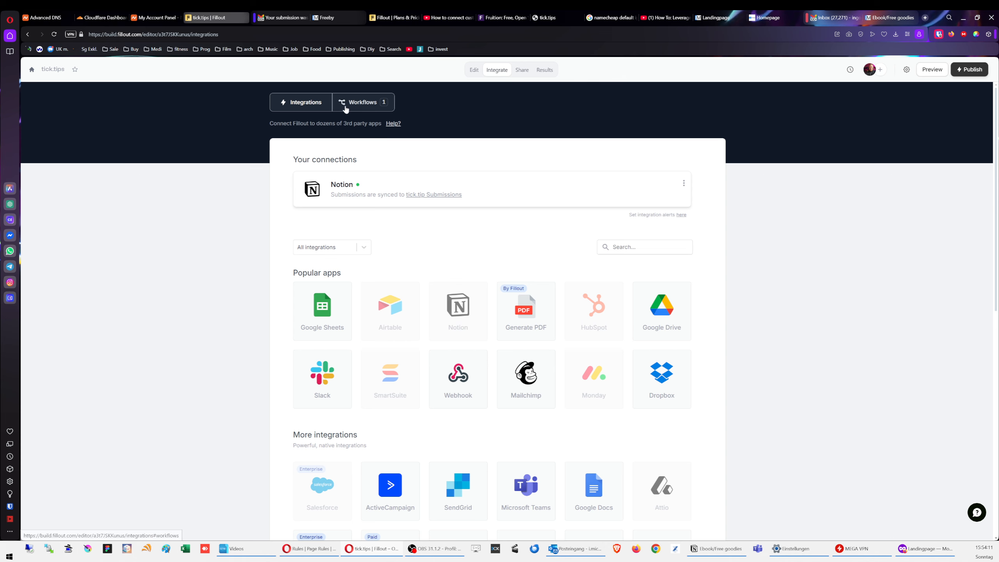
Step: Open the Thank you email workflow from the form's Integrate workflows list
left_click(544, 70)
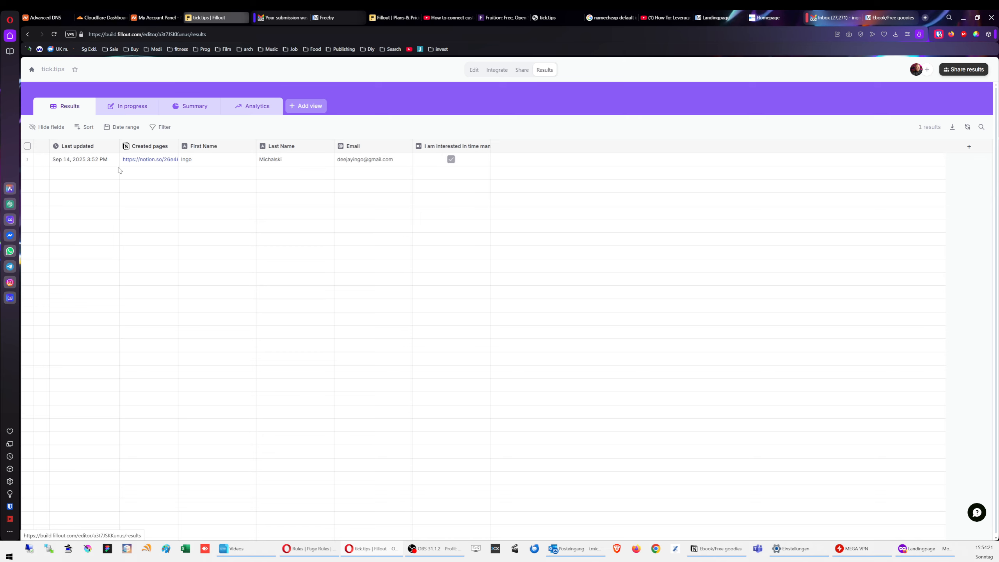
left_click(500, 75)
left_click(351, 104)
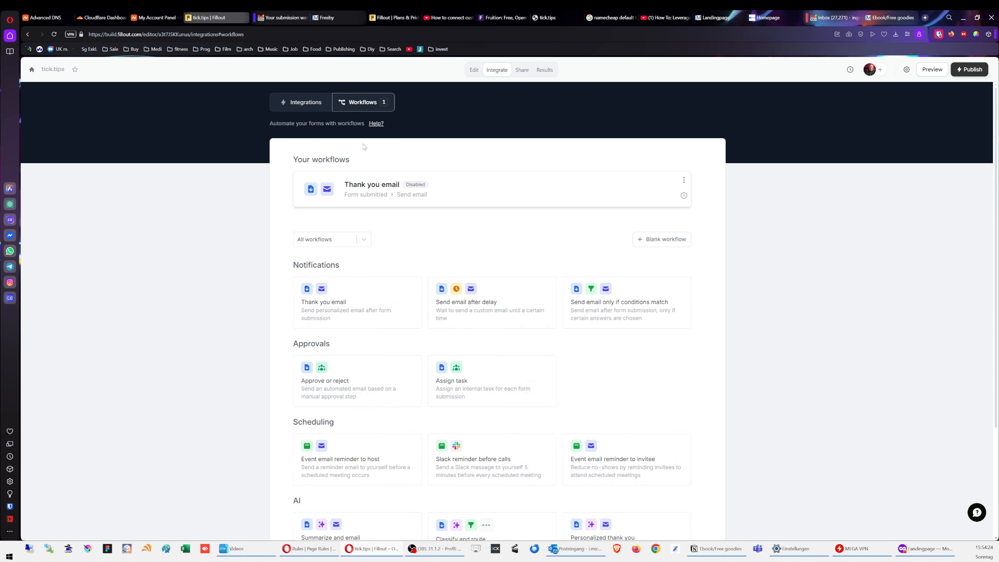
left_click(403, 185)
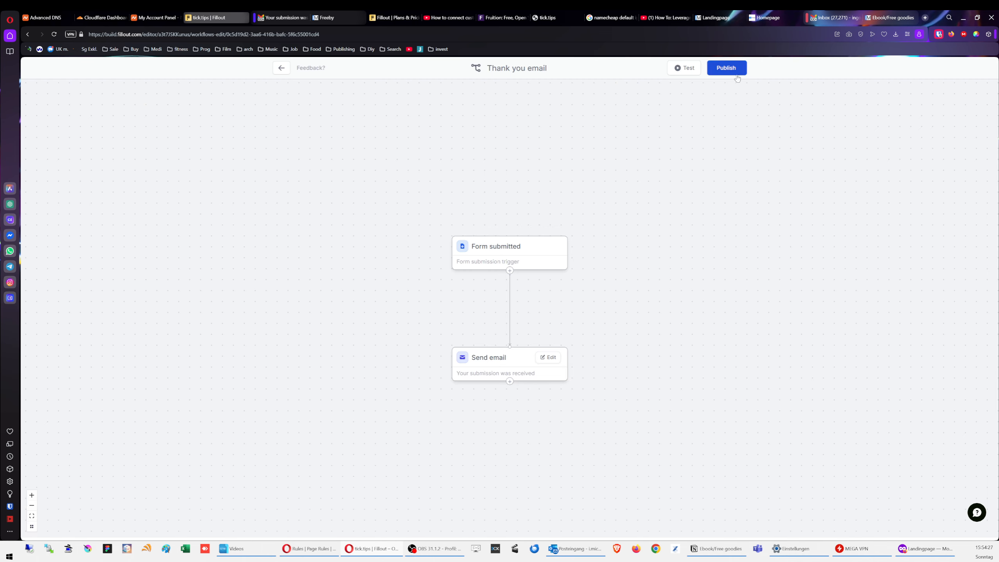
Step: Publish the Thank you email workflow and open its Send email step's email for editing
left_click(727, 68)
left_click(531, 159)
left_click(280, 67)
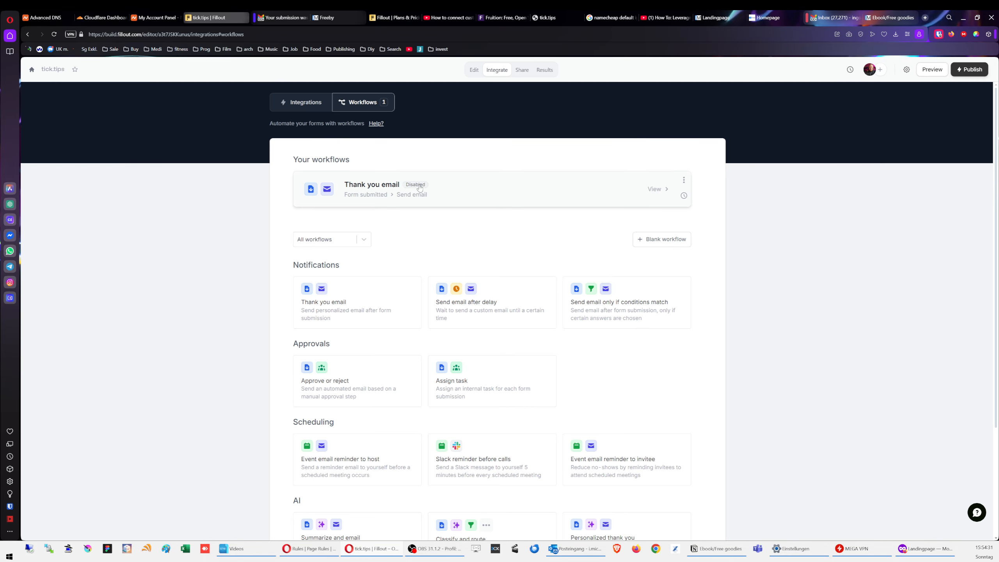
left_click(432, 190)
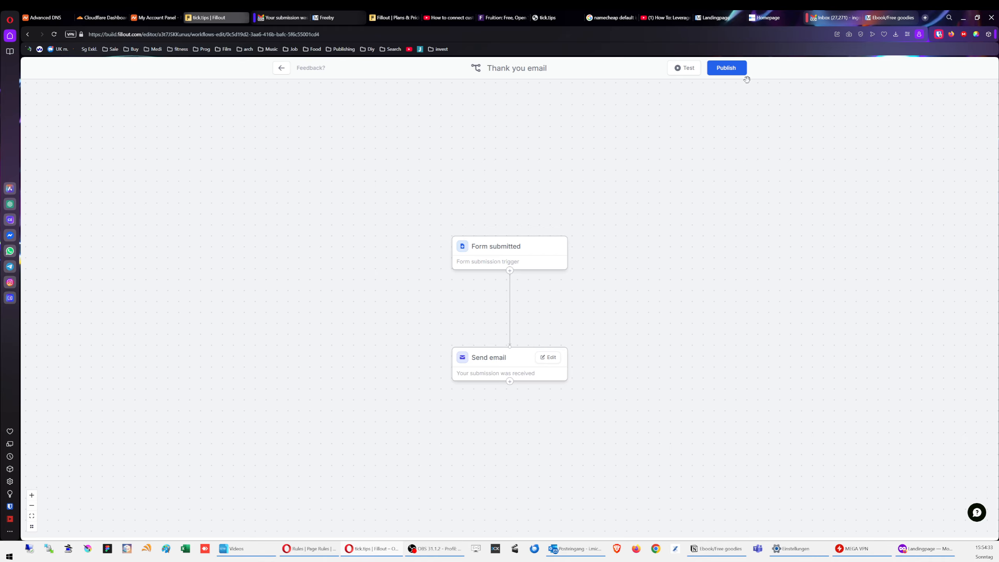
left_click(738, 70)
left_click(566, 158)
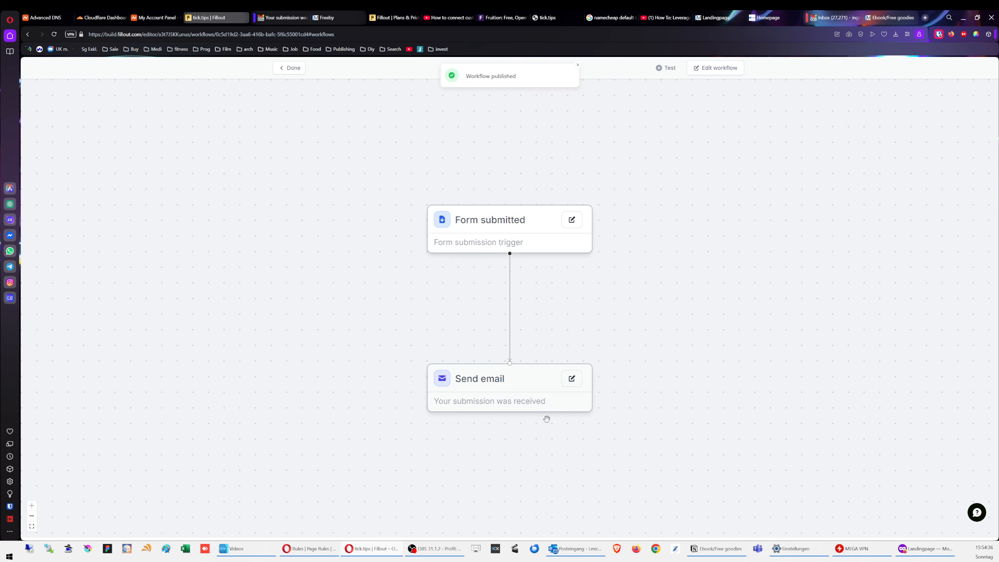
left_click(571, 378)
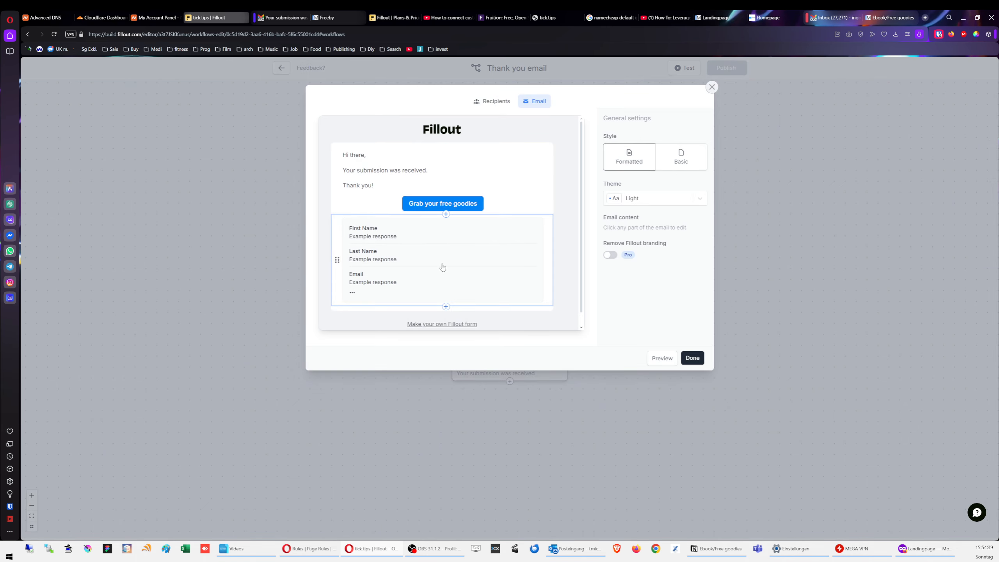
Step: Add a Send email action after Form submitted, keeping the formatted style and Light theme
left_click(712, 88)
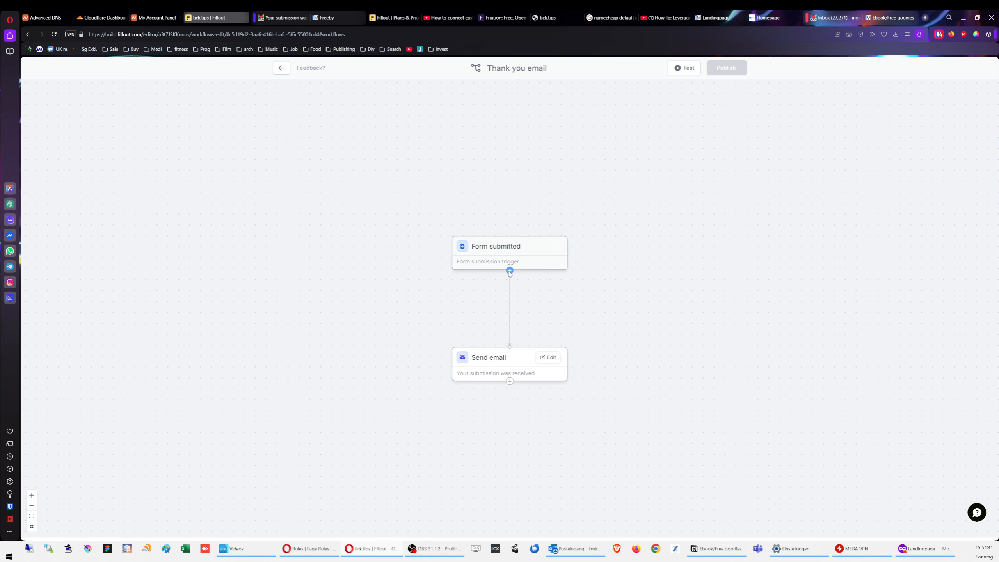
left_click(510, 270)
left_click(506, 288)
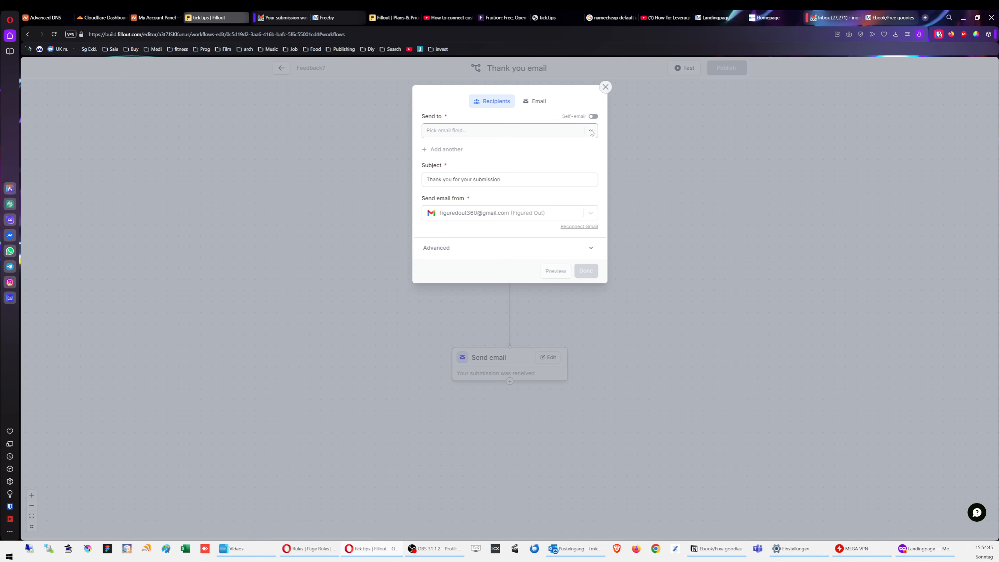
left_click(538, 107)
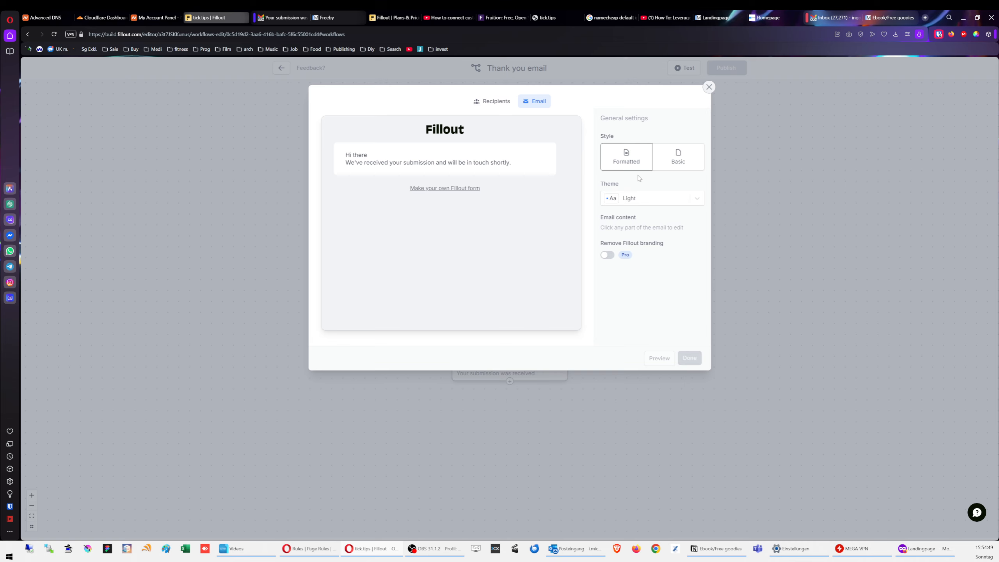
left_click(678, 158)
left_click(626, 157)
left_click(648, 200)
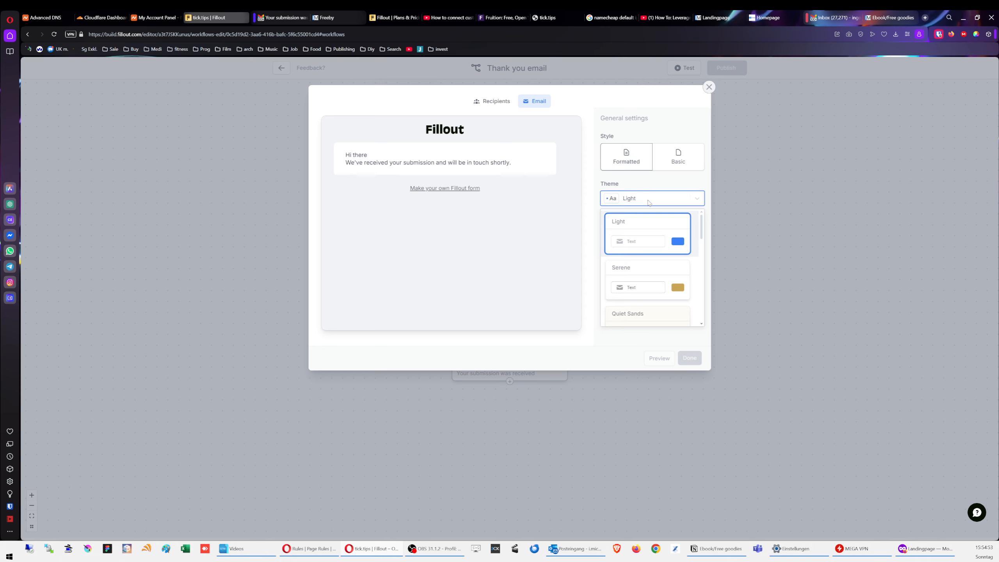
left_click(649, 203)
Step: Address the new email to the respondent's Email field and save the step
left_click(503, 103)
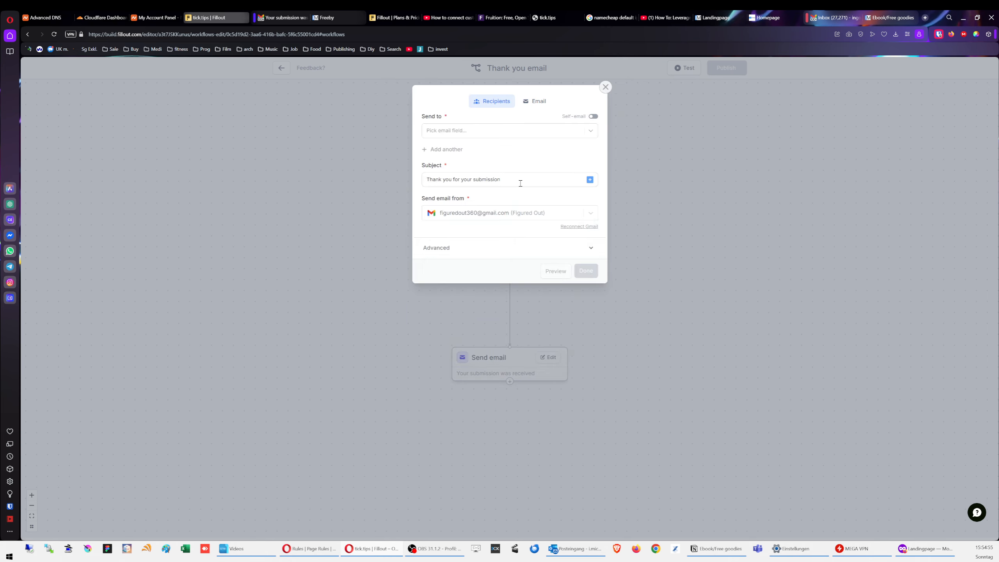
left_click(472, 133)
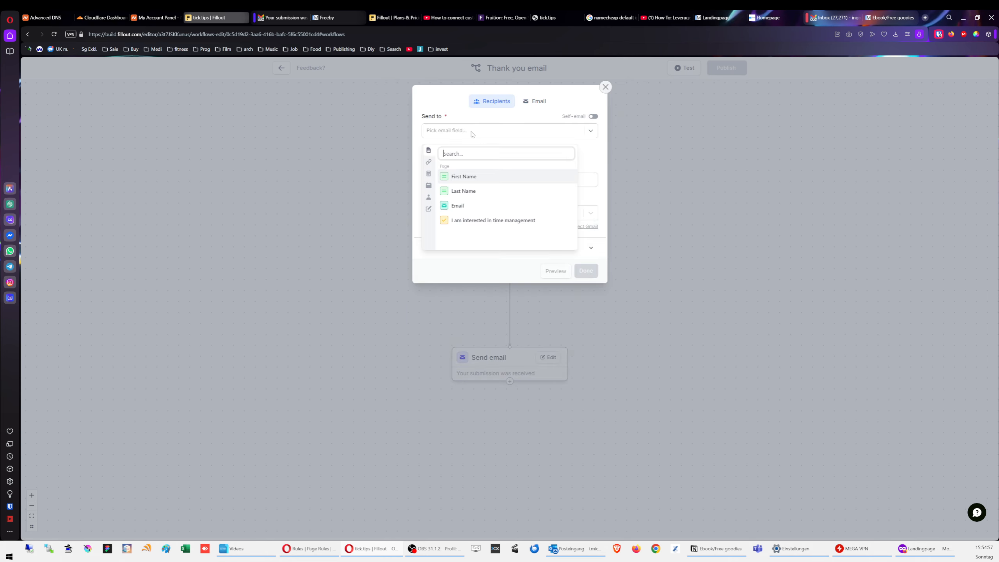
left_click(474, 131)
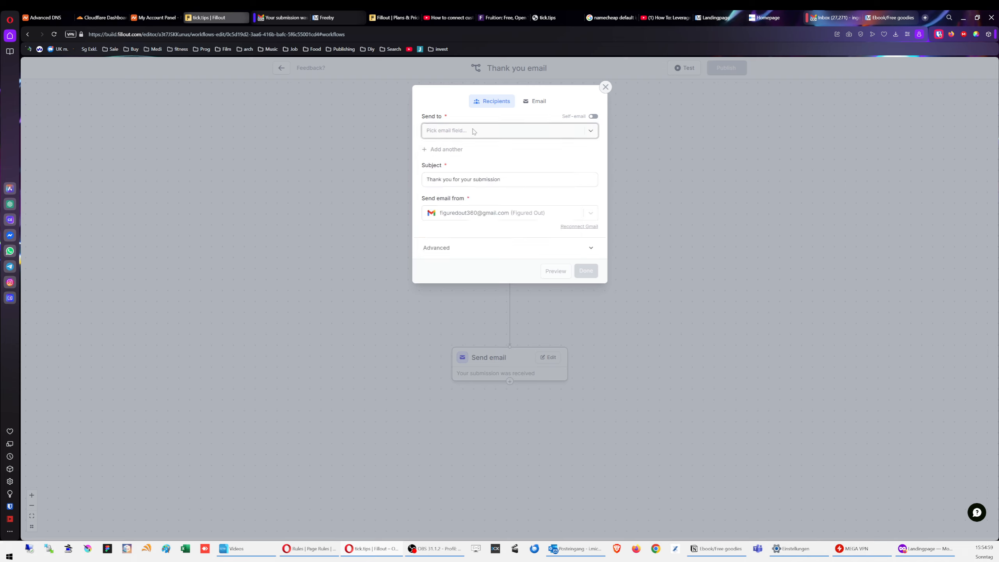
left_click(489, 132)
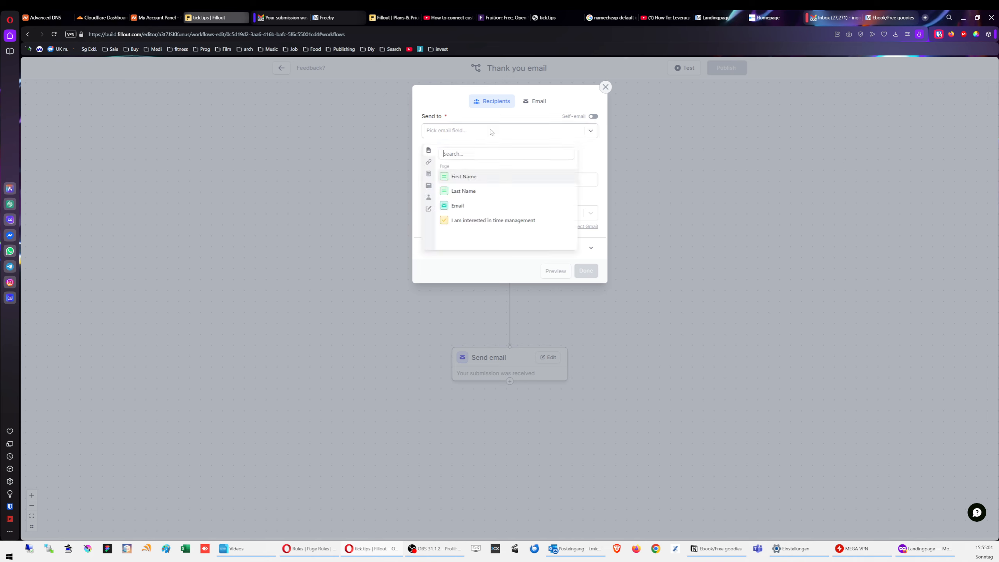
left_click(480, 207)
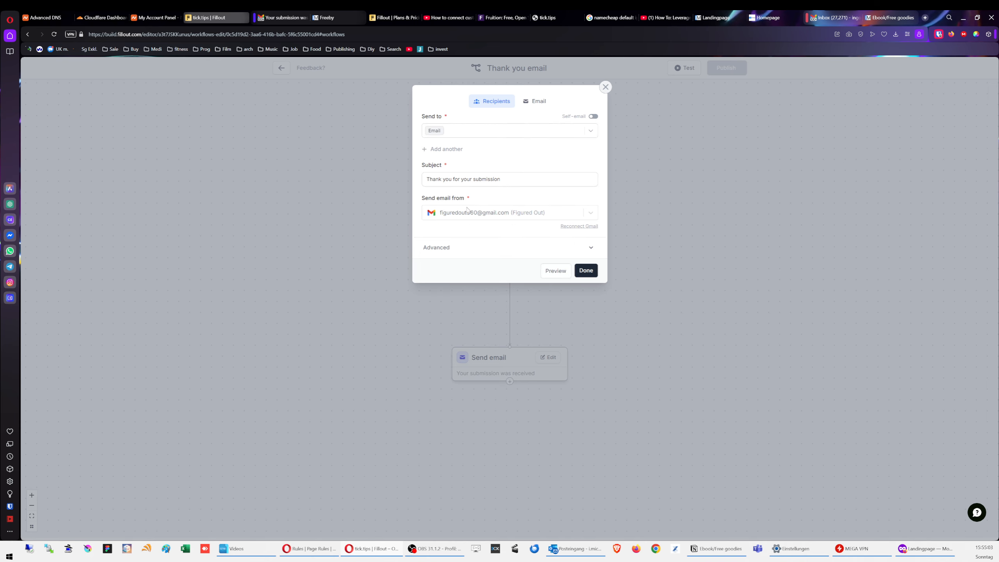
left_click(475, 248)
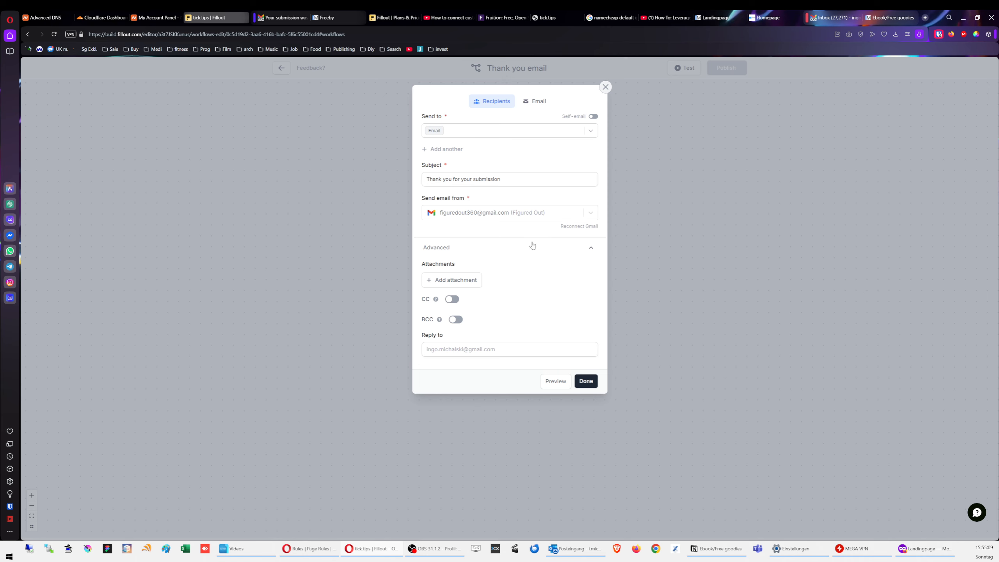
left_click(543, 106)
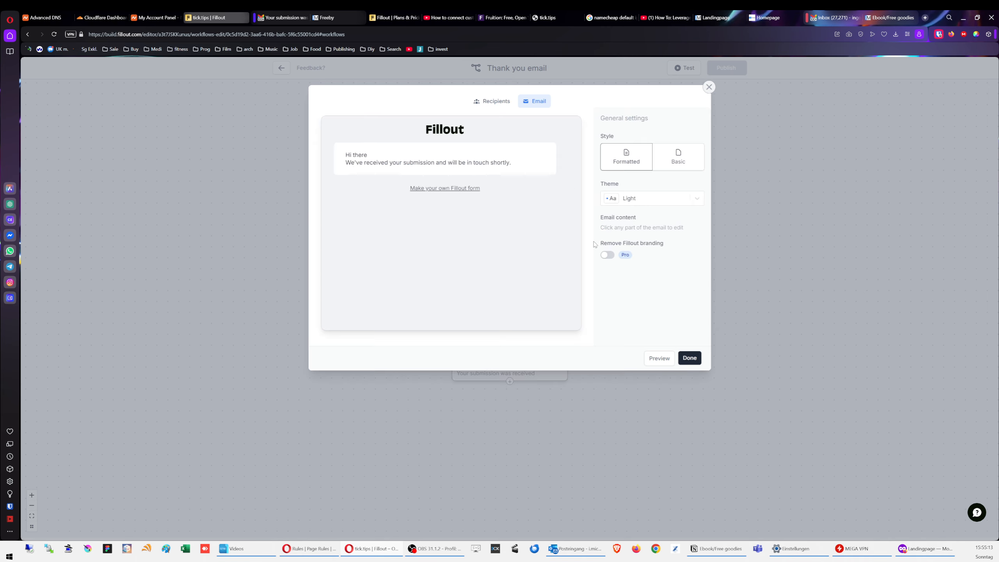
left_click(690, 358)
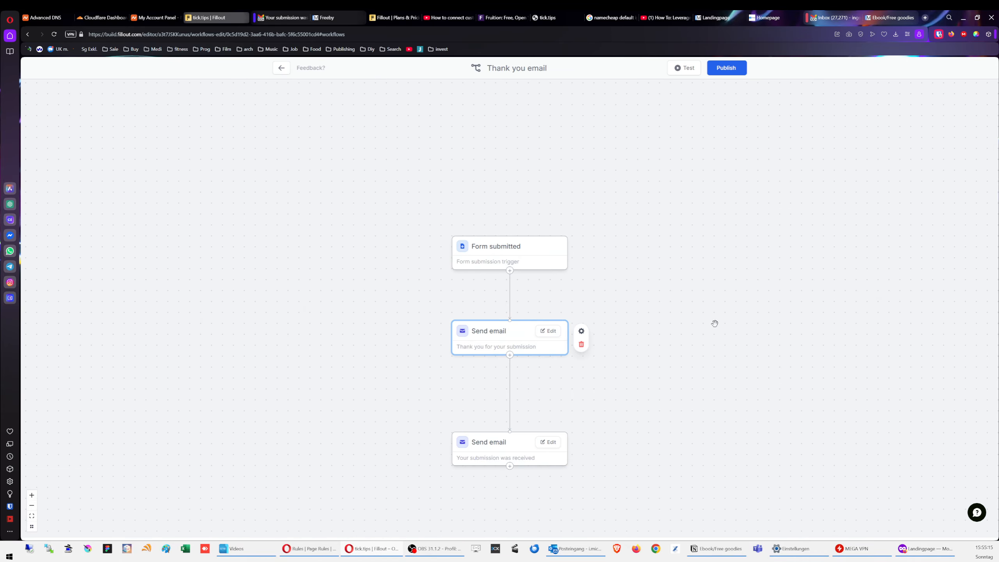
Step: Delete the newly added Send email step
left_click_drag(511, 341, 685, 376)
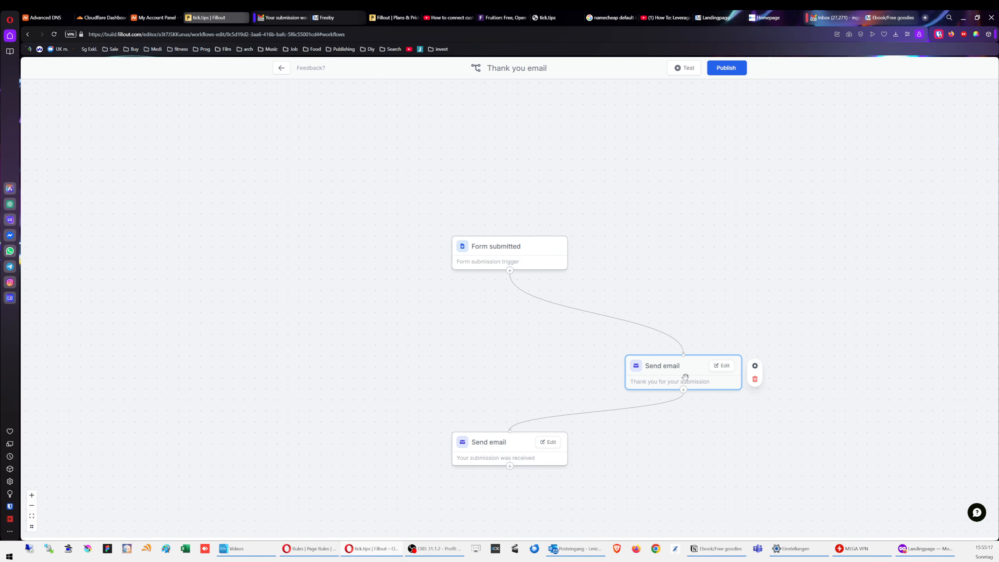
left_click(756, 380)
left_click(531, 319)
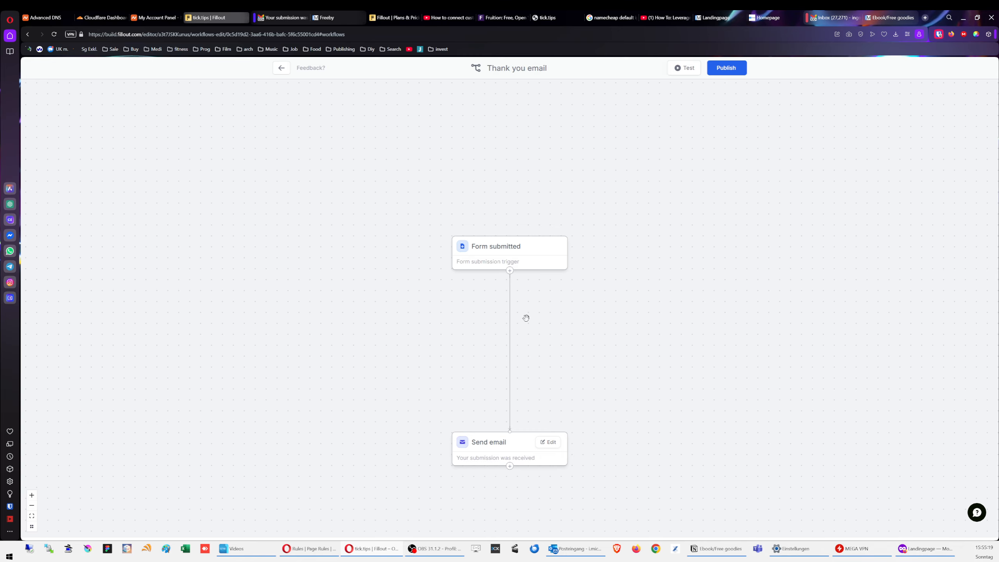
Step: Add a Branch after Form submitted with path 1 conditioned on the time-management checkbox
left_click(510, 271)
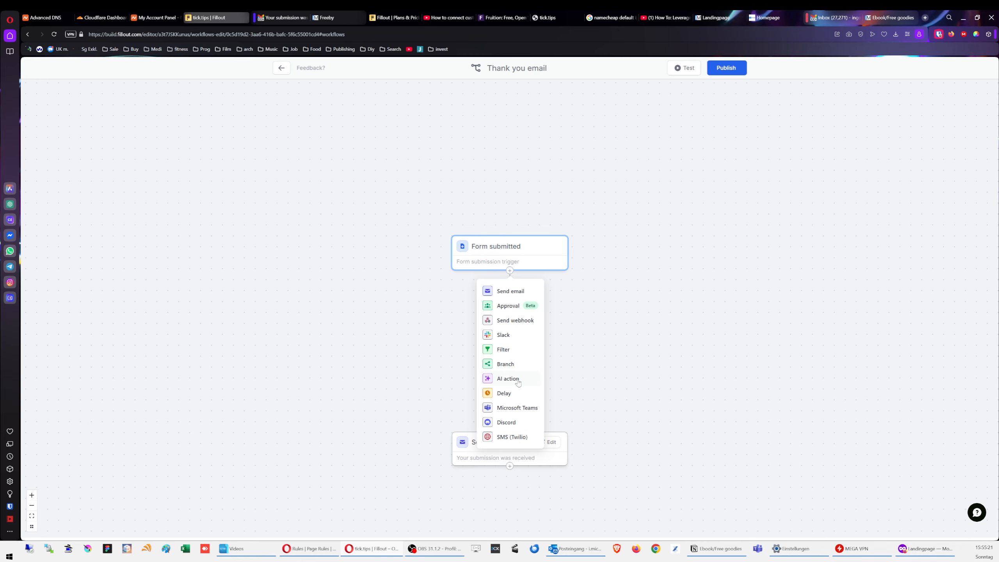
left_click(518, 367)
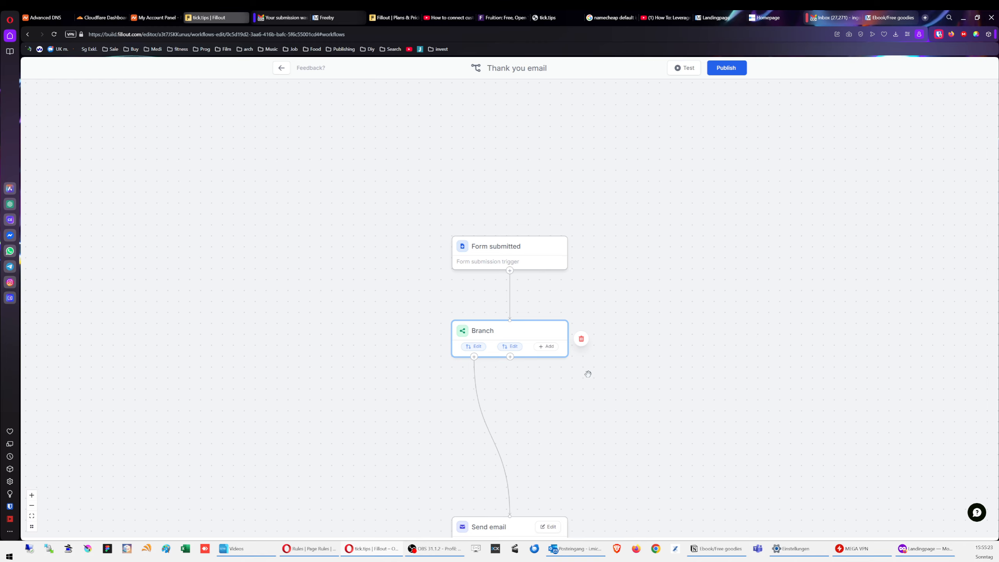
scroll(587, 374, "down", 2)
left_click(477, 289)
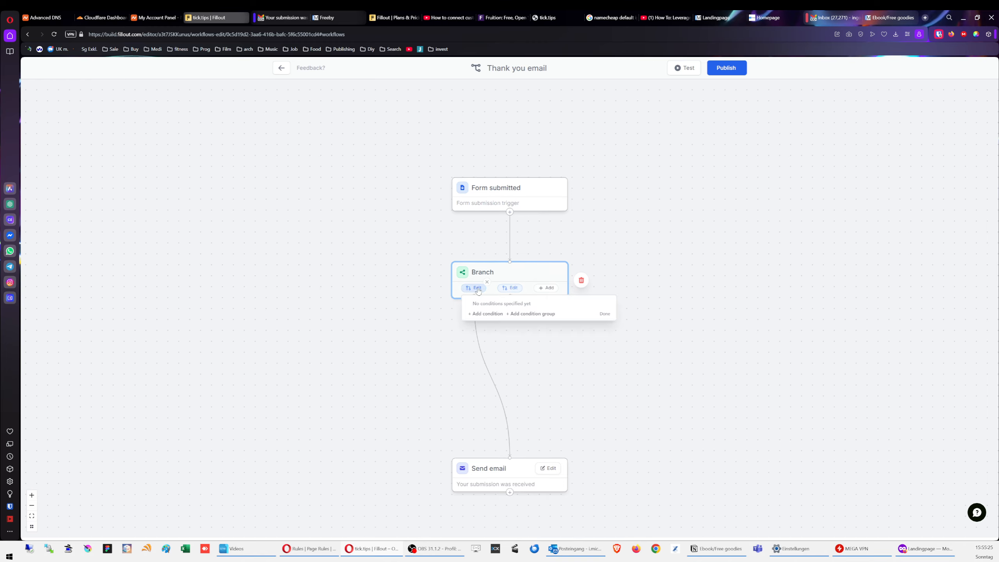
left_click(487, 314)
left_click(495, 310)
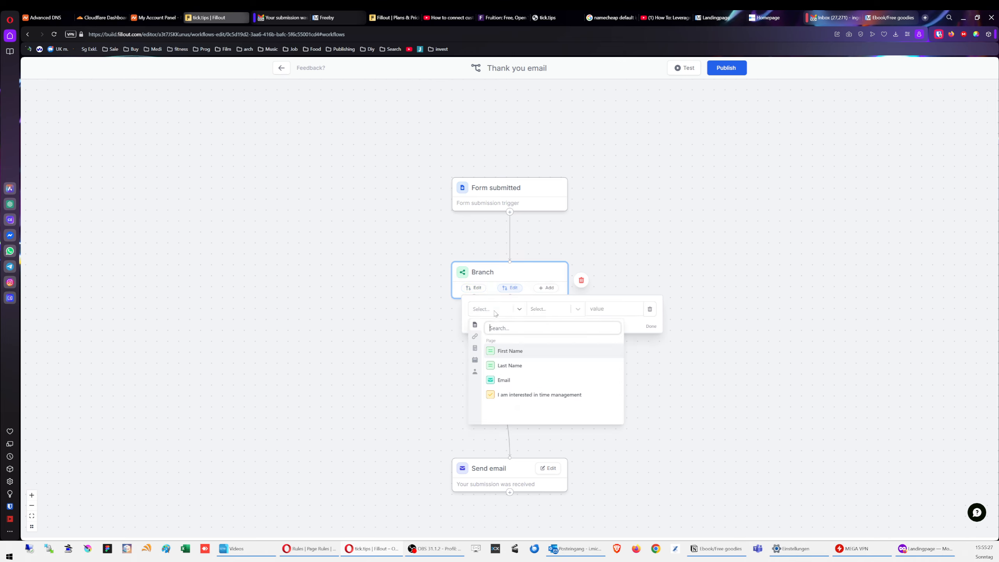
left_click(523, 395)
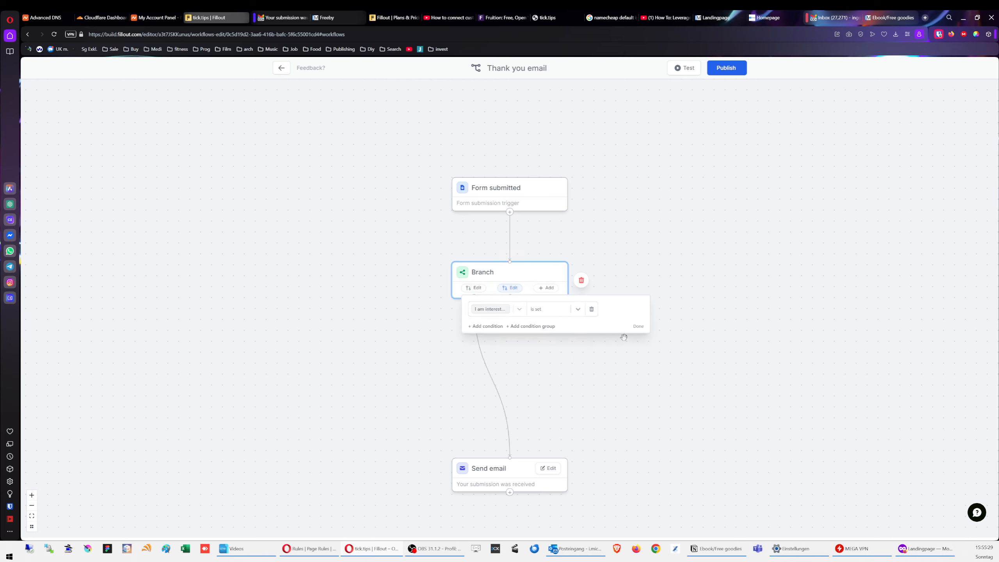
left_click(638, 327)
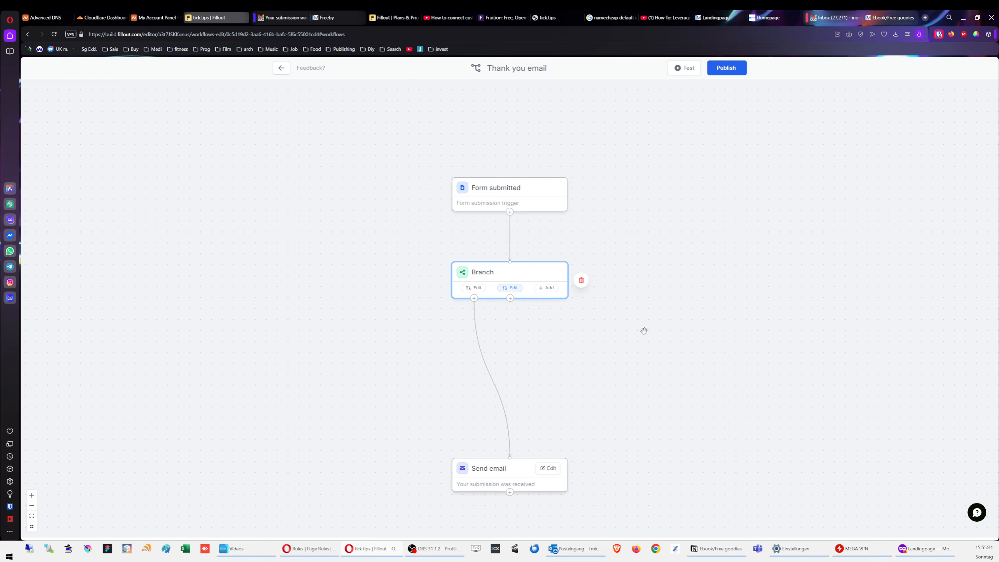
Step: Add a Send email action to the second path, addressed to the Email field
left_click(510, 298)
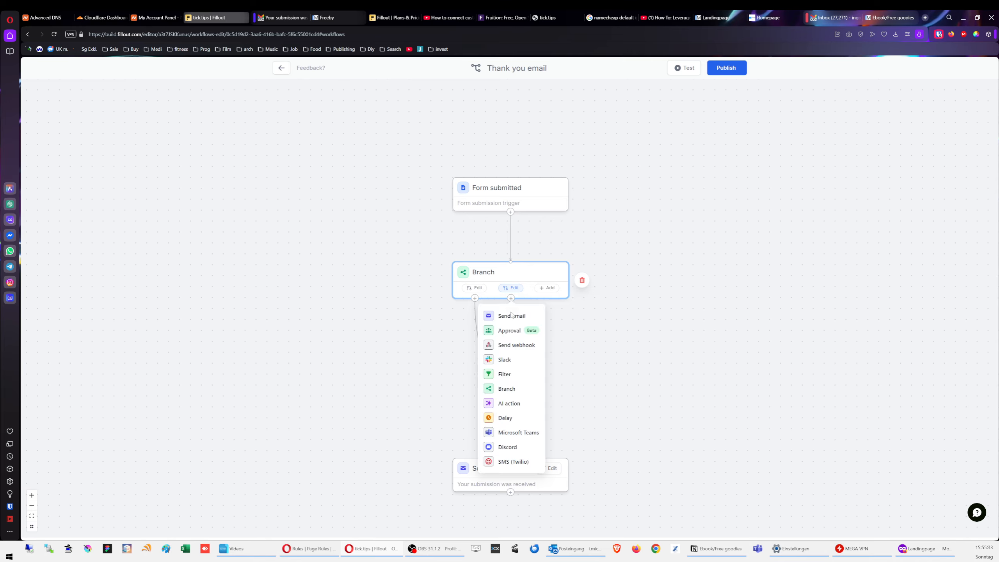
left_click(511, 317)
left_click(465, 132)
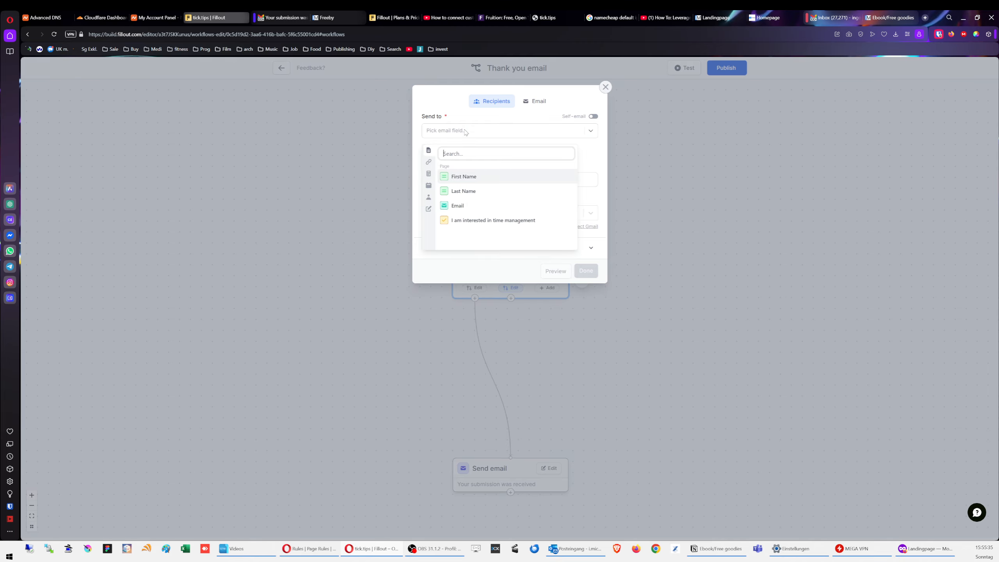
left_click(466, 205)
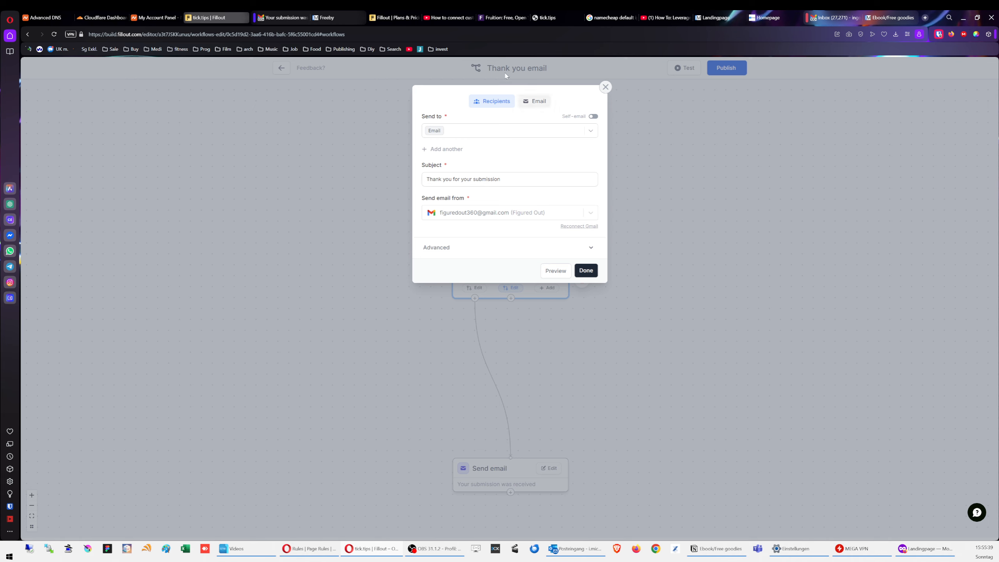
left_click(533, 101)
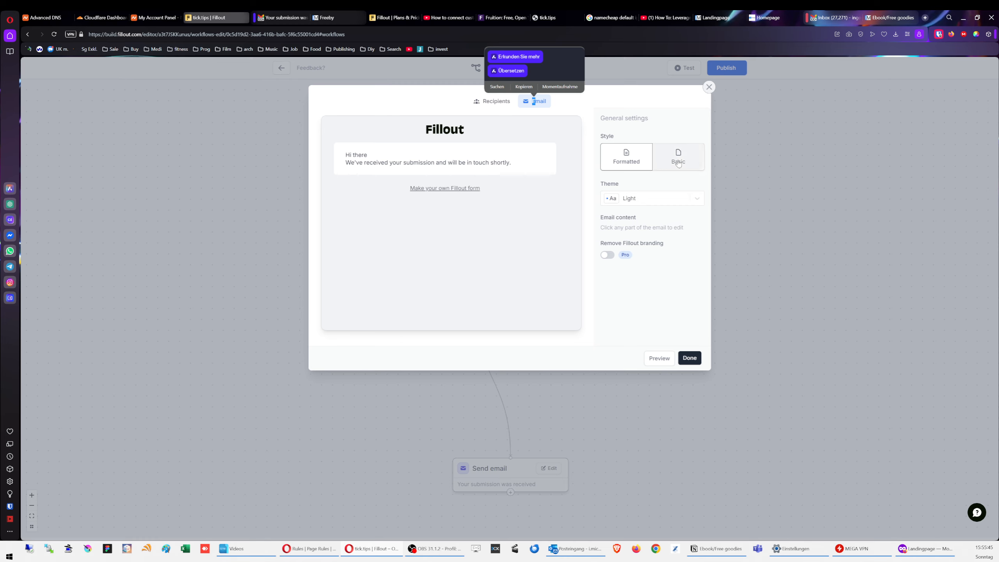
left_click(689, 358)
Step: Set the second branch path's condition to 'I am interested in time management' is not set
left_click_drag(564, 371, 697, 396)
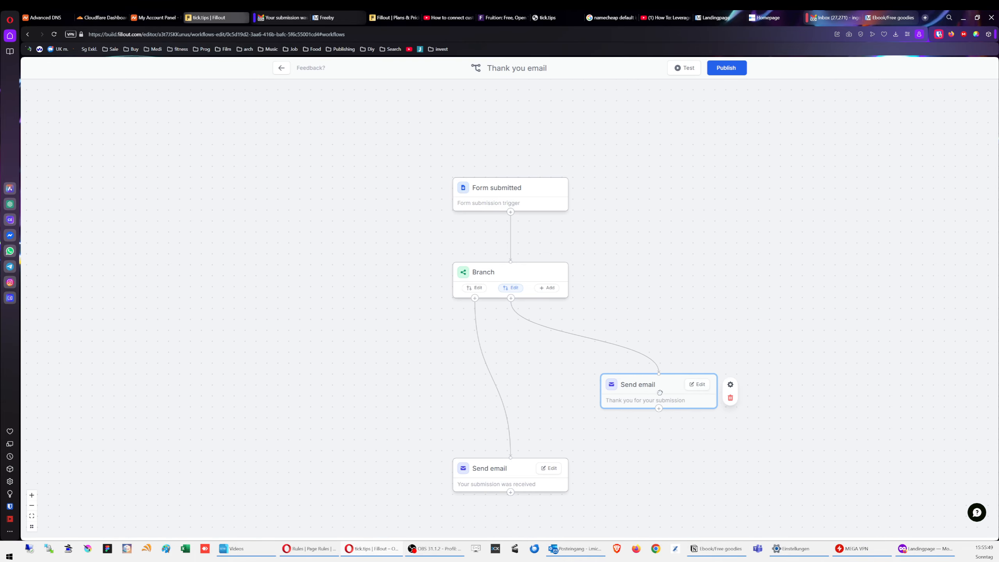
left_click(510, 288)
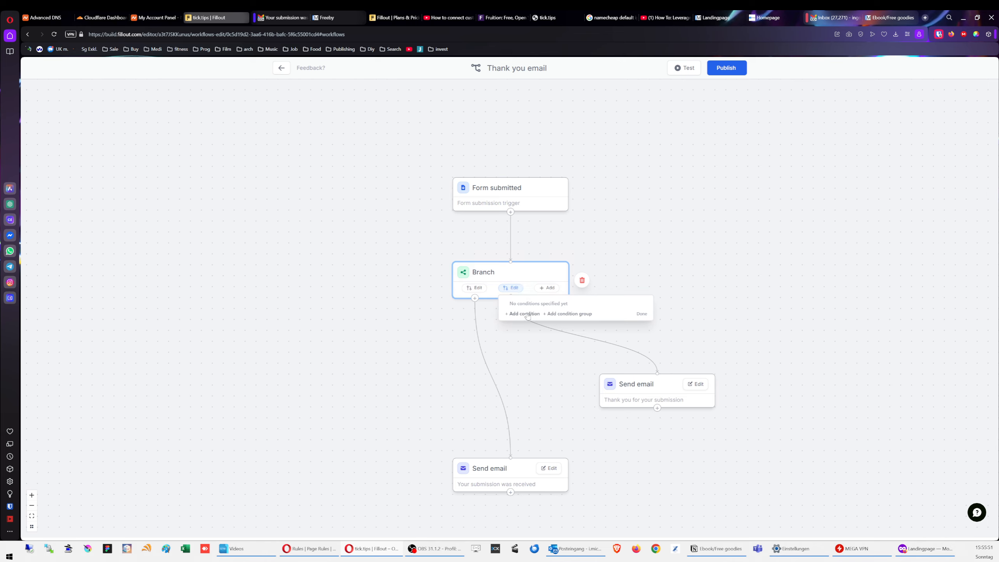
left_click(522, 313)
left_click(529, 310)
left_click(560, 391)
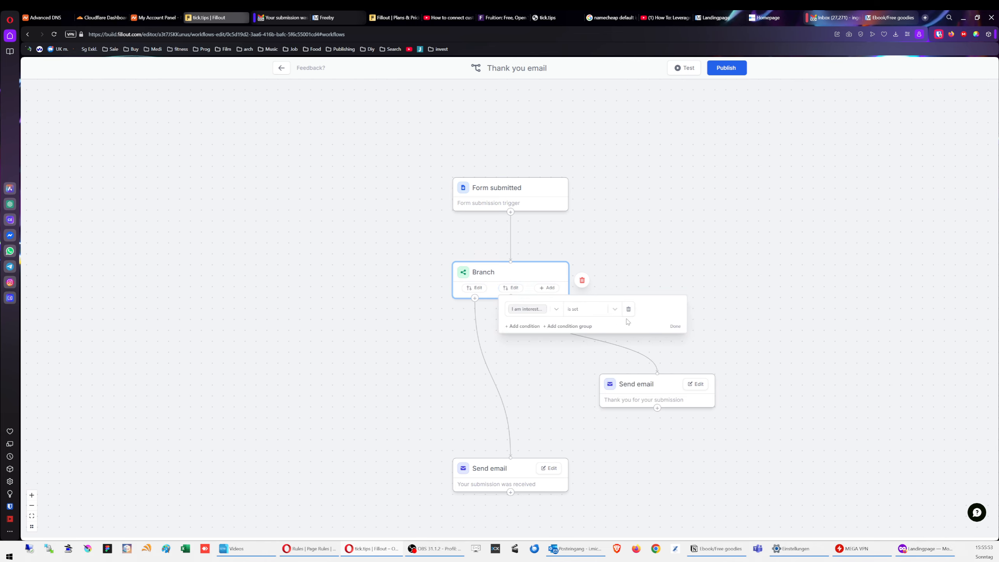
left_click(590, 309)
left_click(582, 342)
left_click(676, 327)
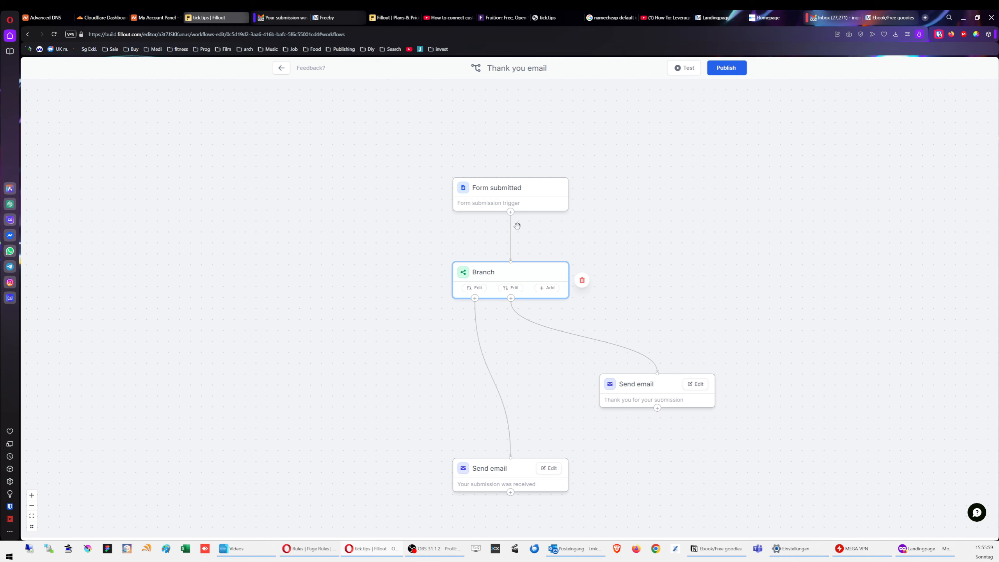
Step: Check the list of steps after submission, then go back to the workflows list
left_click(510, 212)
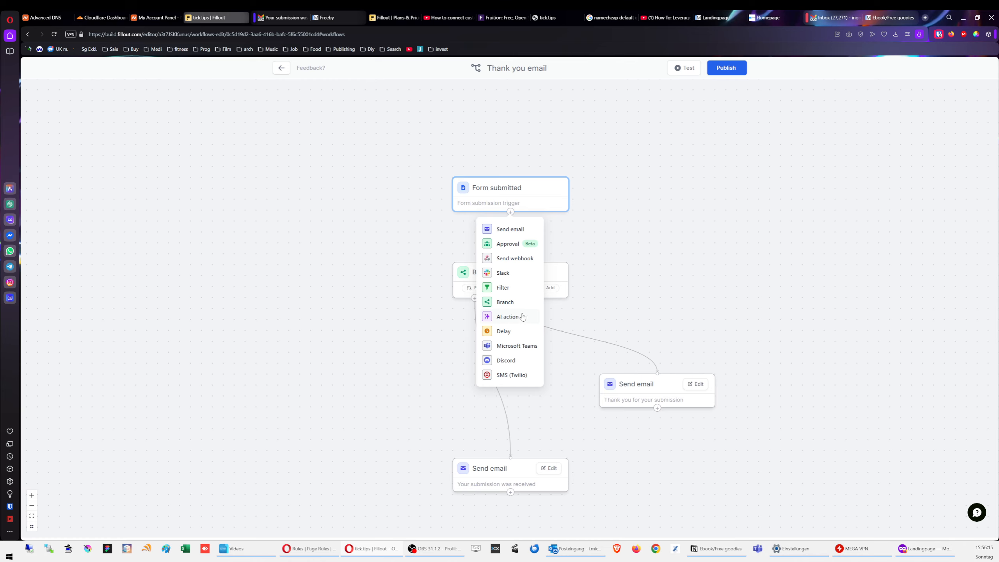
left_click(703, 281)
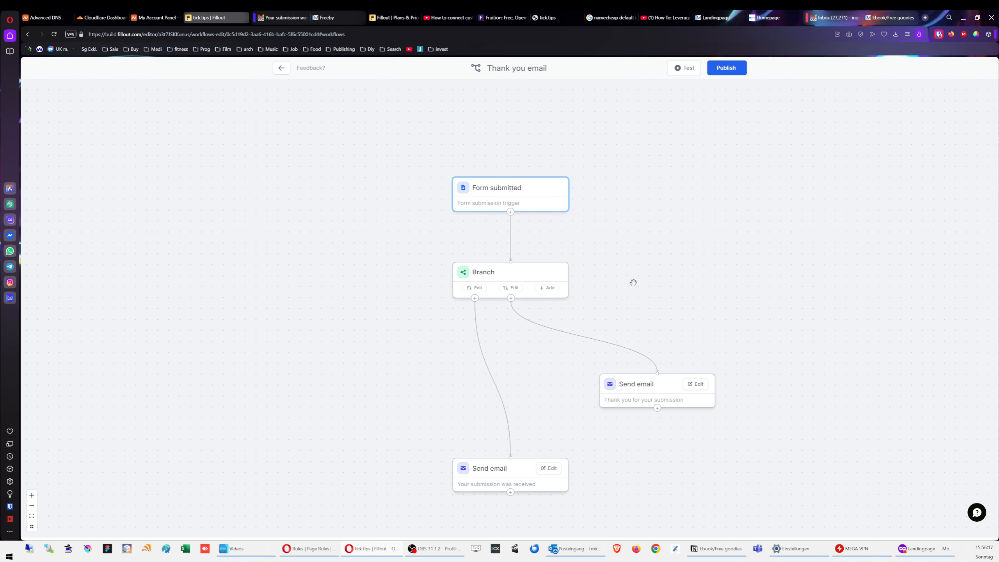
left_click(282, 68)
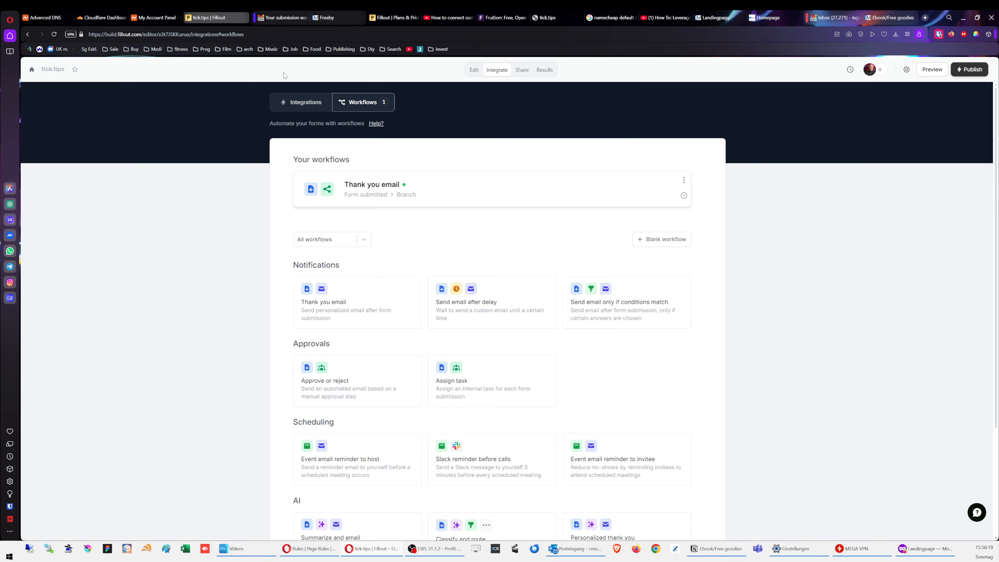
Step: Switch Required on for the First Name, Last Name and Email fields
left_click(474, 70)
left_click(499, 252)
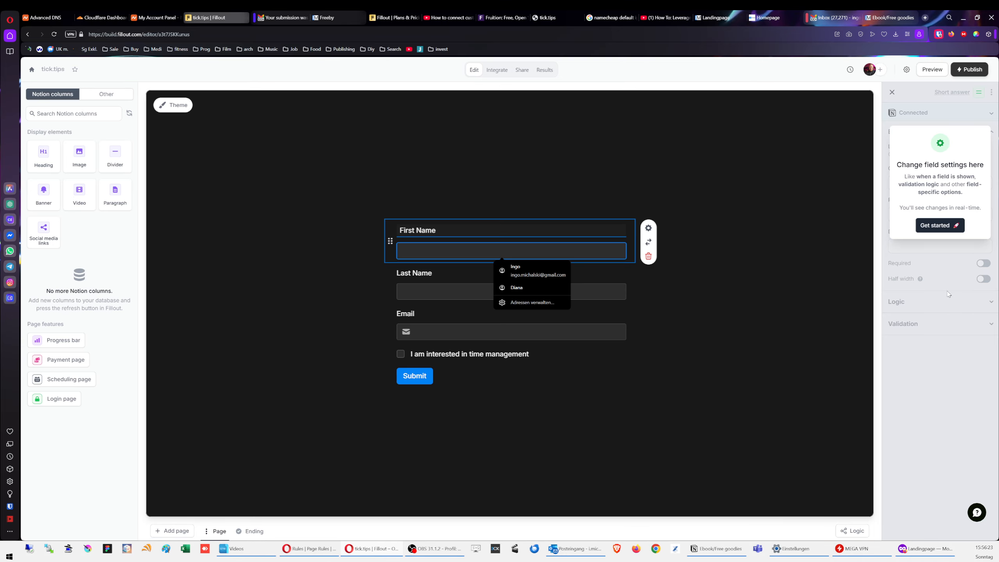
left_click(939, 226)
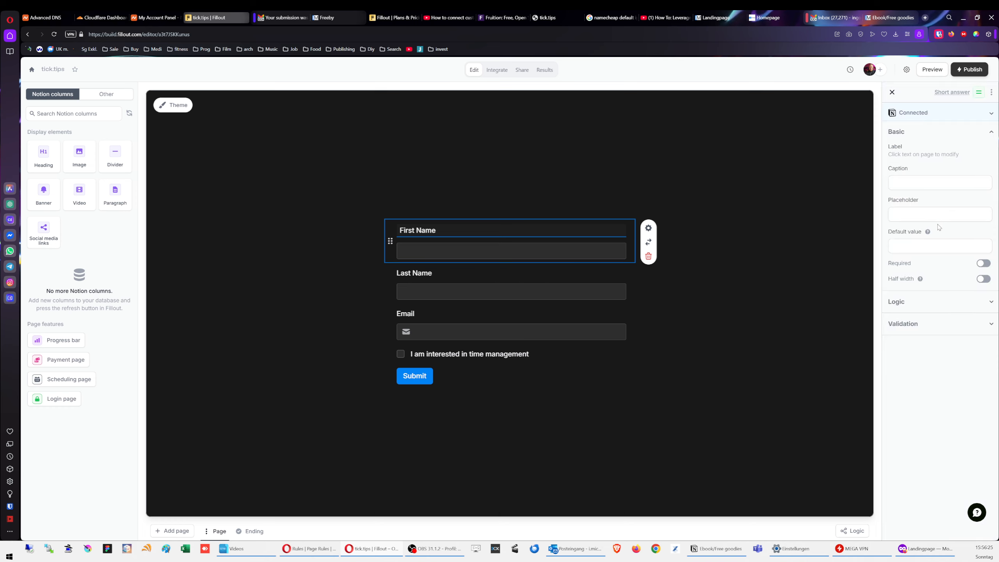
left_click(983, 264)
left_click(576, 272)
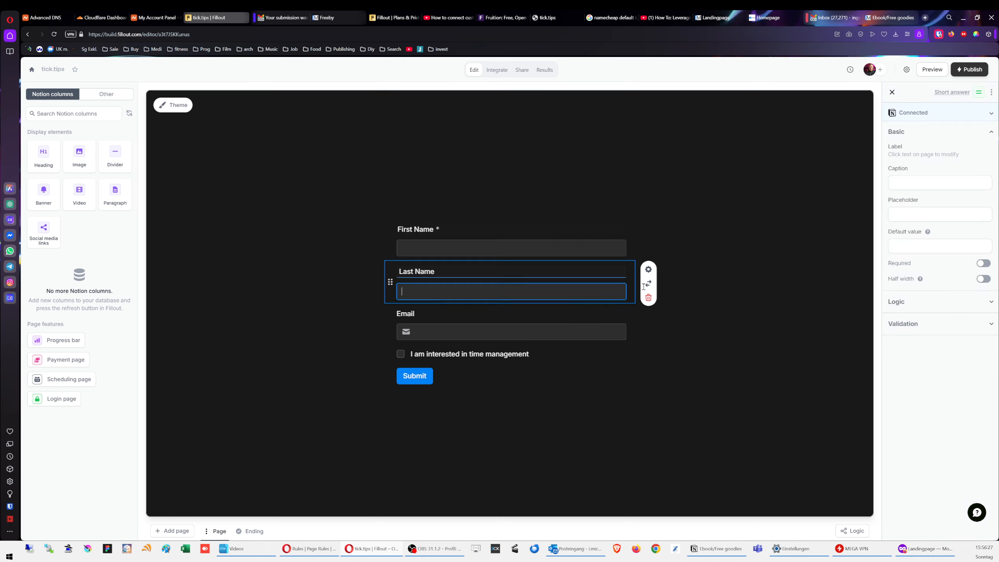
left_click(983, 264)
left_click(492, 331)
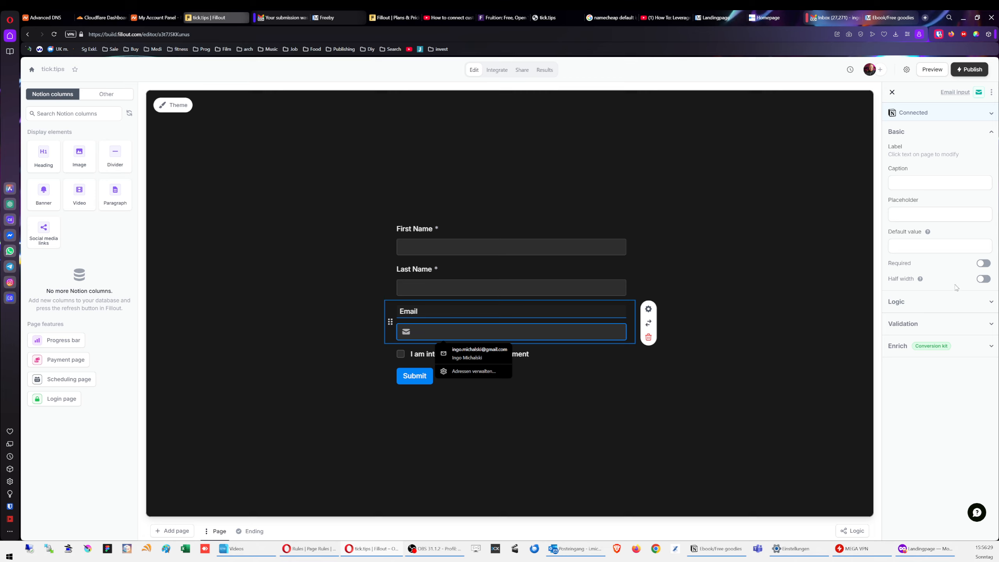
left_click(983, 263)
Step: Inspect the time-management checkbox field, then go to the Integrate page
left_click(474, 354)
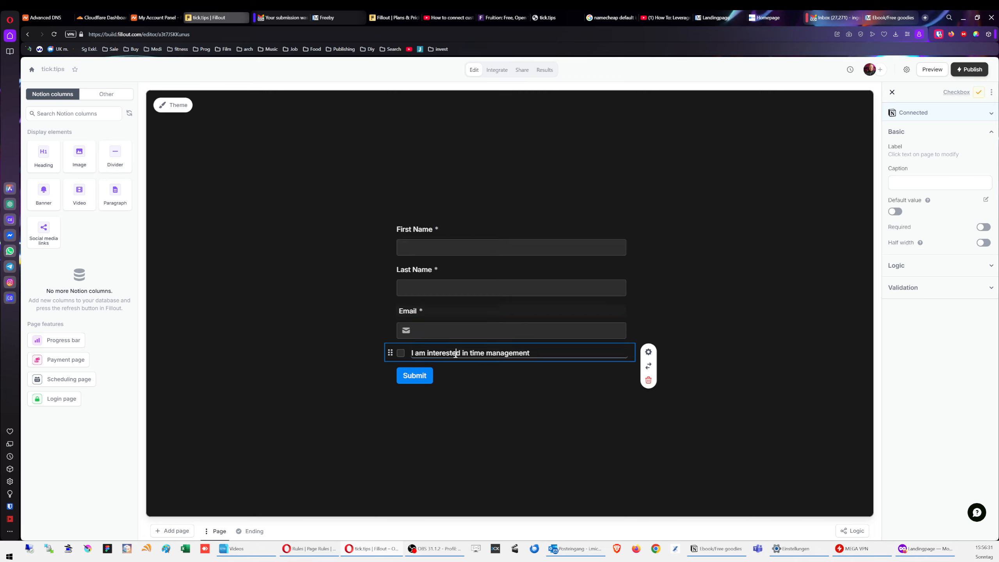
left_click(717, 332)
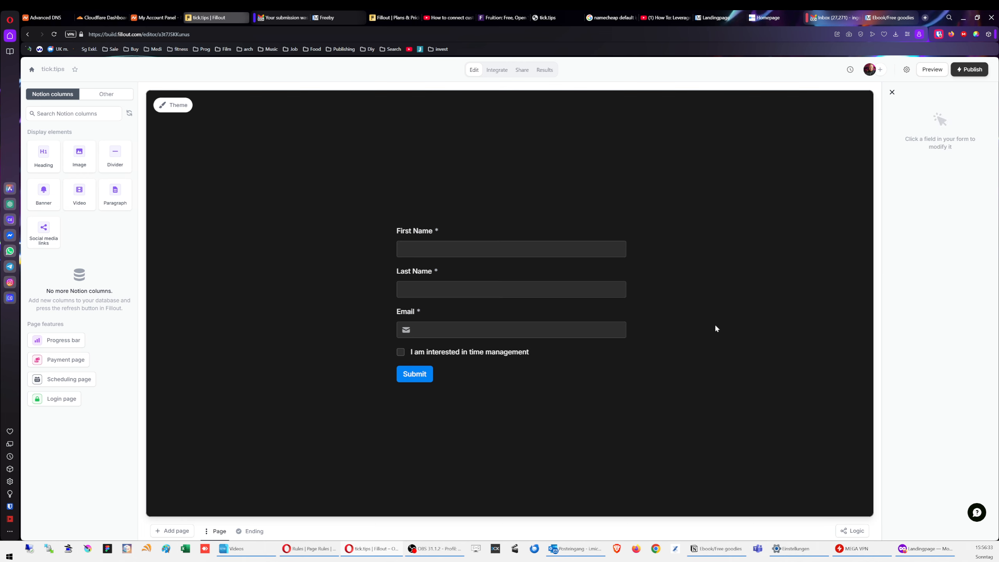
left_click(497, 70)
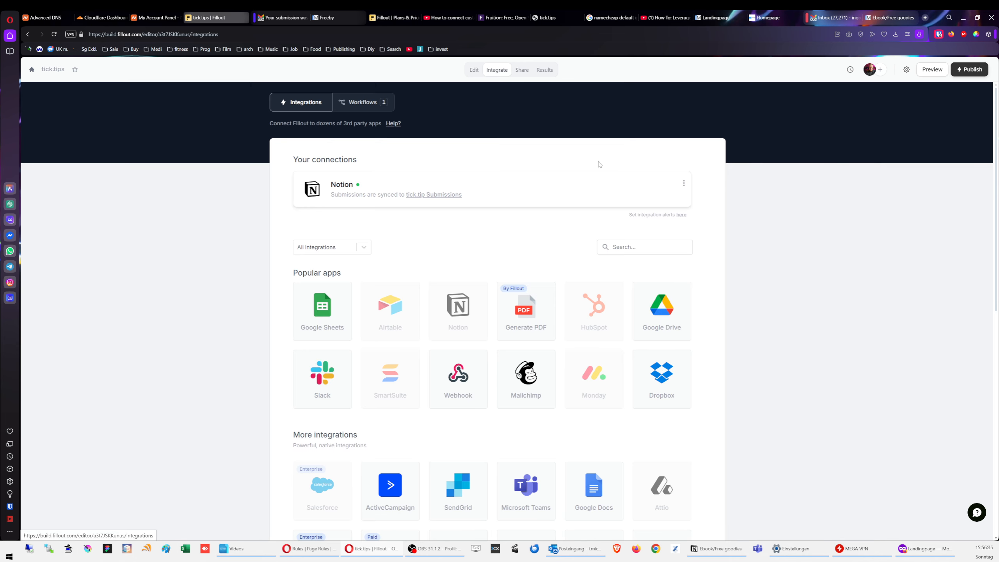
Step: Edit the Thank you email workflow and open its 'Thank you for your submission' email
left_click(367, 98)
left_click(415, 180)
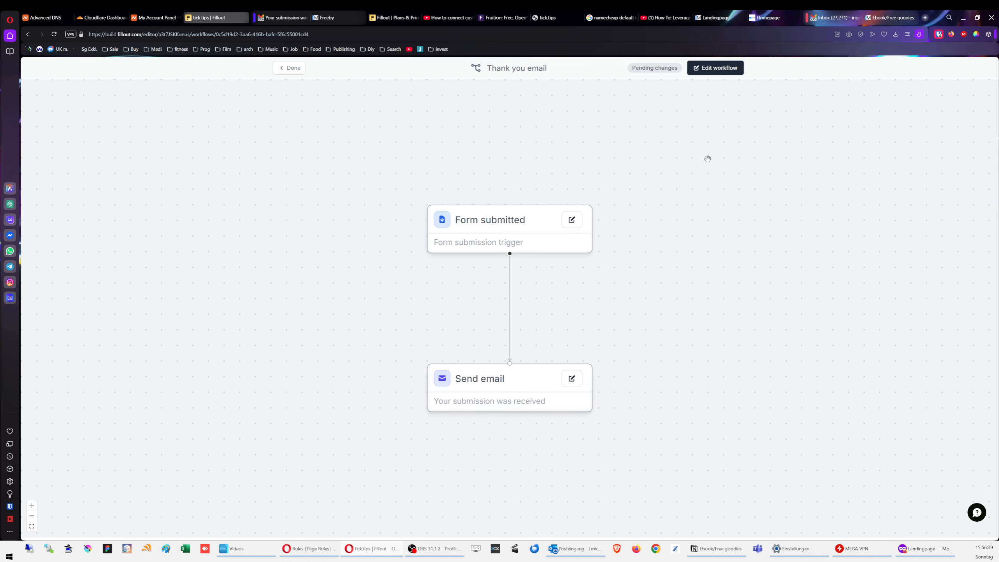
left_click(715, 68)
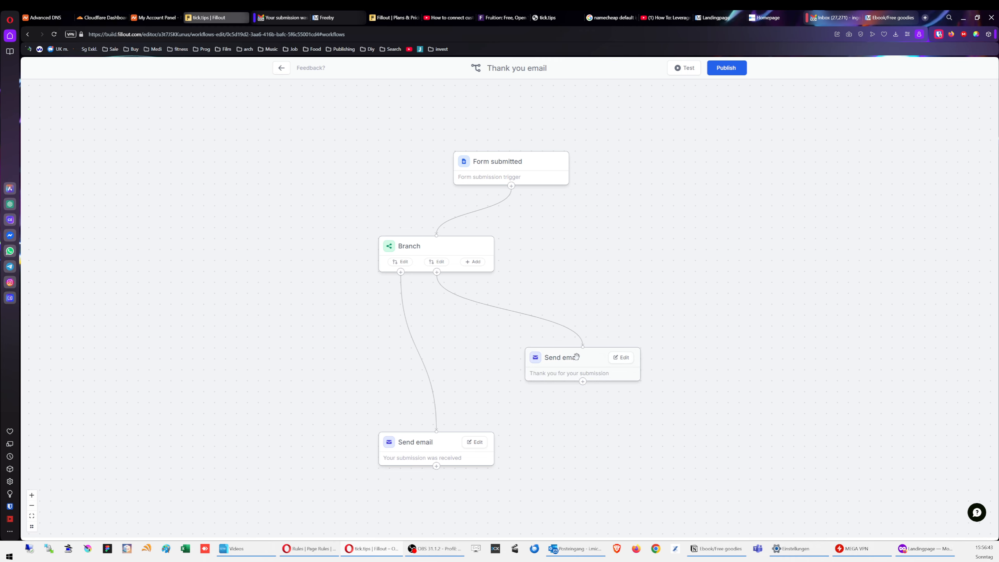
left_click(620, 357)
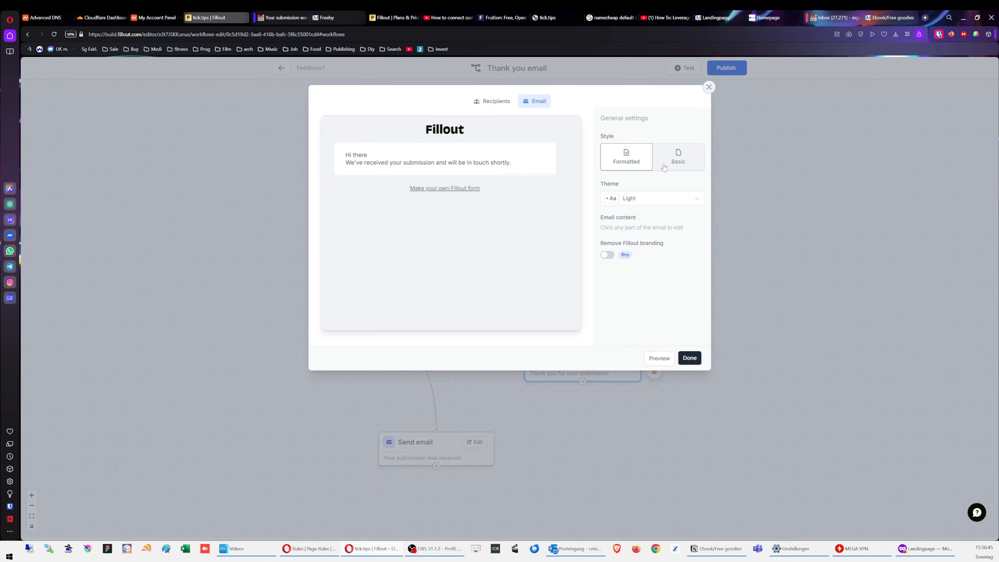
Step: Insert an Open link button below the email's greeting and select its placeholder URL
left_click(416, 154)
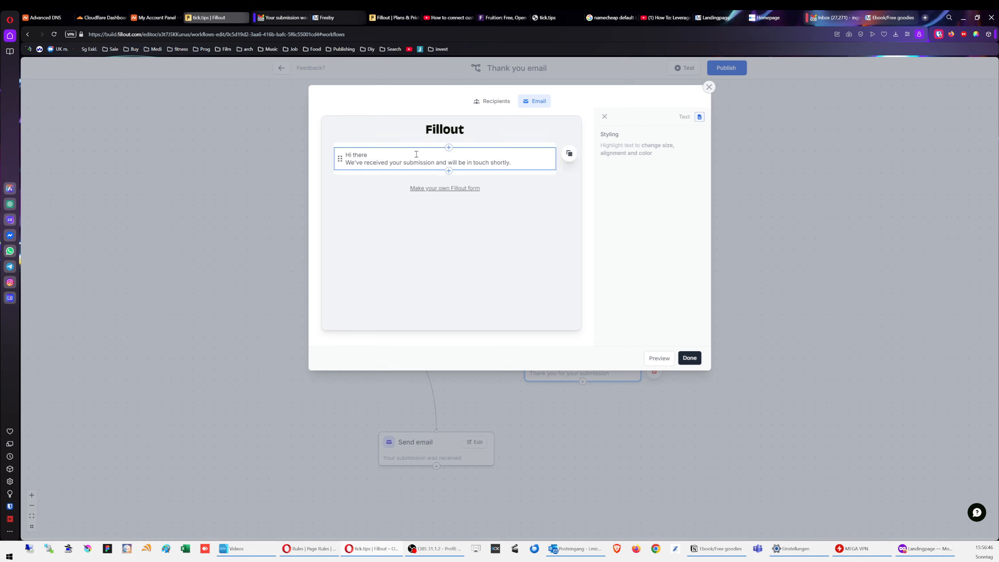
left_click(449, 170)
left_click(441, 237)
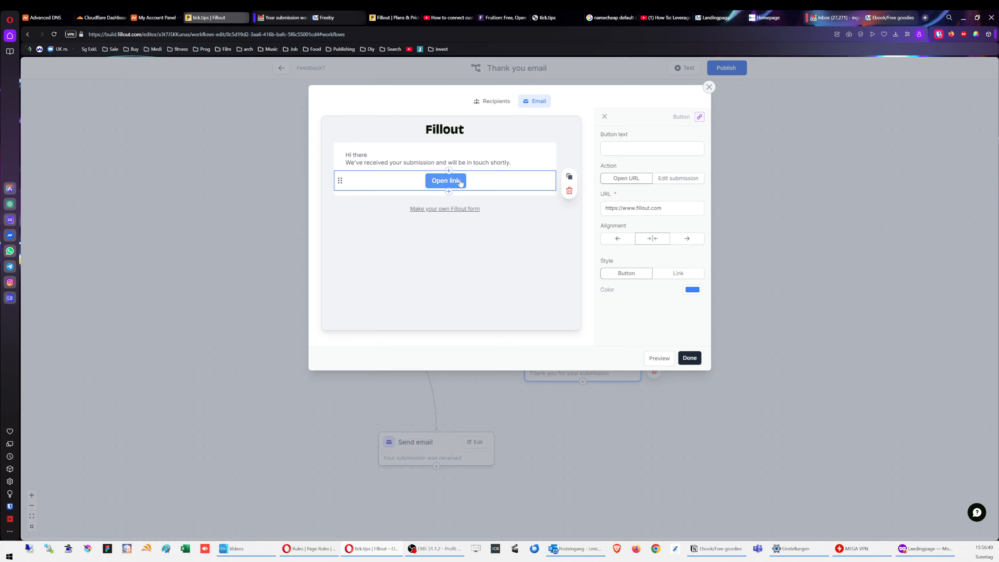
left_click_drag(674, 209, 575, 214)
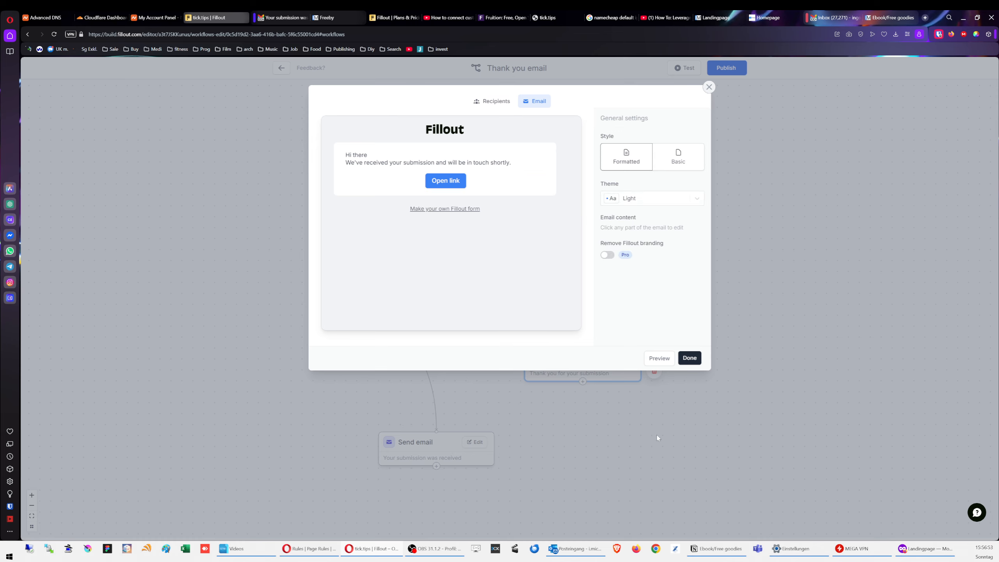
left_click(716, 551)
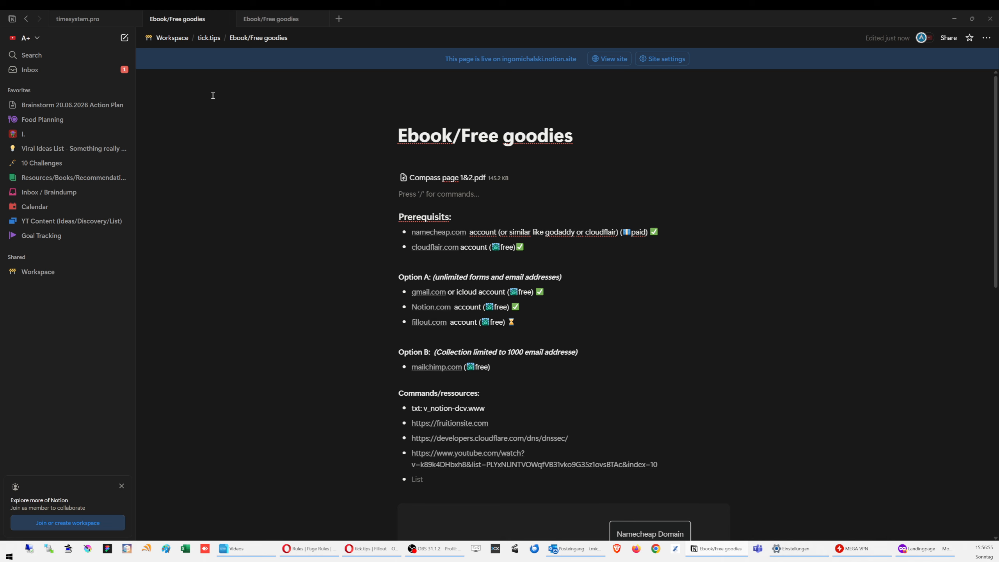
Step: Navigate from Workspace to the Free PDF page and copy its published public link
left_click(170, 38)
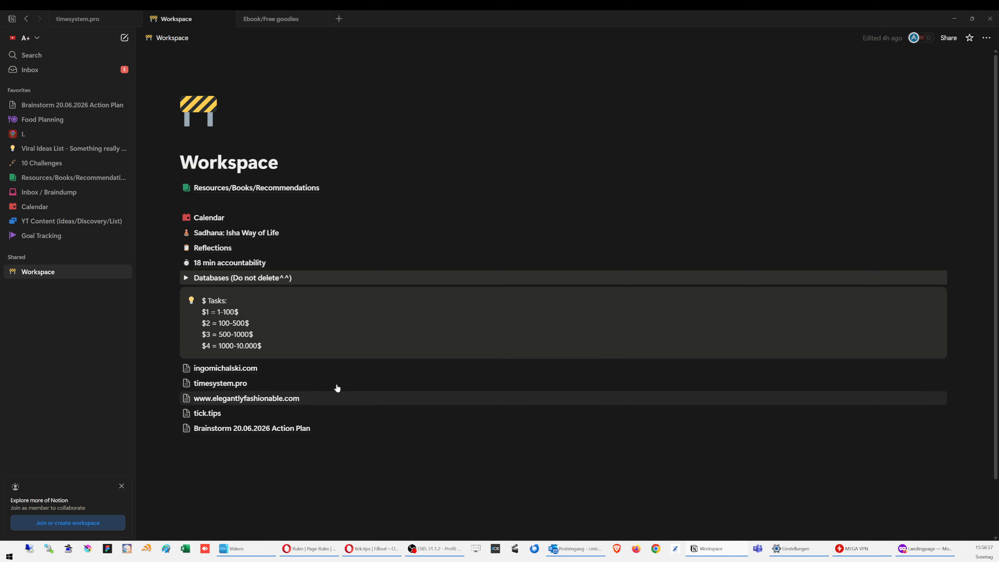
left_click(243, 369)
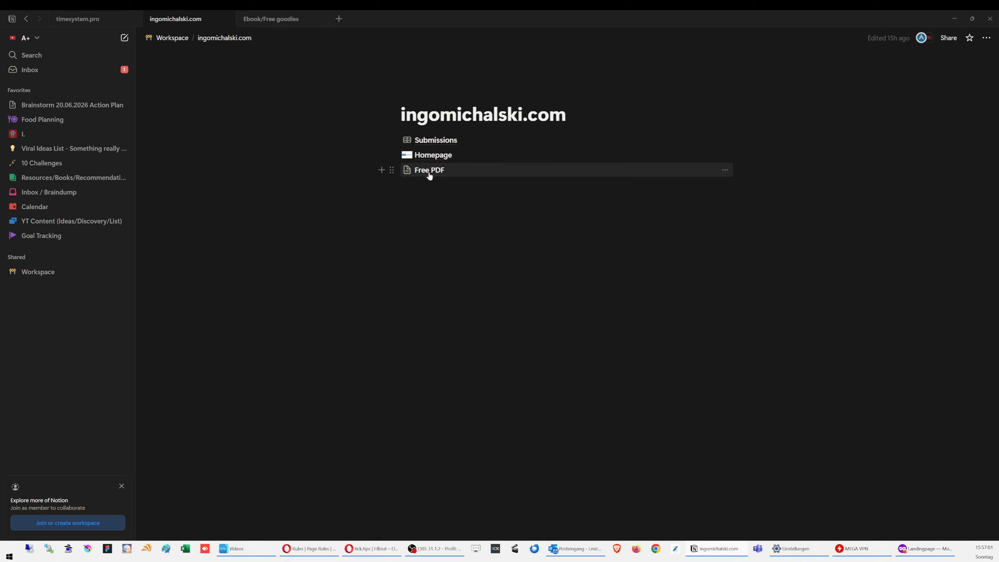
left_click(434, 171)
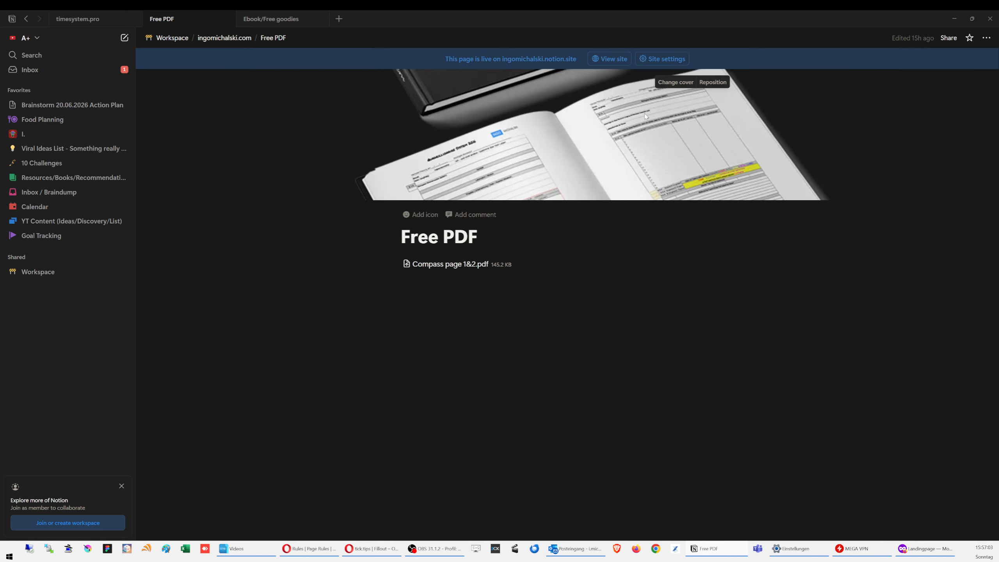
left_click(948, 38)
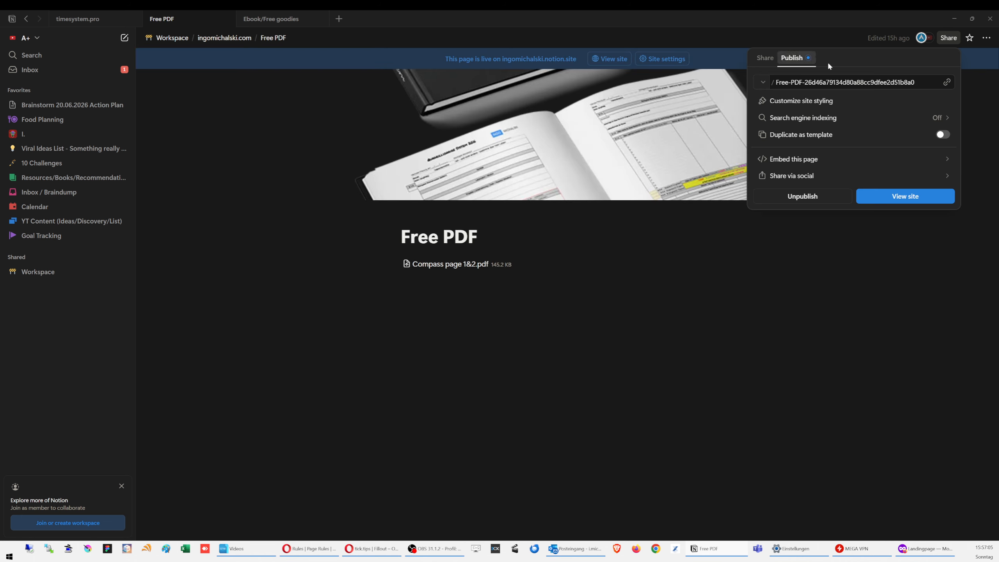
left_click(947, 82)
left_click(710, 281)
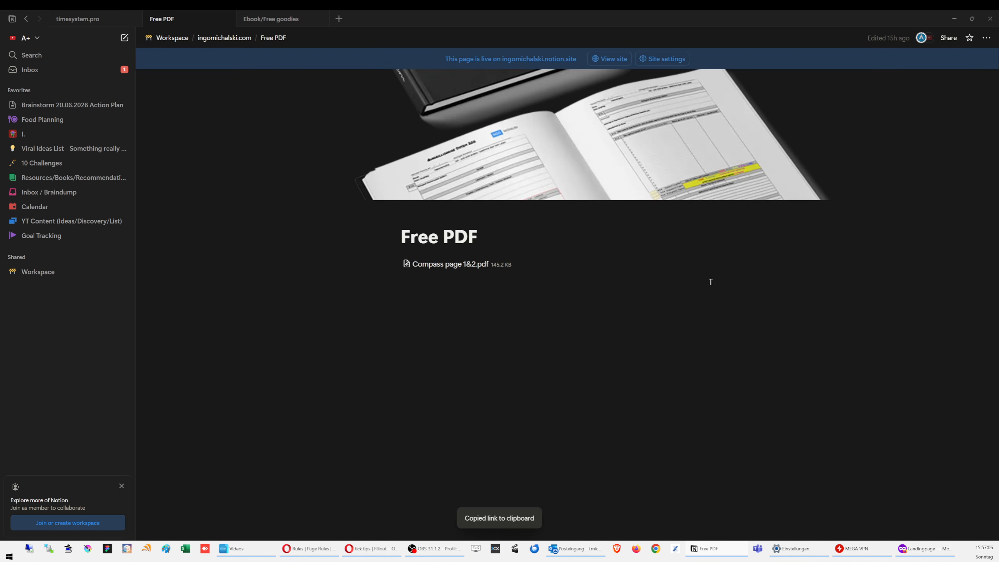
left_click(954, 19)
Step: Paste the Free PDF page link as the Open link button's URL
left_click(455, 183)
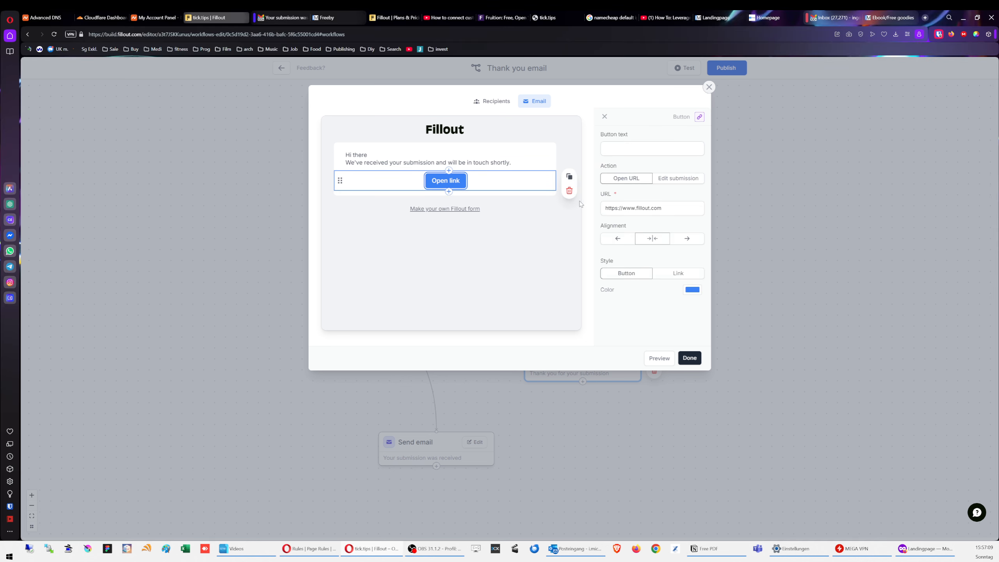
left_click_drag(676, 209, 585, 203)
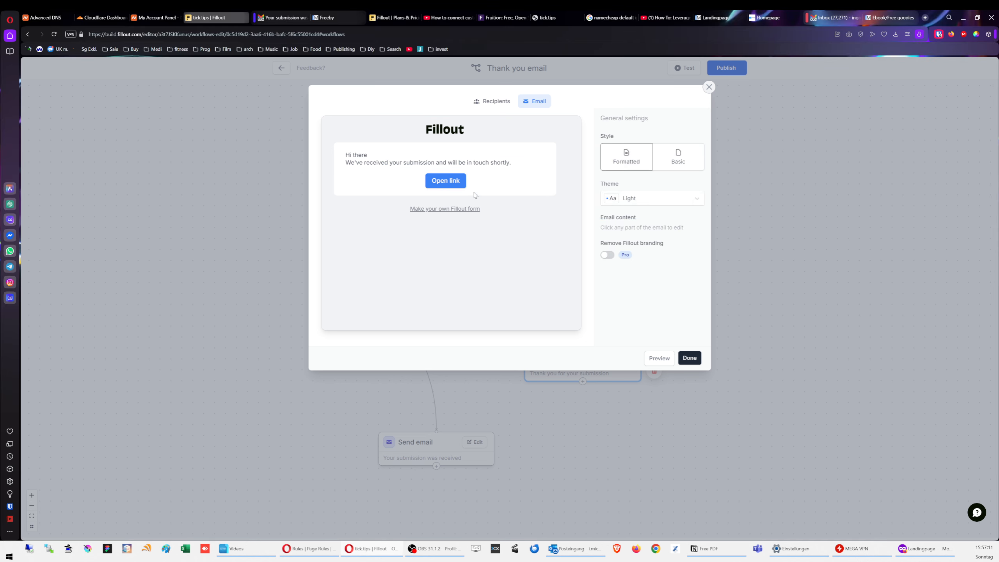
left_click(456, 182)
triple_click(634, 208)
key("ctrl+v")
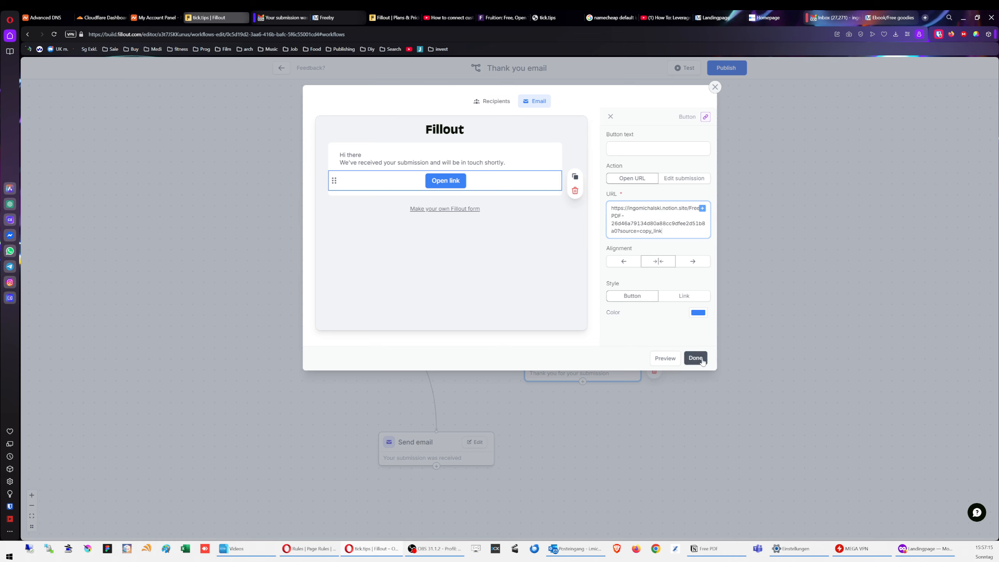
Step: Set the button colour to 0283F4 and save the email
left_click(699, 314)
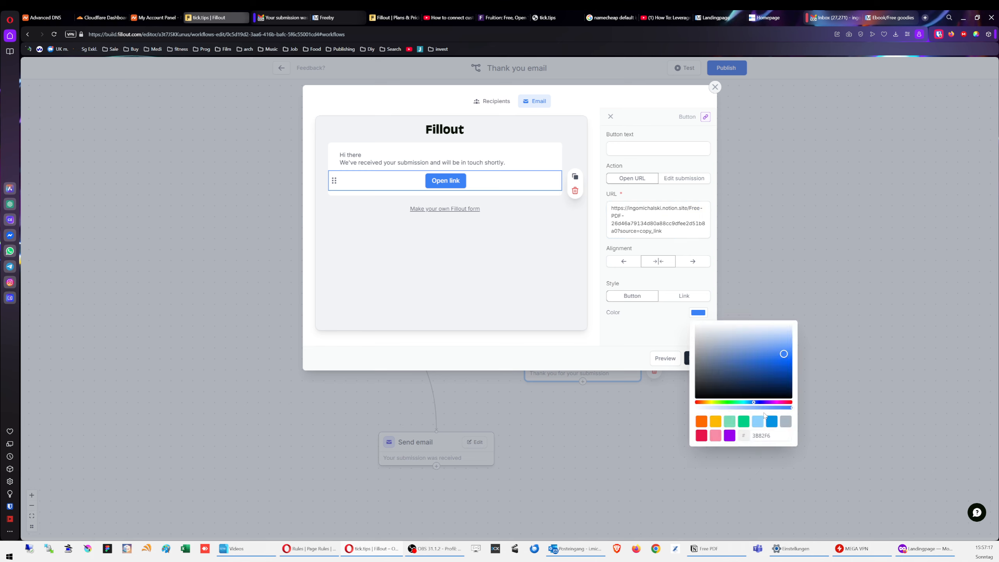
left_click(765, 435)
key("super+period")
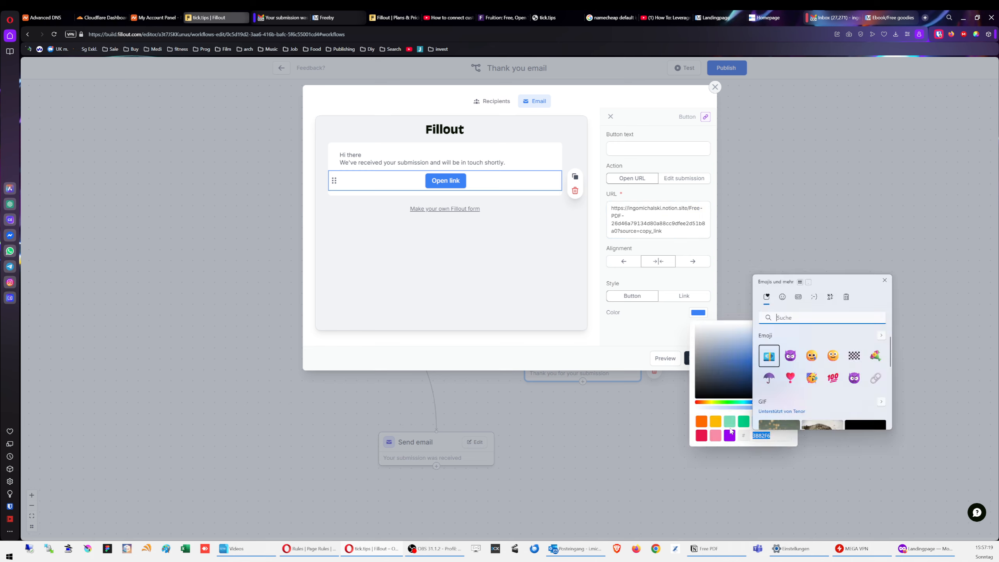
left_click(846, 297)
scroll(827, 378, "down", 2)
left_click(818, 410)
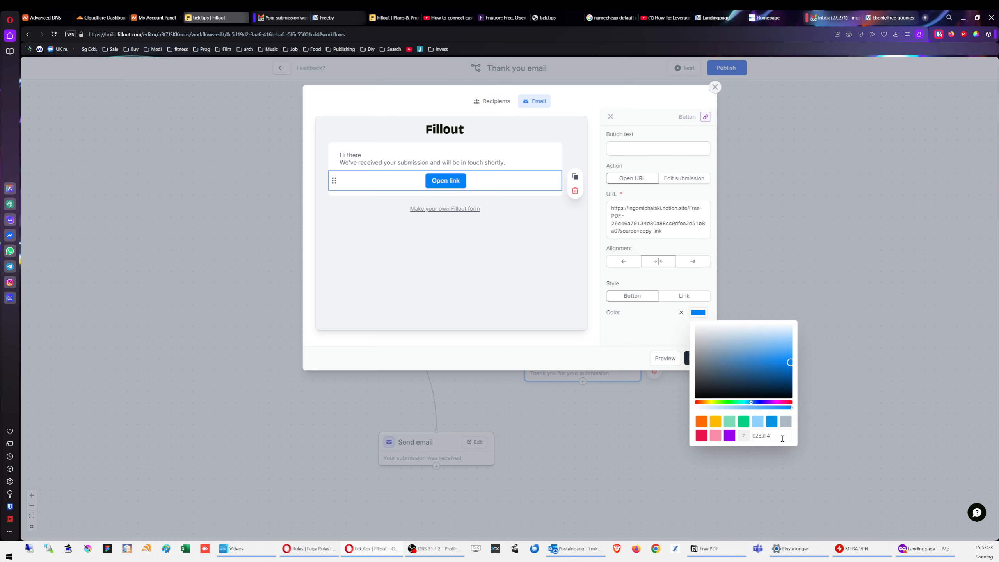
left_click(632, 328)
left_click(695, 358)
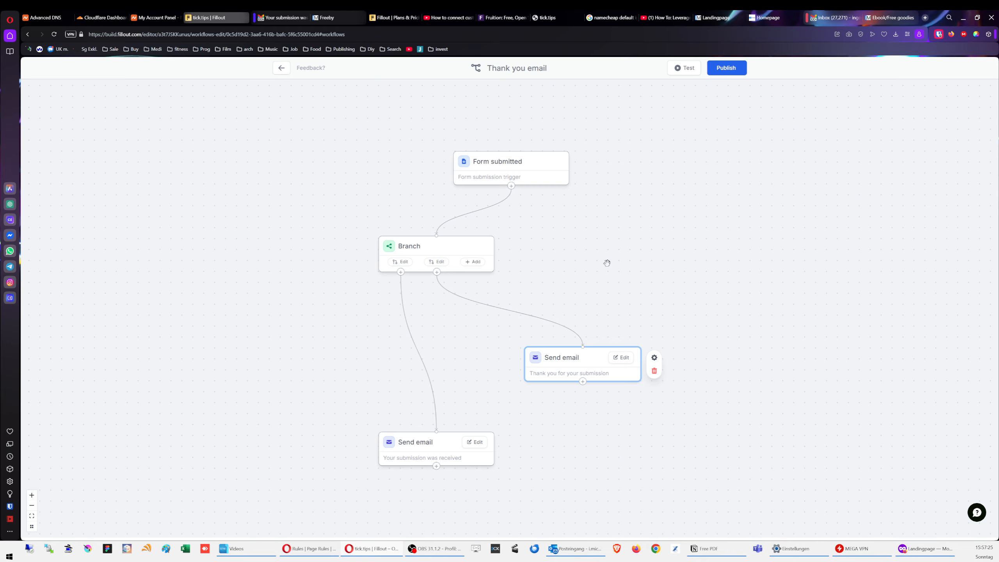
Step: Publish the workflow and test-run it on the latest live submission
left_click(726, 68)
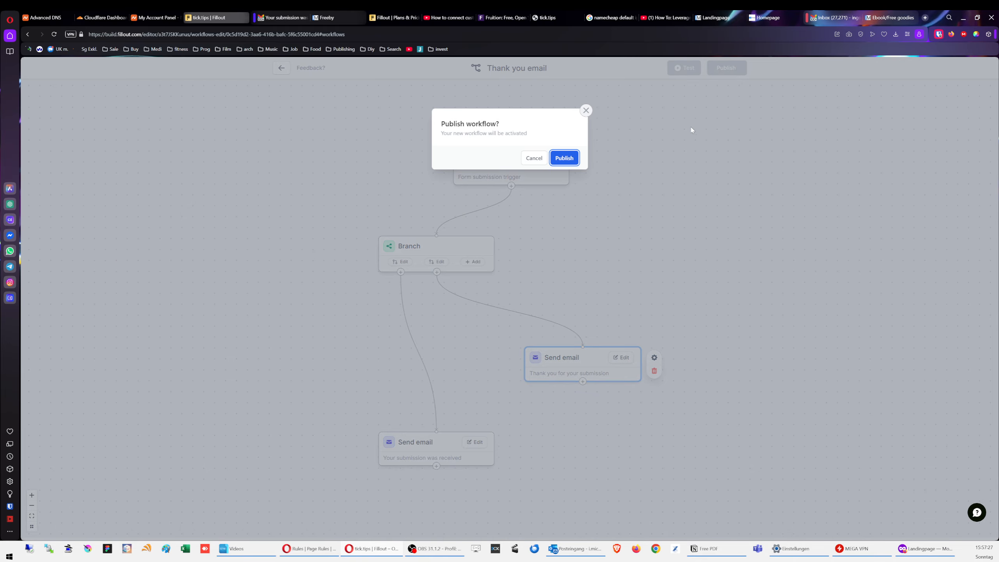
left_click(565, 158)
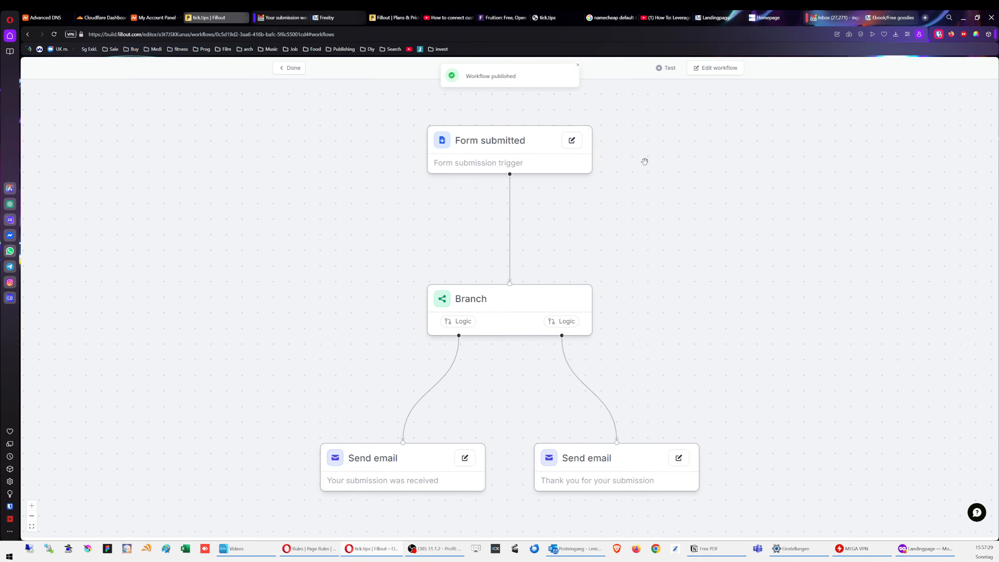
scroll(646, 296, "down", 1)
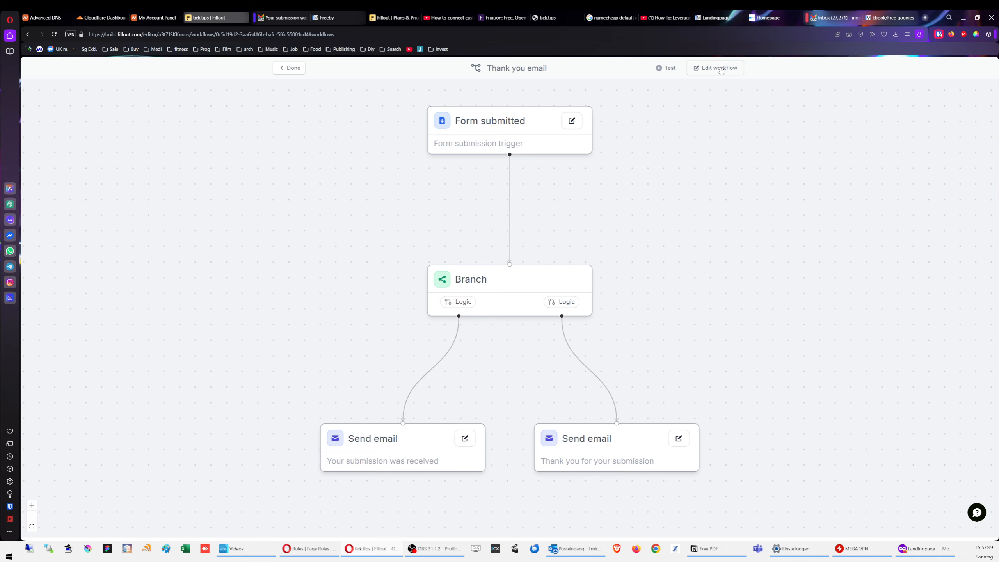
left_click(669, 68)
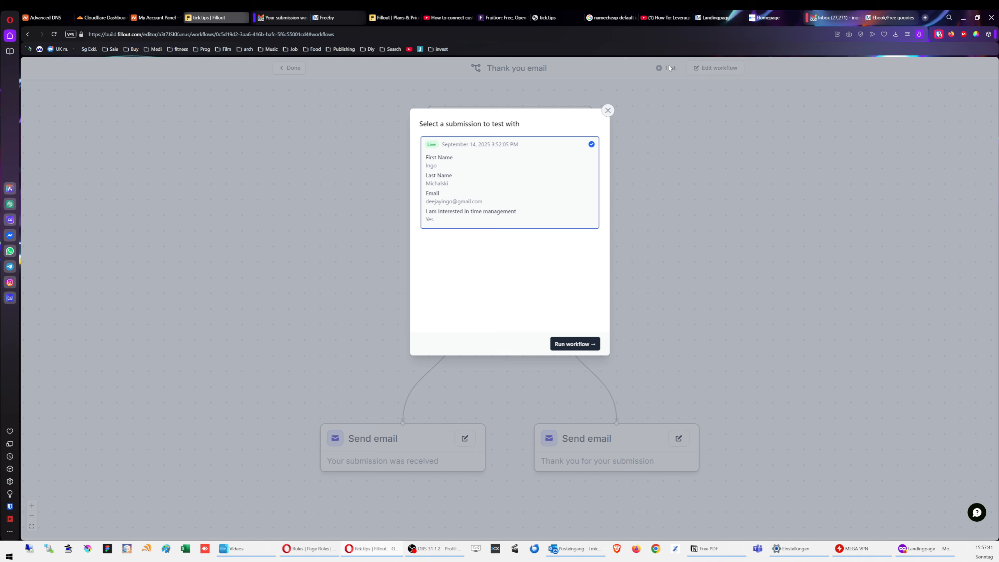
left_click(577, 344)
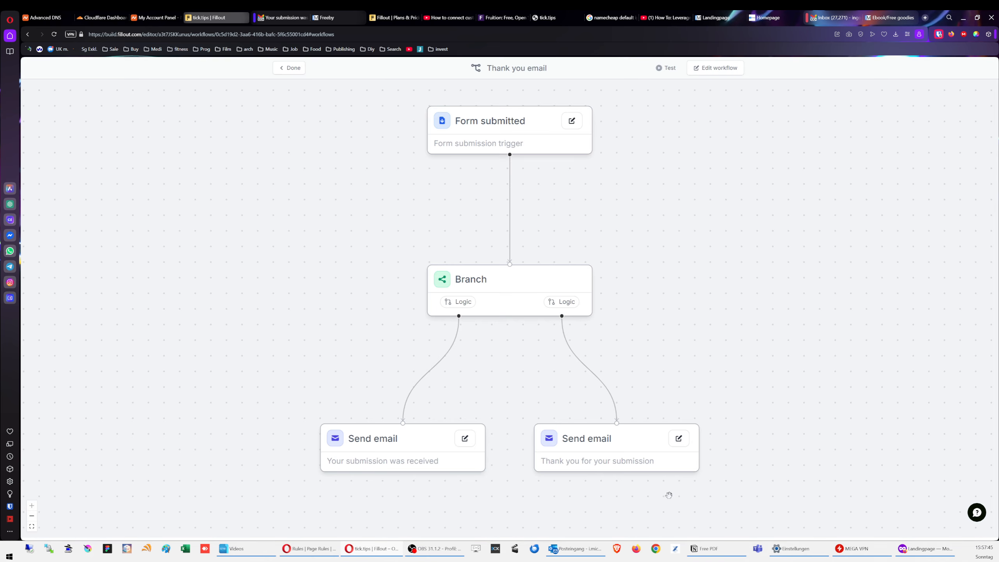
left_click(715, 552)
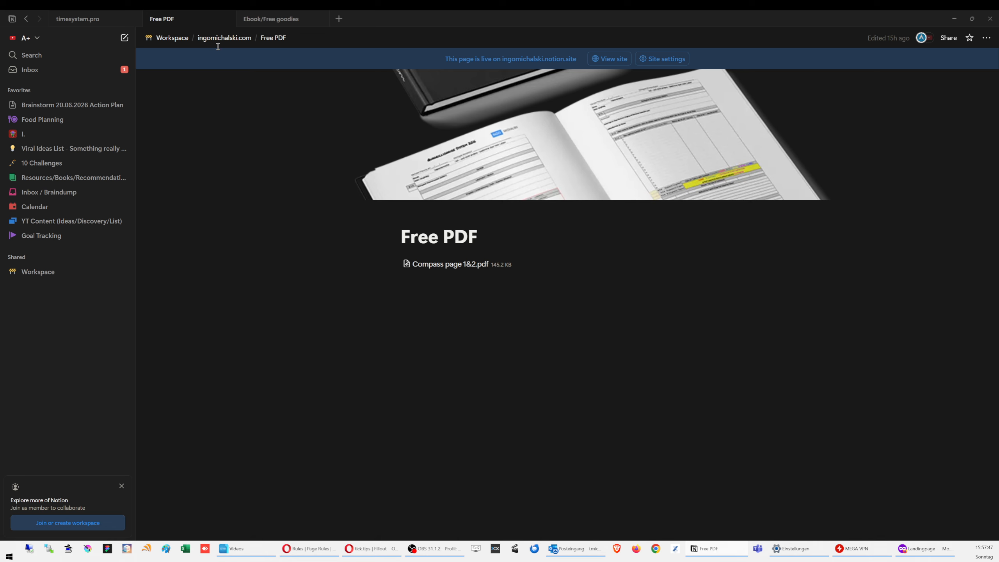
Step: Check the new row in tick.tip Submissions and the Ebook/Free goodies page under tick.tips
left_click(172, 38)
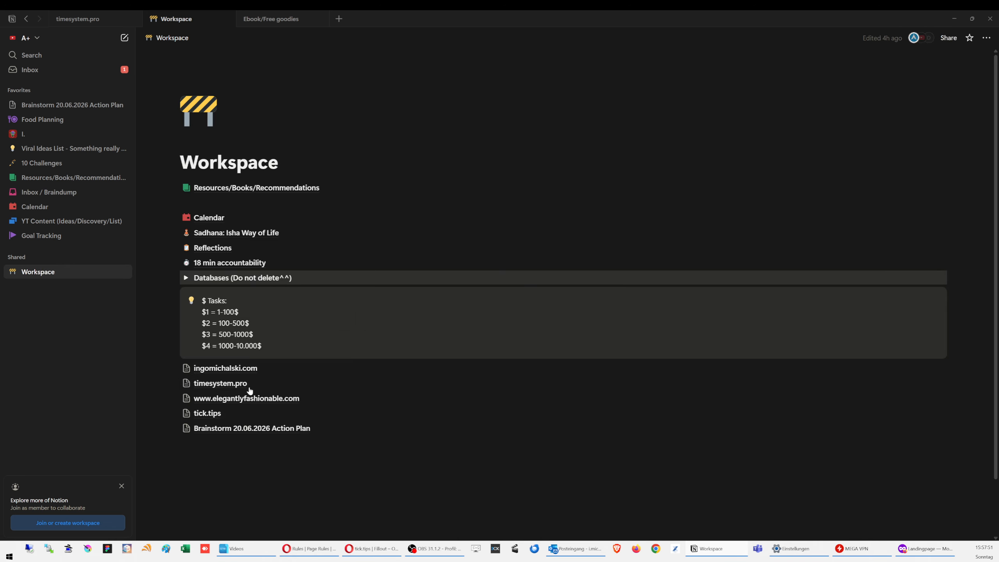
left_click(211, 414)
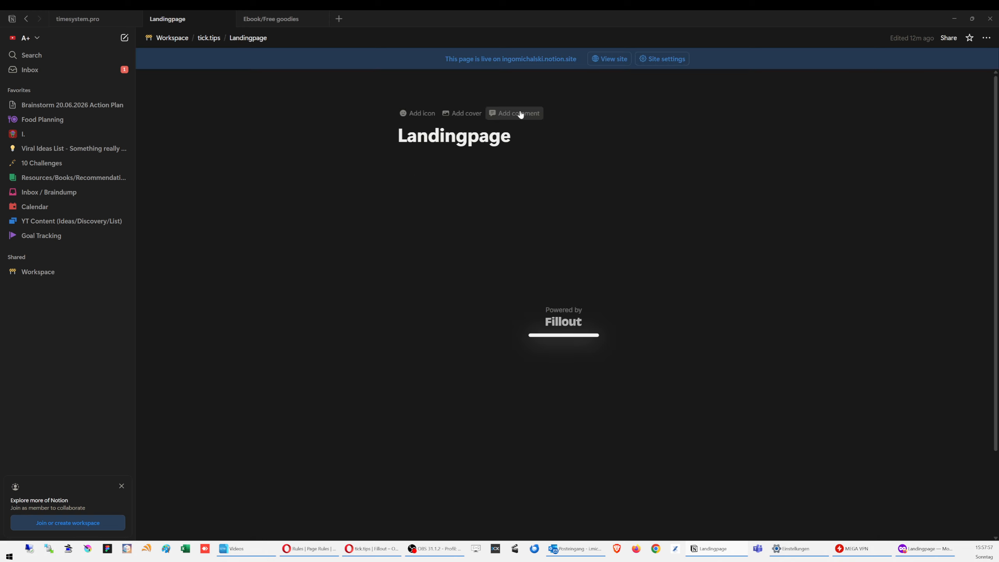
left_click(209, 37)
left_click(465, 157)
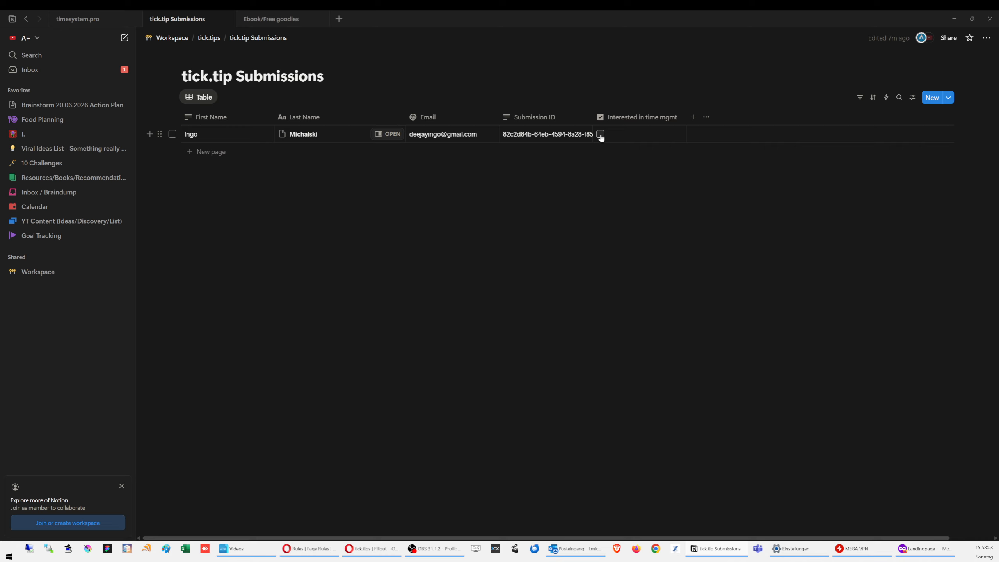
left_click(209, 38)
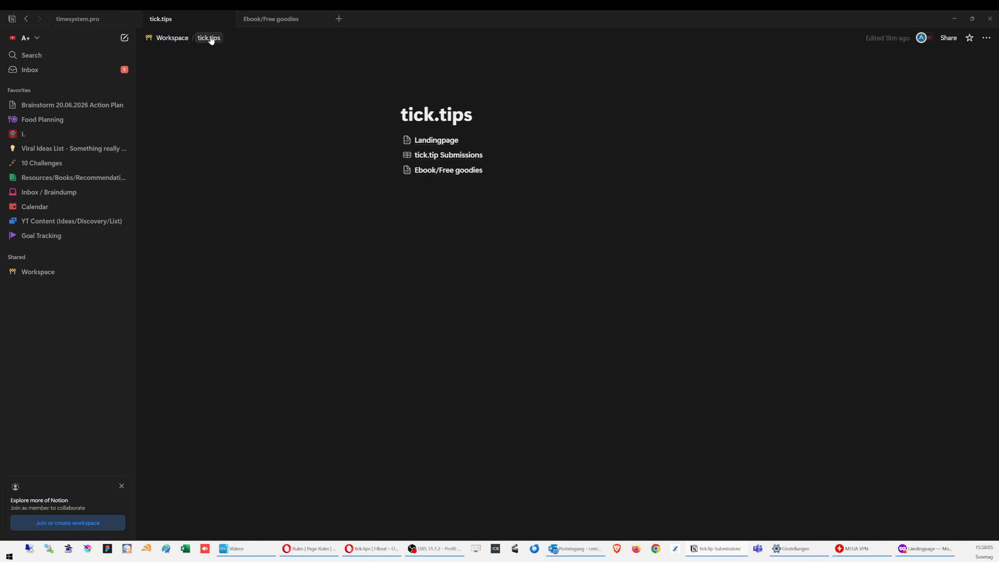
left_click(442, 172)
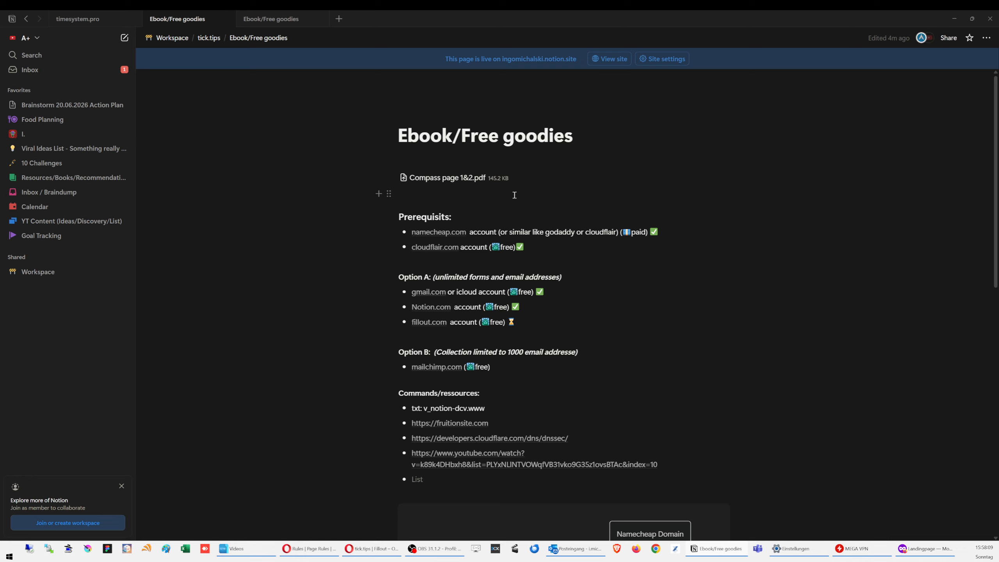
left_click(300, 201)
left_click(377, 556)
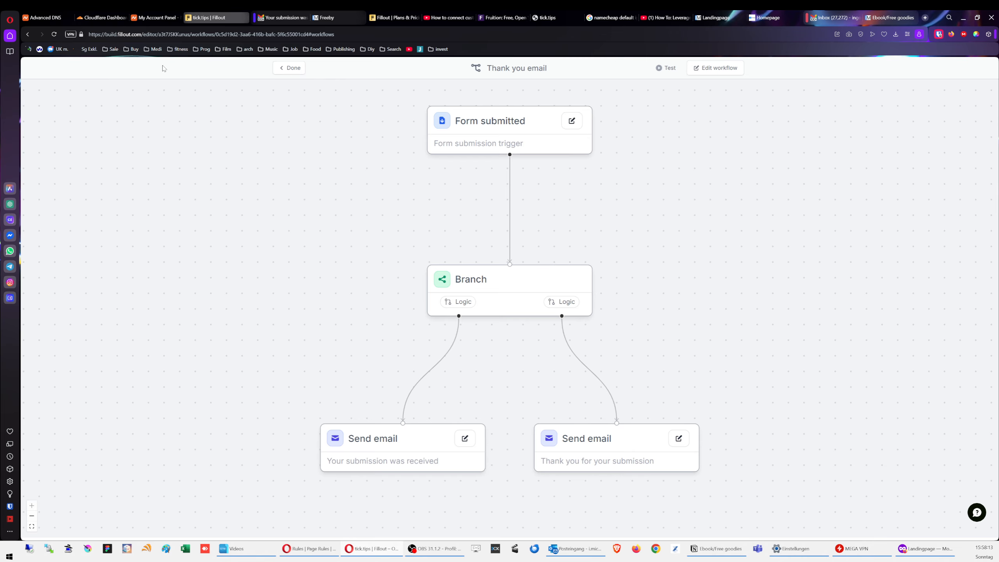
Step: Reload Gmail, open the newest 'Your submission was received' email and follow its free goodies button
left_click(836, 20)
left_click(54, 34)
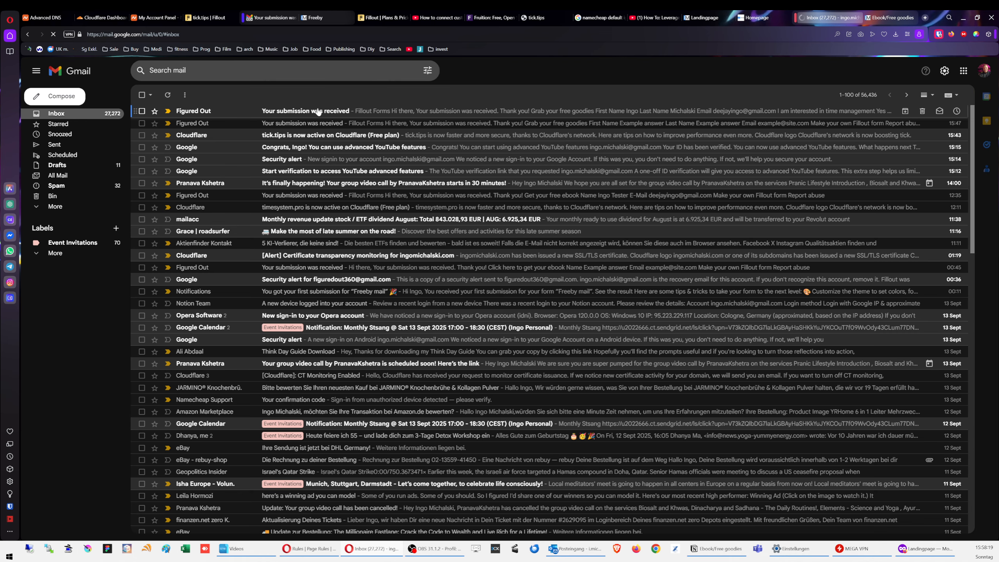
left_click(326, 114)
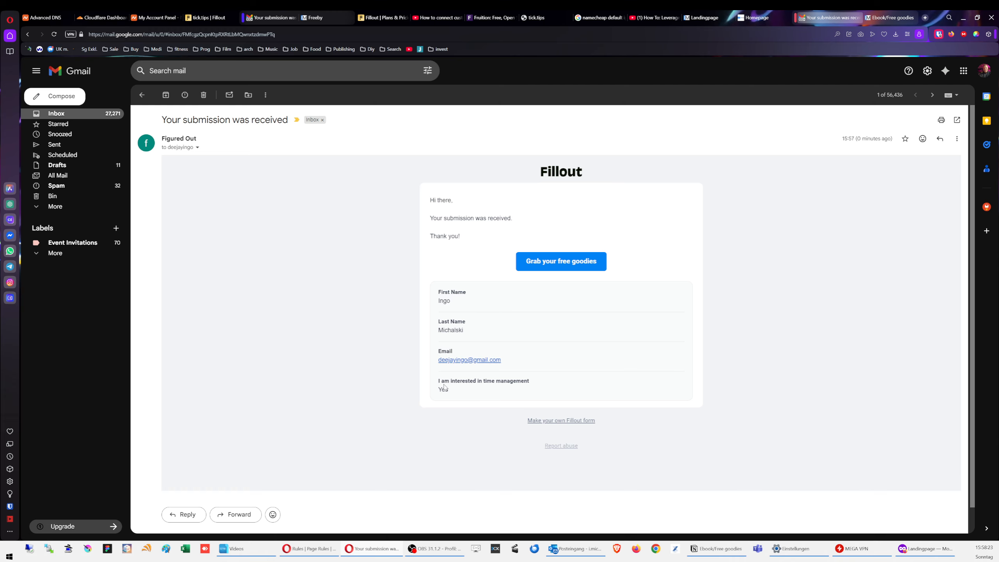
left_click_drag(444, 388, 547, 389)
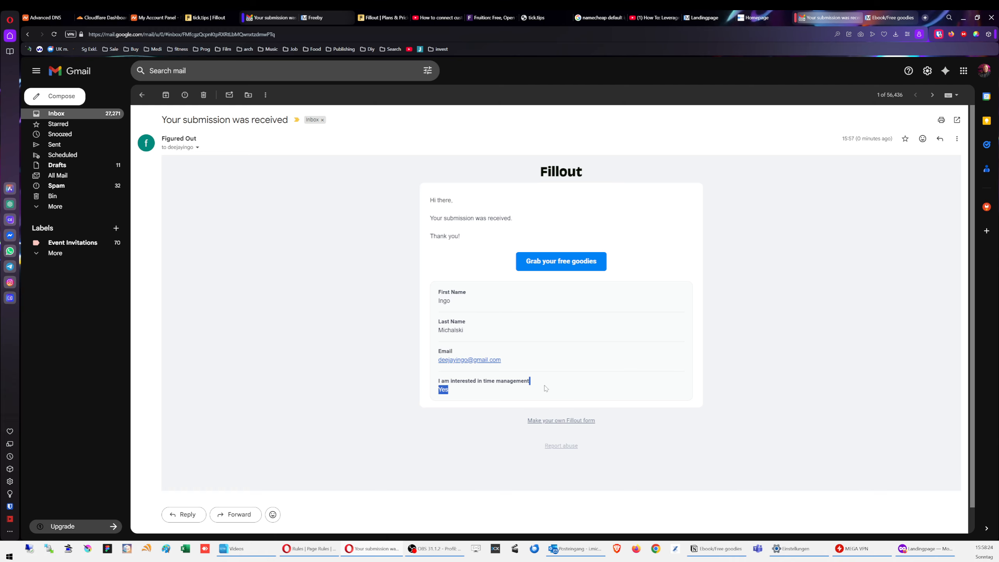
left_click(558, 264)
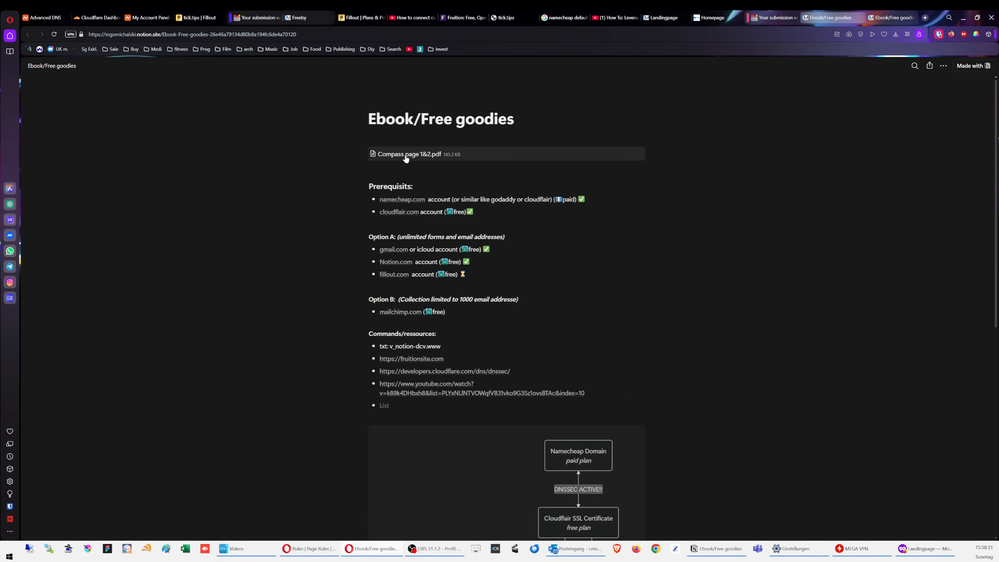
Step: Open the Compass page 1&2.pdf freebie from the Notion goodies page and scroll through it
left_click(406, 157)
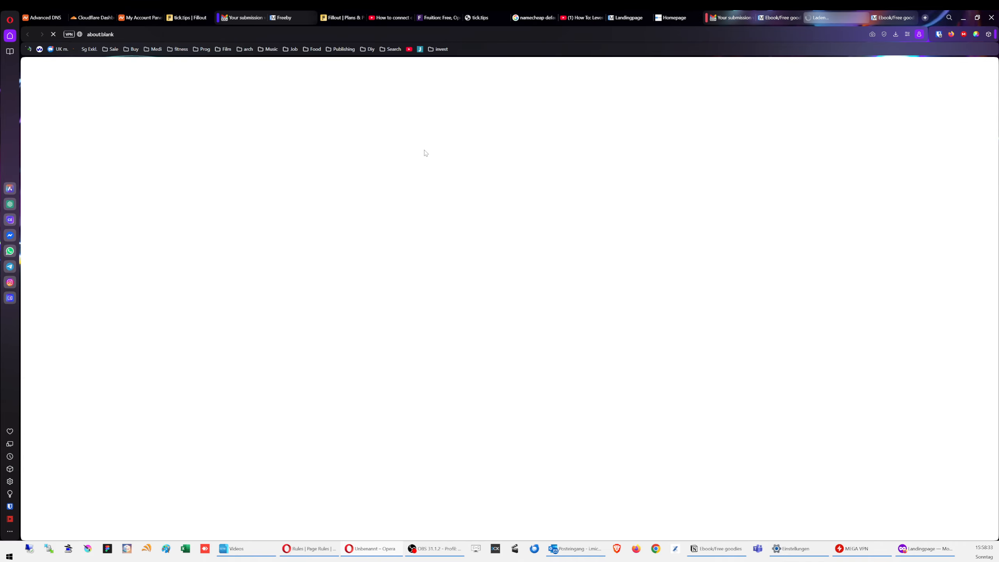
scroll(506, 265, "down", 5)
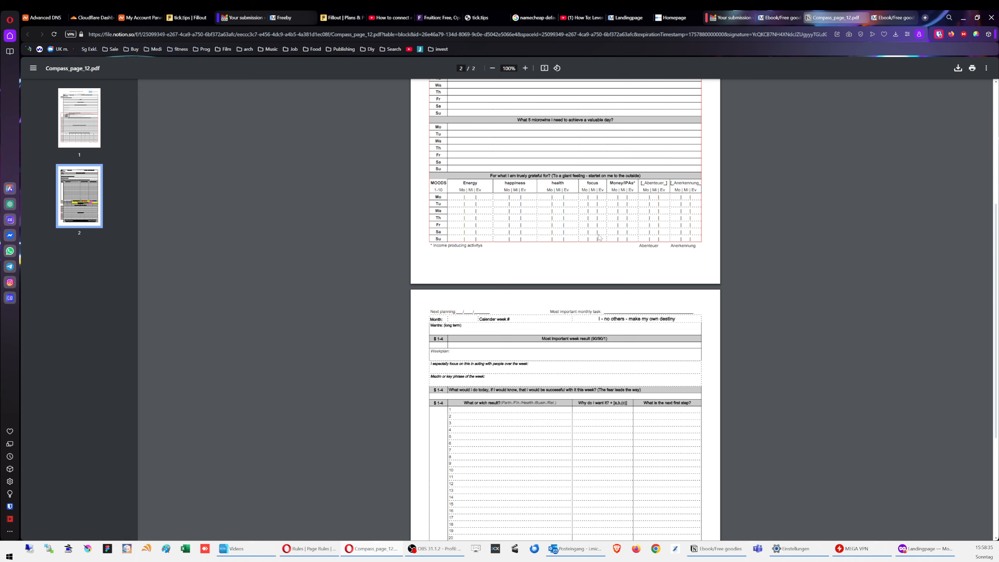
scroll(506, 264, "up", 1)
scroll(809, 208, "up", 5)
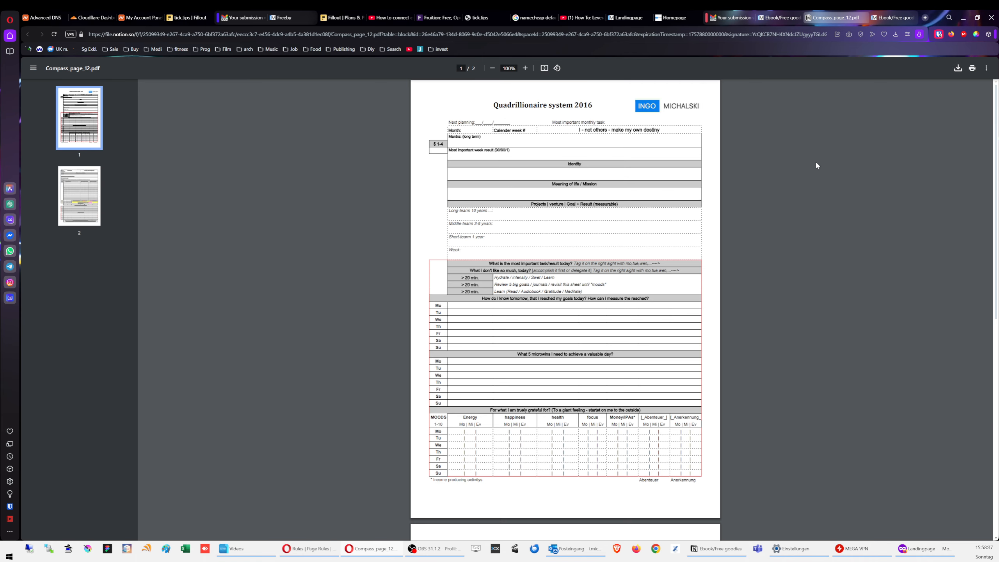
Step: Close the PDF, check the goodies page again, and return to the submission email in Gmail
left_click(864, 18)
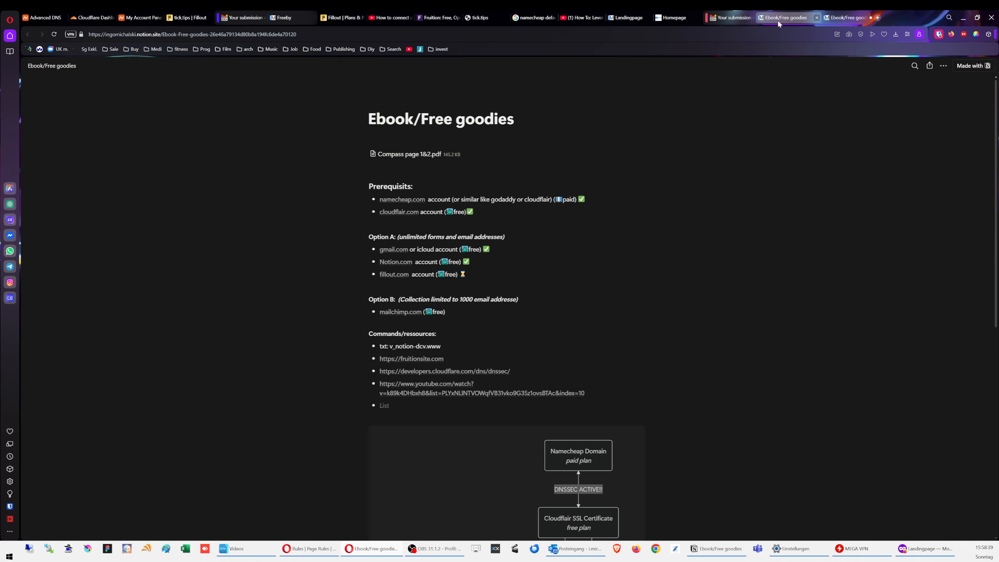
scroll(769, 221, "down", 6)
scroll(823, 254, "up", 6)
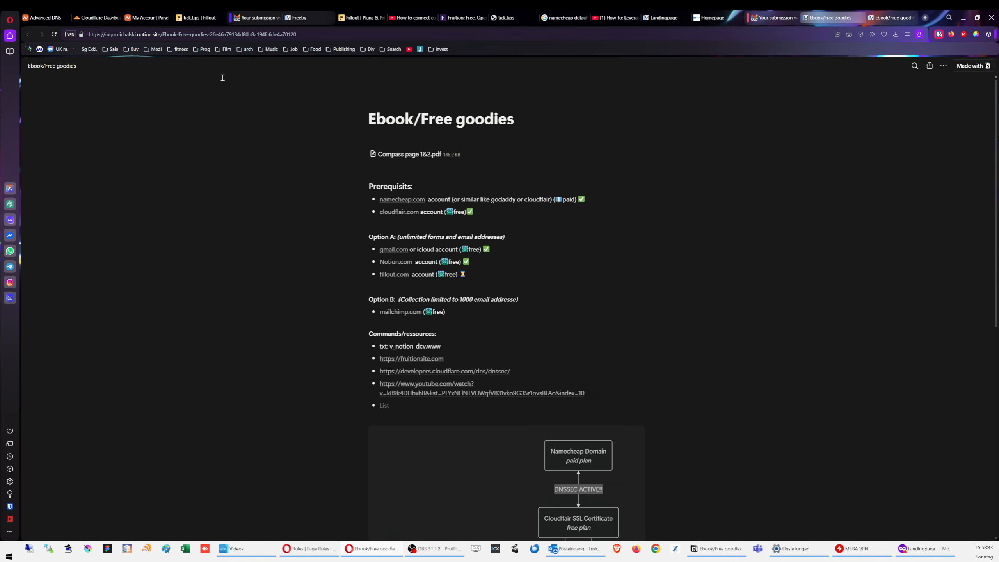
left_click(773, 17)
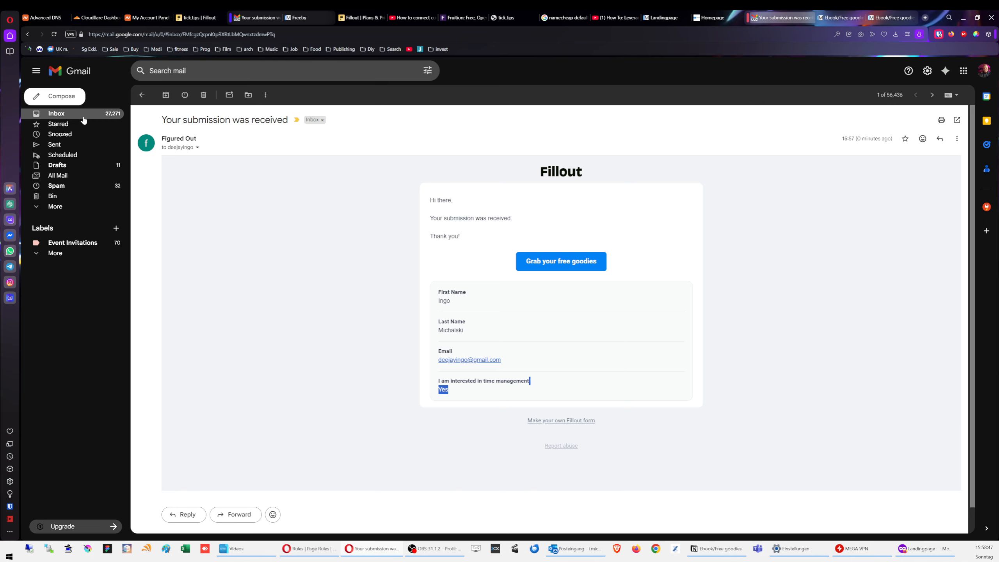
Step: Return Gmail to the inbox, retry tick.tips in a new private Firefox tab, and bring up cf.sjr.dev
left_click(63, 113)
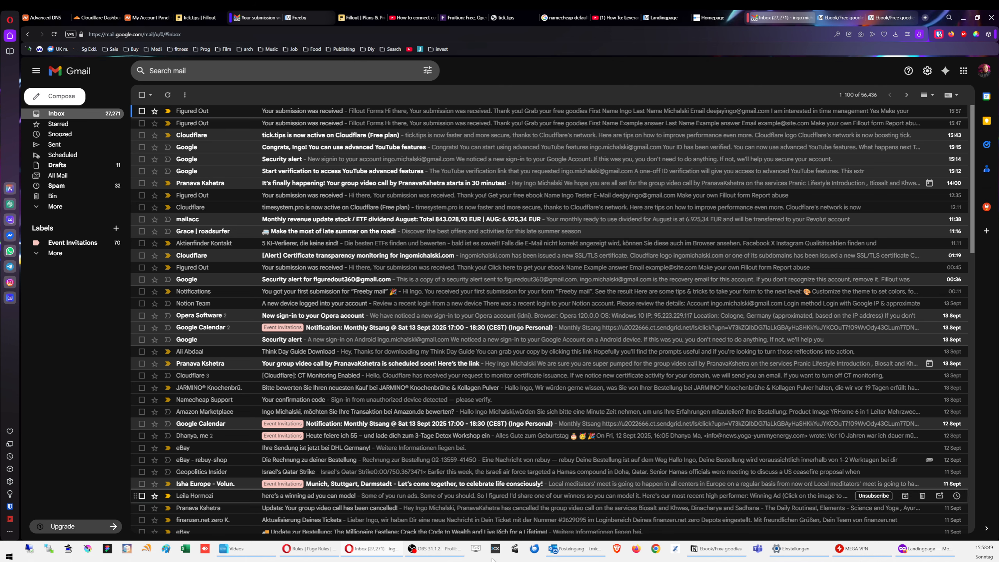
left_click(917, 550)
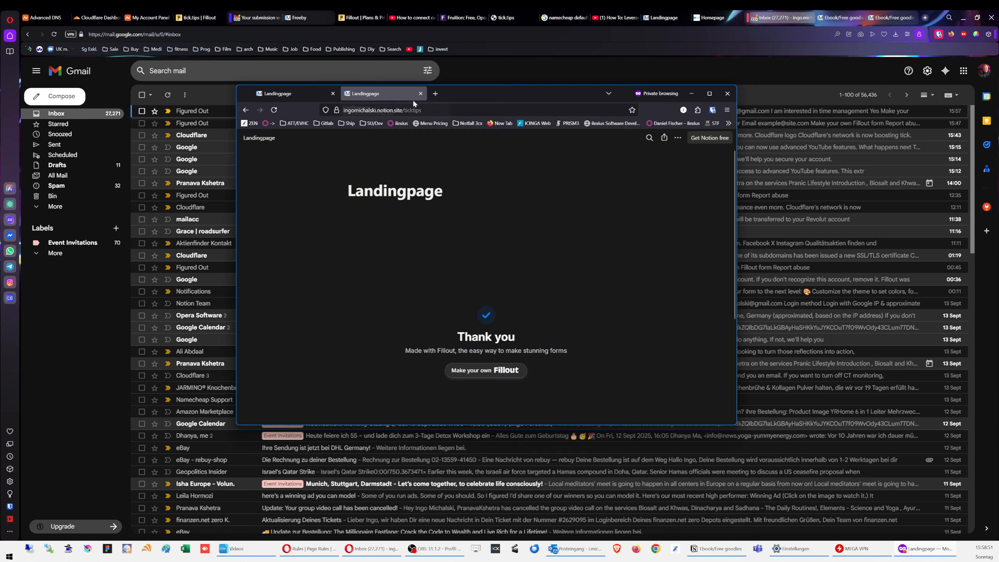
left_click(435, 94)
type("tick.tips")
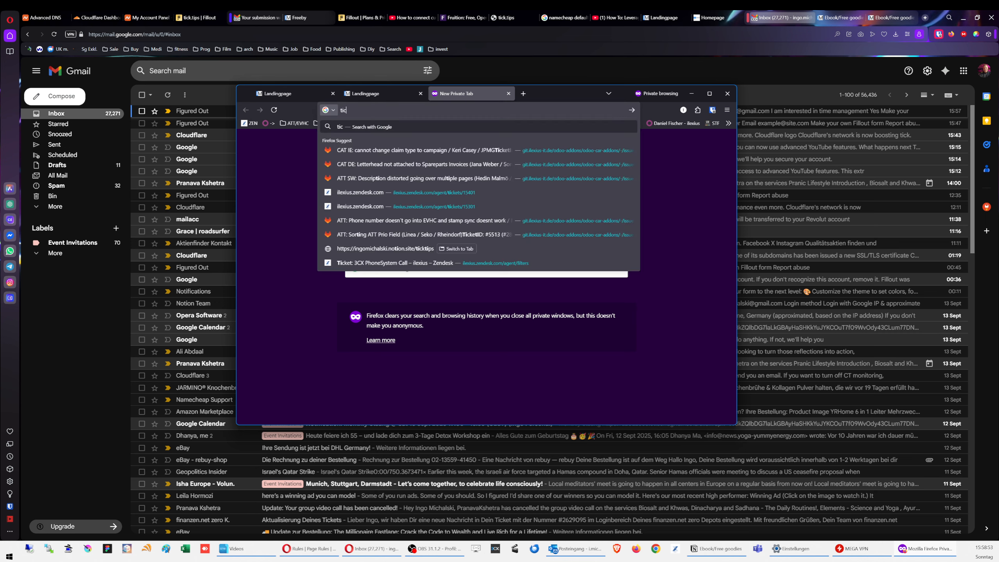
key("Return")
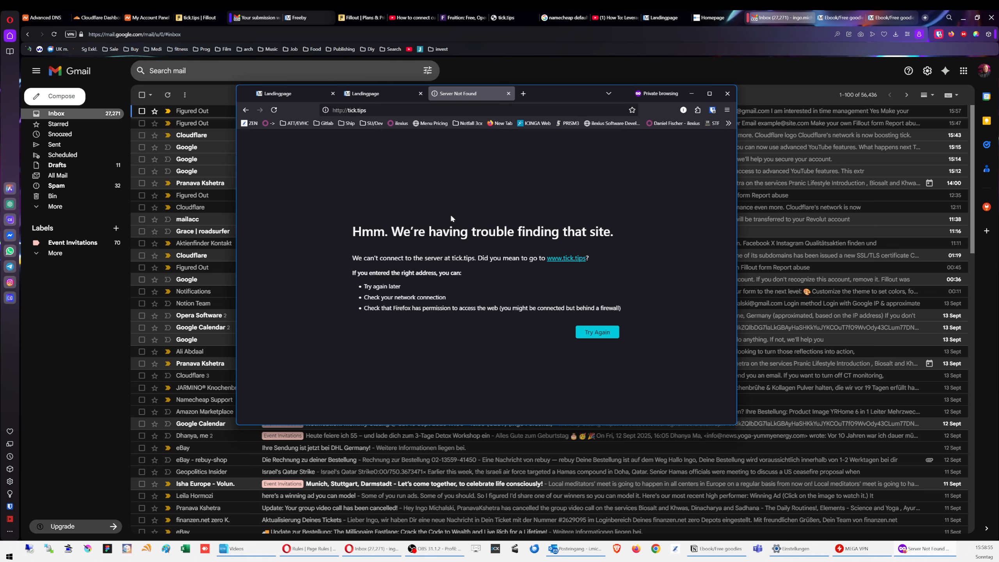
left_click(597, 332)
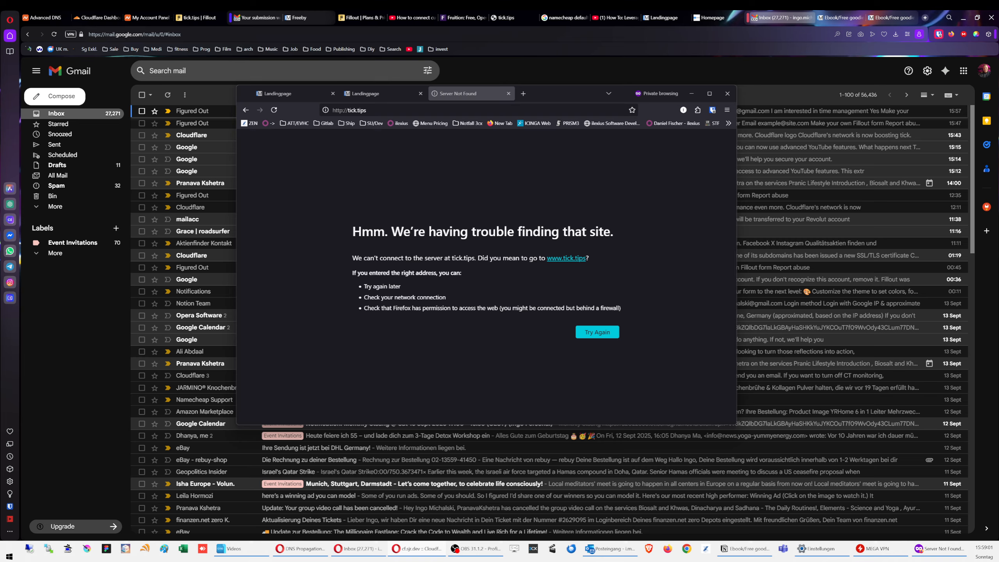
left_click_drag(0, 72, 611, 52)
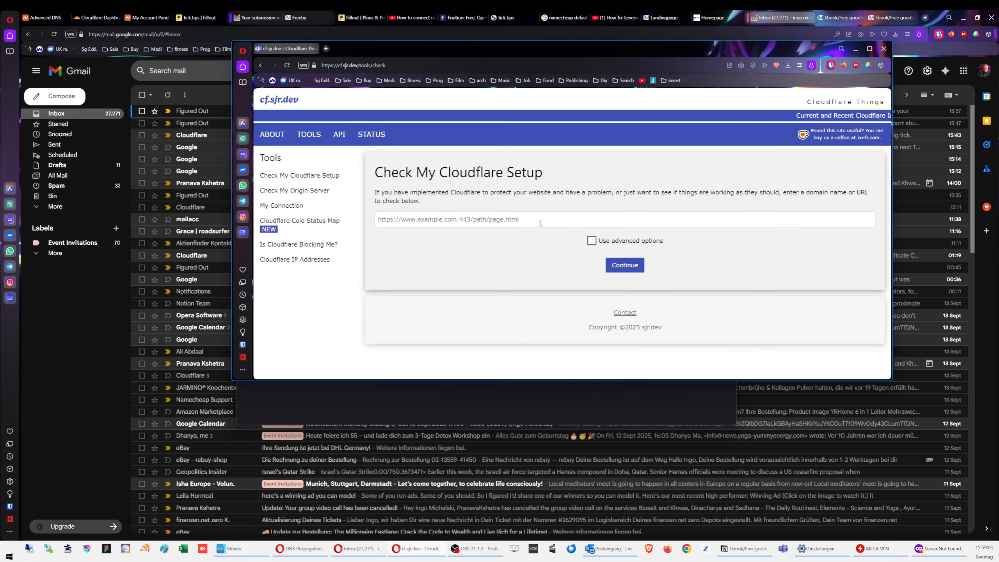
Step: Run the tick.tips Cloudflare check with advanced options testing both HTTP and HTTPS
type("ti")
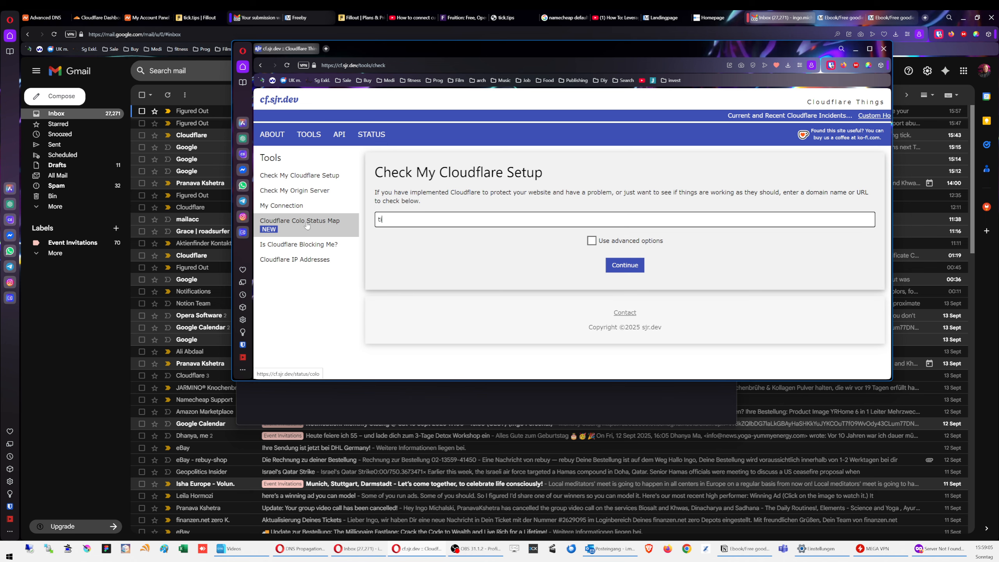
type("ck.tips")
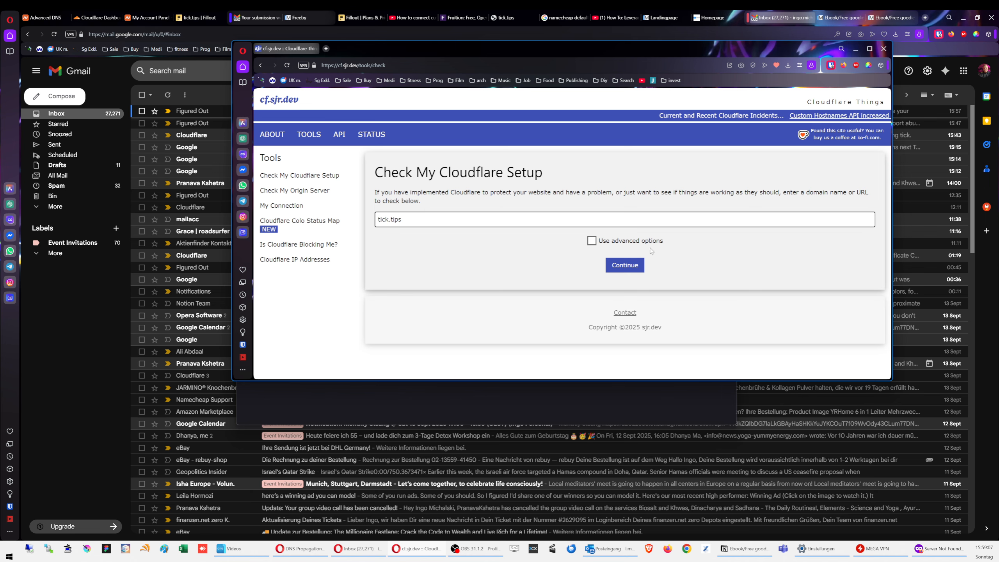
left_click(592, 241)
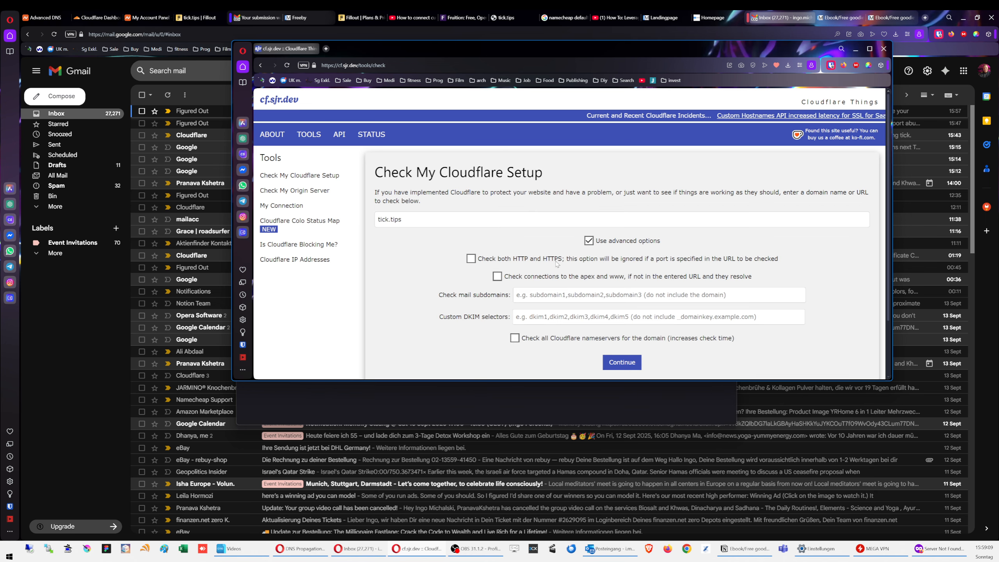
left_click(470, 259)
left_click(622, 362)
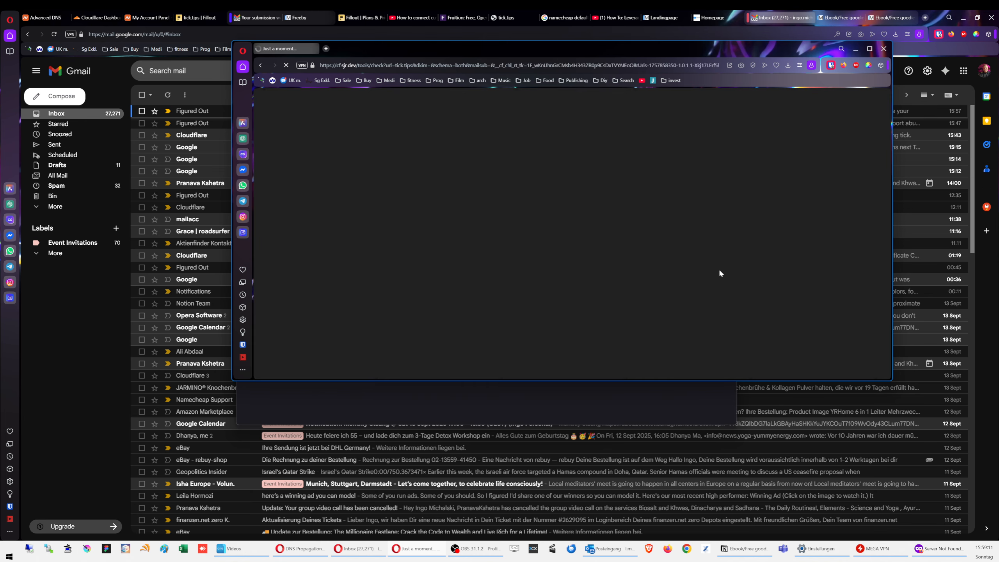
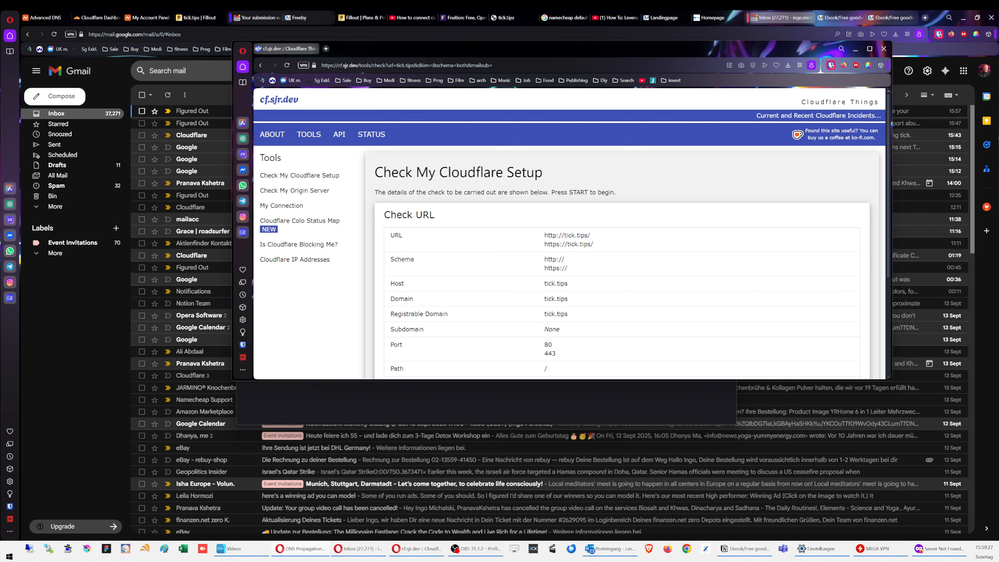
Step: Start the Cloudflare setup check for tick.tips on cf.sjr.dev
scroll(704, 286, "down", 2)
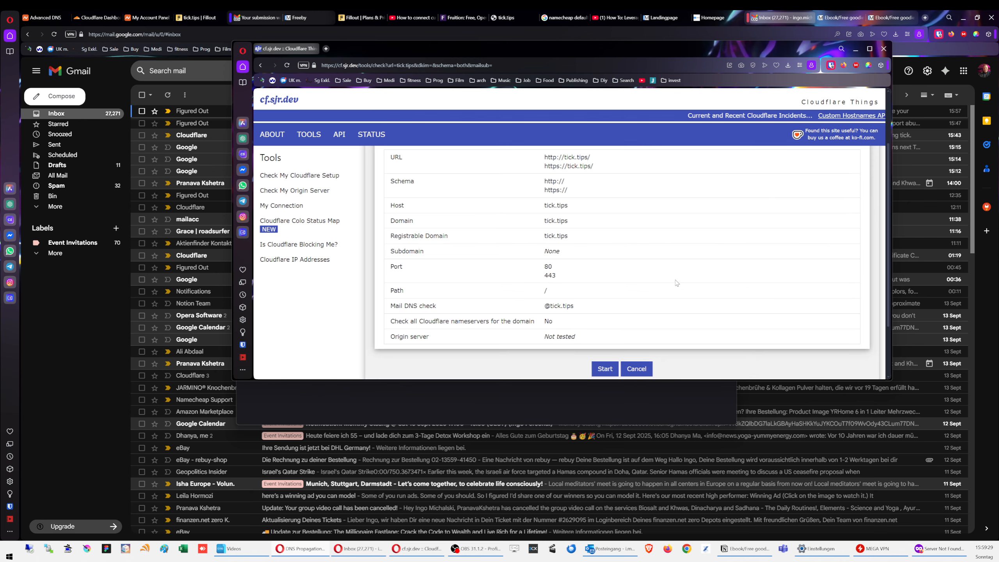
scroll(648, 270, "down", 2)
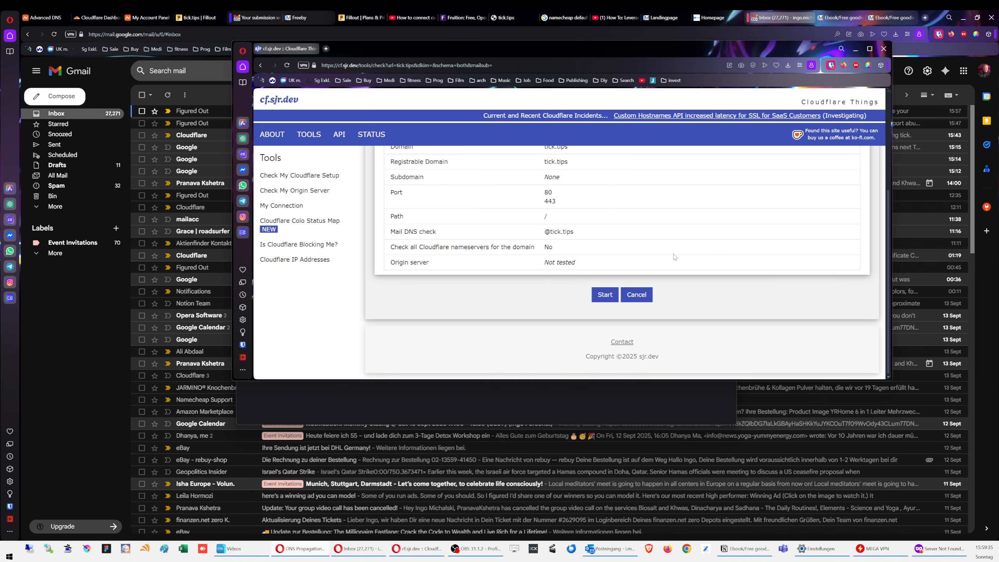
scroll(596, 271, "up", 4)
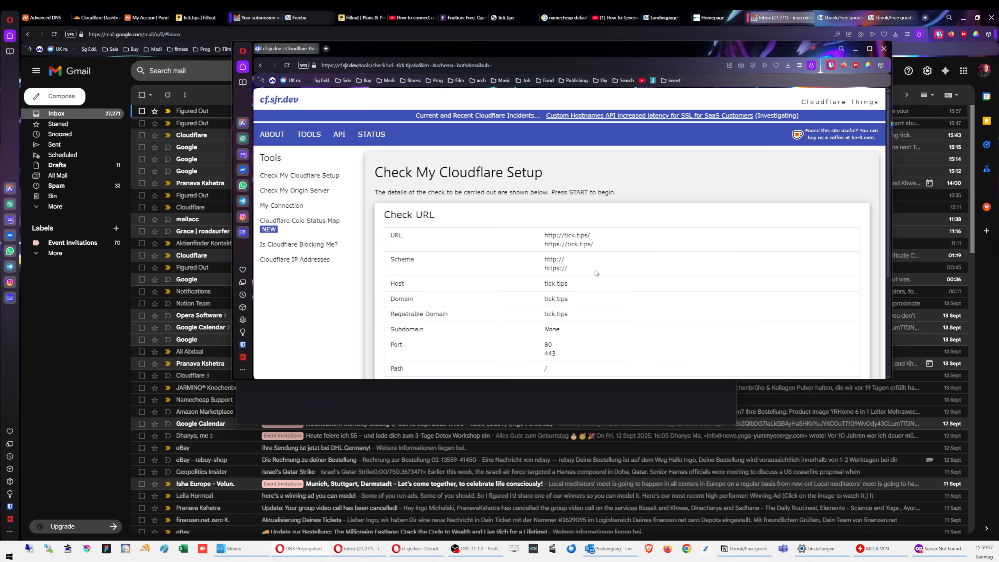
scroll(596, 270, "down", 2)
left_click(605, 297)
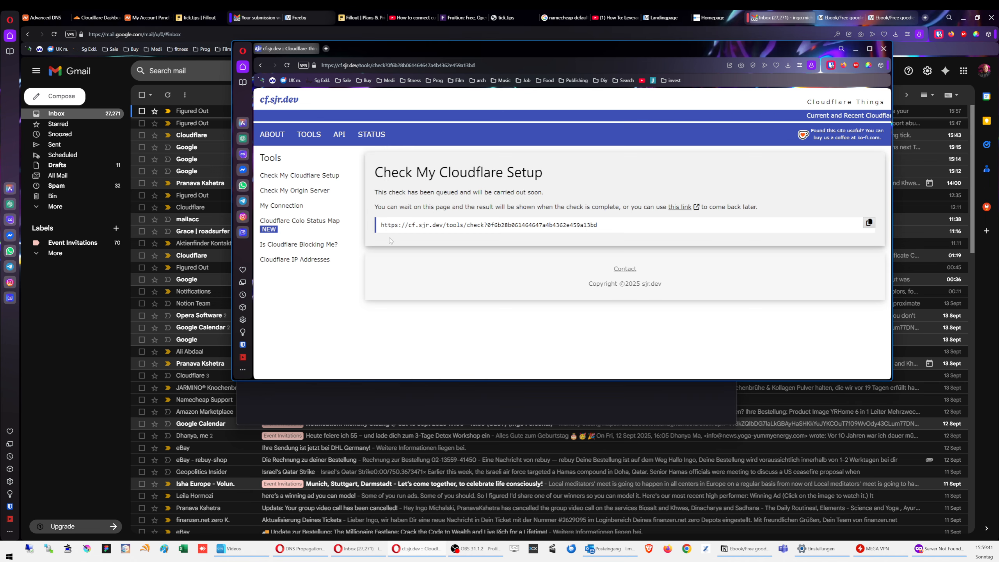
Step: Move the checker window aside and switch to the Cloudflare Dashboard tab
left_click_drag(408, 205, 484, 205)
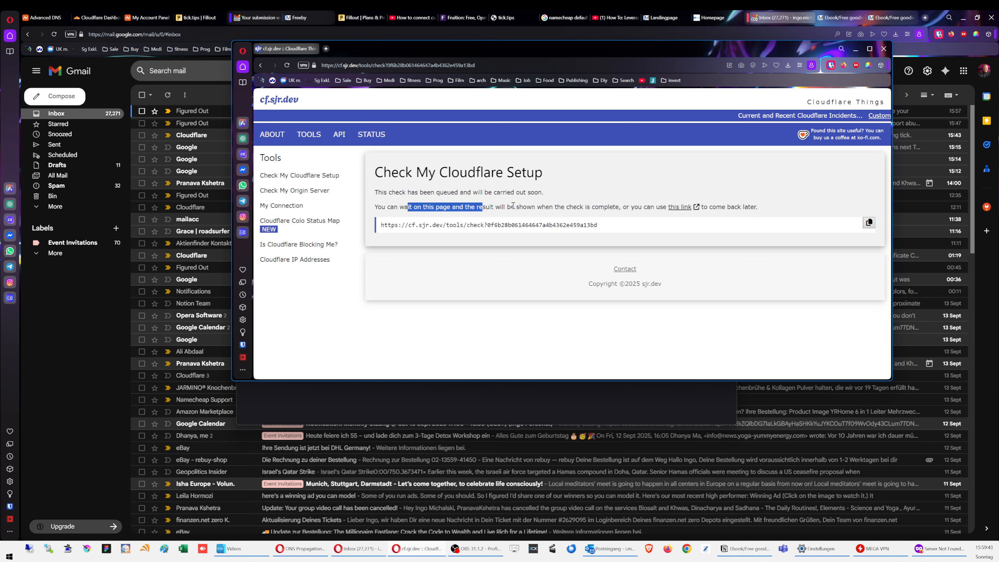
left_click(613, 183)
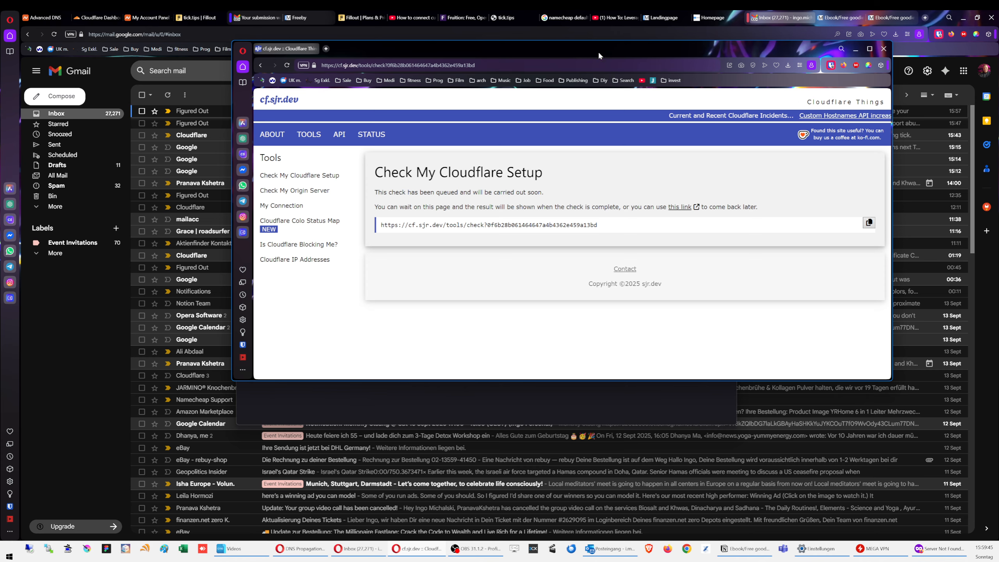
left_click_drag(601, 47, 657, 214)
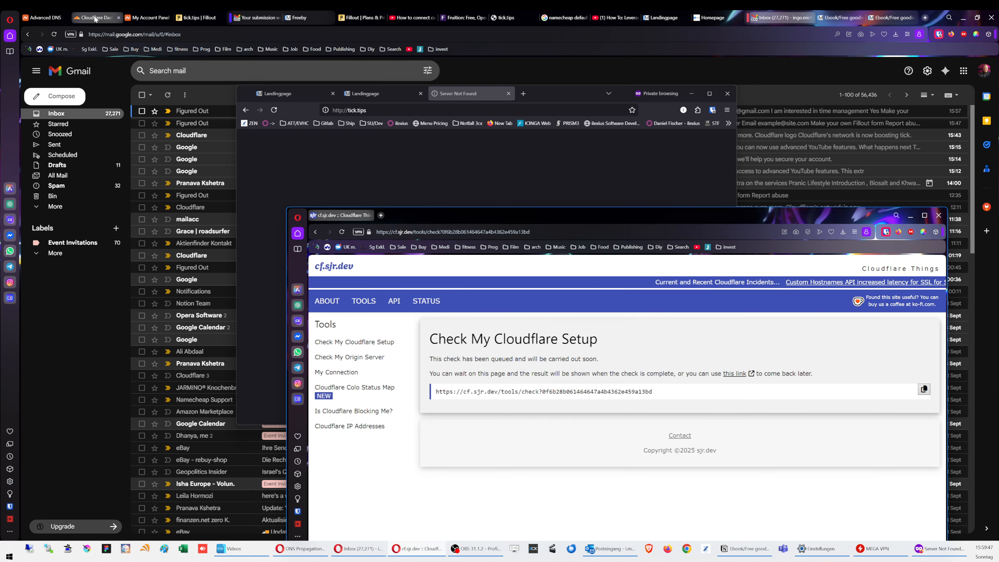
left_click(94, 18)
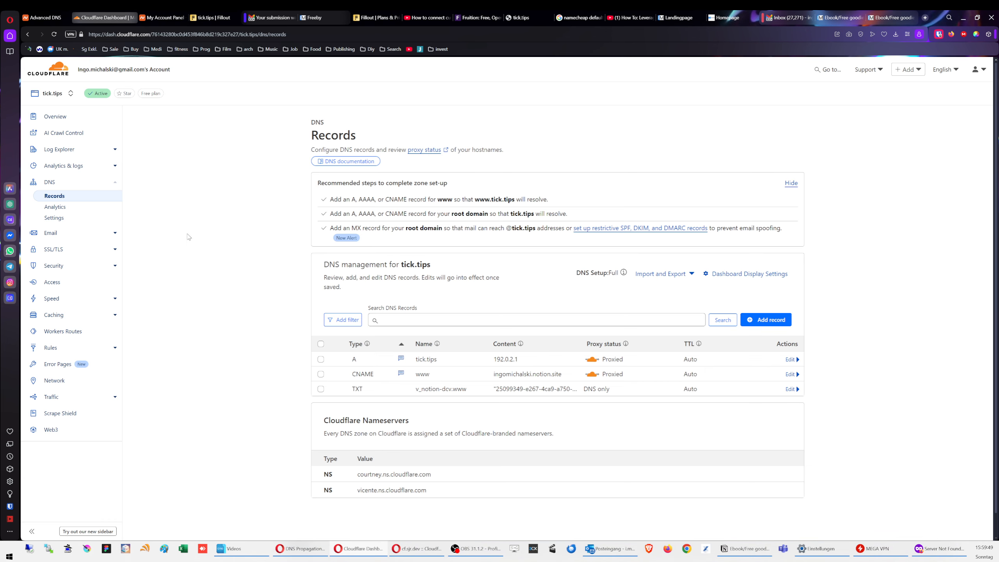
Step: Rename the tick.tips A record to www and save it
left_click(790, 359)
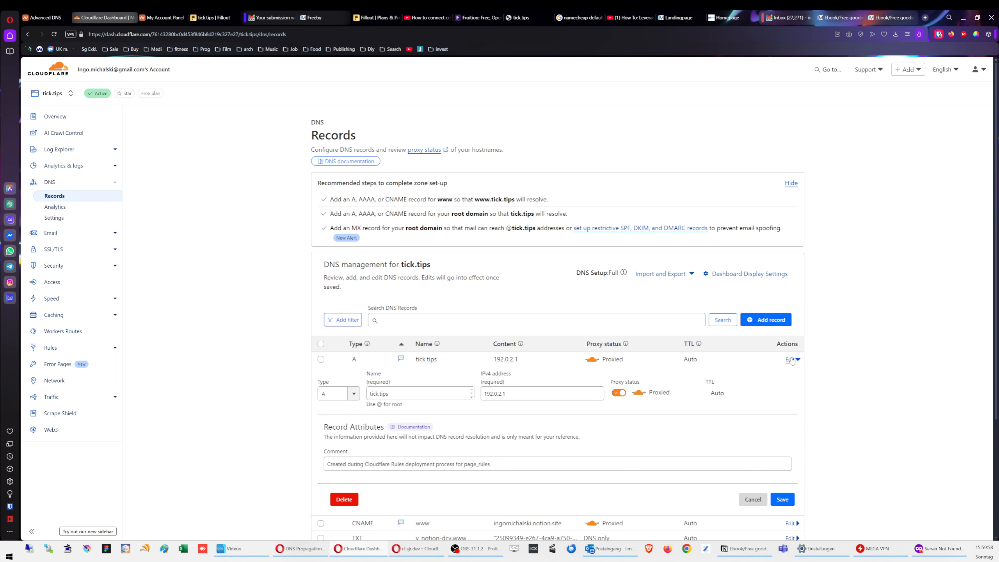
triple_click(413, 393)
type("www")
left_click(540, 418)
left_click(392, 399)
type("s")
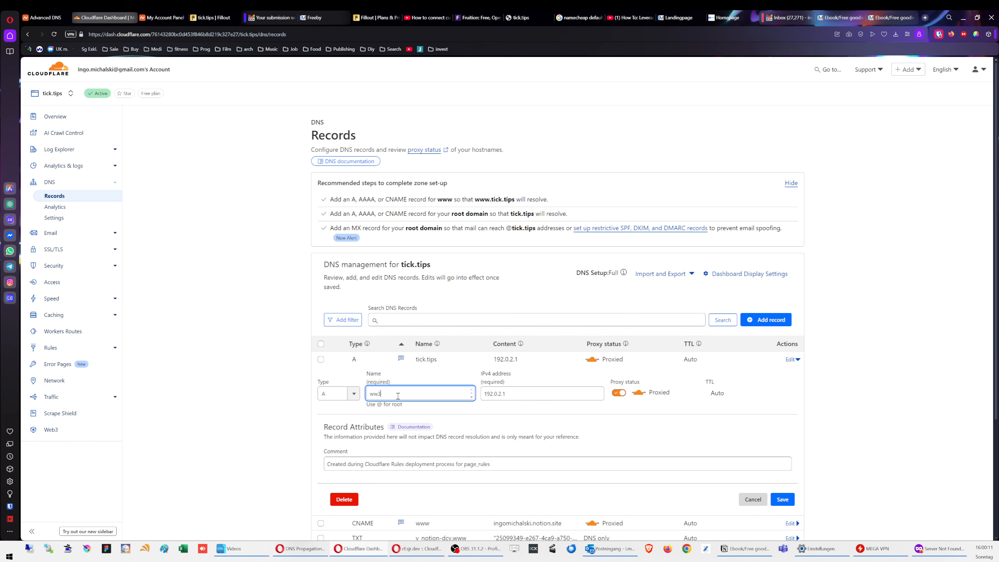
left_click(782, 499)
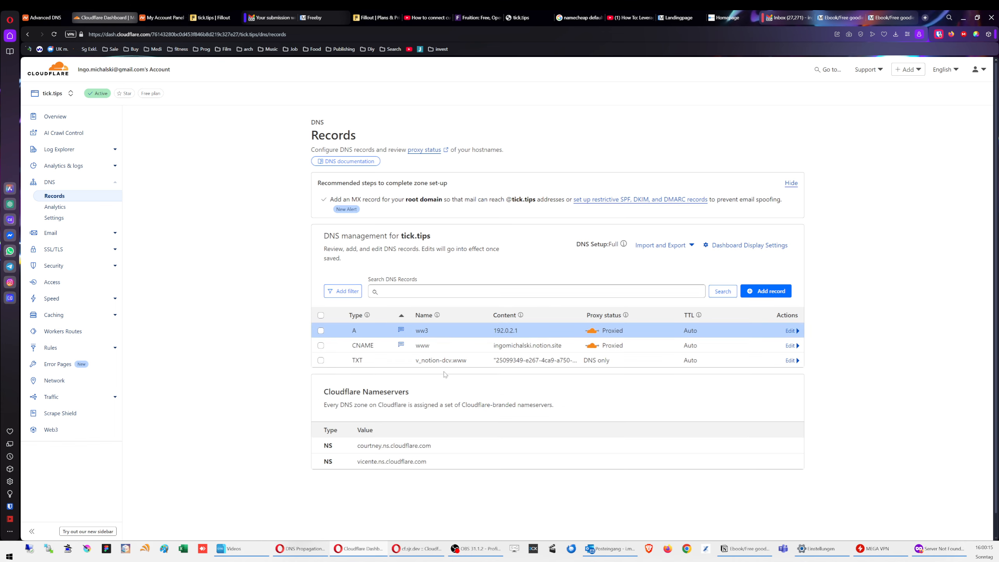
left_click(792, 346)
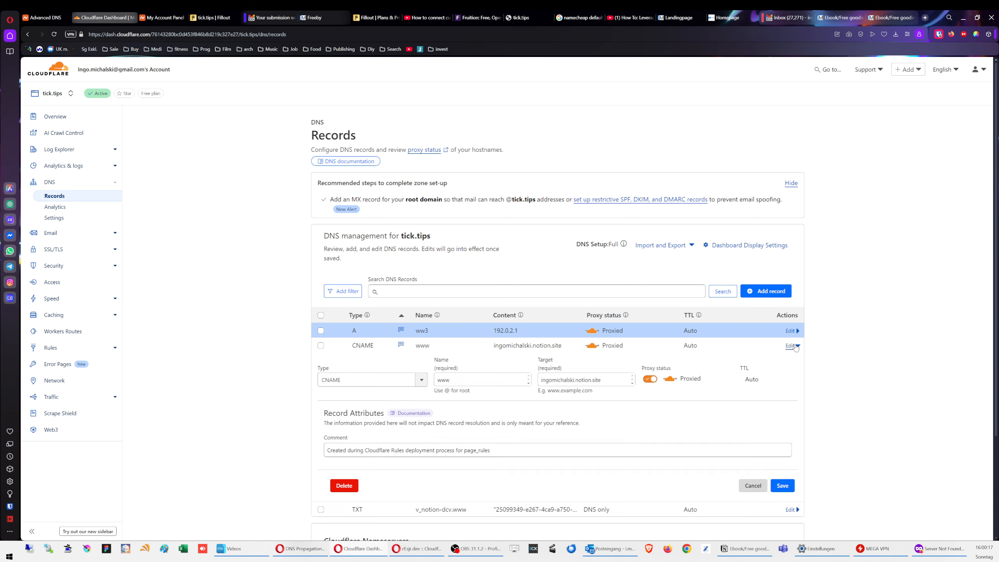
double_click(459, 381)
type("@")
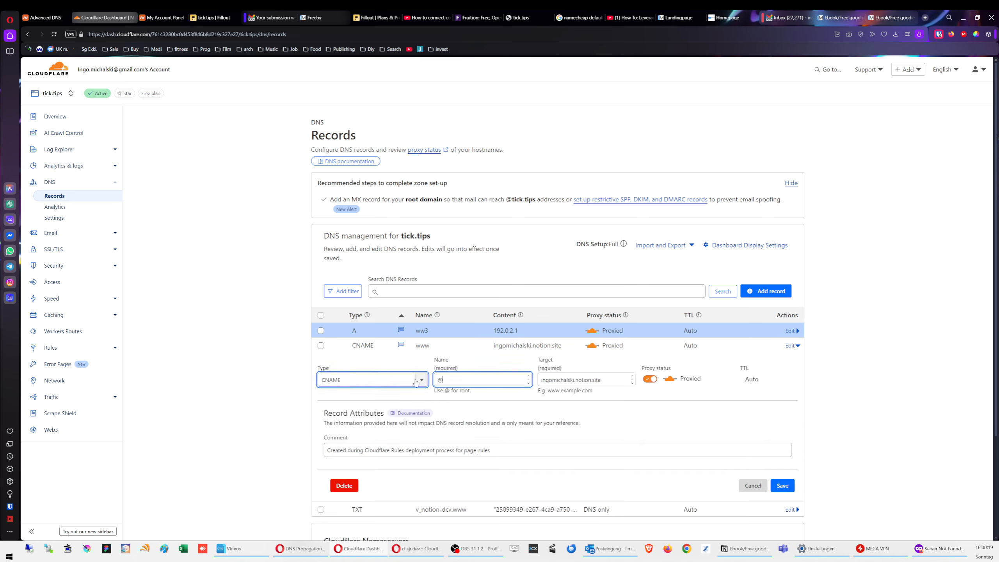
left_click(788, 487)
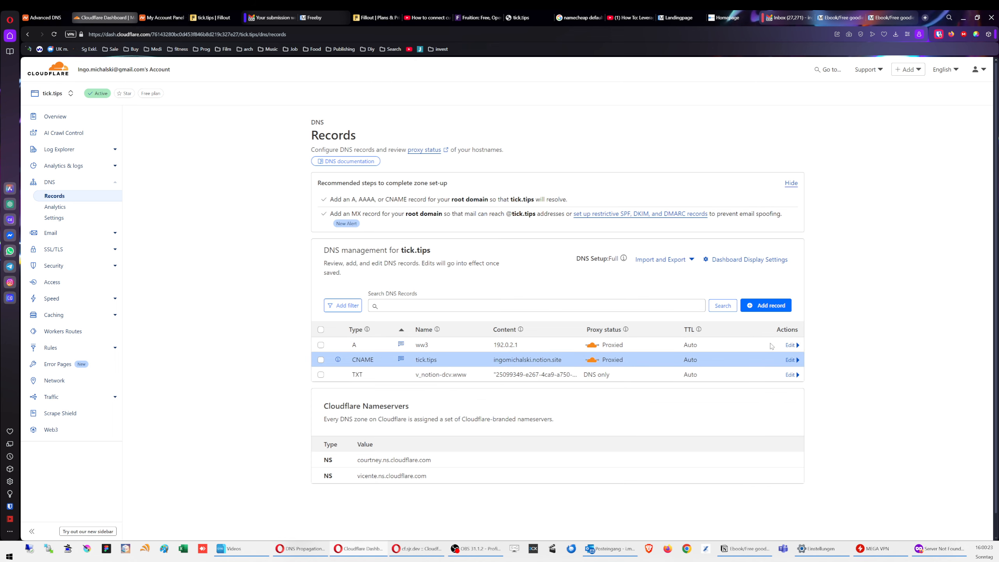
left_click(792, 345)
left_click(410, 375)
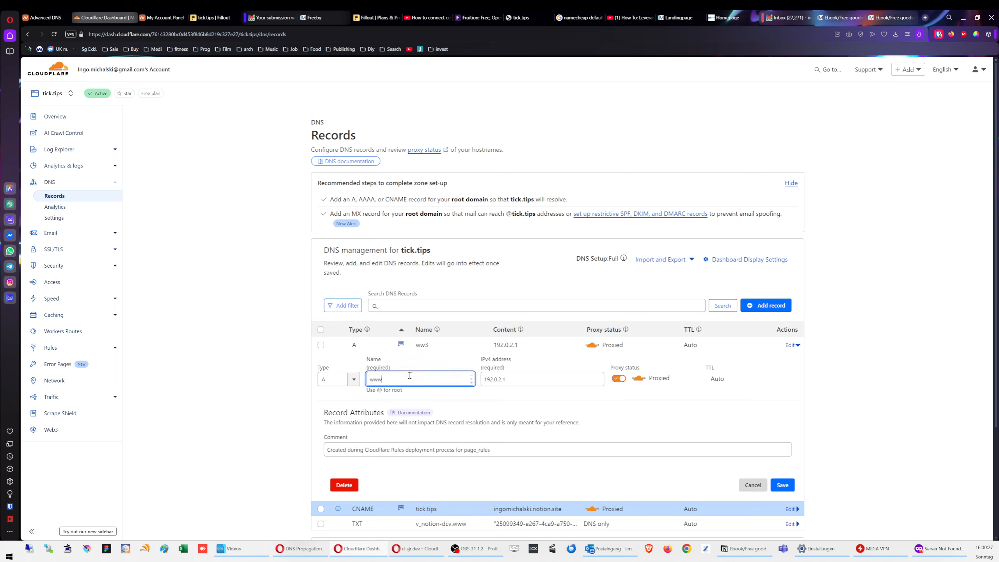
left_click(794, 489)
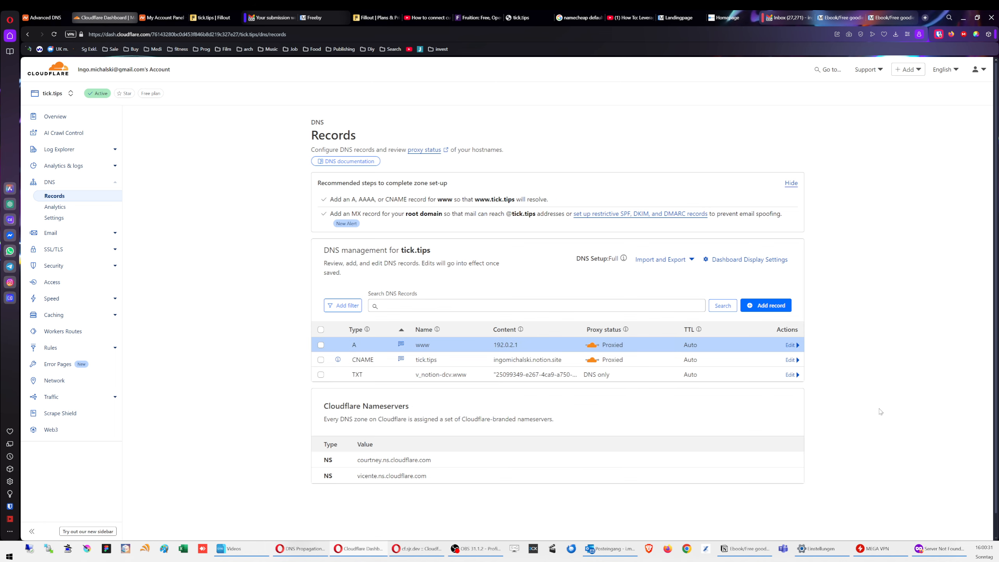
Step: Retry loading tick.tips in the test window, then go to Cloudflare's Rules section
left_click(936, 550)
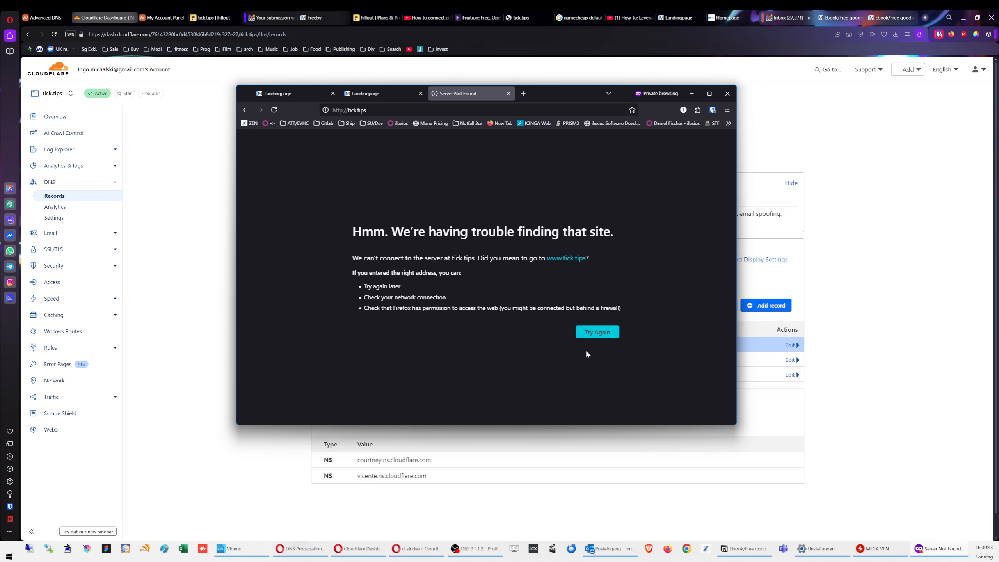
left_click(597, 332)
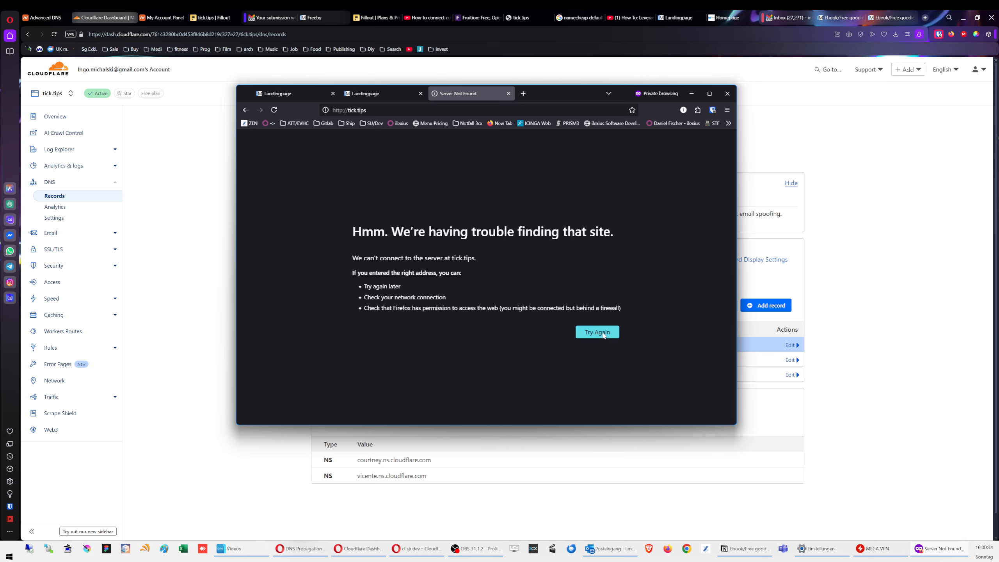
left_click(215, 203)
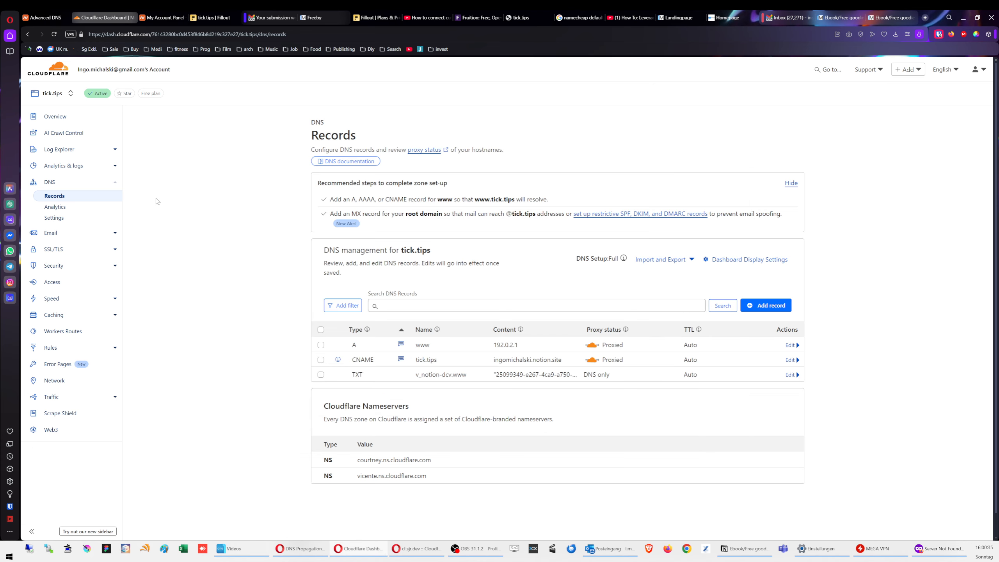
left_click(50, 347)
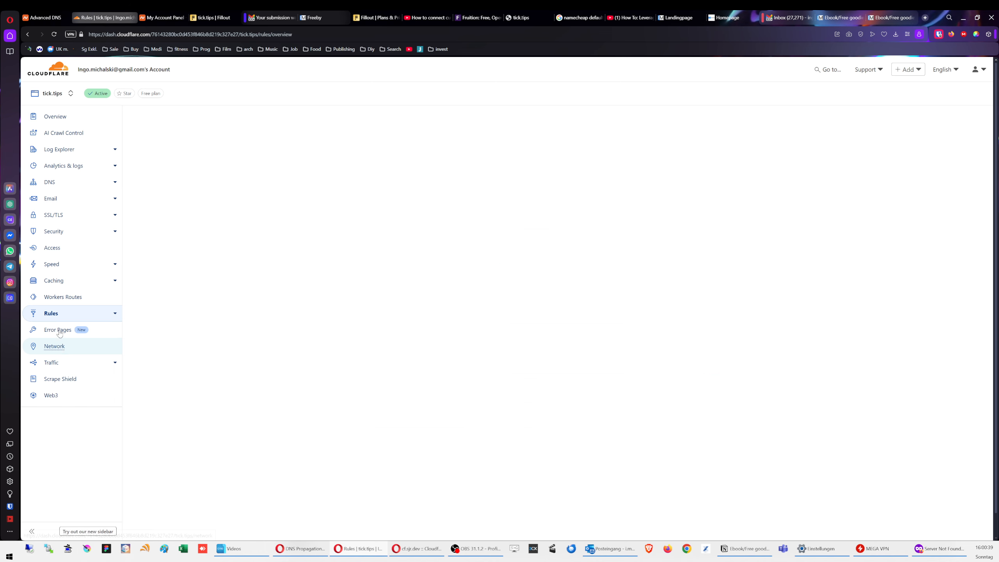
left_click(55, 373)
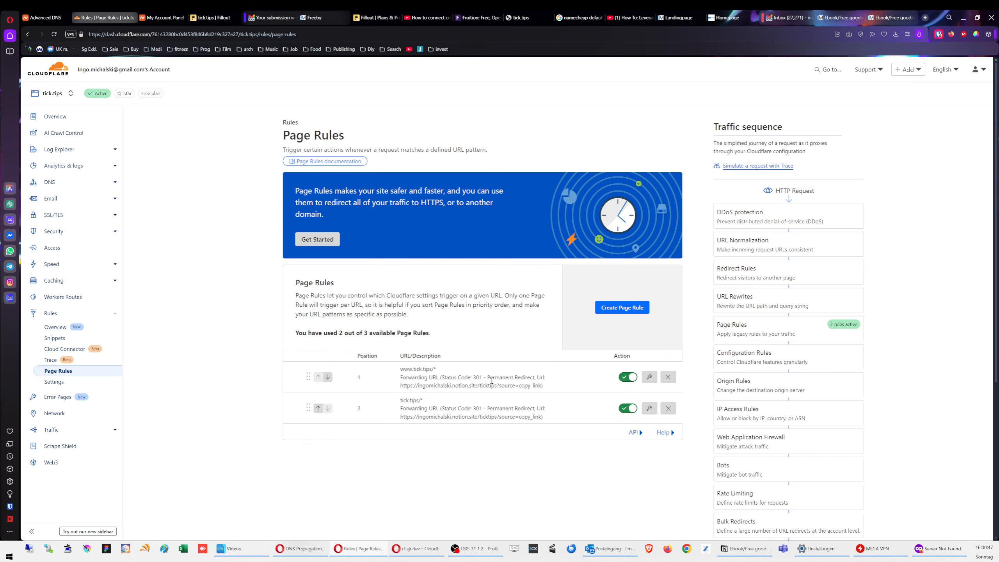
left_click(649, 377)
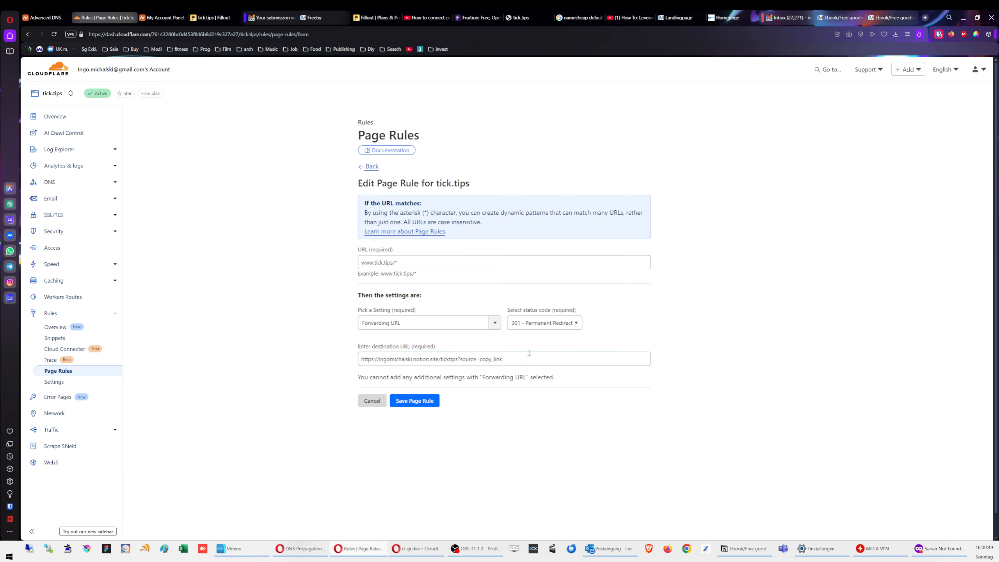
left_click(541, 323)
left_click(538, 354)
left_click(429, 403)
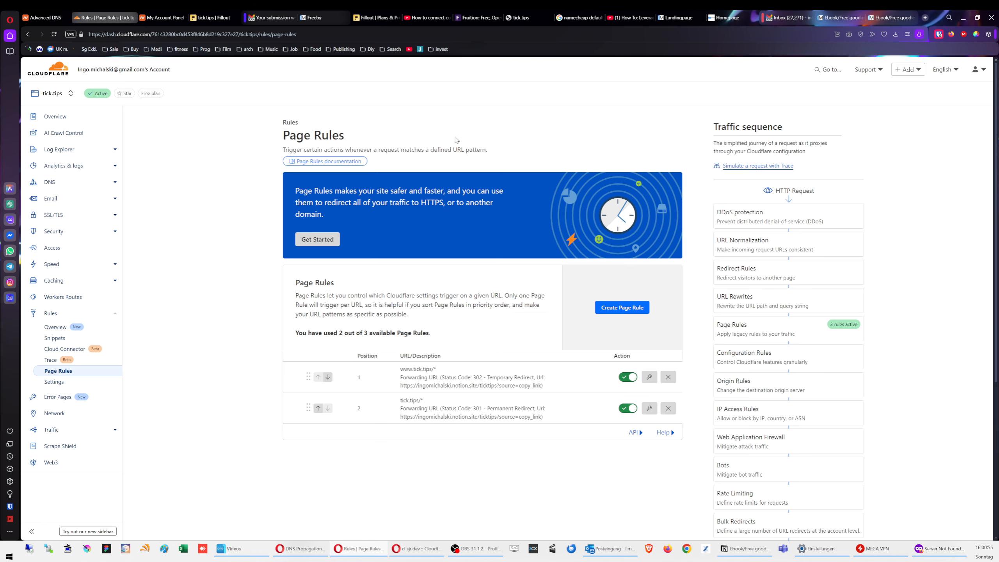
left_click(650, 408)
left_click(567, 325)
left_click(539, 355)
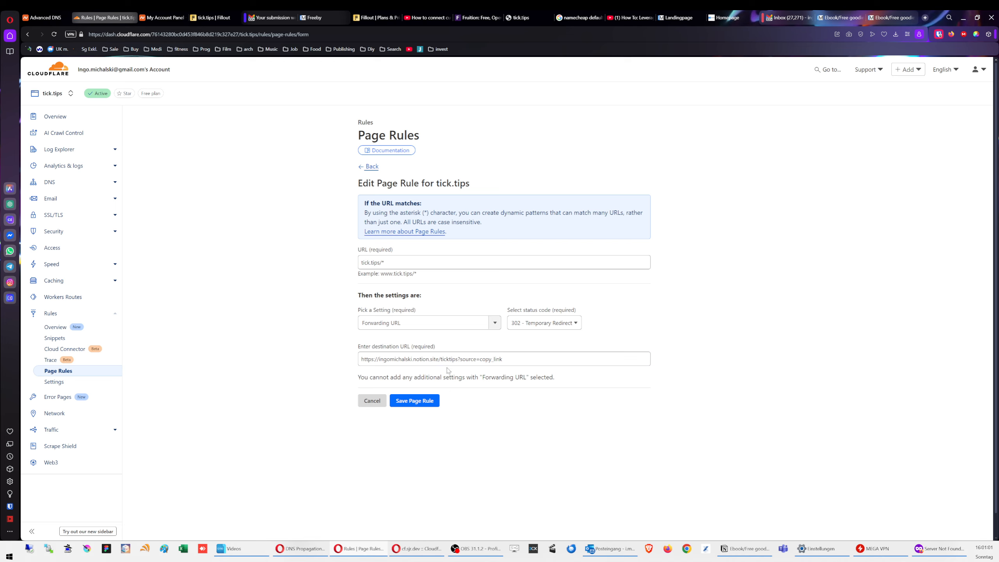
left_click(423, 402)
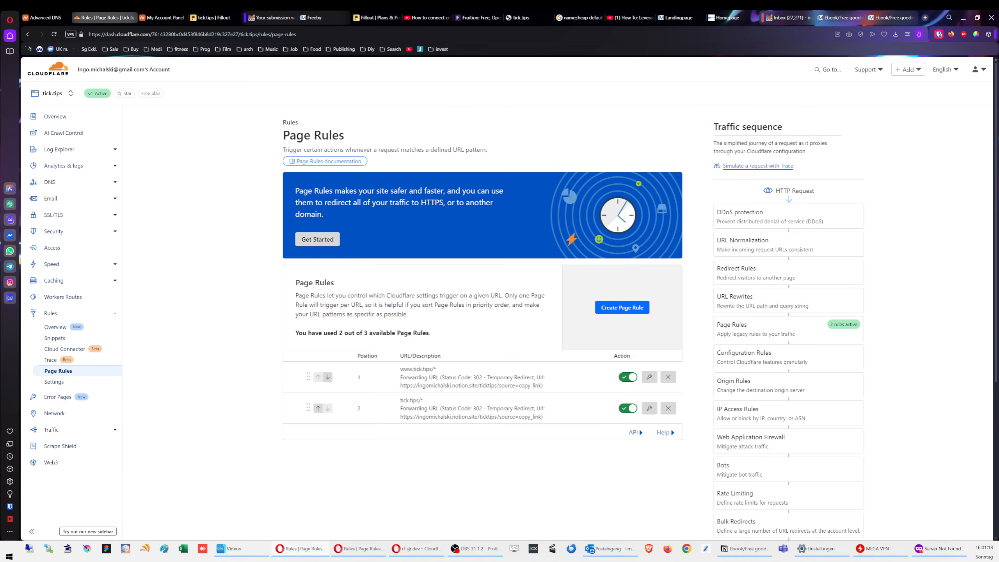
left_click_drag(1, 99, 572, 90)
scroll(529, 323, "down", 1)
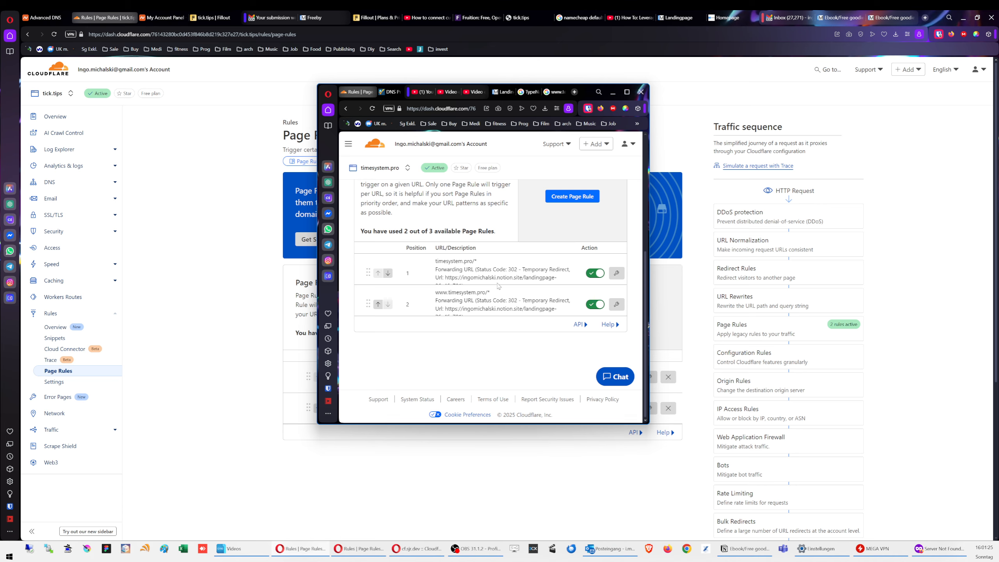
triple_click(444, 292)
left_click(489, 309)
left_click_drag(471, 309, 564, 313)
left_click(518, 295)
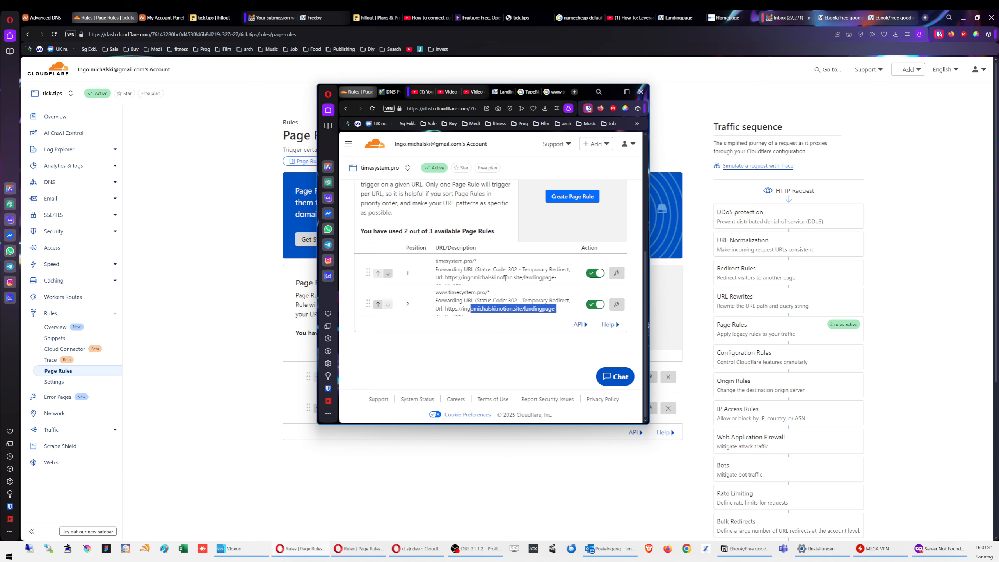
scroll(505, 278, "up", 2)
scroll(412, 222, "up", 3)
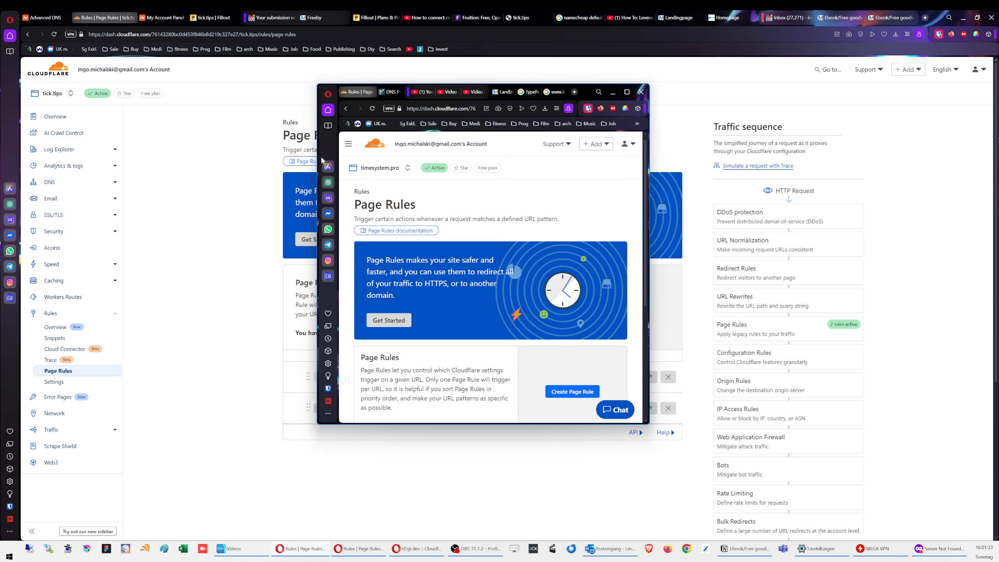
left_click_drag(587, 96, 1, 99)
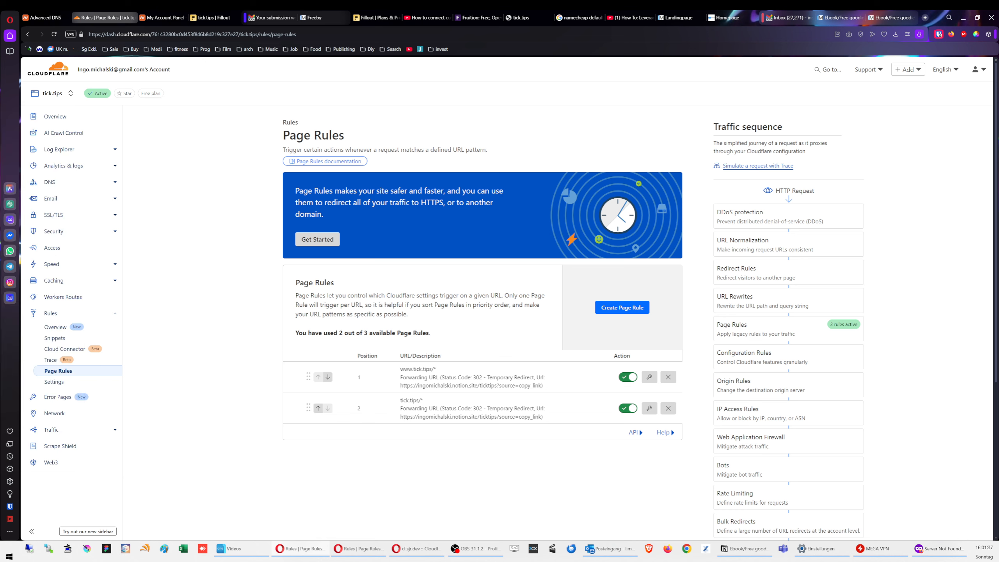
Step: View the tick.tips Security overview and dismiss the security posture tour popup
left_click(69, 232)
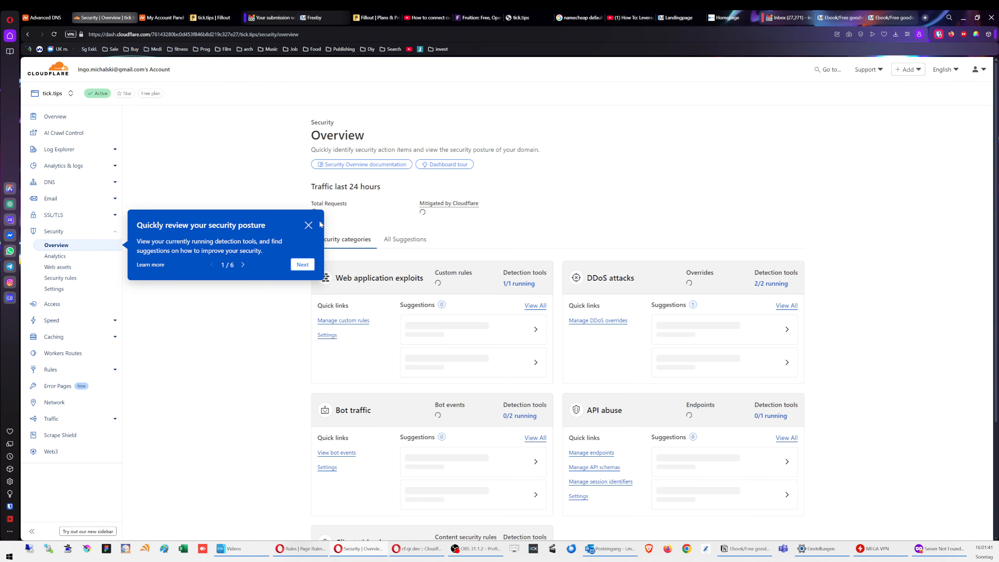
left_click(311, 224)
scroll(256, 319, "down", 3)
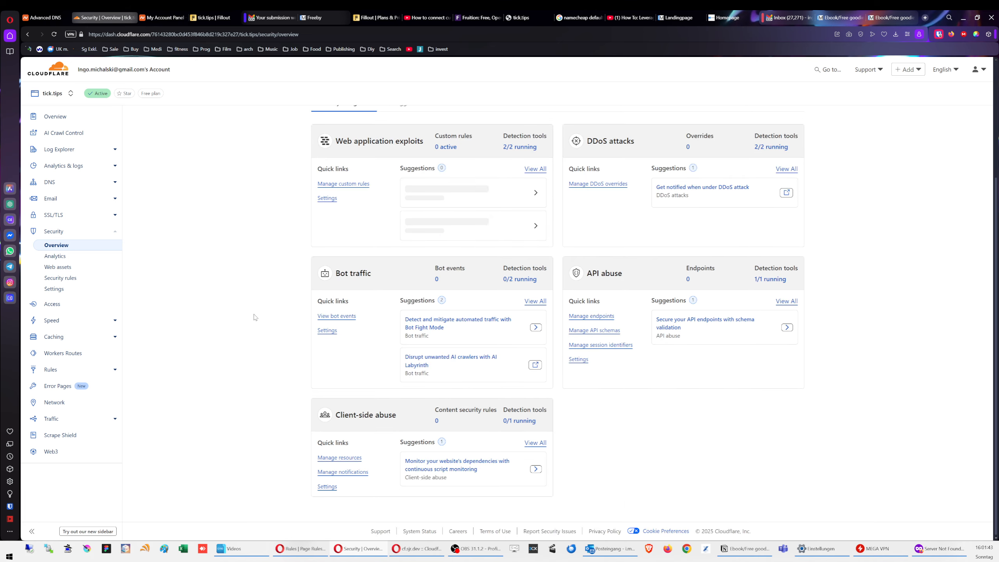
scroll(258, 313, "up", 4)
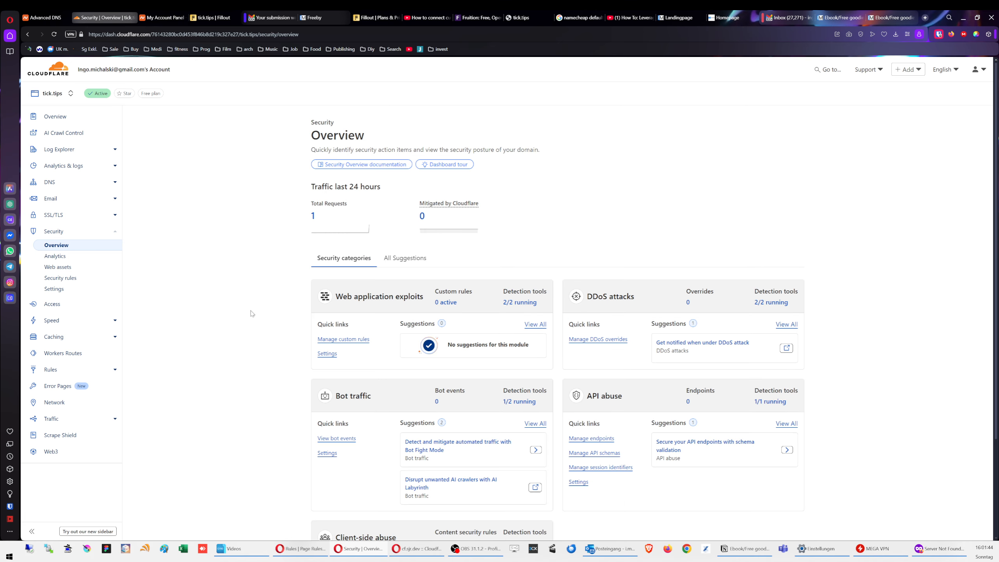
Step: Scroll through the Security settings, then return to the overview and go to SSL/TLS
left_click(62, 288)
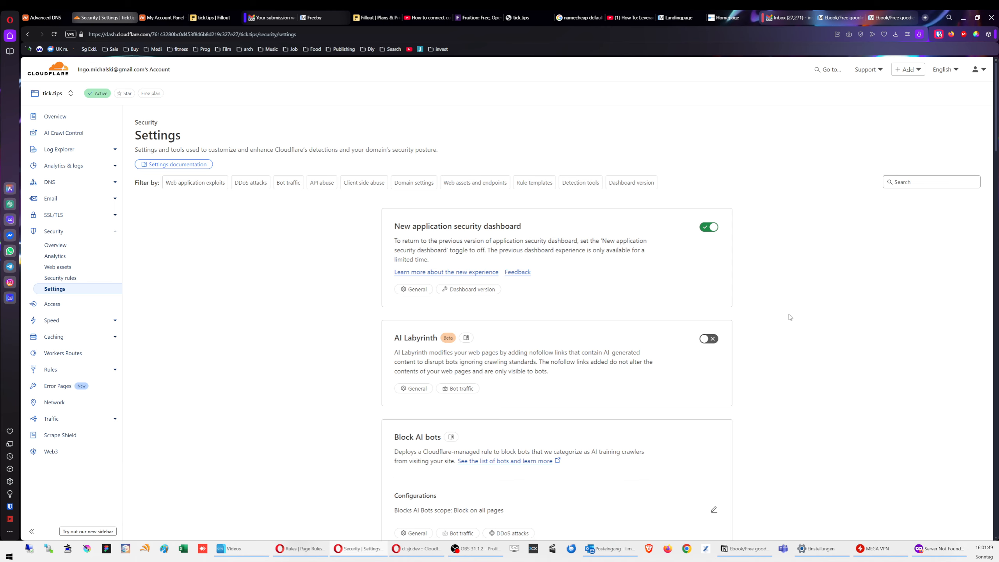
scroll(789, 317, "down", 12)
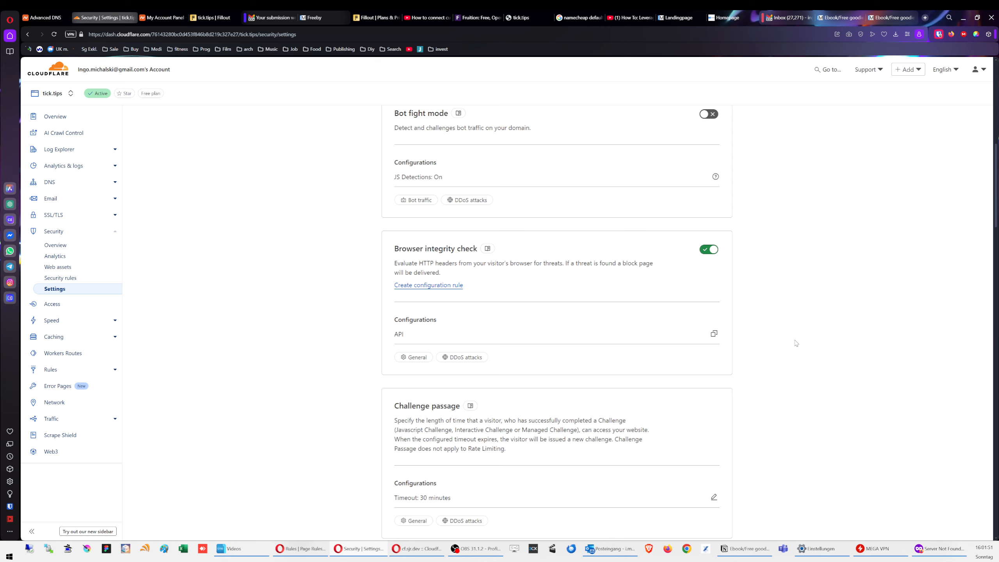
scroll(783, 341, "down", 10)
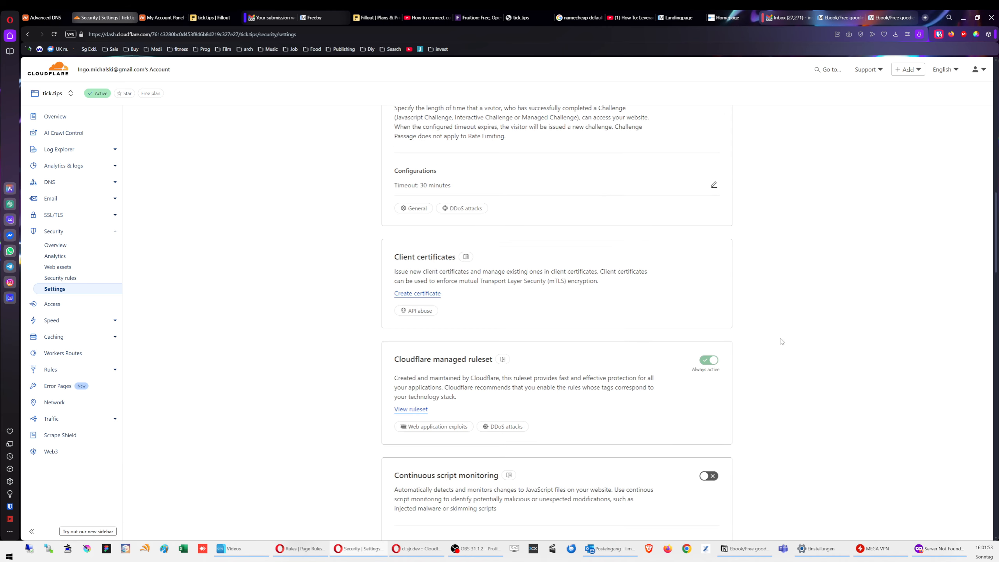
scroll(783, 341, "down", 2)
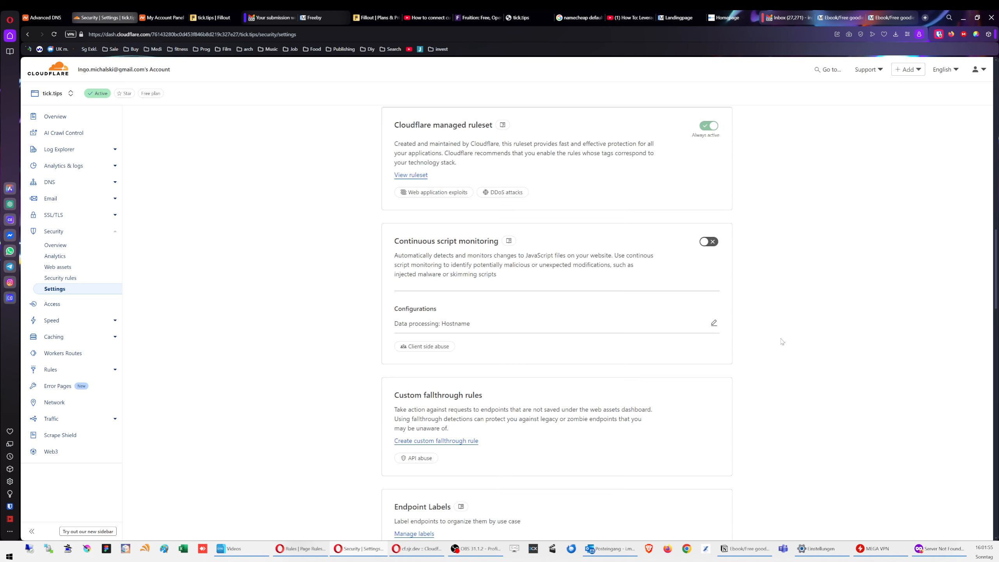
scroll(782, 341, "down", 6)
scroll(774, 348, "down", 4)
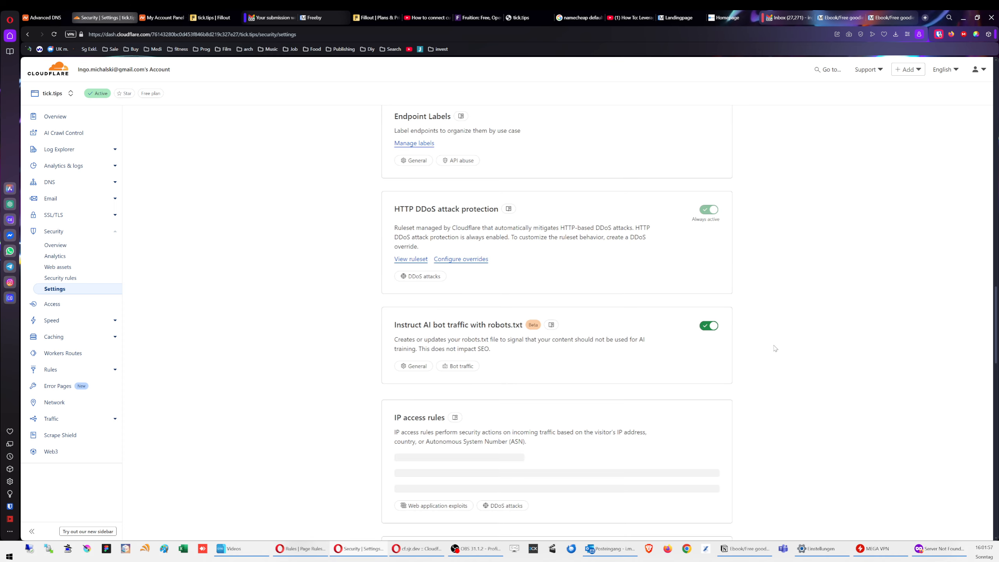
scroll(774, 348, "down", 7)
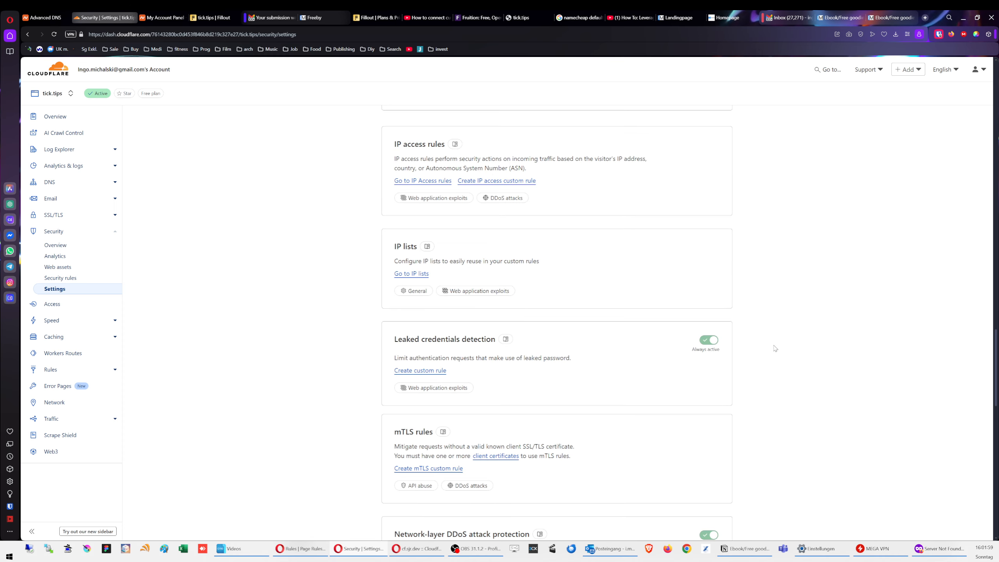
scroll(774, 348, "down", 10)
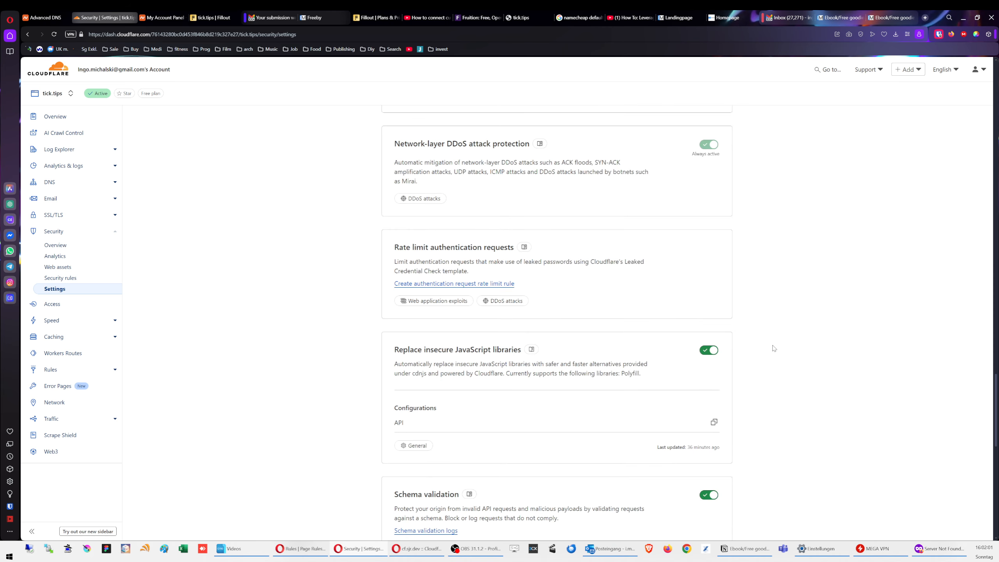
scroll(741, 368, "down", 4)
scroll(780, 353, "down", 11)
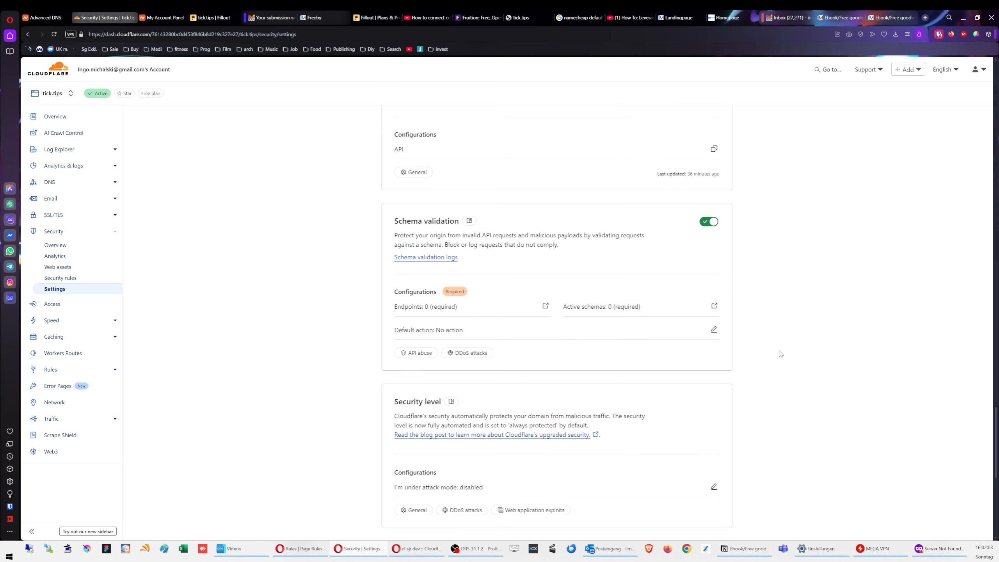
scroll(781, 354, "down", 2)
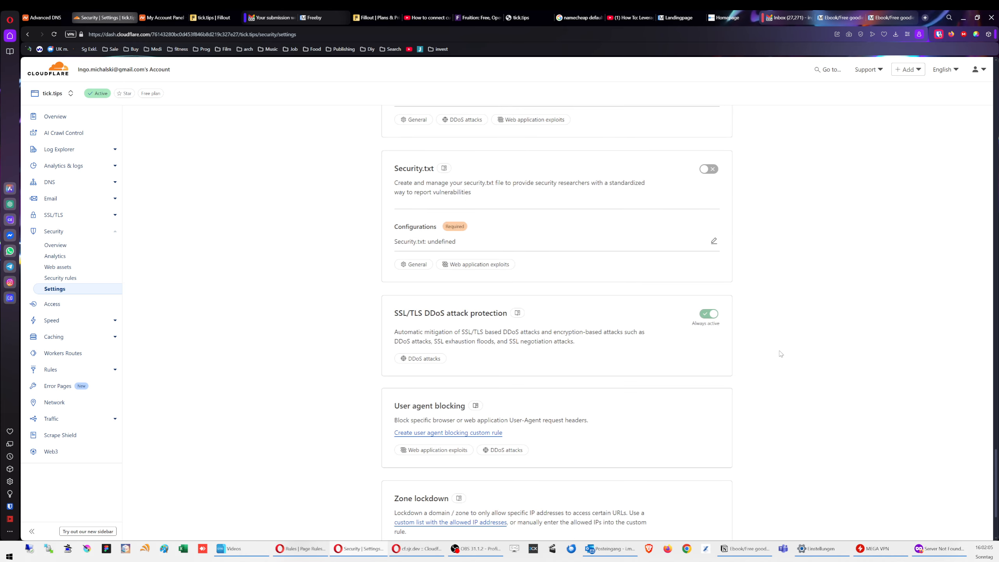
scroll(781, 353, "down", 2)
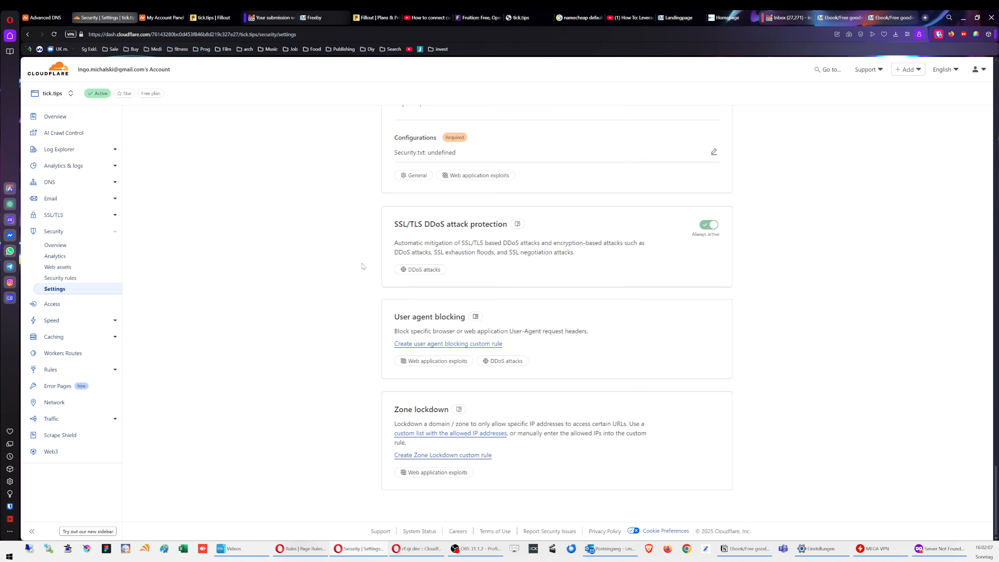
left_click(67, 248)
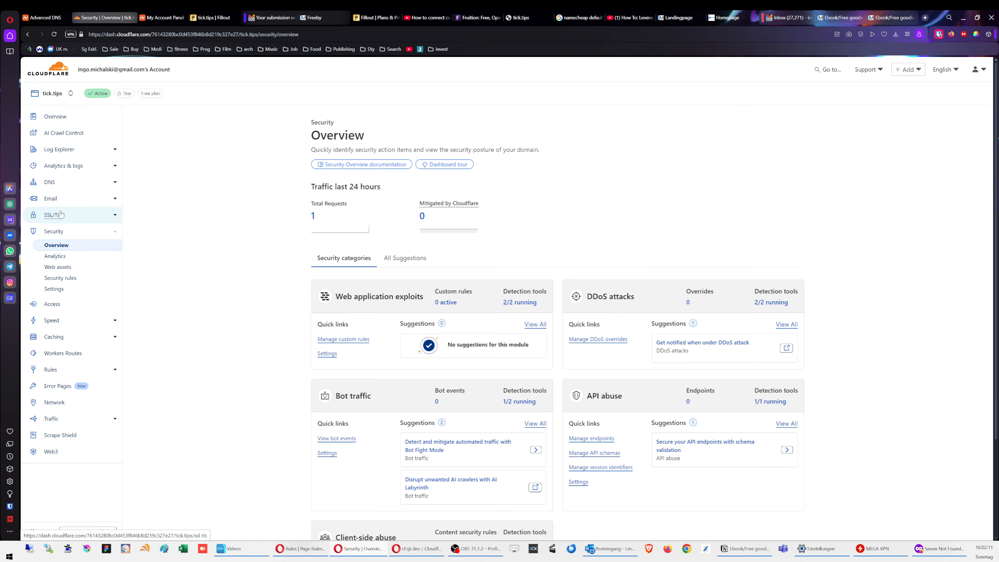
left_click(61, 215)
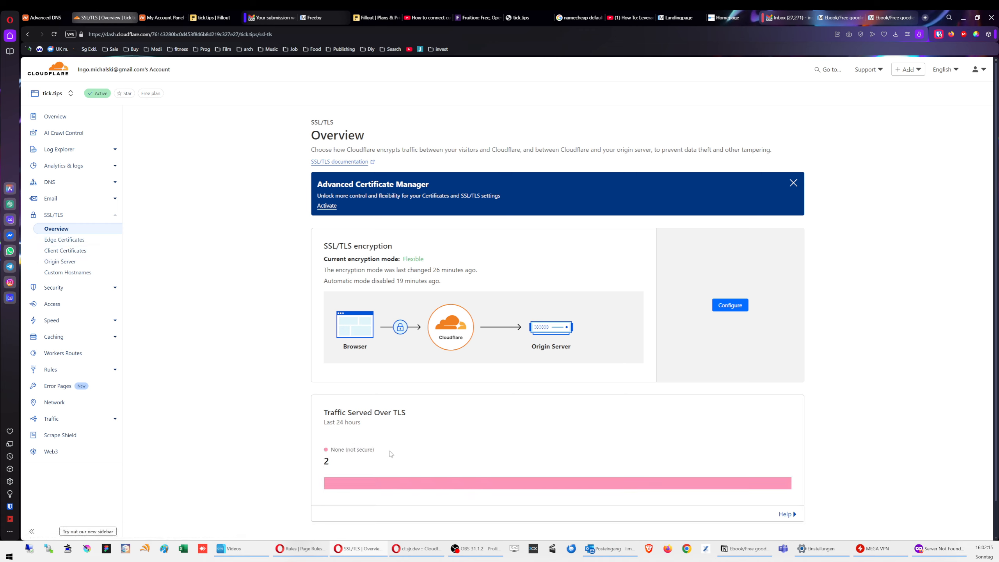
Step: Save Automatic SSL/TLS as the tick.tips encryption mode, then go to Edge Certificates
left_click(726, 306)
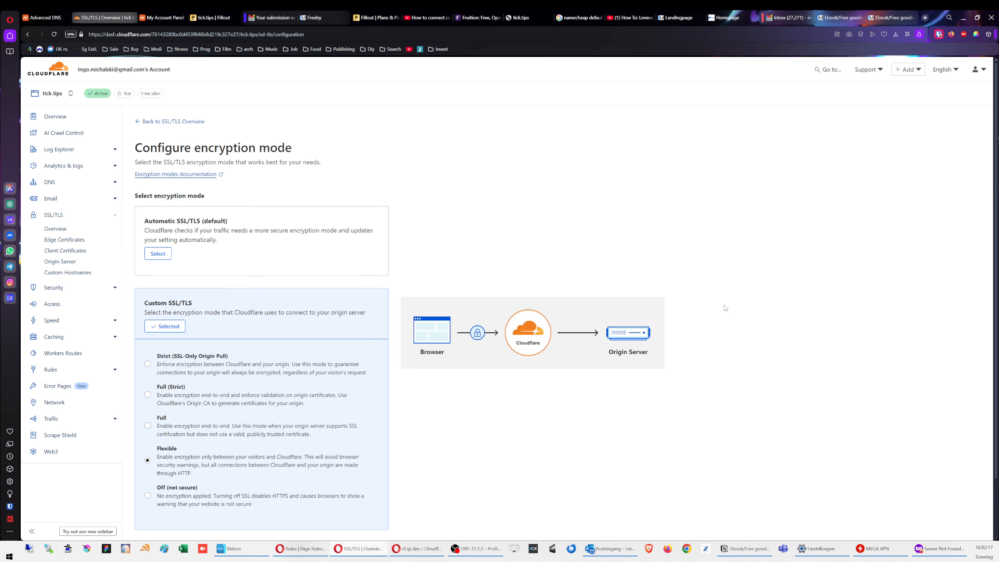
left_click(158, 254)
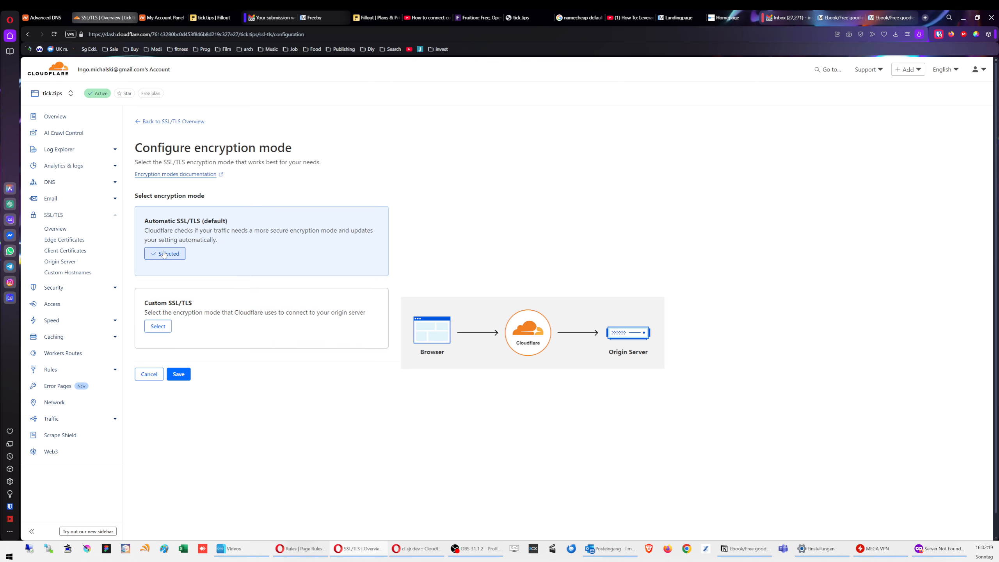
left_click(188, 376)
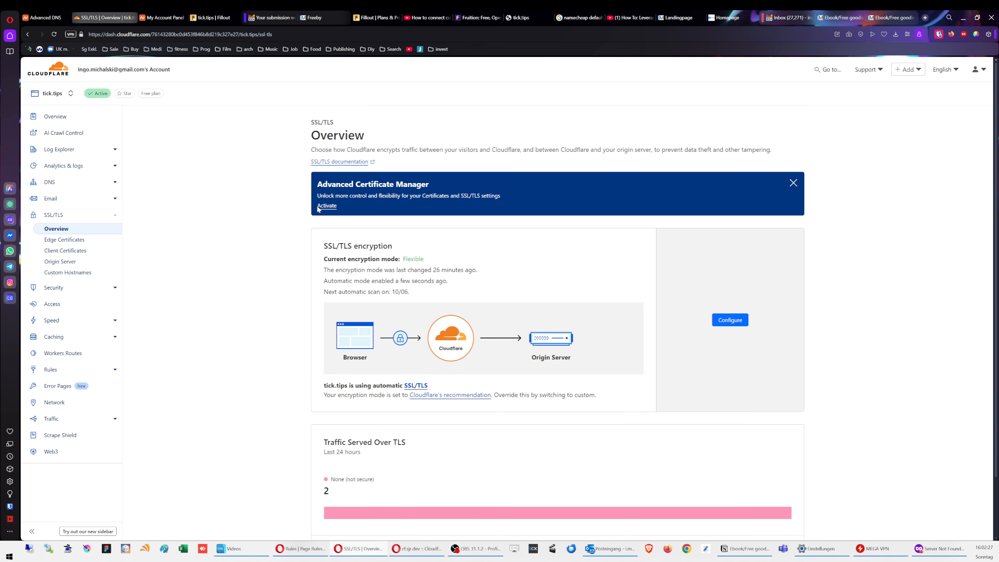
left_click(65, 239)
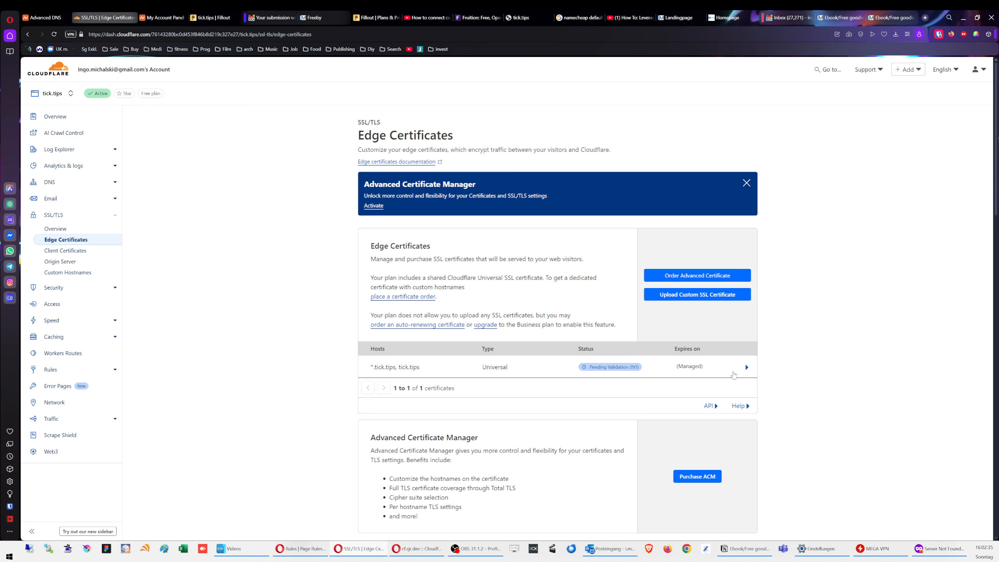
Step: Expand and review the pending tick.tips Universal certificate's validation details
scroll(813, 376, "down", 3)
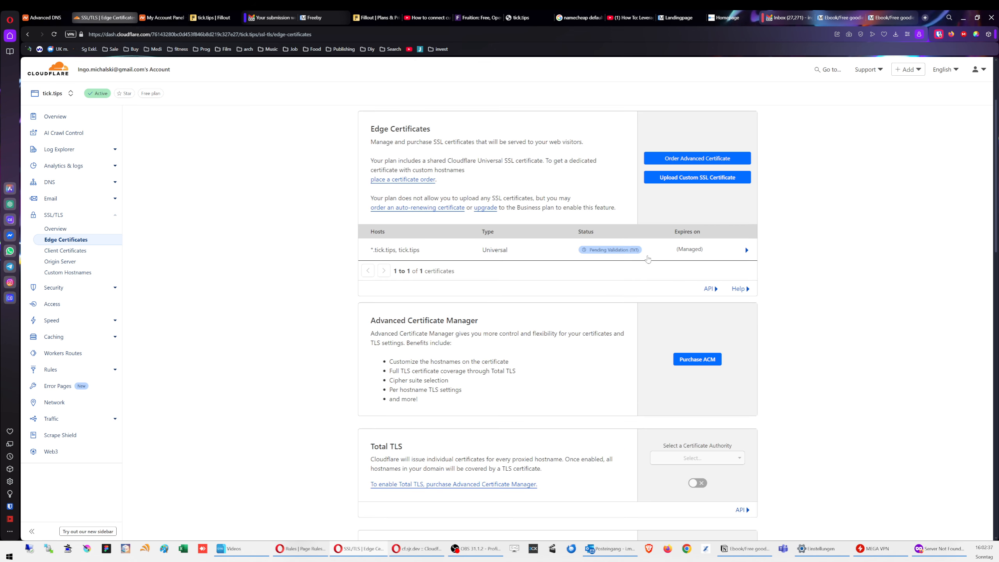
left_click(746, 250)
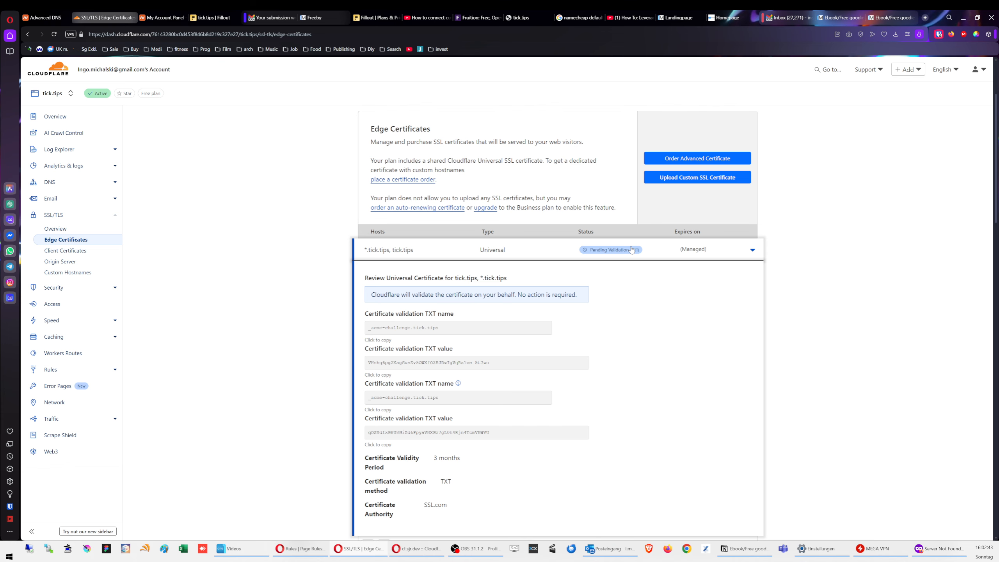
scroll(649, 284, "down", 5)
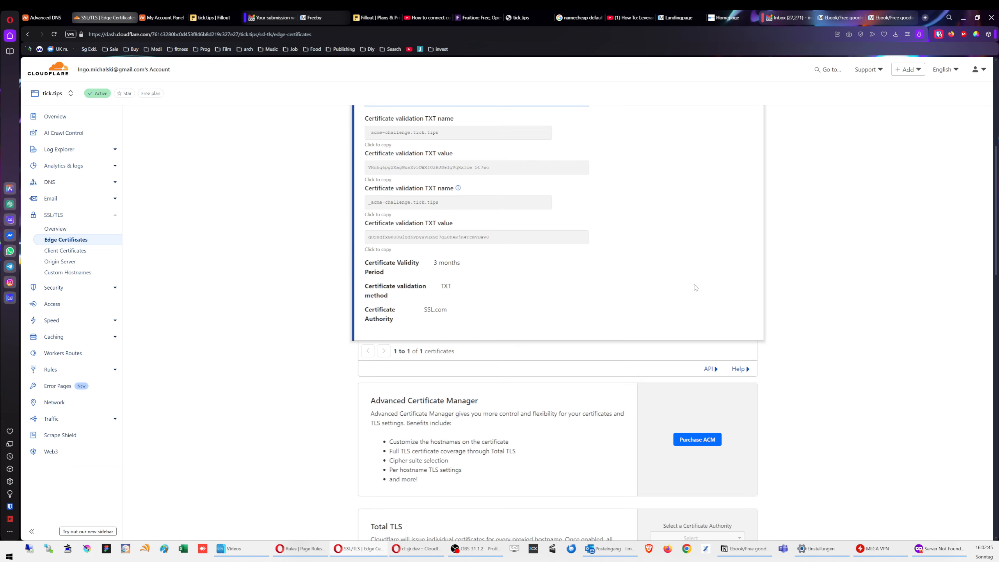
scroll(696, 287, "up", 6)
left_click(752, 288)
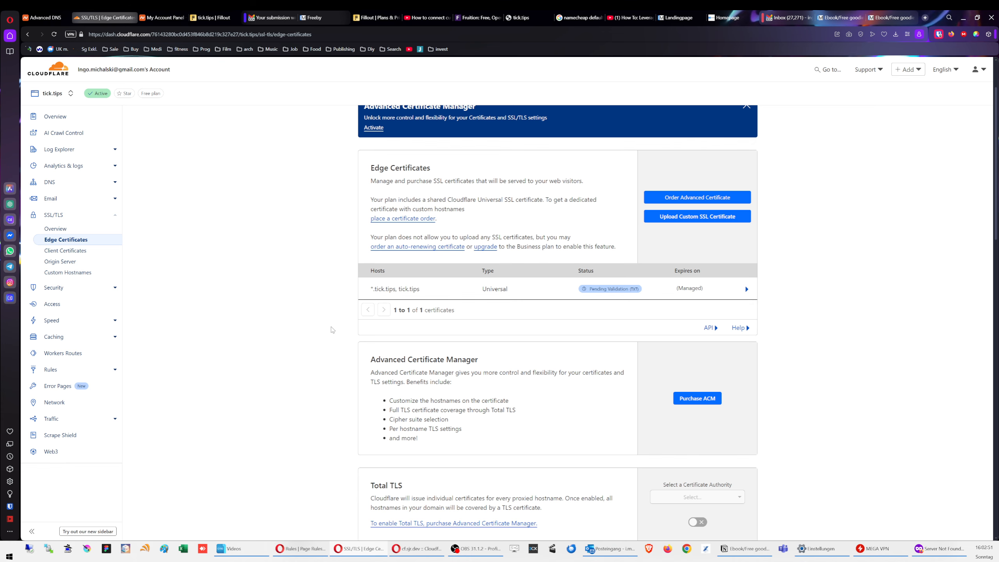
scroll(333, 329, "down", 1)
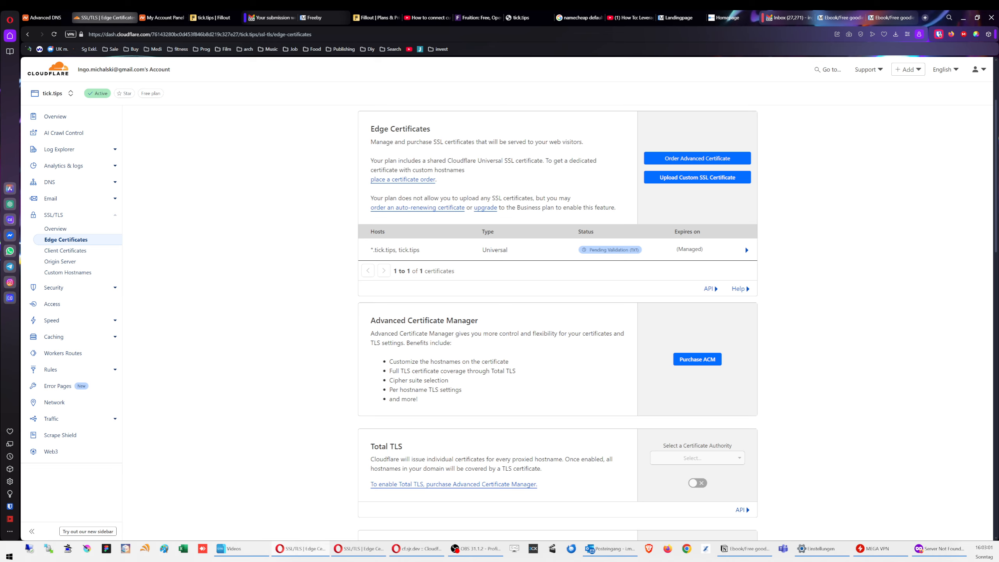
Step: Compare against another domain's active certificate, then re-expand tick.tips details and scroll down
left_click_drag(0, 106, 881, 119)
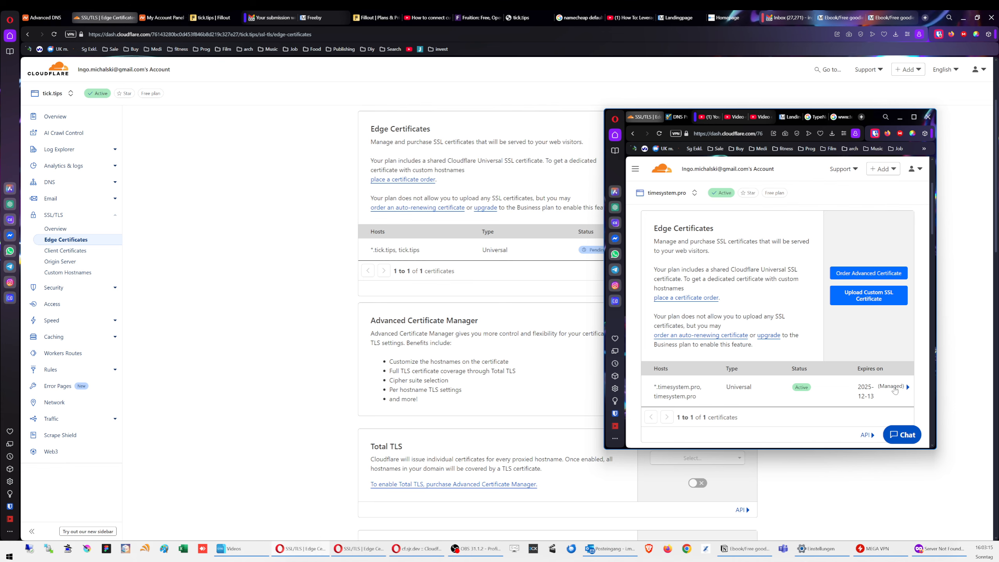
left_click_drag(810, 116, 400, 190)
left_click(399, 191)
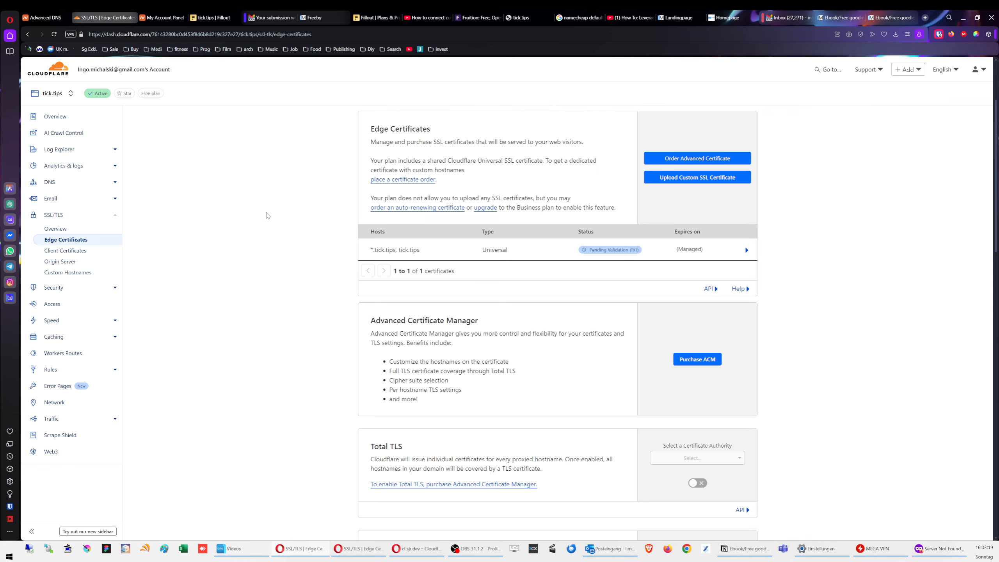
left_click(621, 250)
scroll(653, 354, "down", 2)
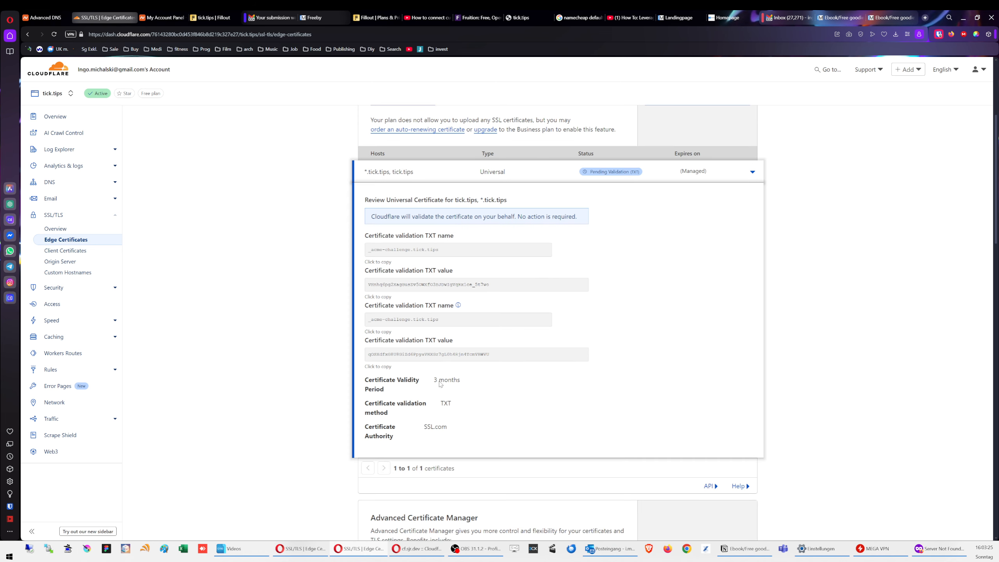
scroll(560, 364, "down", 6)
scroll(664, 377, "down", 13)
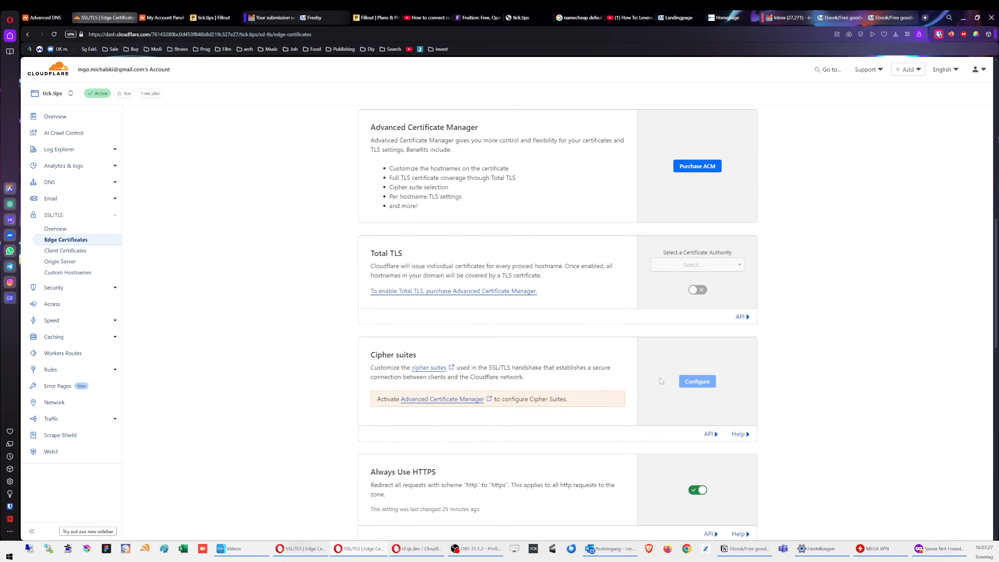
scroll(690, 315, "down", 10)
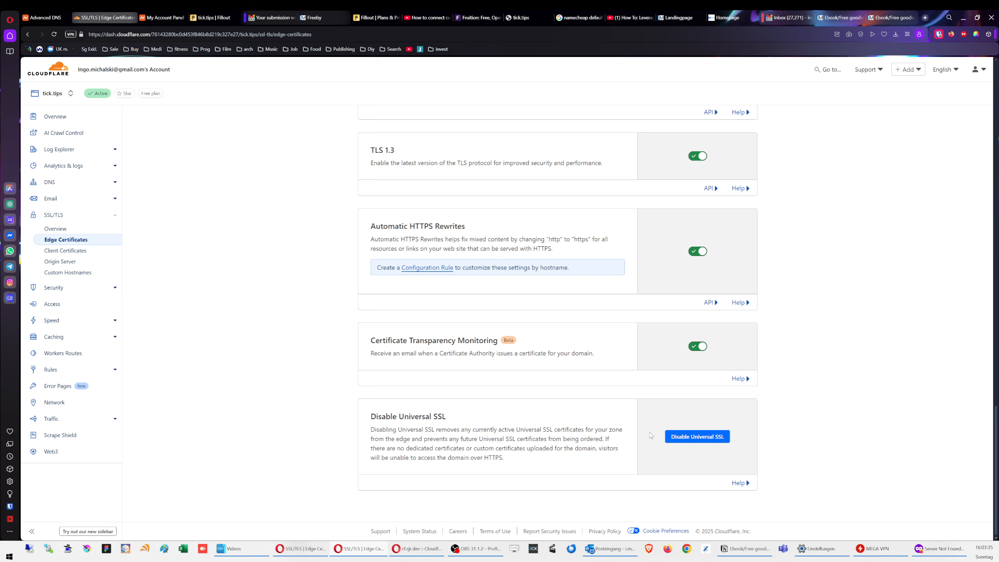
Step: Disable Universal SSL for tick.tips, confirming with 'I understand', then scroll back to the top
left_click(706, 437)
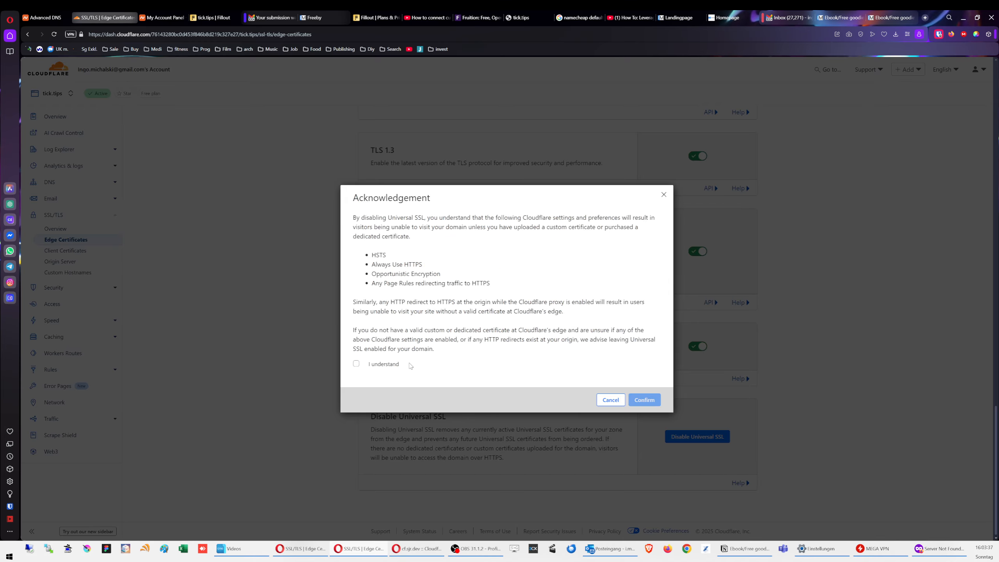
left_click(363, 366)
left_click(651, 400)
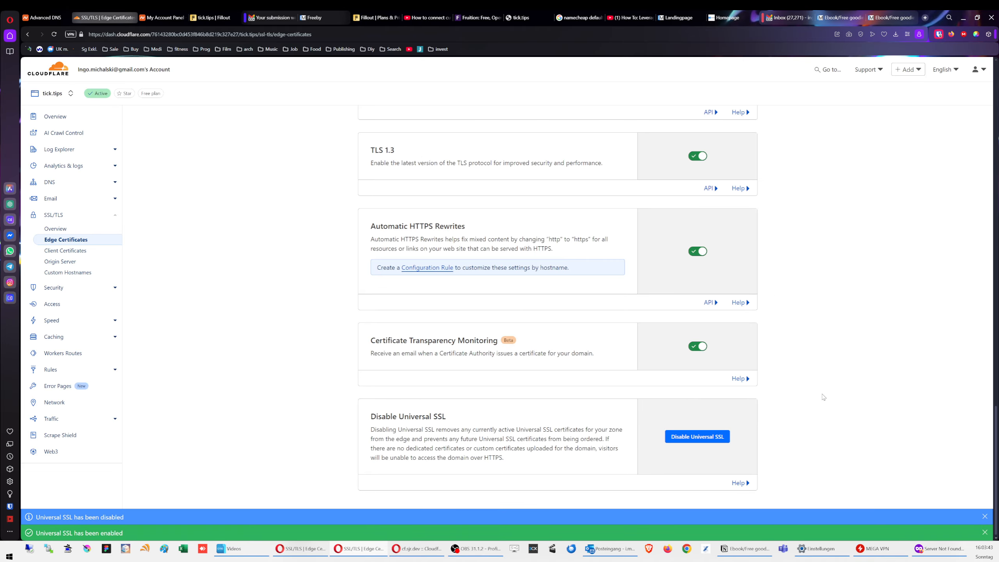
scroll(823, 397, "up", 20)
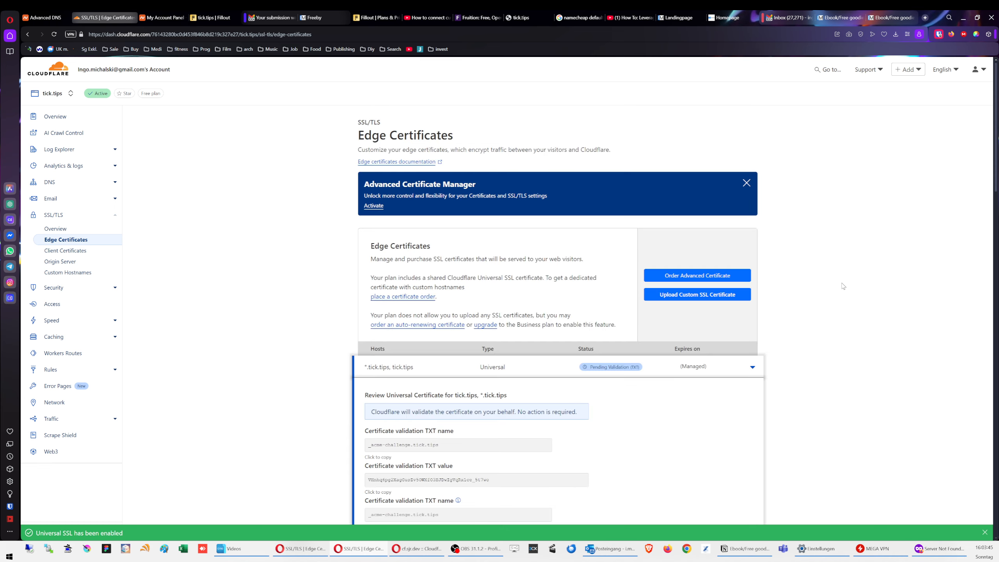
Step: Reload tick.tips in the Firefox private window, close the failing tab, and return to Cloudflare
left_click(938, 548)
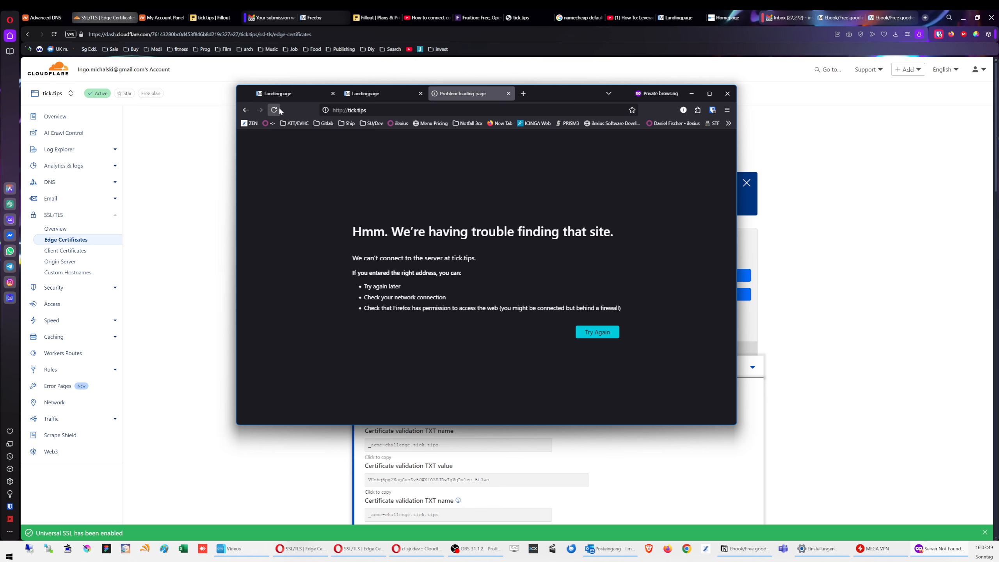
left_click(349, 110)
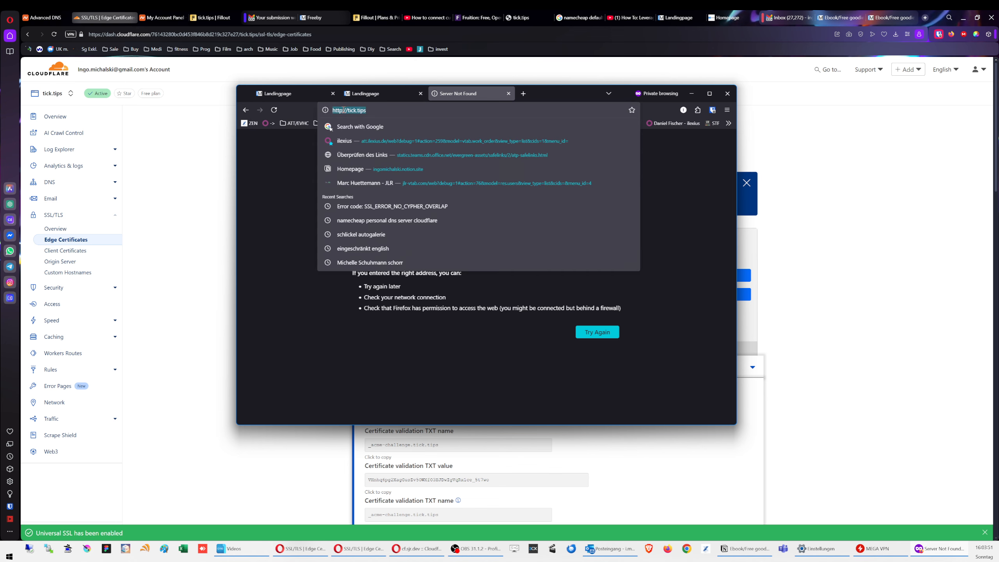
key("Return")
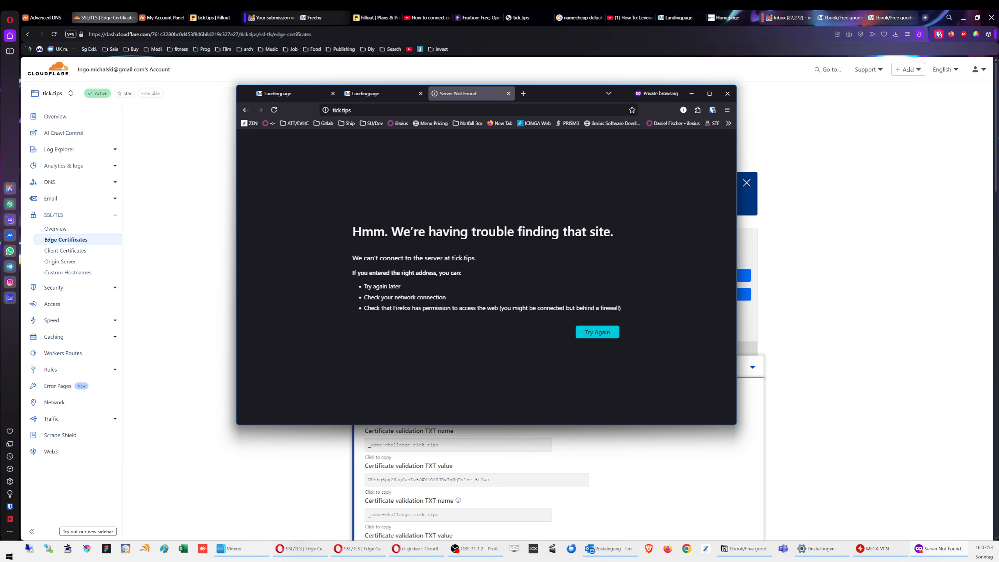
left_click(509, 93)
left_click(157, 165)
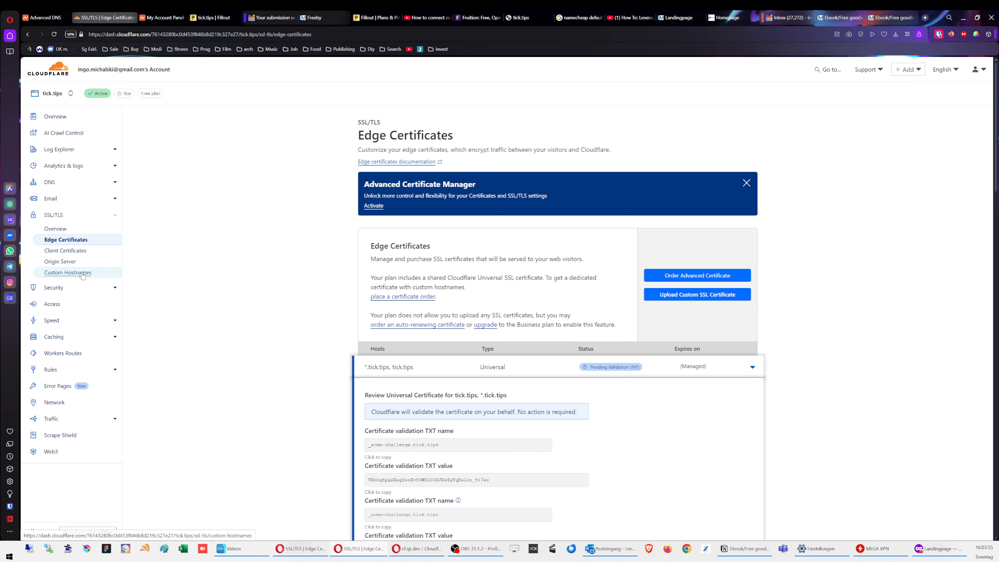
Step: Check the tick.tips DNS records, then view the Overview confirming Cloudflare protects the site
left_click(69, 184)
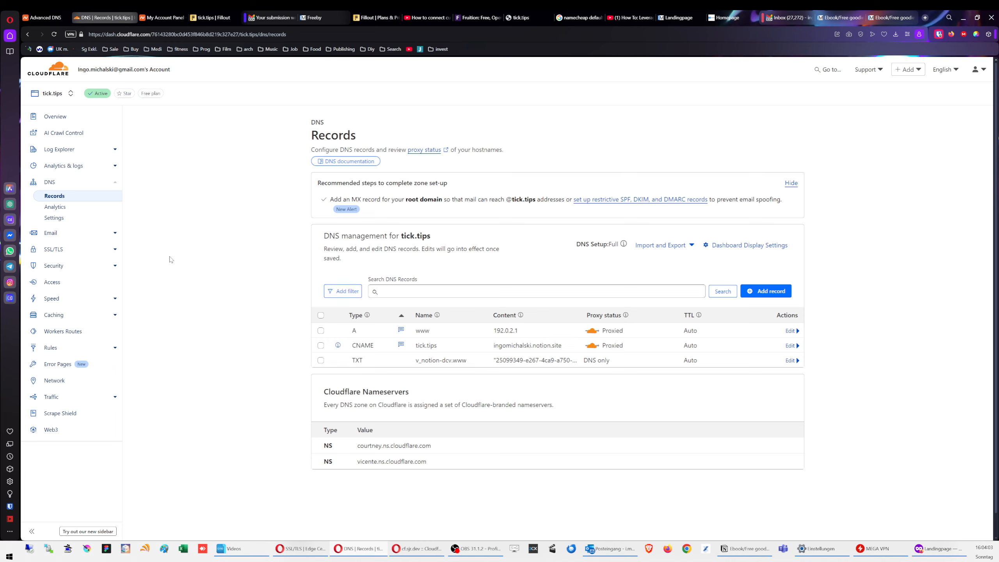
left_click(68, 116)
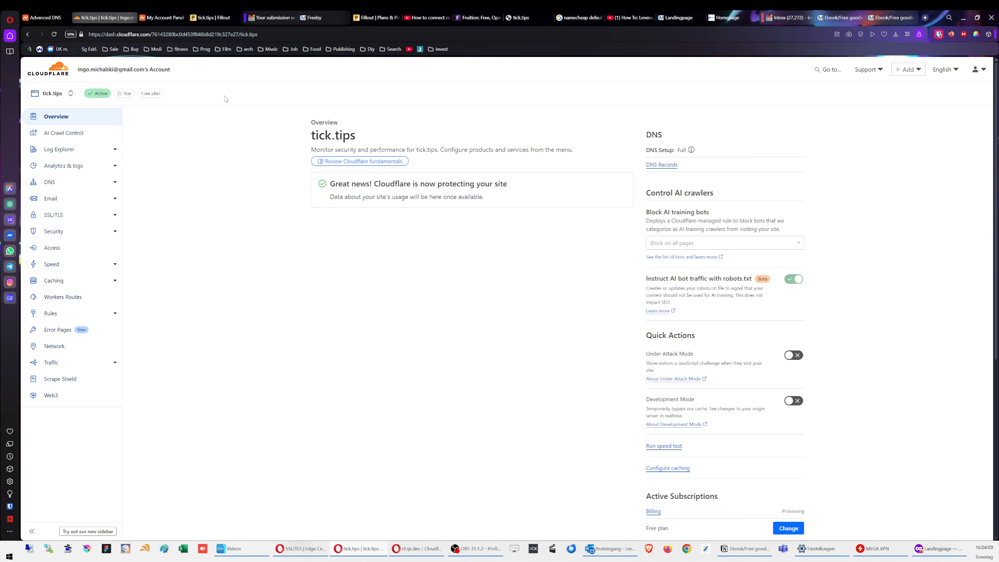
double_click(232, 164)
left_click(239, 197)
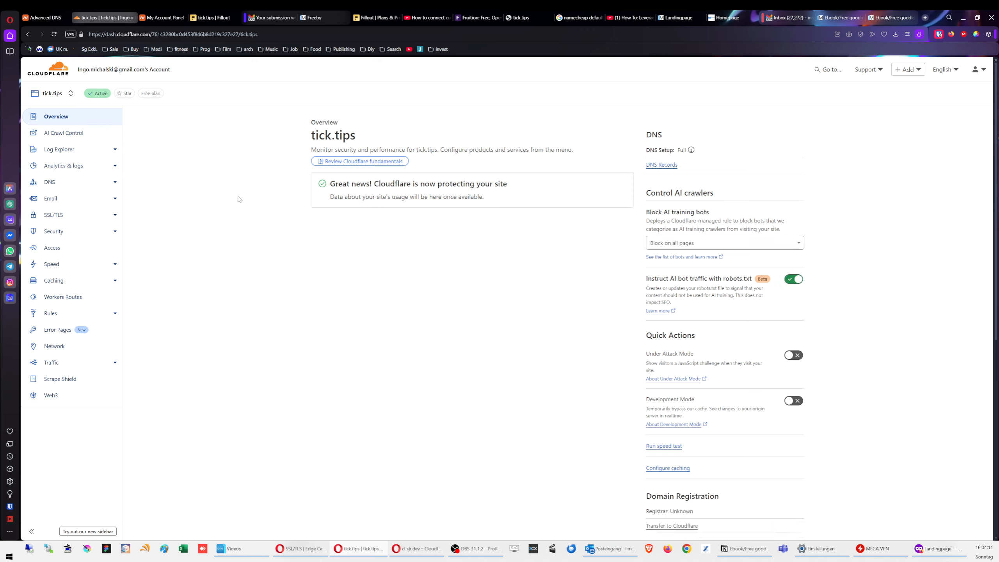